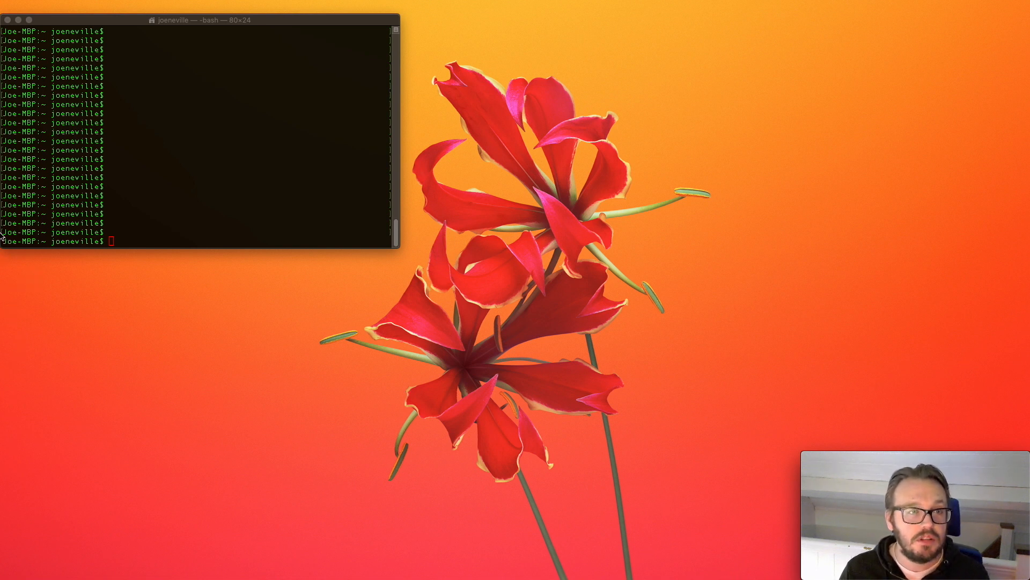
Step: Connect to the saved remote desktop hype-v
mouse_move(2, 236)
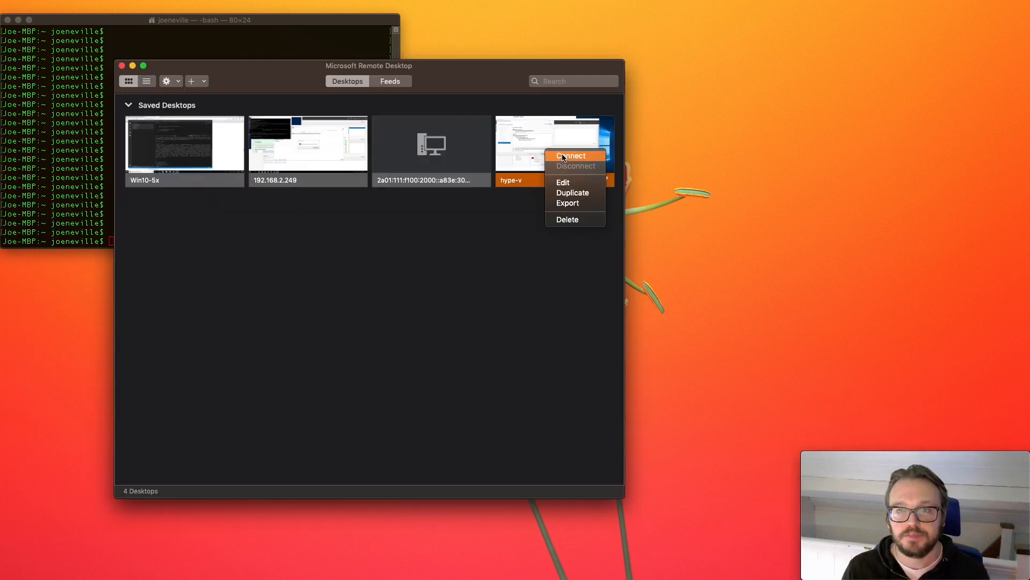
left_click(562, 158)
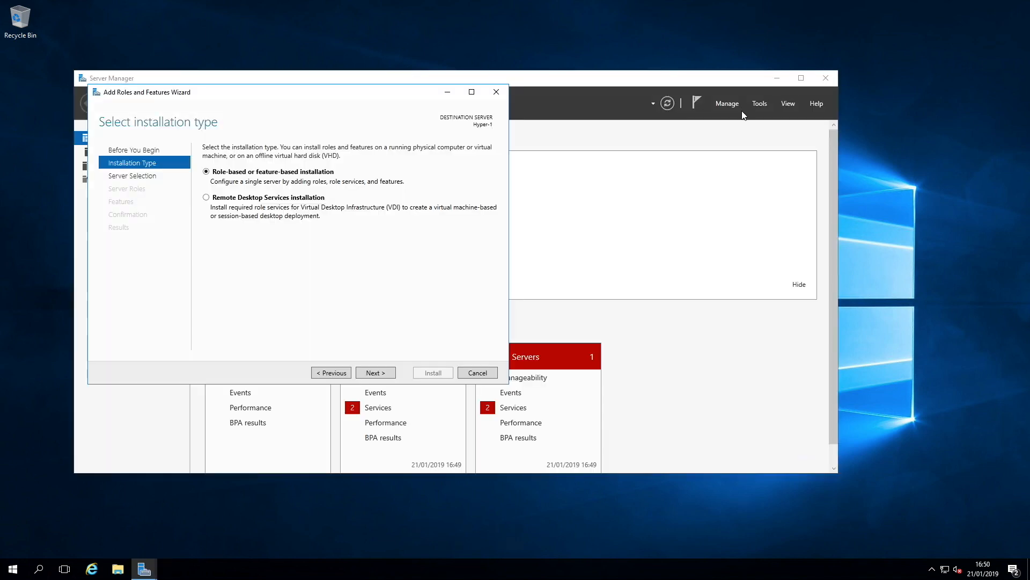
Step: Proceed with a role-based or feature-based installation on the Hyper-1 server in the Add Roles and Features wizard
left_click(379, 372)
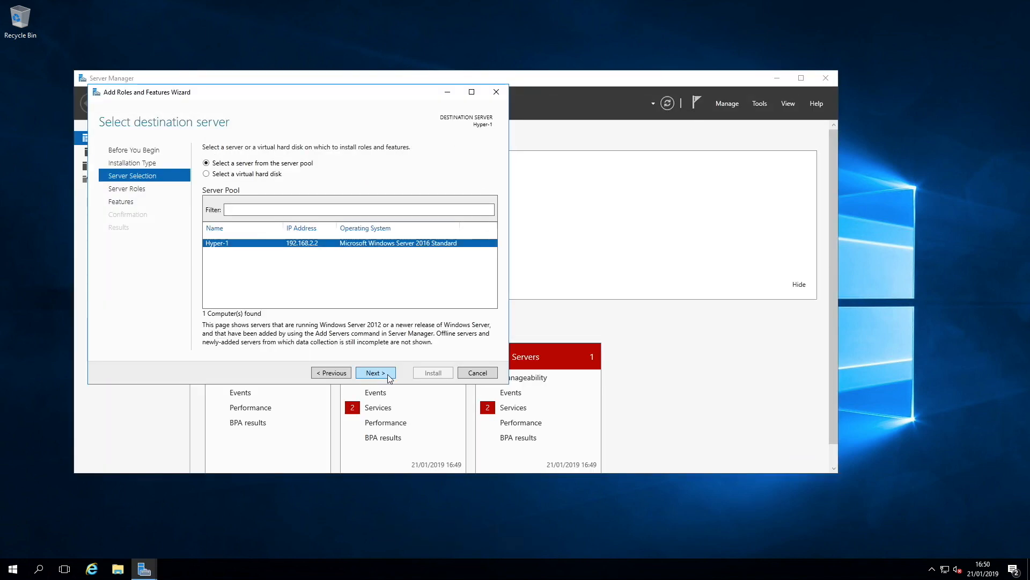
left_click(384, 376)
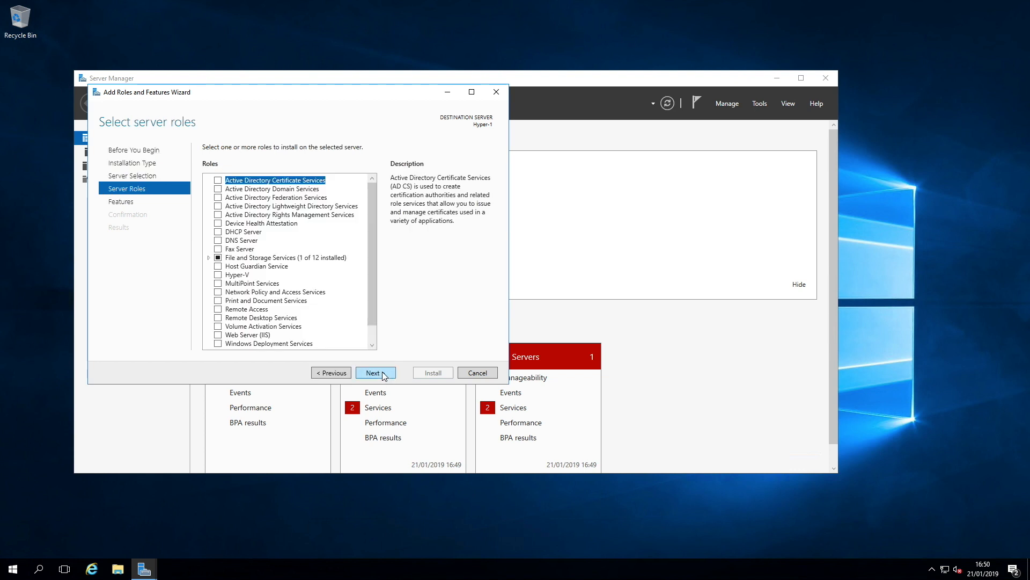
Step: Select the Hyper-V server role, adding its required management tools, and continue past the roles page
left_click(218, 275)
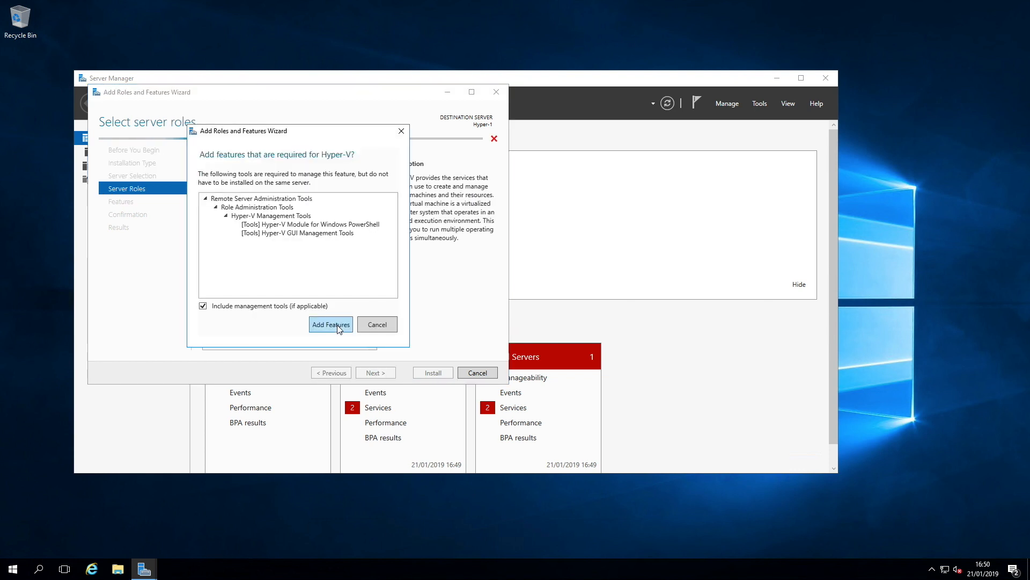
left_click(331, 324)
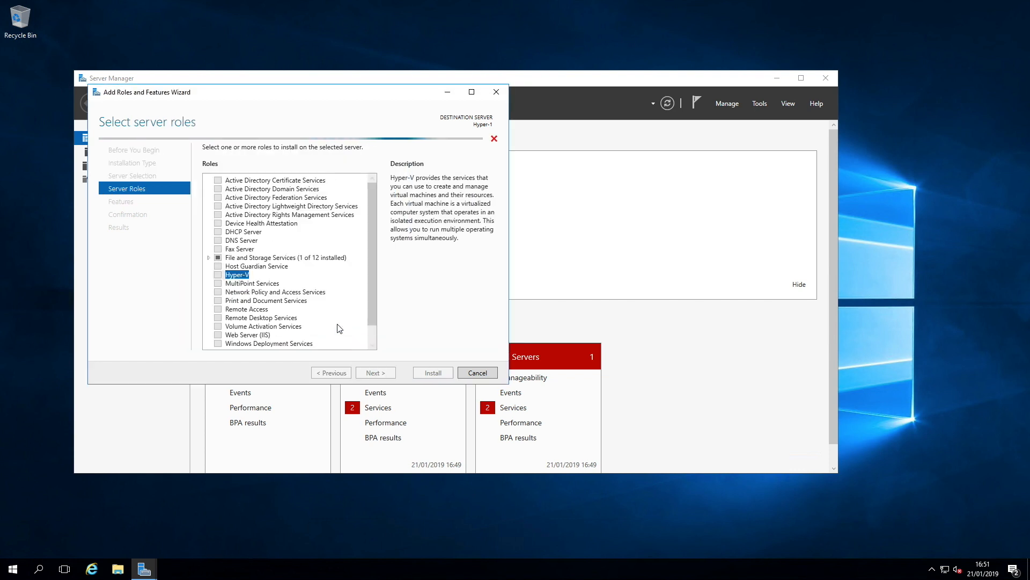
left_click(377, 372)
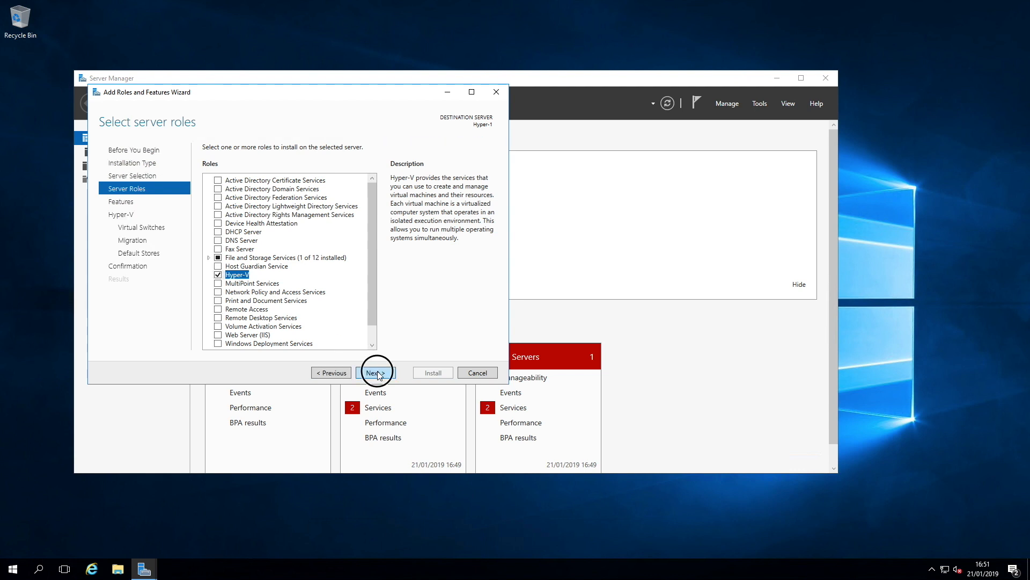
left_click(382, 373)
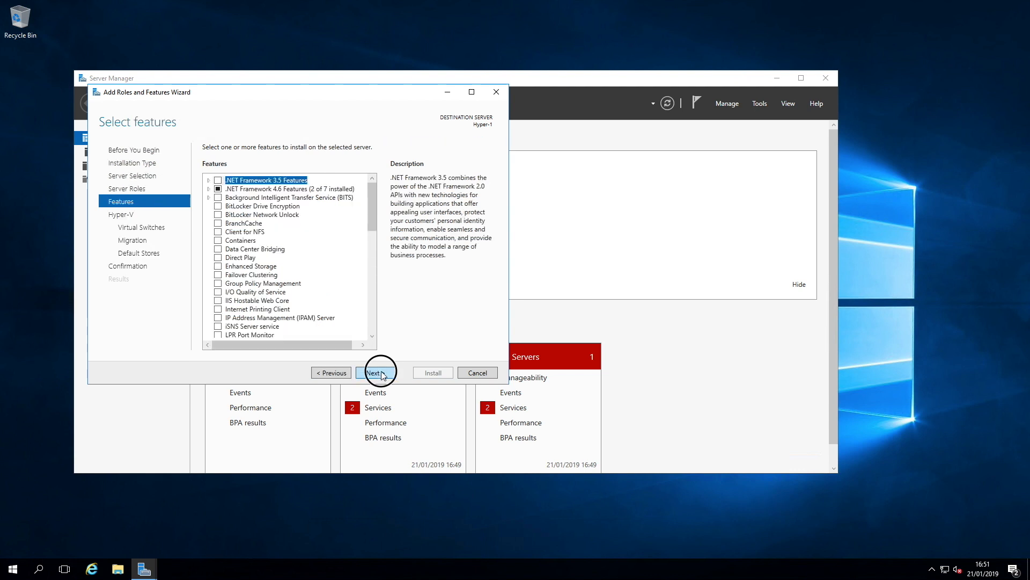
Step: Skip the features, virtual switch, migration and default store pages without changes and start the installation
left_click(385, 375)
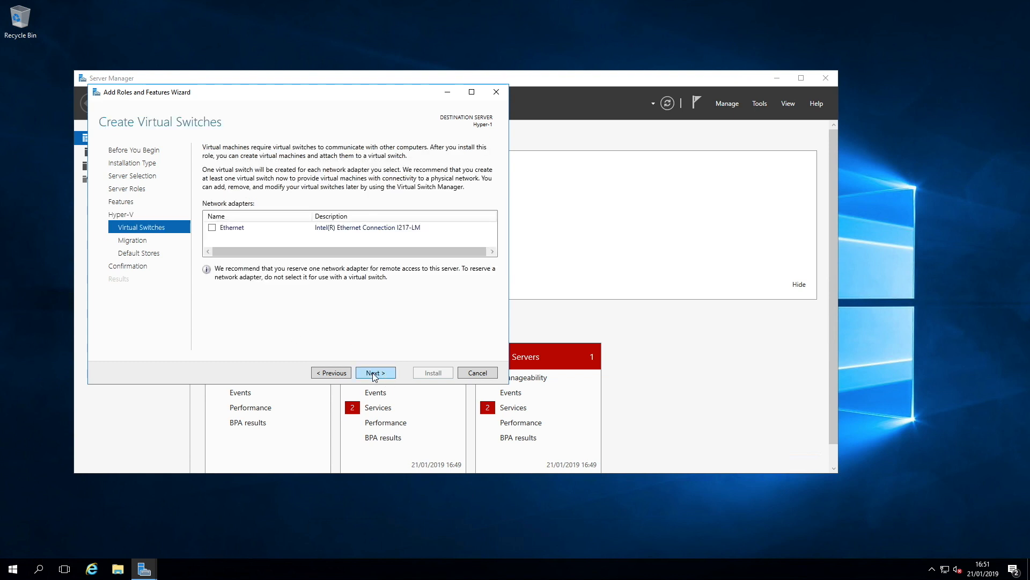
left_click(375, 374)
left_click(378, 374)
left_click(383, 374)
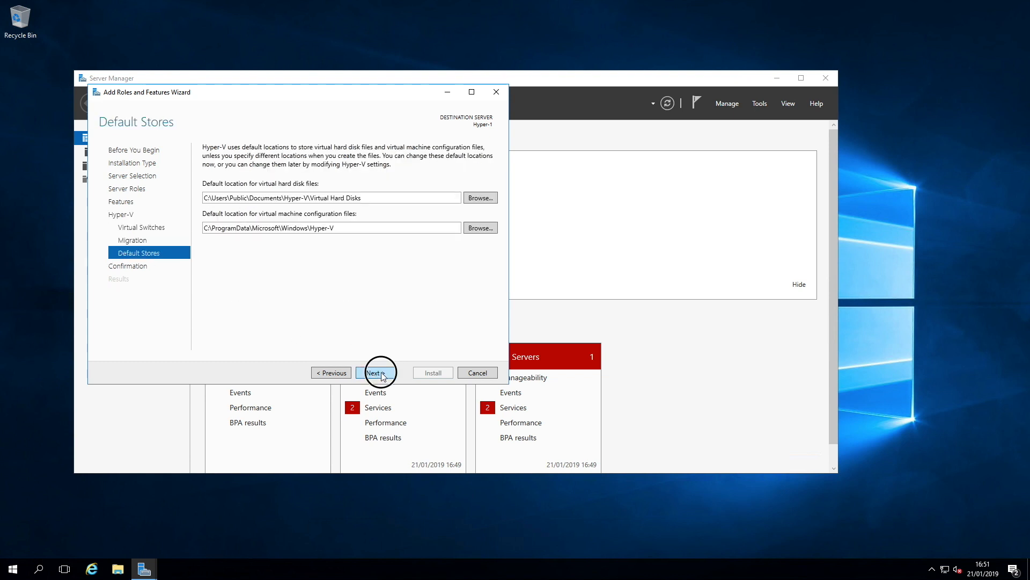
left_click(432, 375)
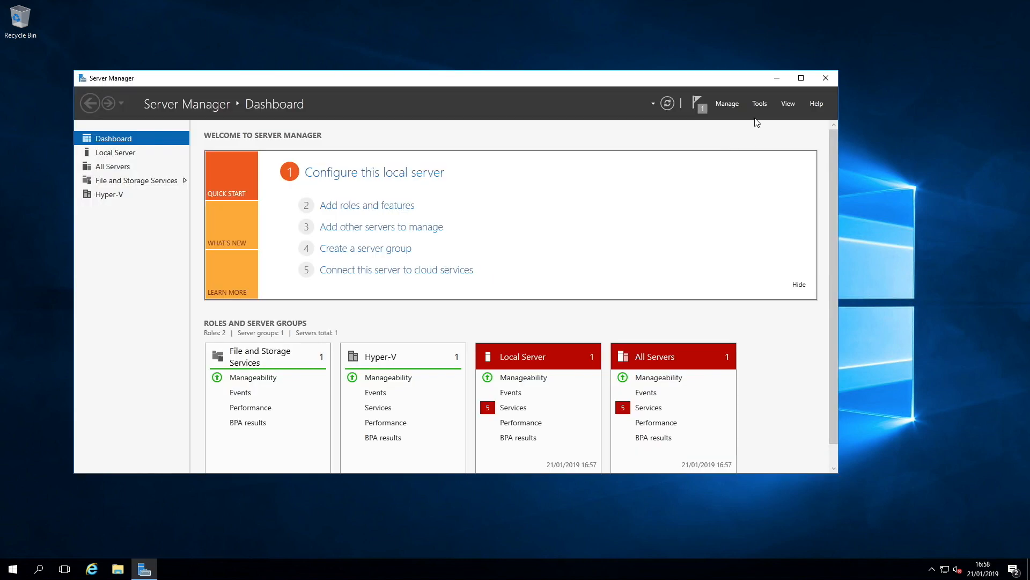
Step: Open Hyper-V Manager and launch its Virtual Switch Manager
left_click(762, 104)
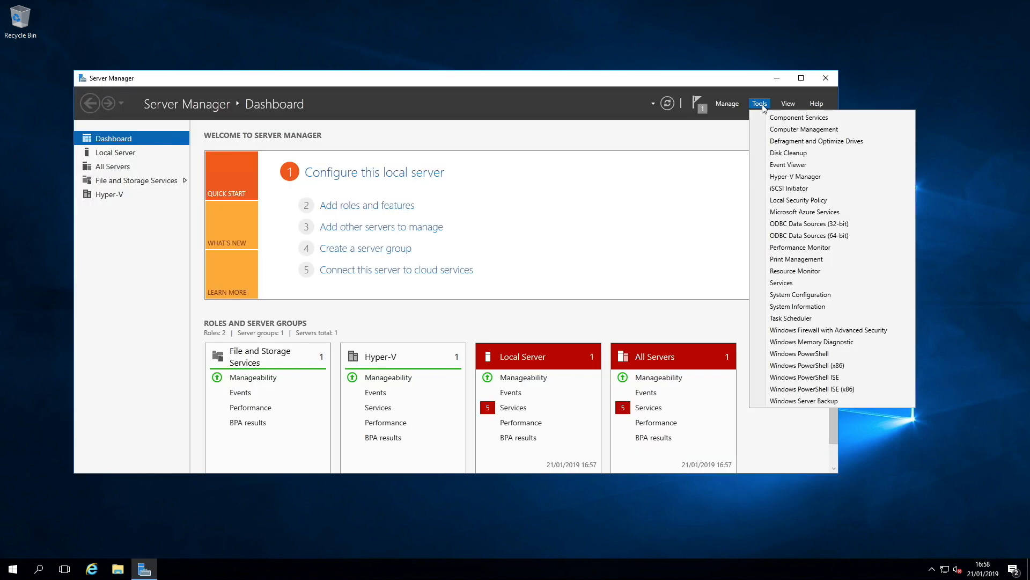
left_click(808, 180)
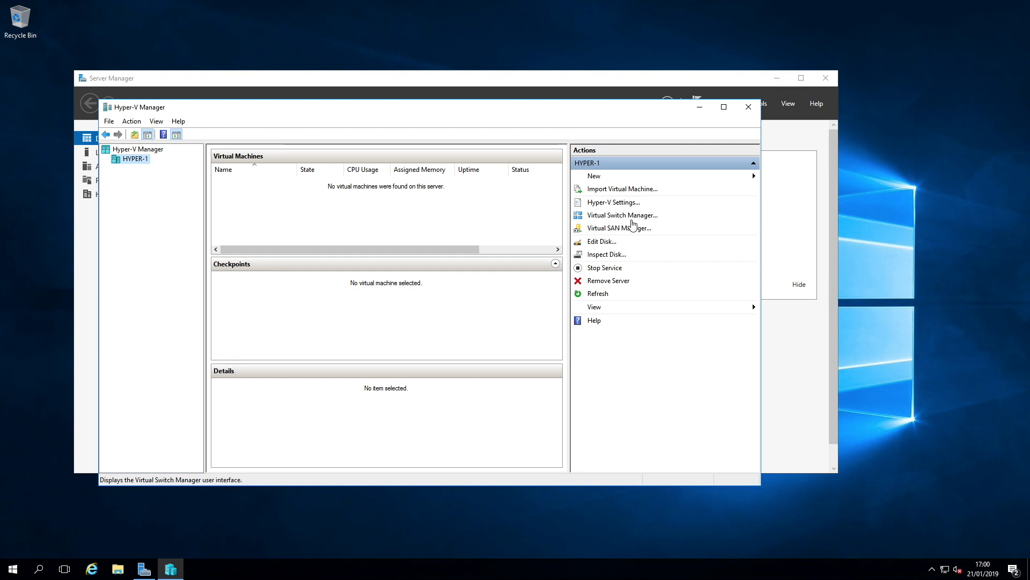
left_click(632, 220)
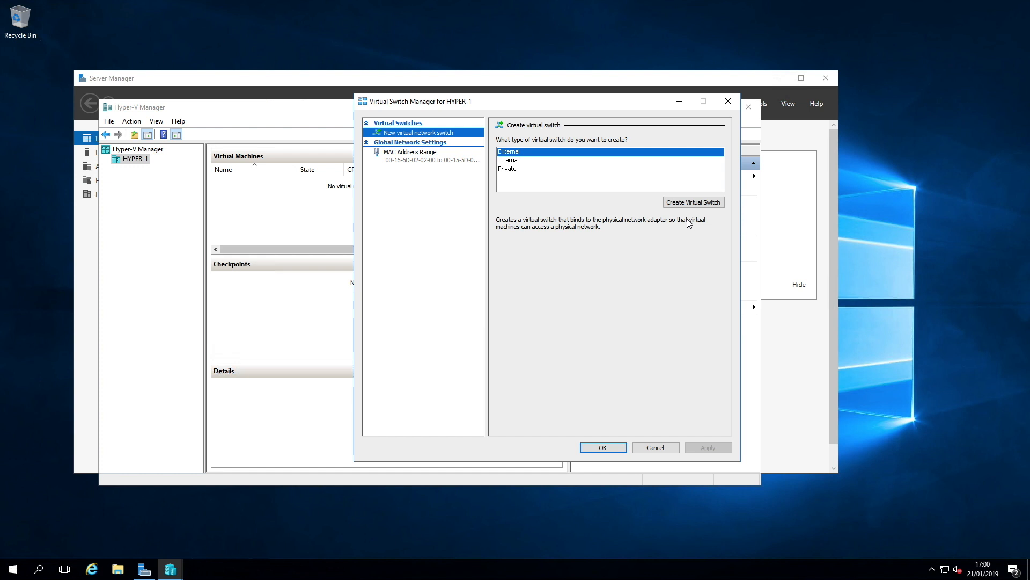
Step: Create an External virtual switch and name it Ethernet
left_click(706, 205)
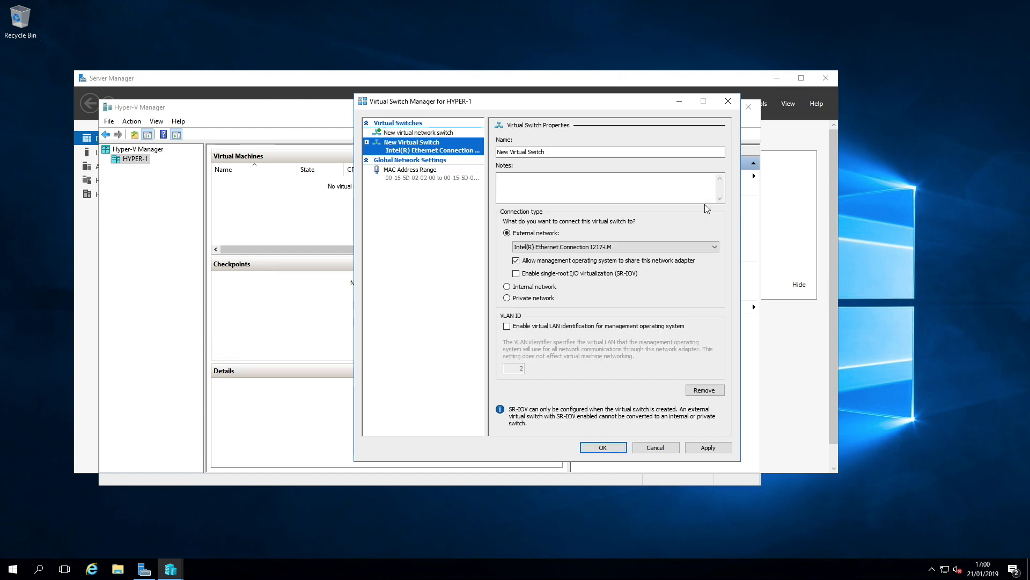
left_click_drag(559, 150, 471, 144)
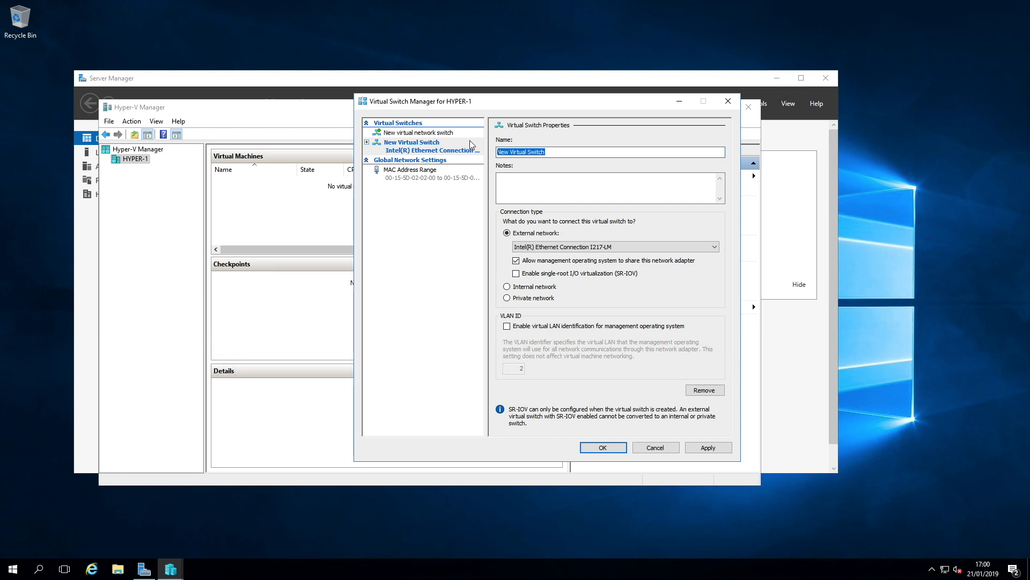
type("Ethernet")
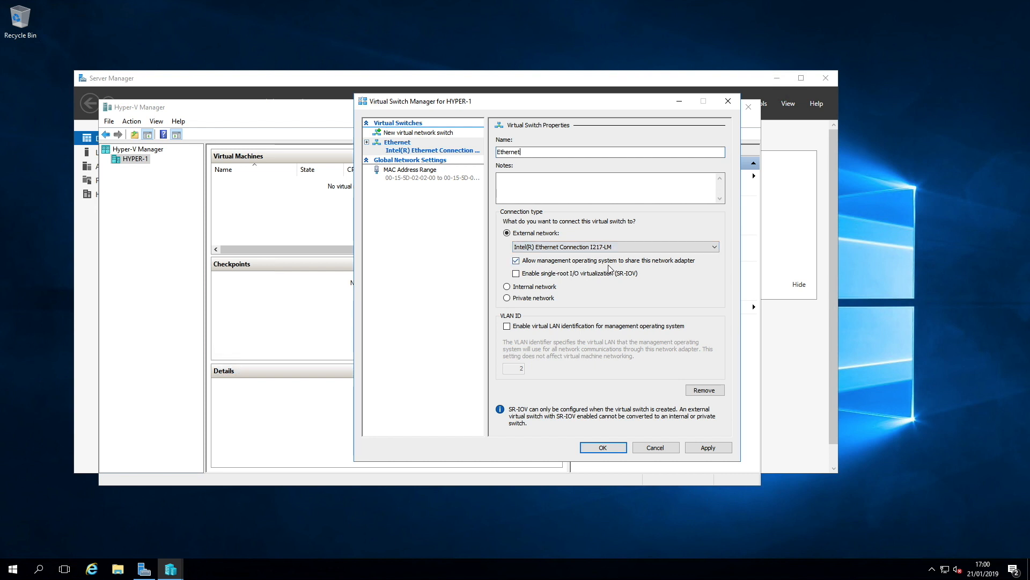
left_click(685, 273)
left_click(507, 326)
left_click(518, 368)
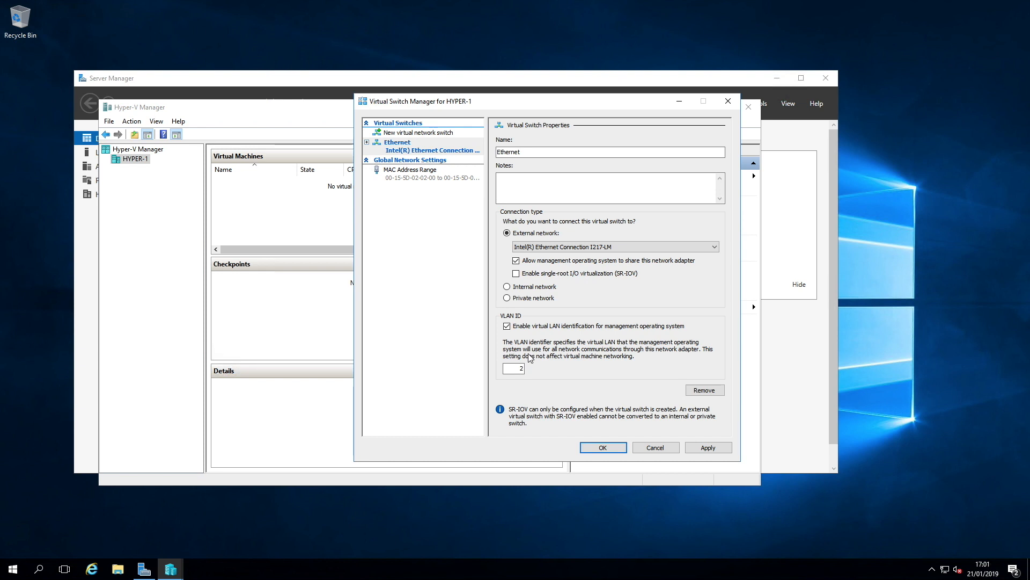
left_click(507, 326)
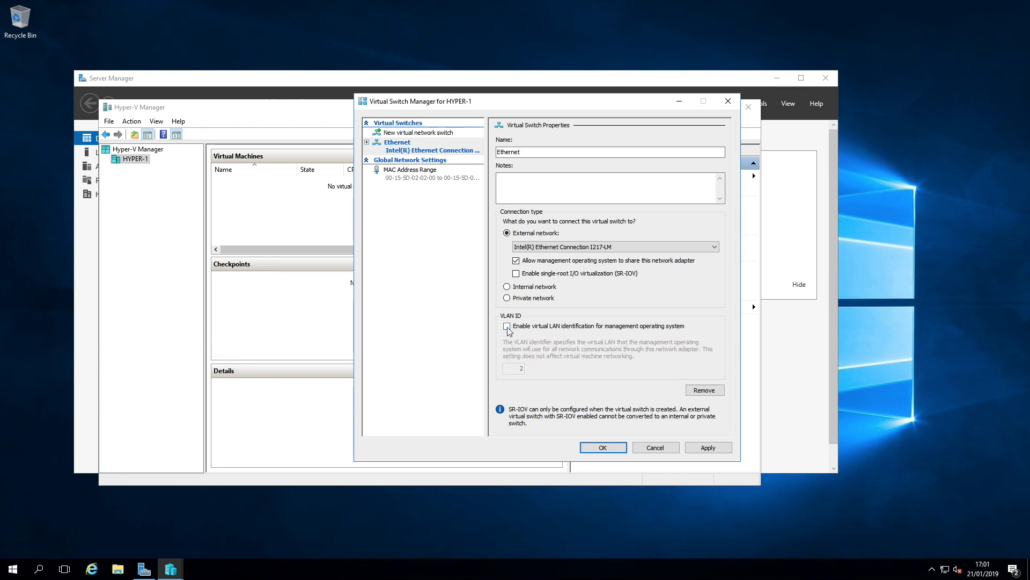
Step: Apply the new switch settings and close the Virtual Switch Manager
key("Return")
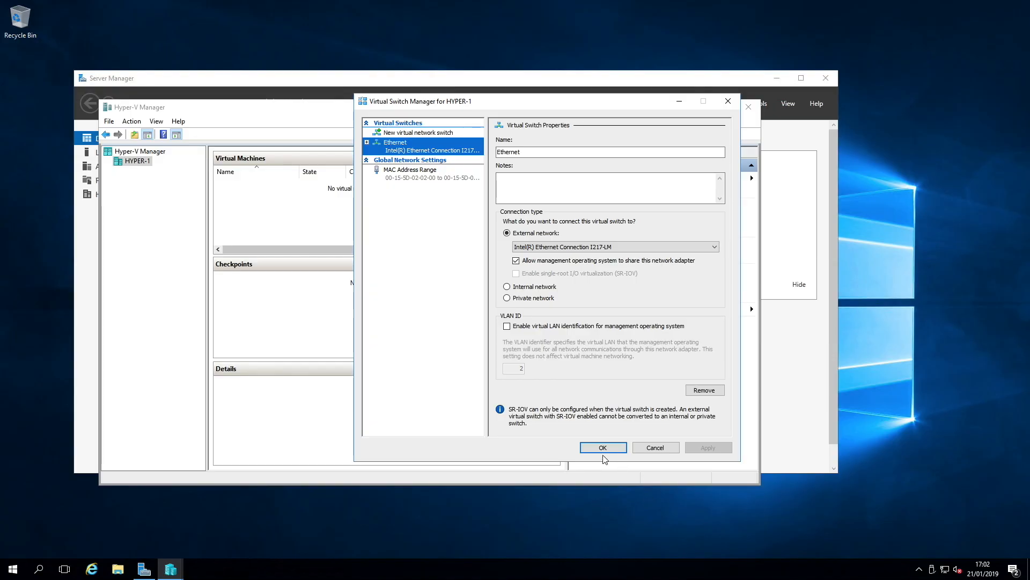
left_click(601, 449)
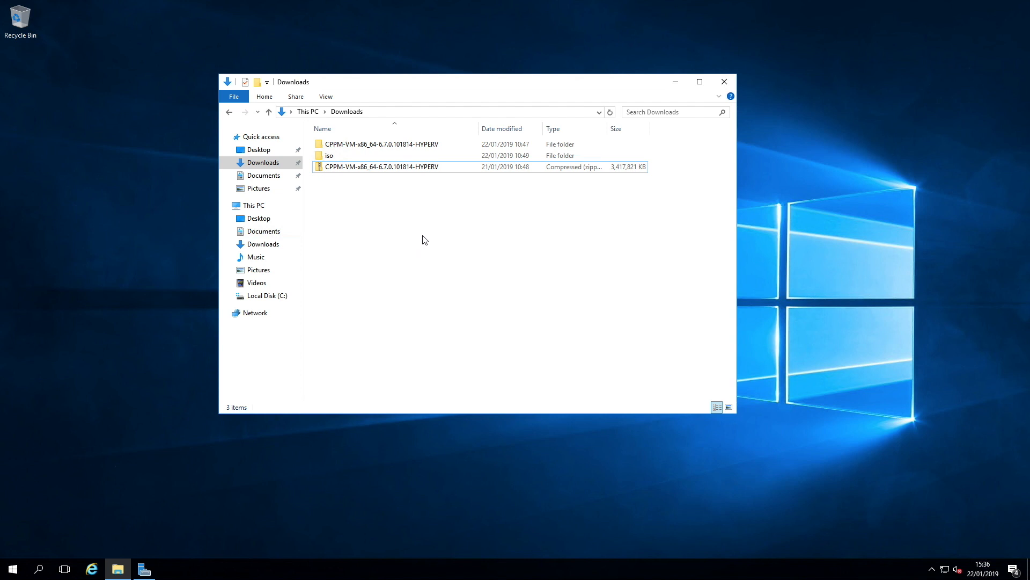
Step: Reopen Hyper-V Manager from Server Manager and start the Import Virtual Machine wizard
left_click(422, 168)
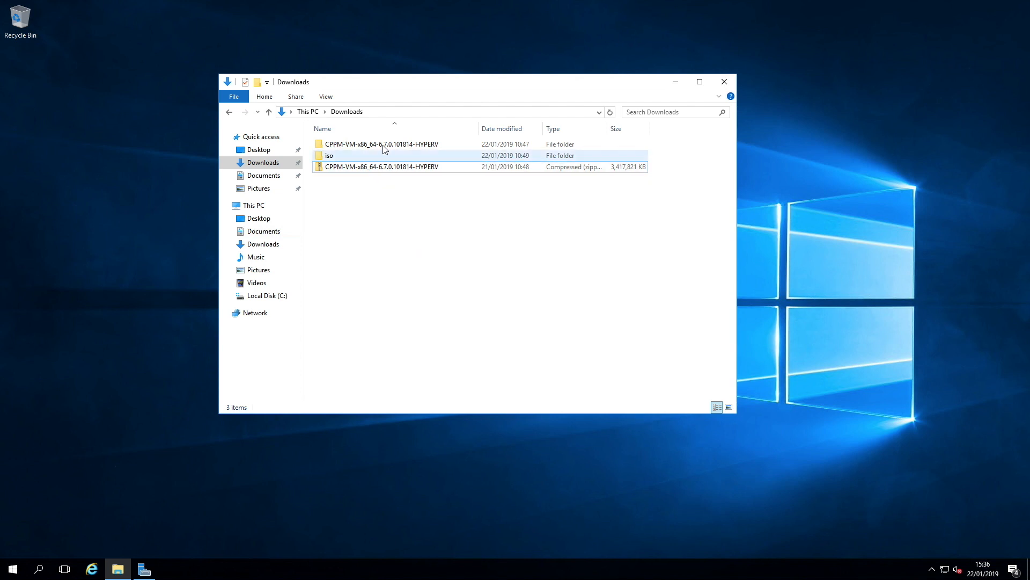
left_click(143, 568)
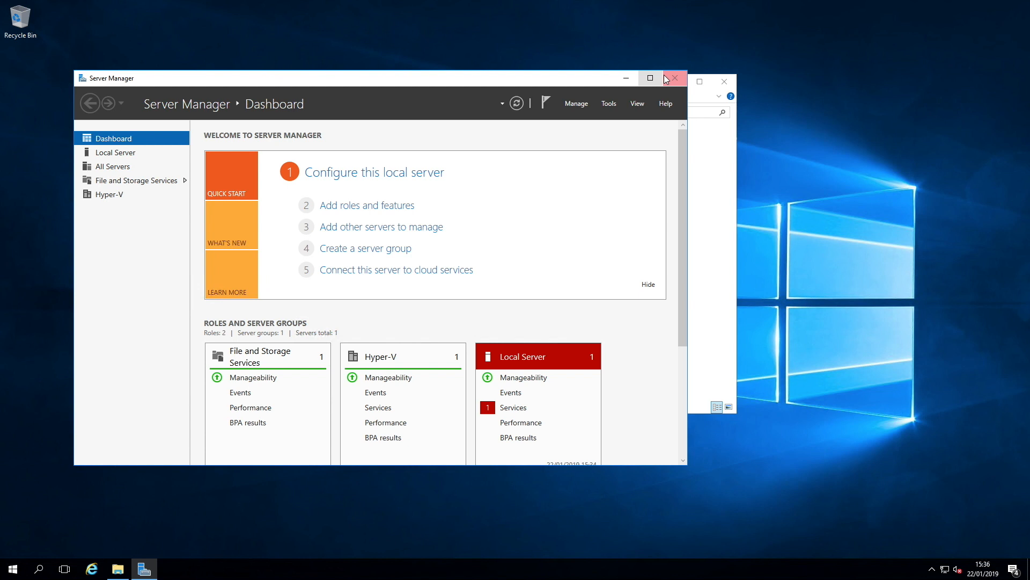
left_click(609, 105)
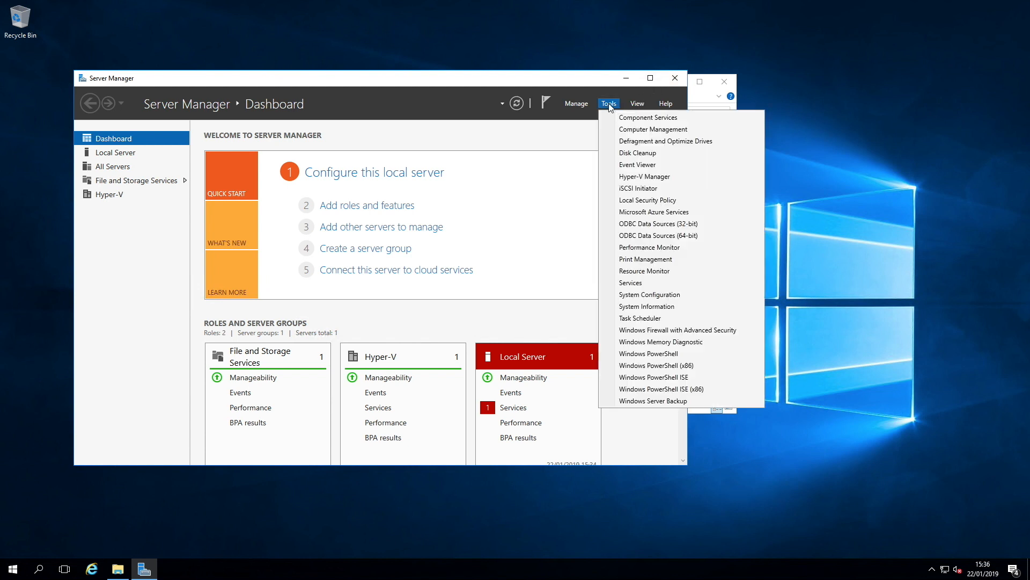
left_click(649, 182)
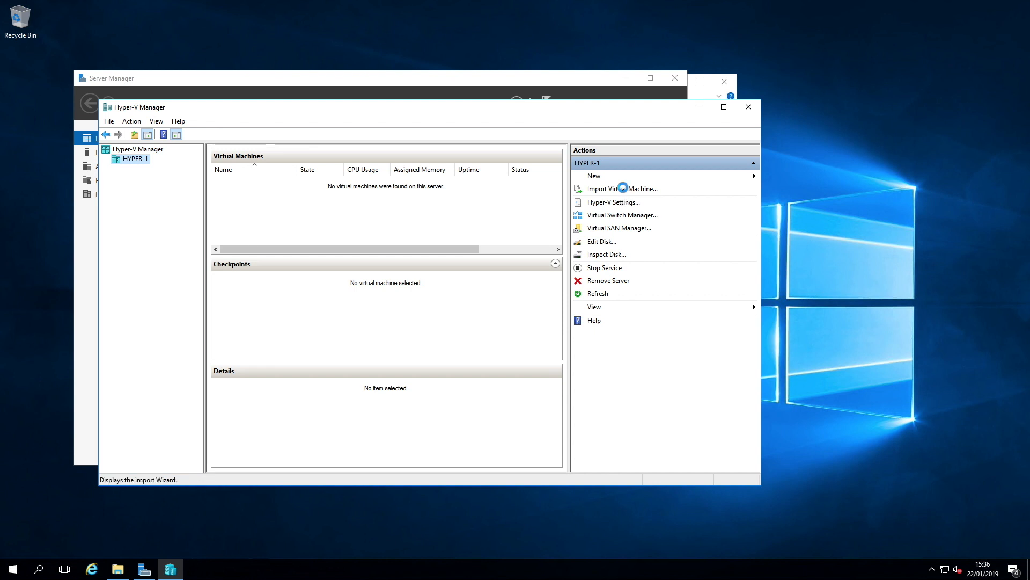
left_click(624, 188)
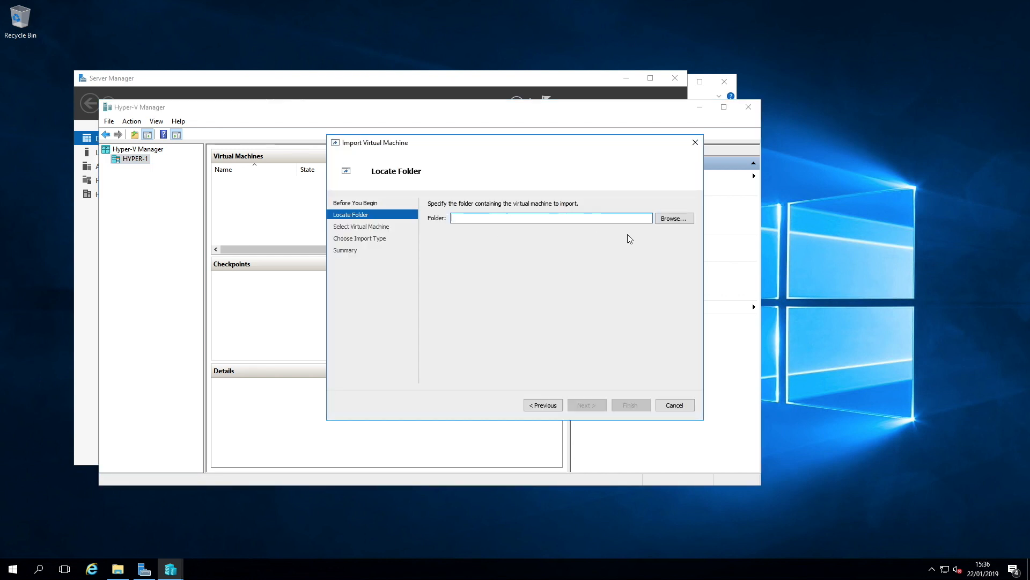
Step: Select the CPPM-VM-x86_64-6.7.0.101814-HYPERV folder in Downloads as the virtual machine folder to import
left_click(678, 222)
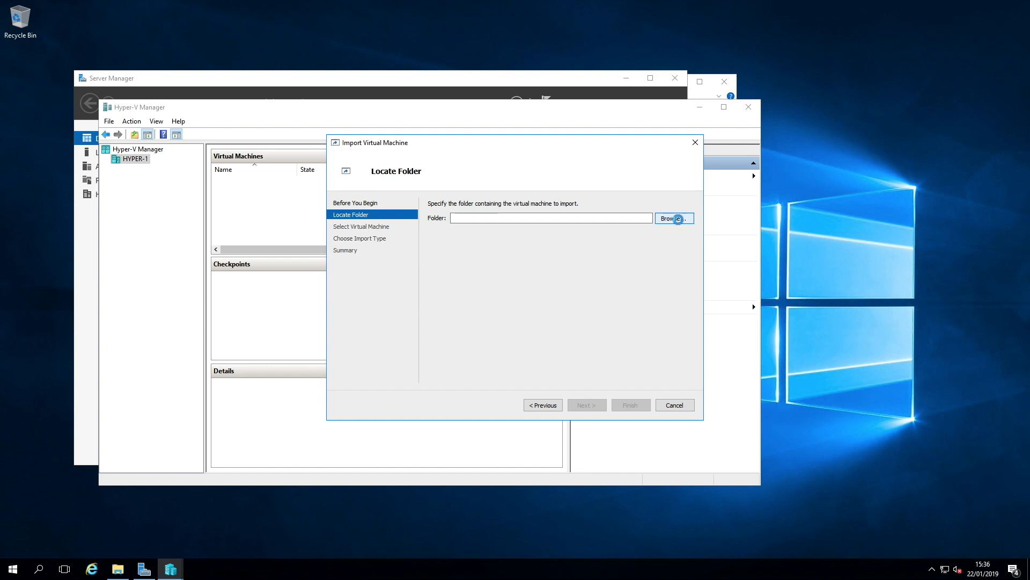
left_click(375, 243)
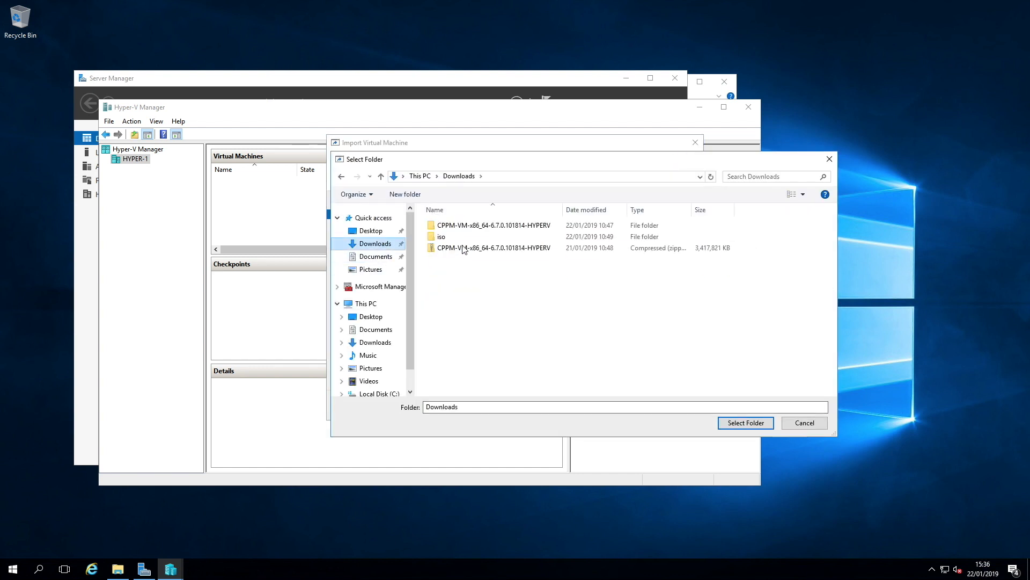
left_click(459, 228)
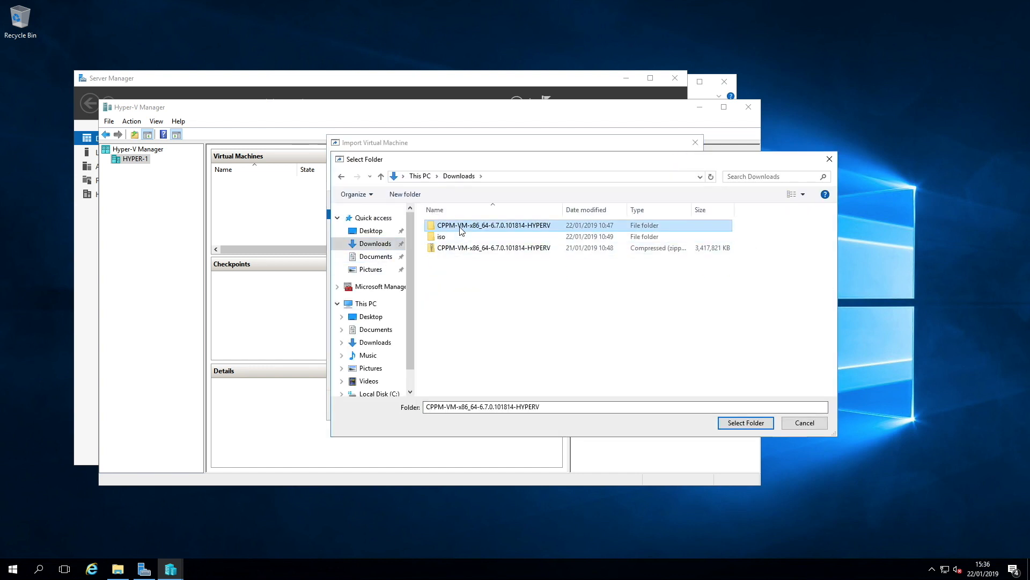
left_click(738, 422)
left_click(587, 405)
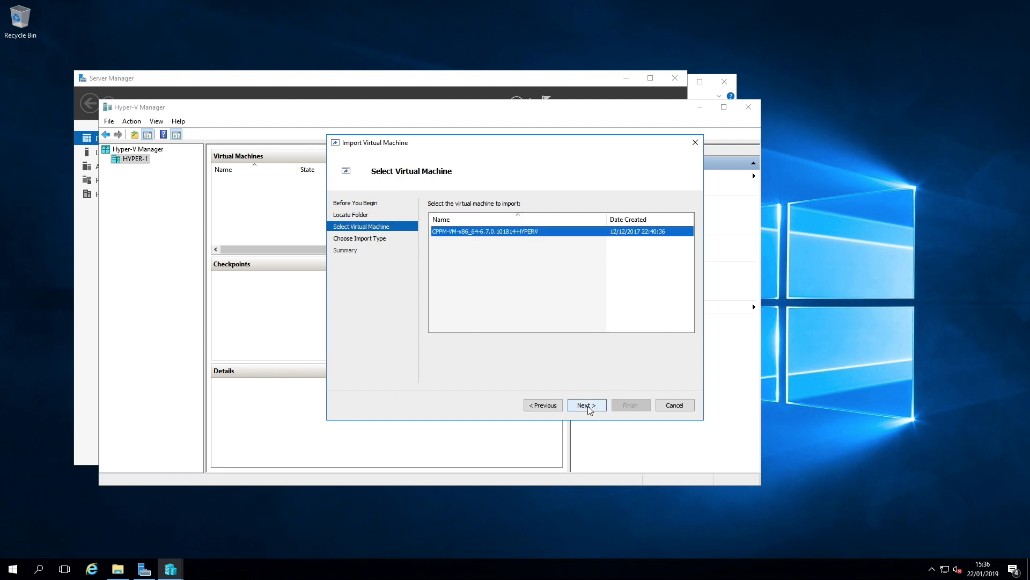
Step: Pick the listed virtual machine, copy it with a new unique ID, and keep default destination and storage folders
left_click(589, 408)
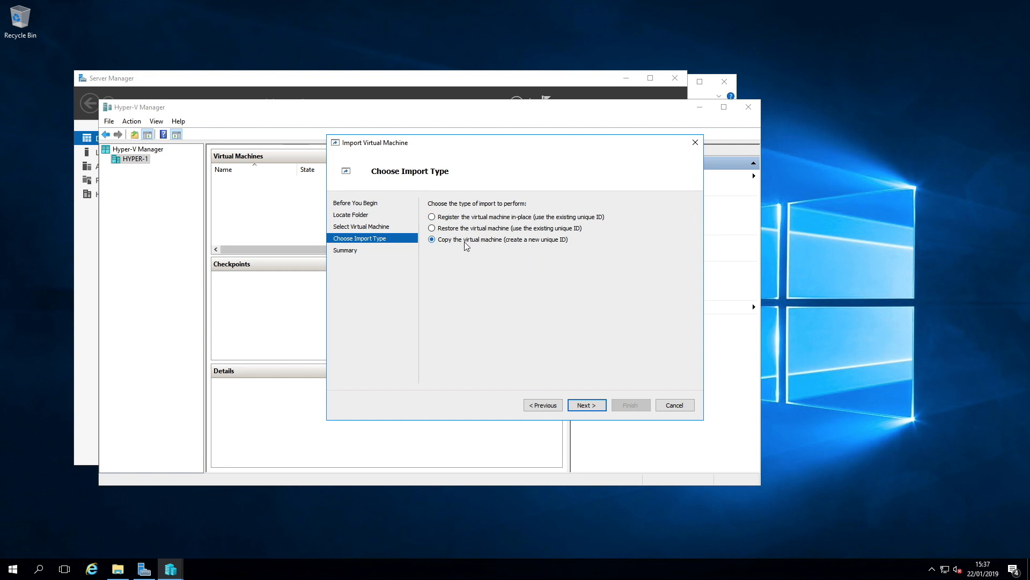
left_click(590, 409)
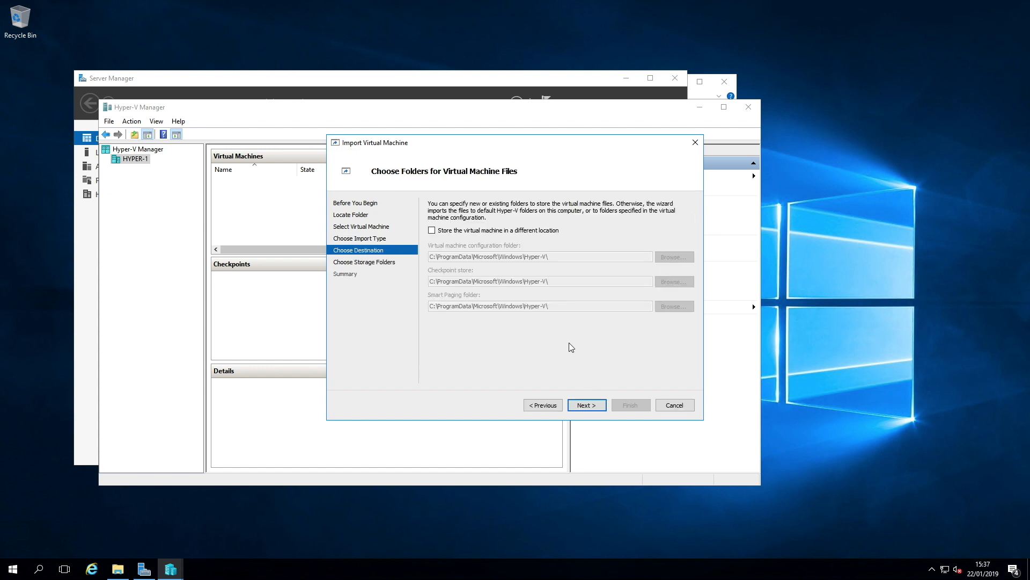
left_click(594, 410)
left_click(593, 410)
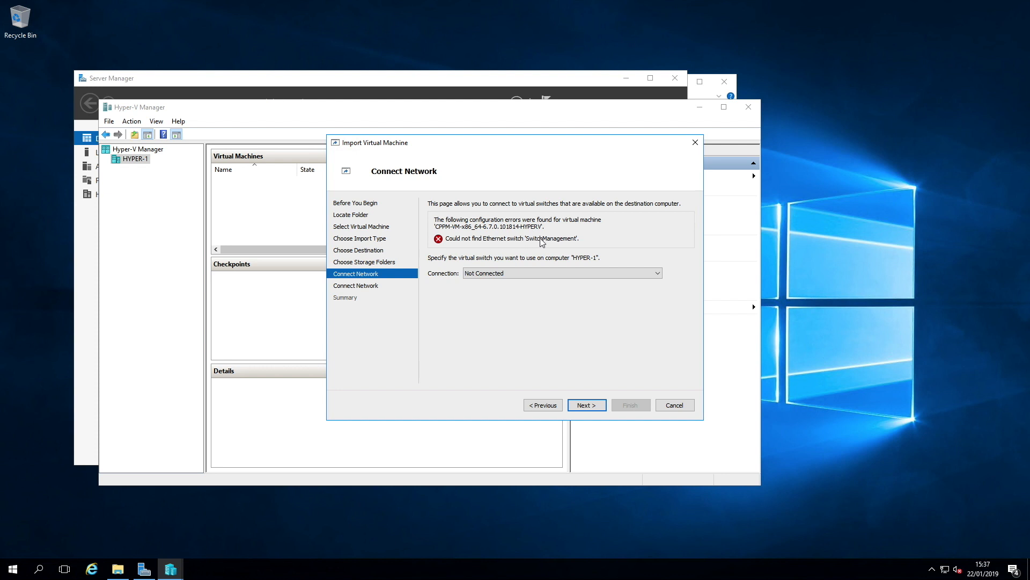
Step: Connect the missing SwitchManagement network to the Ethernet virtual switch
left_click(481, 273)
left_click(479, 290)
left_click(586, 405)
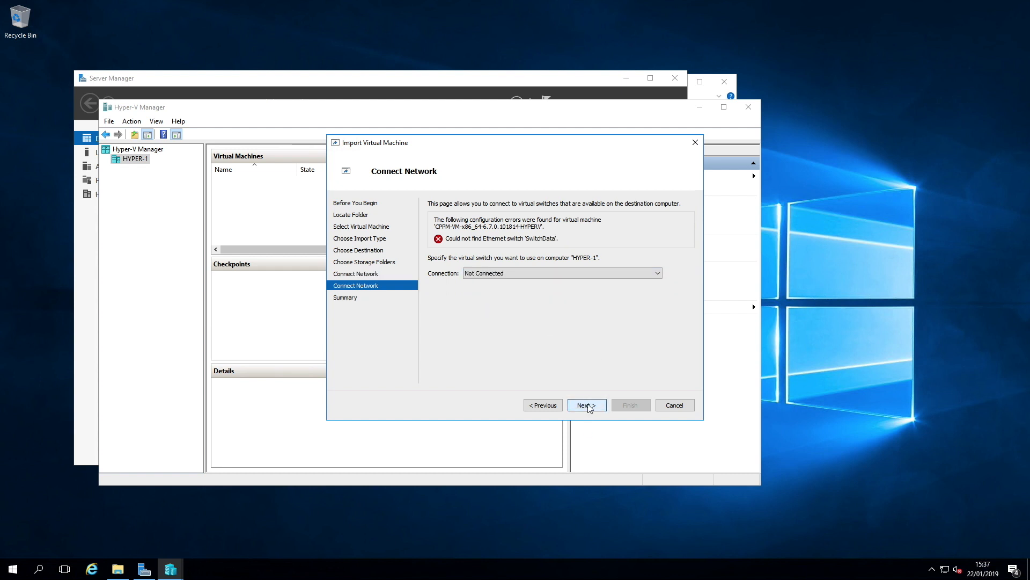
Step: Connect the missing SwitchData network to a virtual switch and complete the import
left_click(640, 273)
left_click(496, 290)
left_click(587, 405)
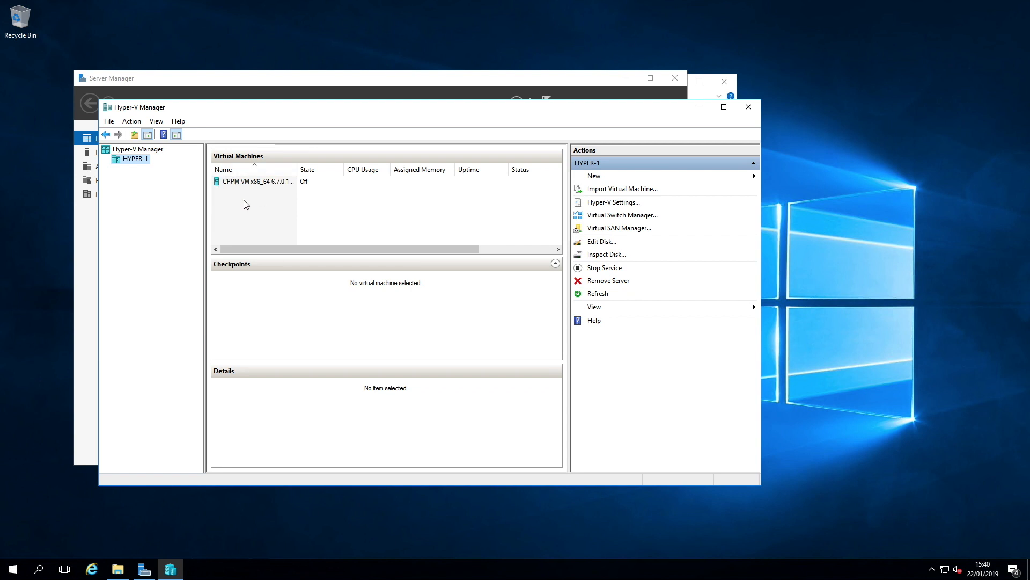
Step: Open the imported virtual machine's settings and set its RAM to 6144 MB
right_click(250, 182)
left_click(299, 209)
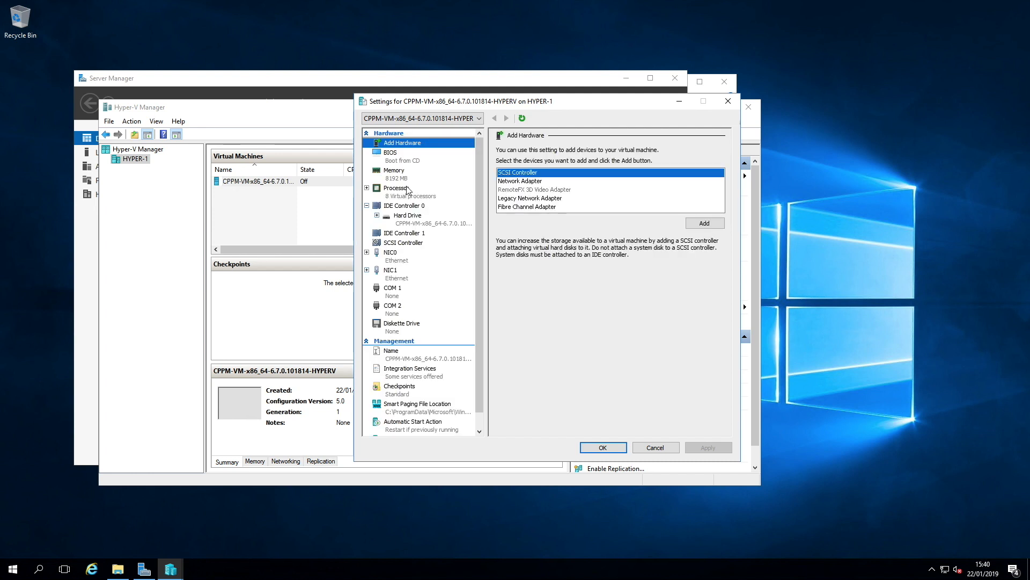
left_click(396, 176)
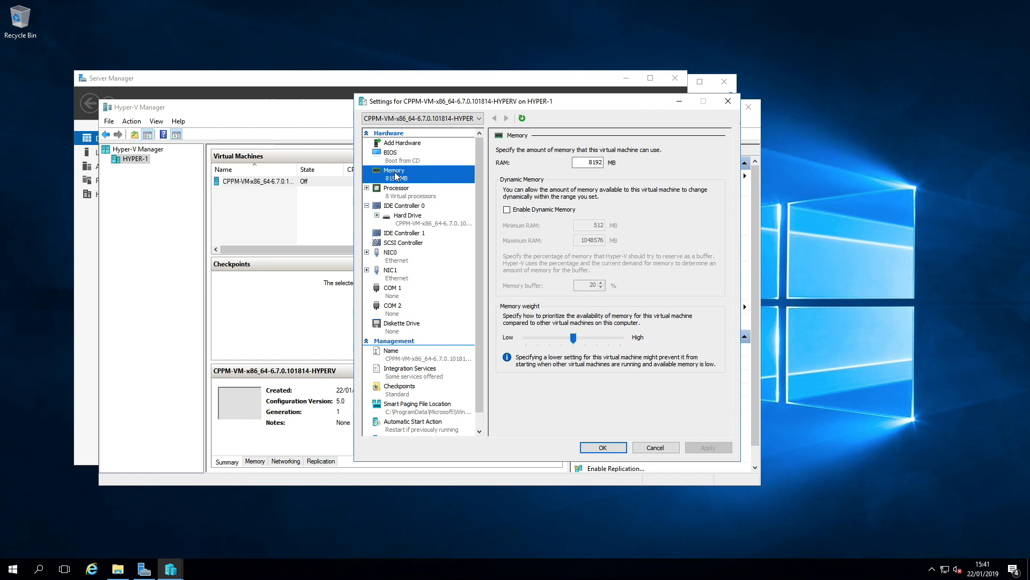
left_click(397, 192)
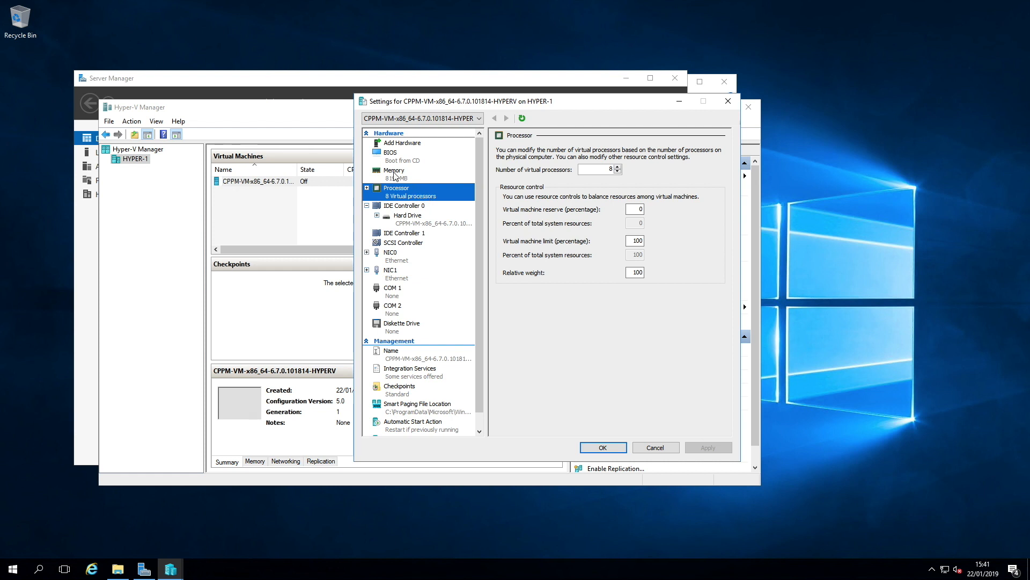
left_click(396, 173)
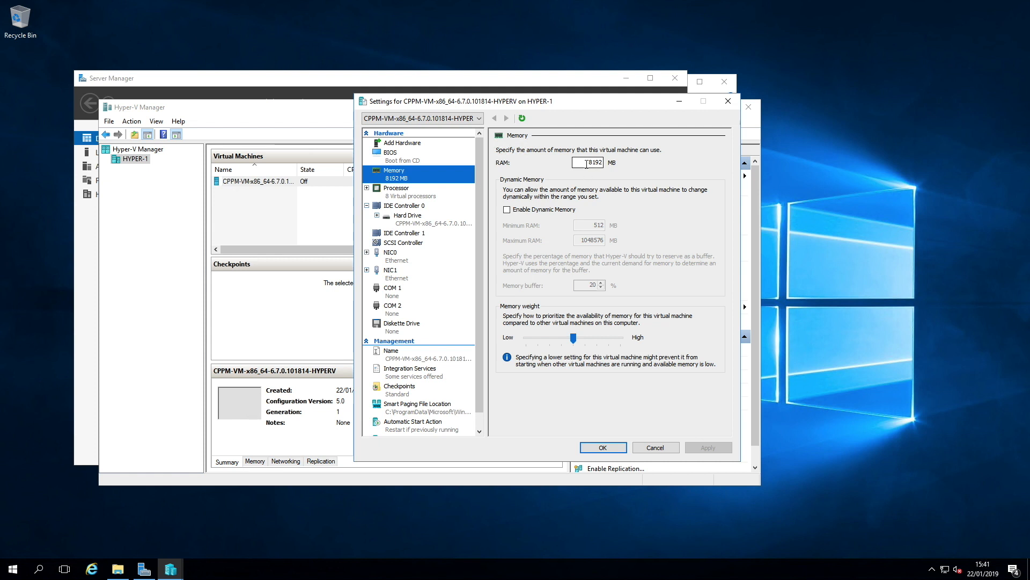
double_click(591, 162)
type("6144")
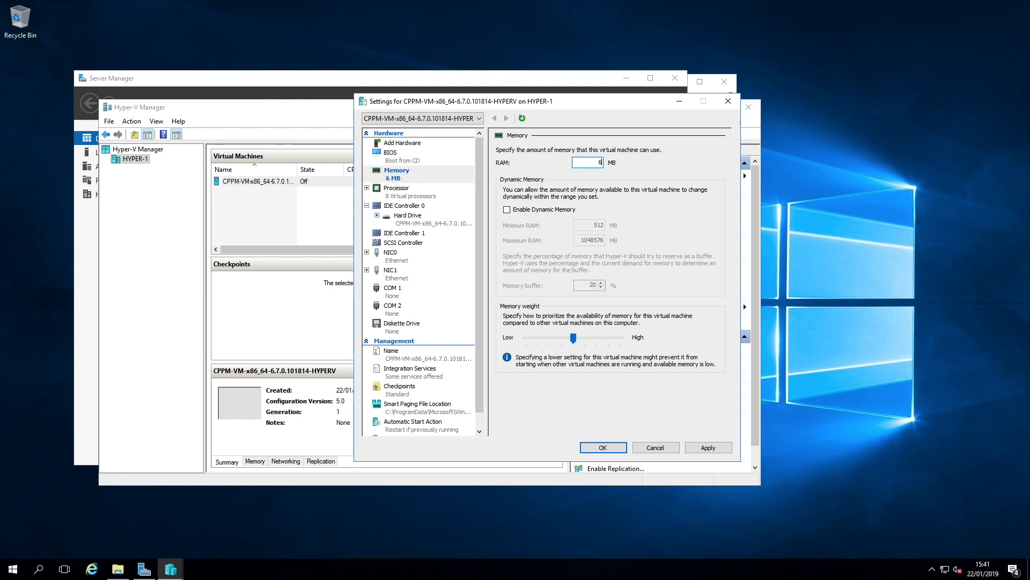
Step: Set the number of virtual processors to 2 and apply the settings
left_click(418, 197)
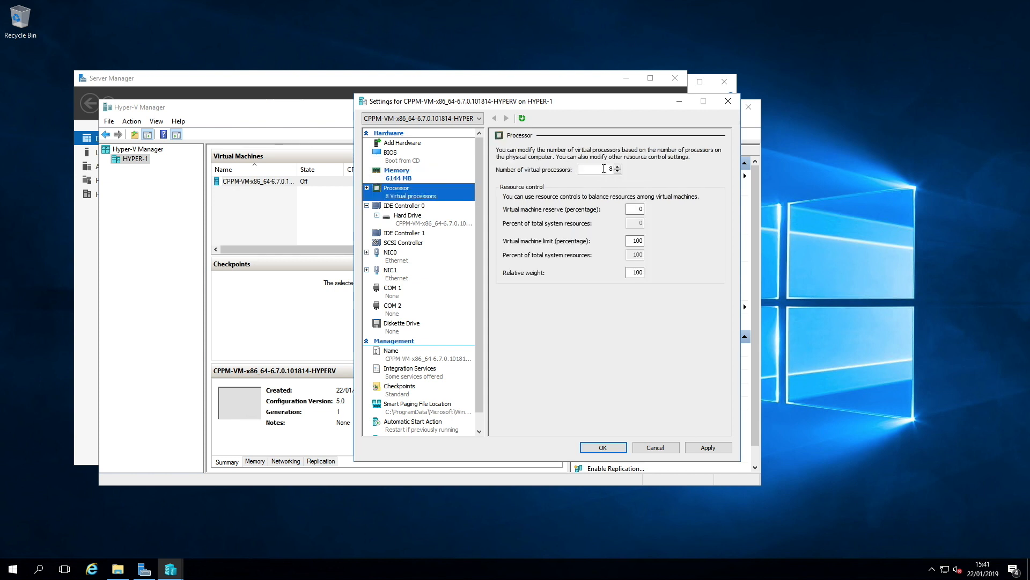
double_click(611, 169)
type("2")
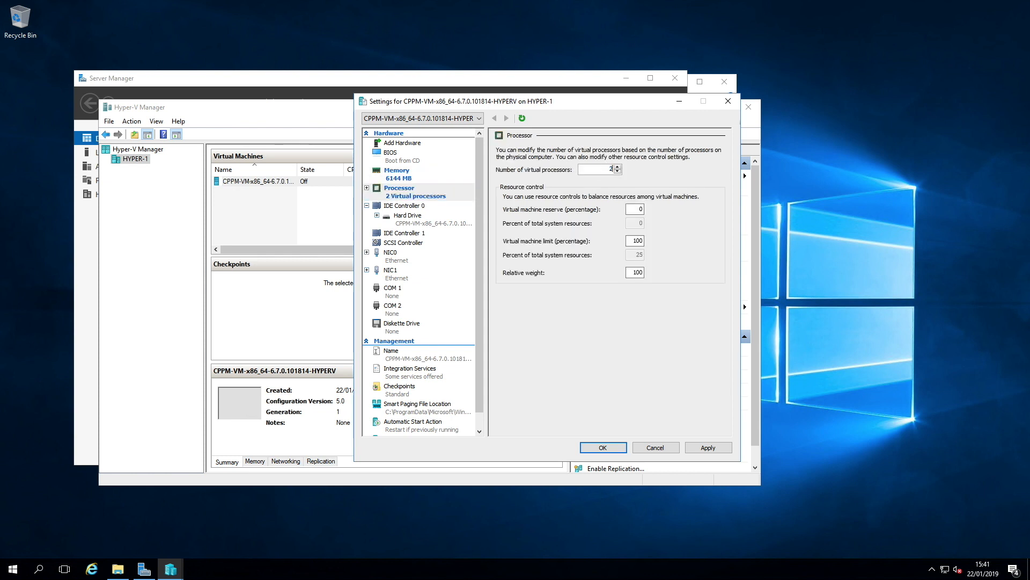
left_click(703, 448)
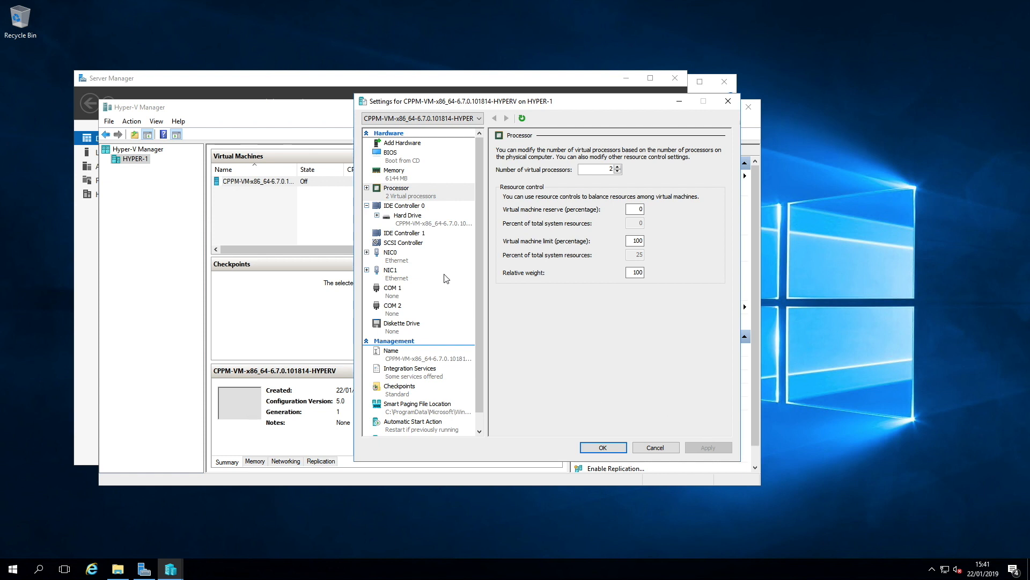
Step: Add a new hard drive to the SCSI controller and start creating a new dynamically expanding virtual hard disk
left_click(403, 242)
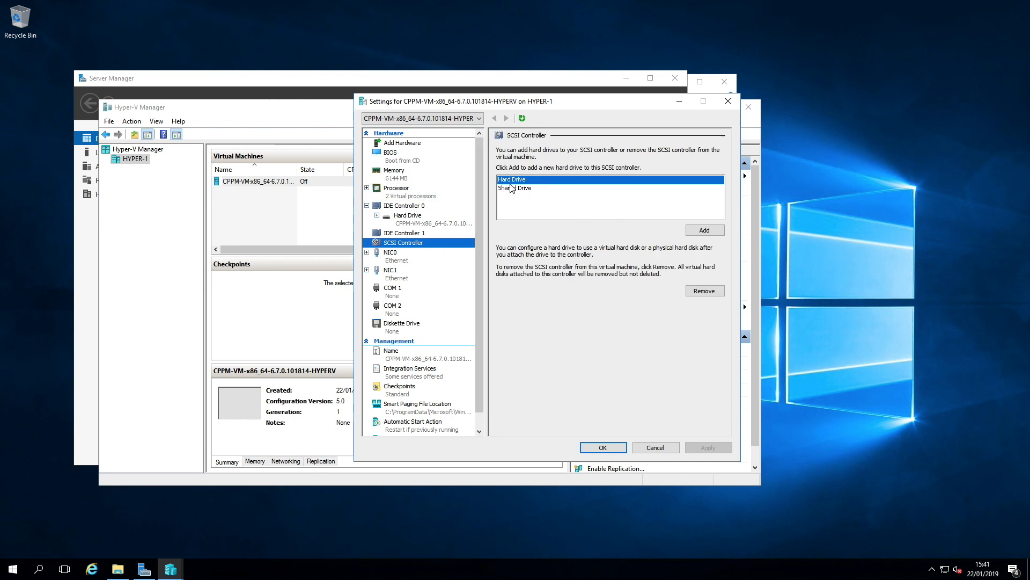
left_click(705, 230)
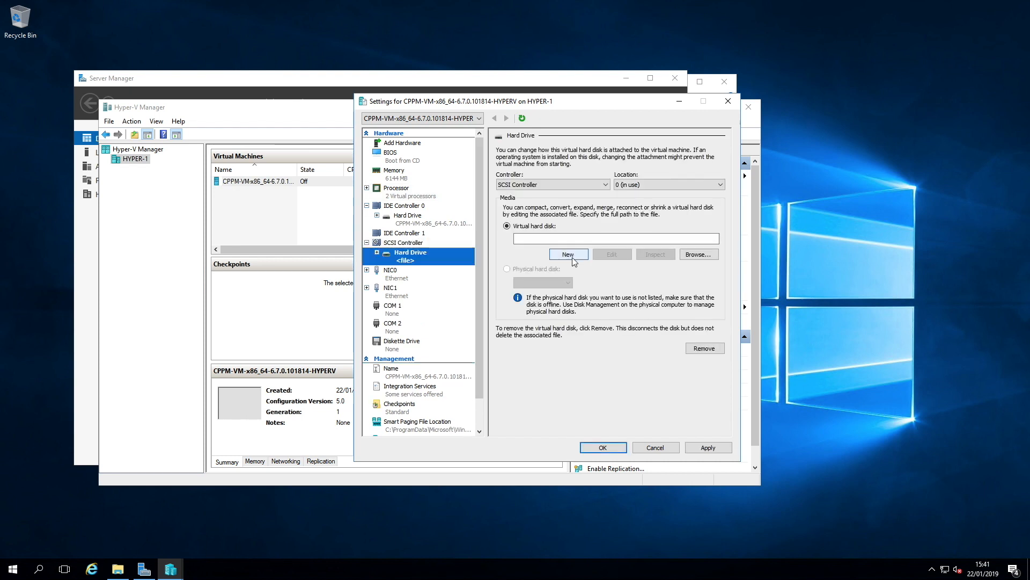
left_click(569, 258)
left_click(624, 402)
left_click(623, 402)
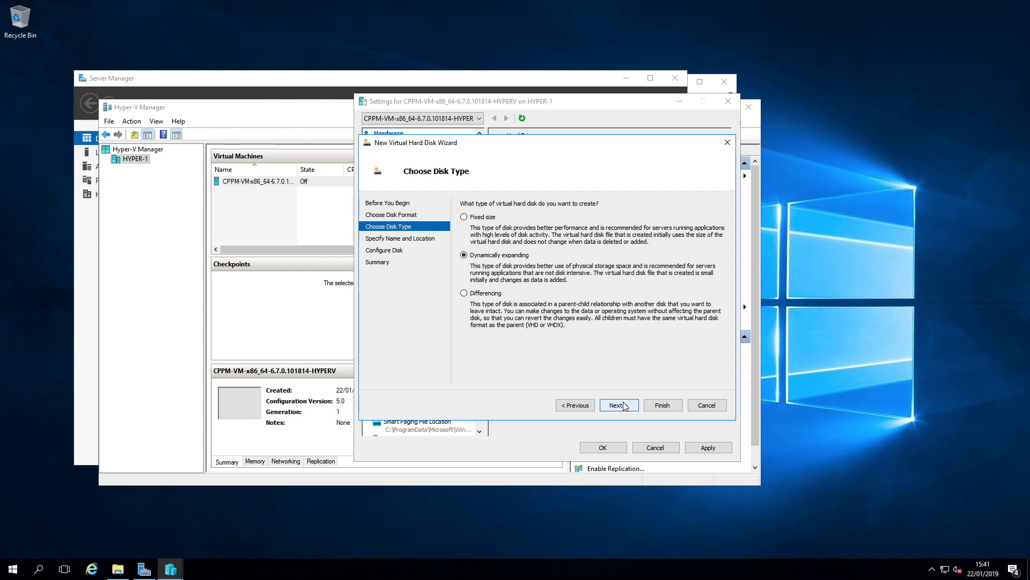
left_click(625, 406)
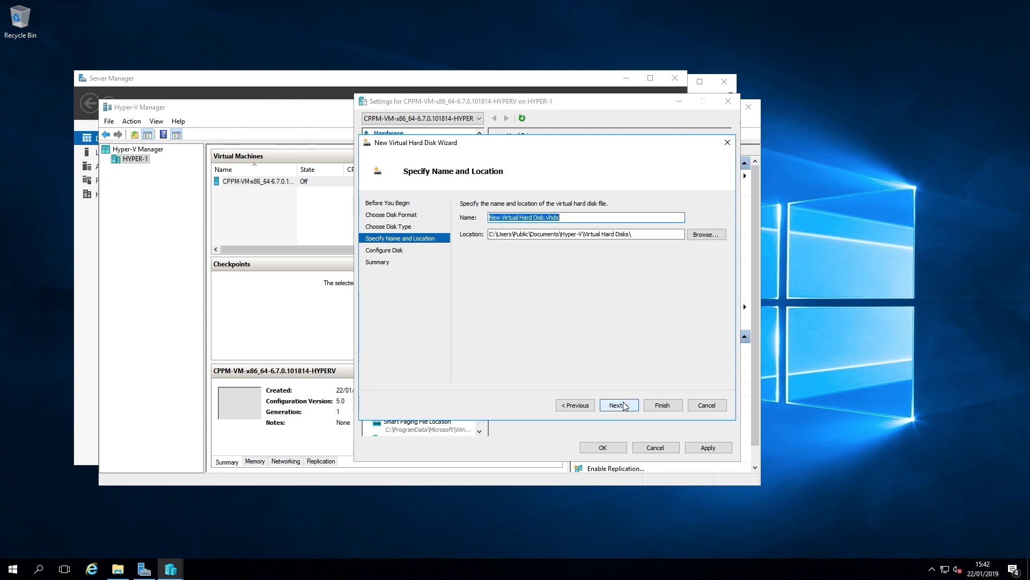
Step: Name the new virtual hard disk ClearPass-disk2.vhdx, set its size, finish the wizard and apply
type("ClearPass-disk2")
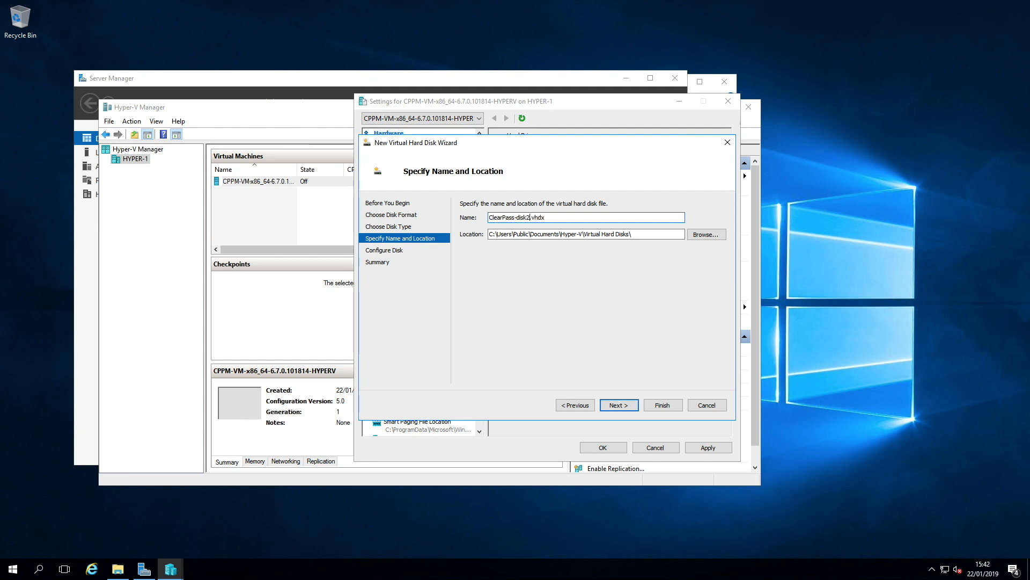
key("Return")
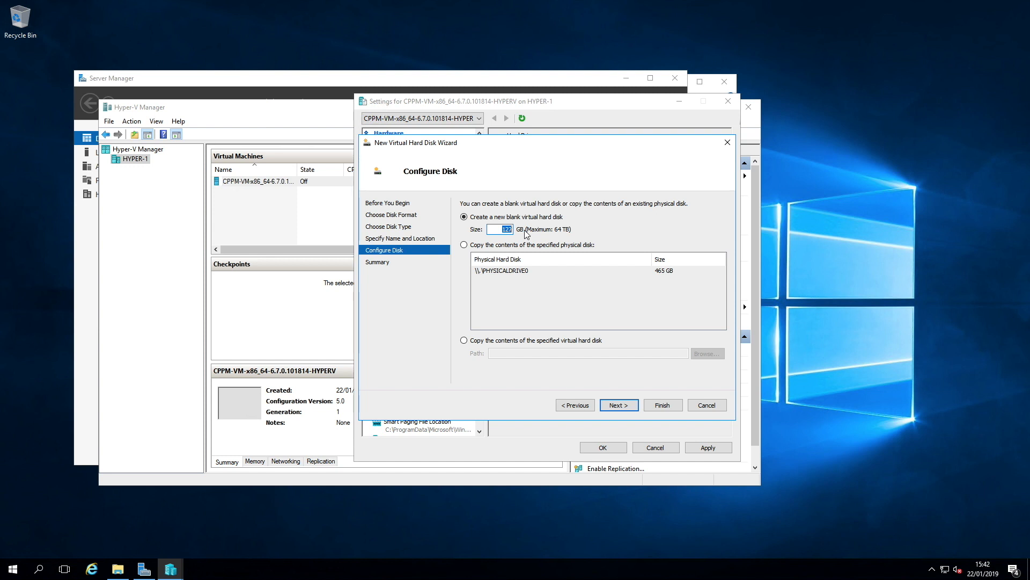
type("80")
left_click(619, 404)
left_click(665, 405)
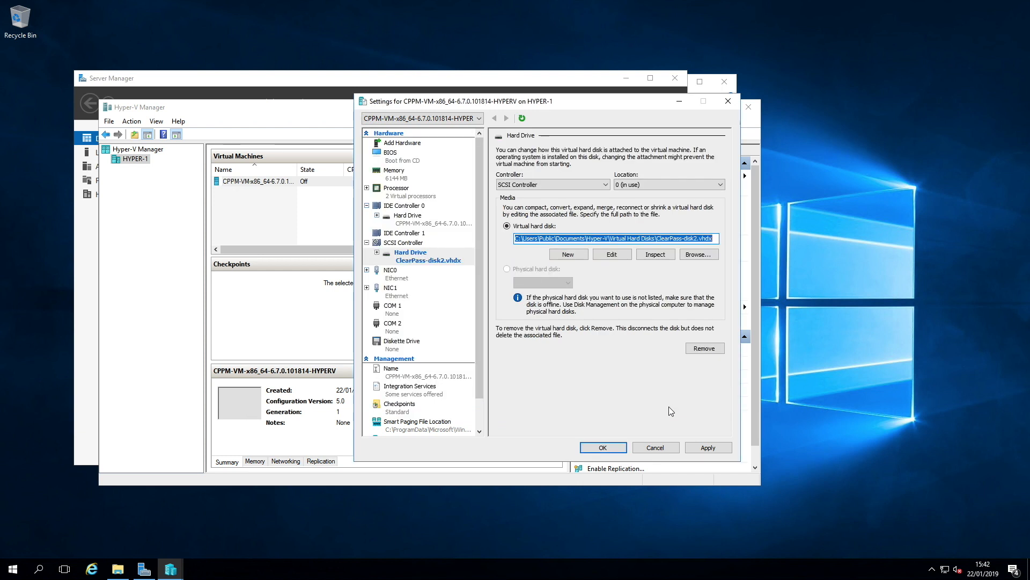
left_click(709, 446)
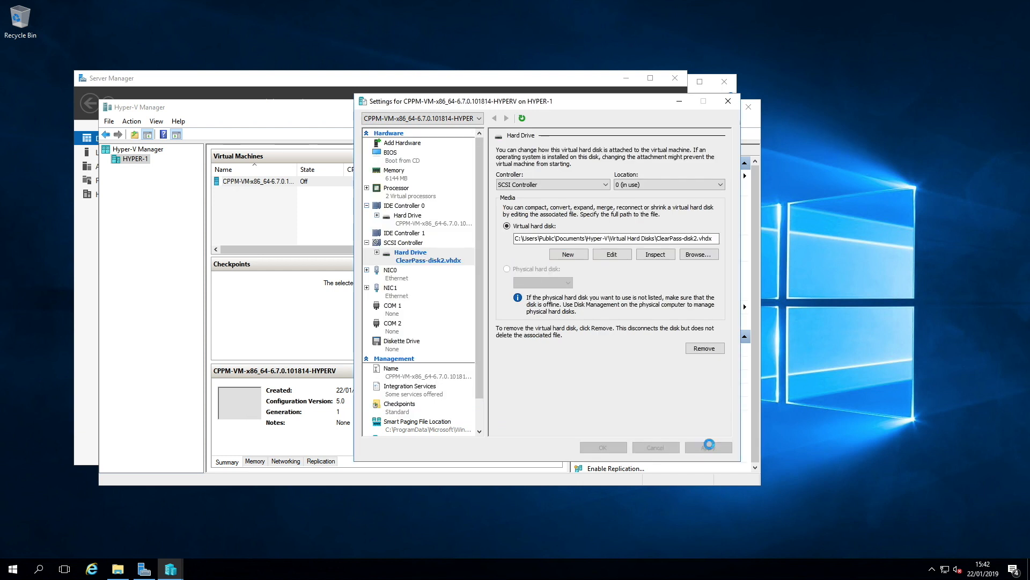
Step: Enable virtual LAN identification on NIC0 with VLAN ID 5, apply and close the settings
left_click(398, 279)
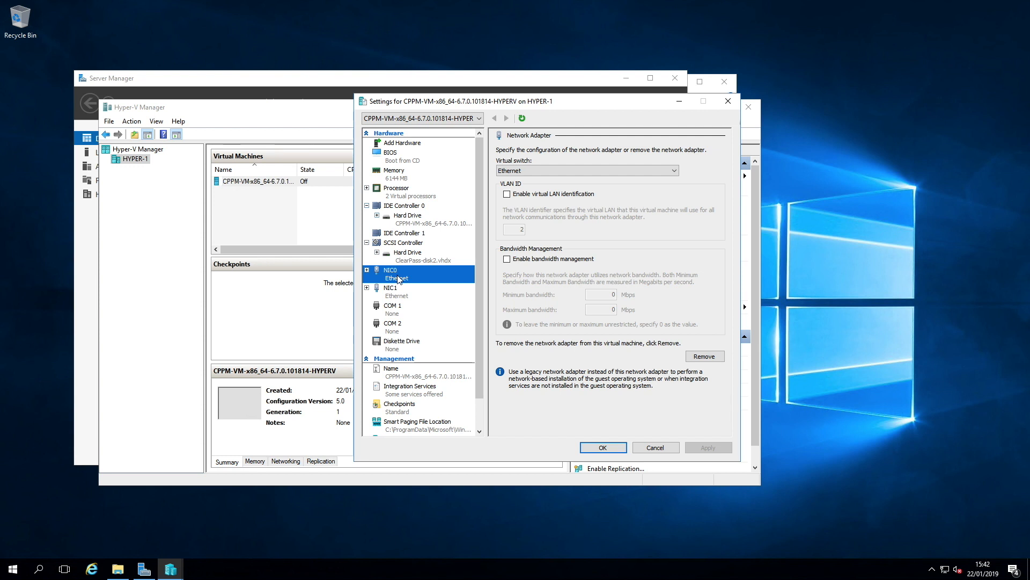
left_click(399, 300)
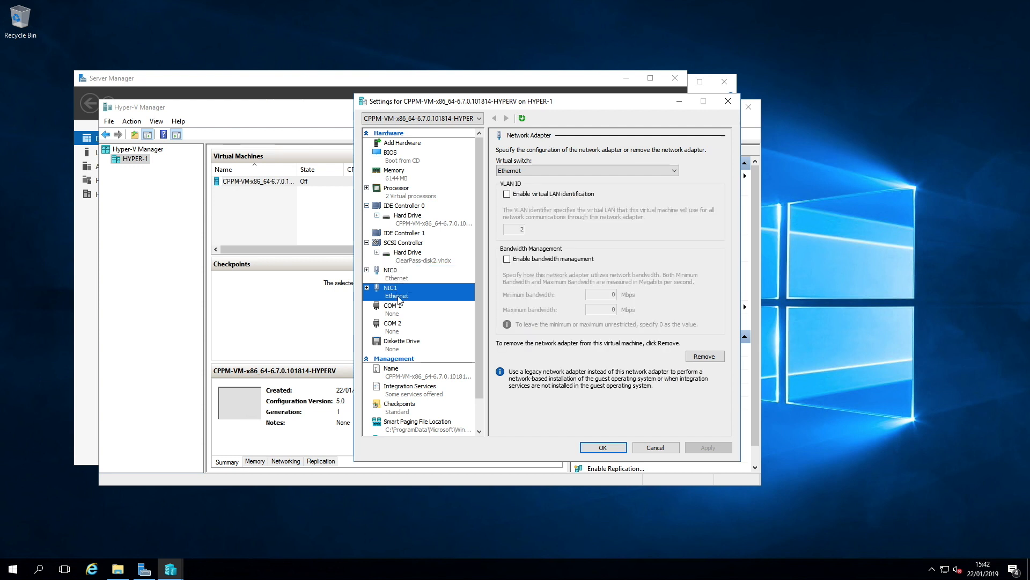
left_click(397, 278)
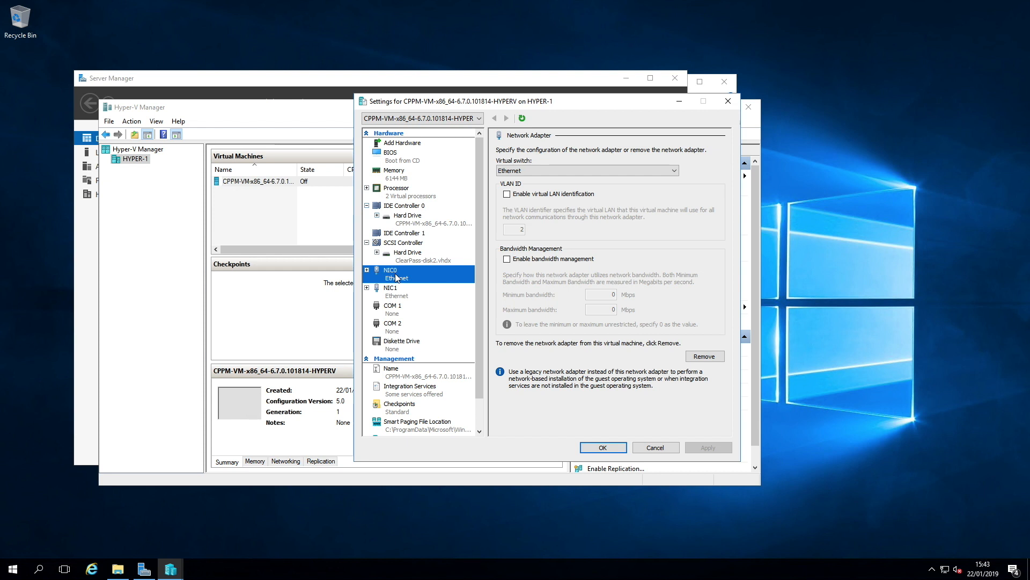
left_click(508, 195)
key("Tab")
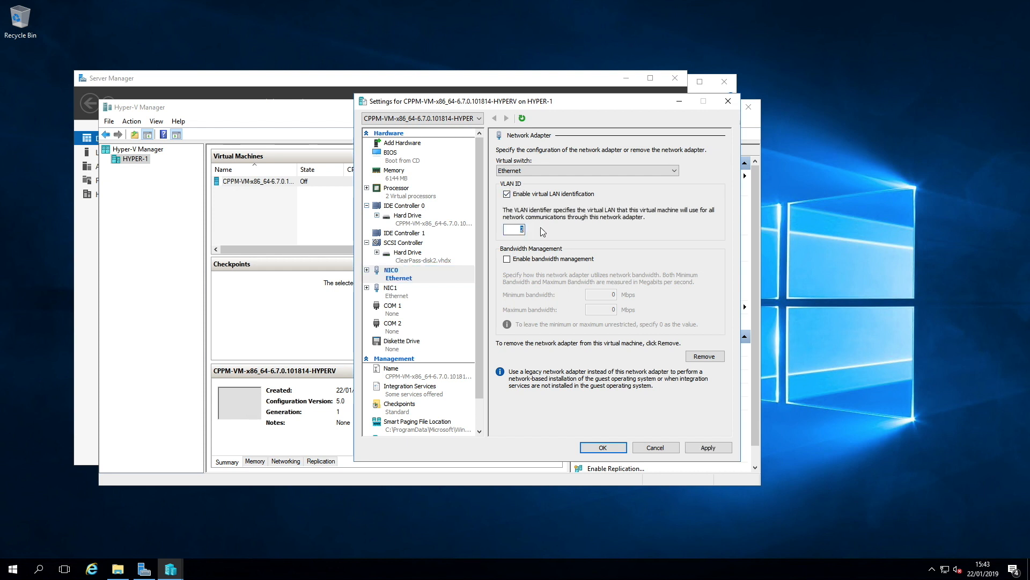
type("5")
left_click(706, 448)
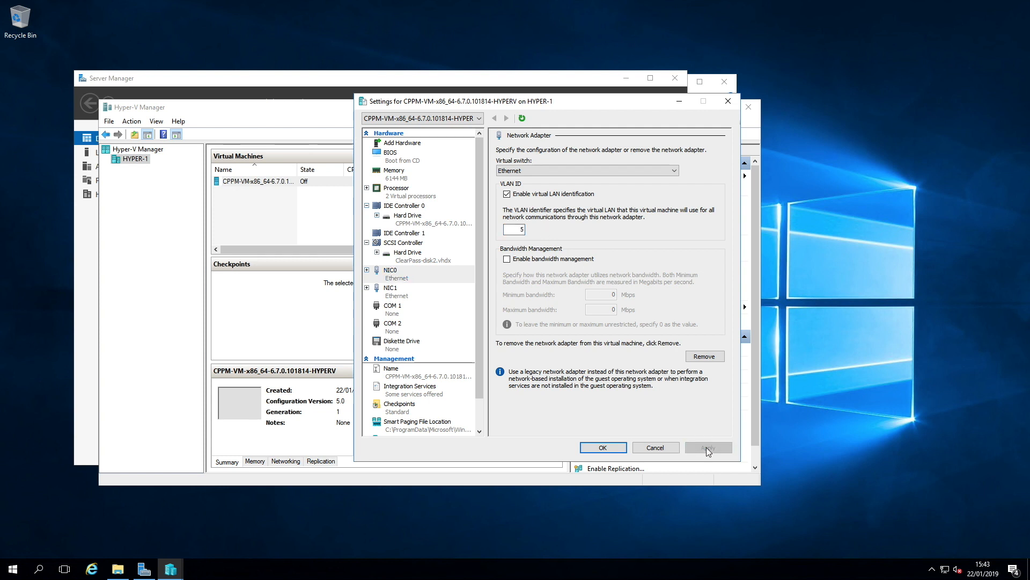
left_click(605, 447)
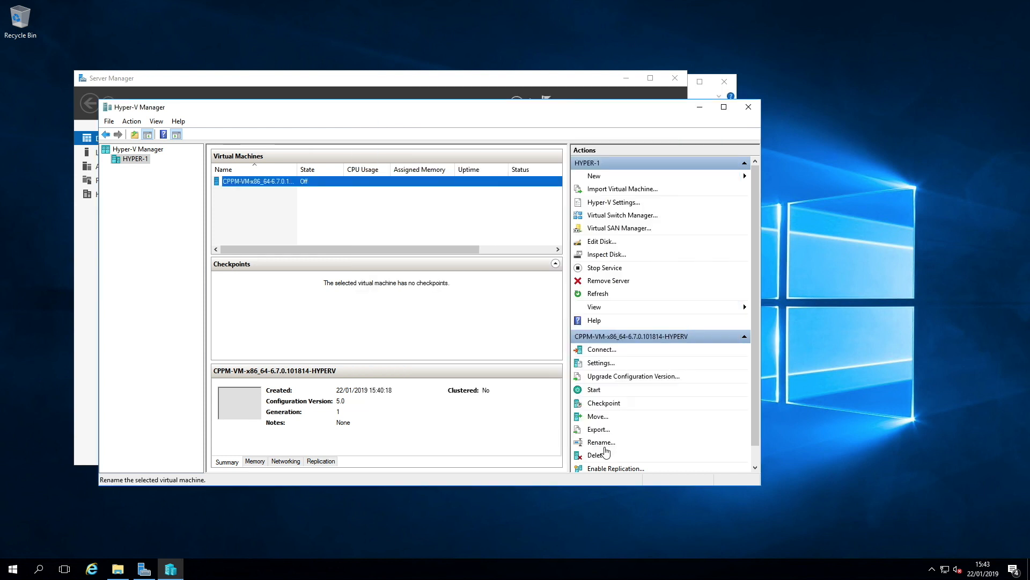
Step: Reopen the virtual machine's settings and rename it ClearPass-5
right_click(271, 183)
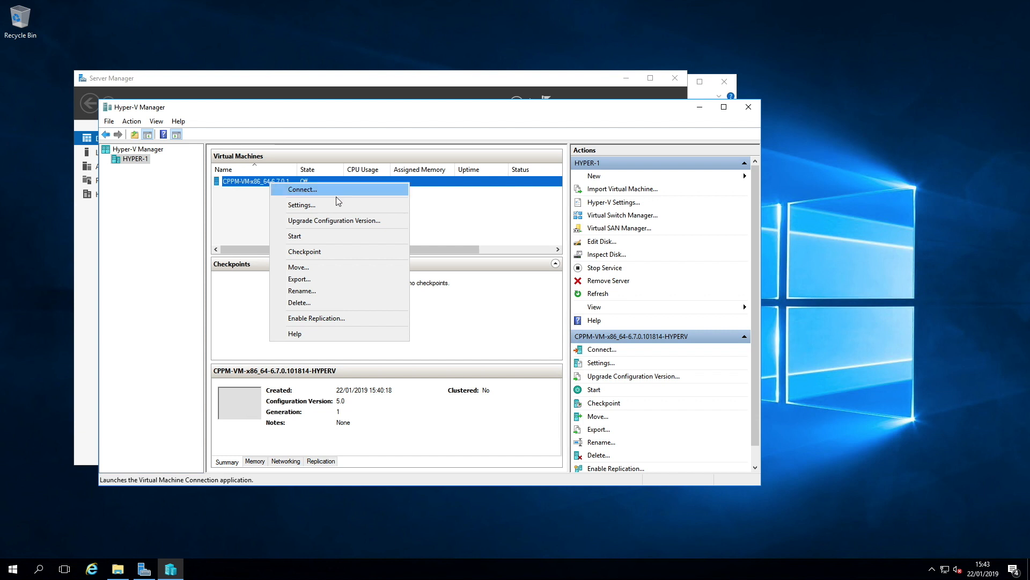
left_click(300, 205)
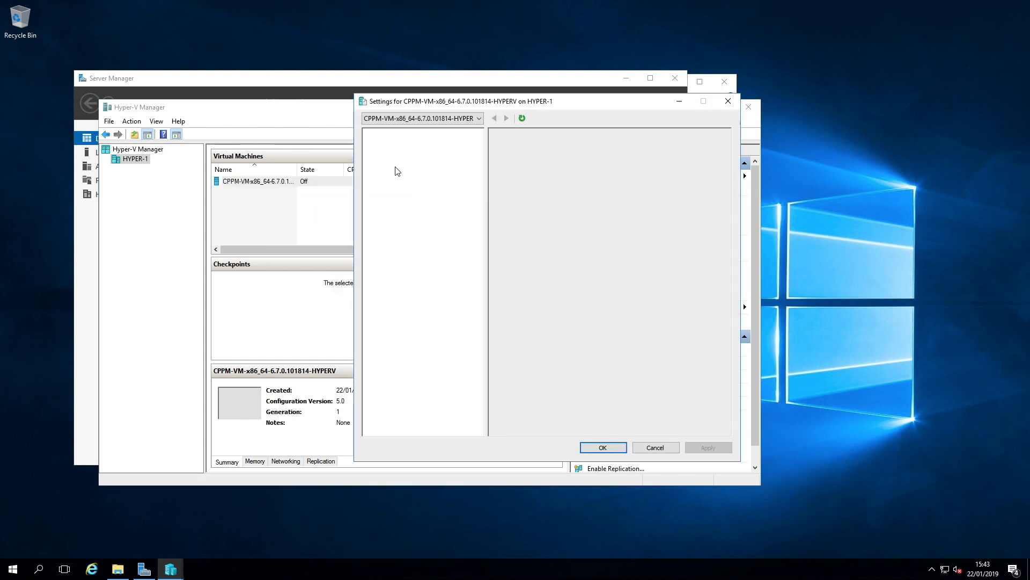
left_click(421, 375)
type("ClearPass-5")
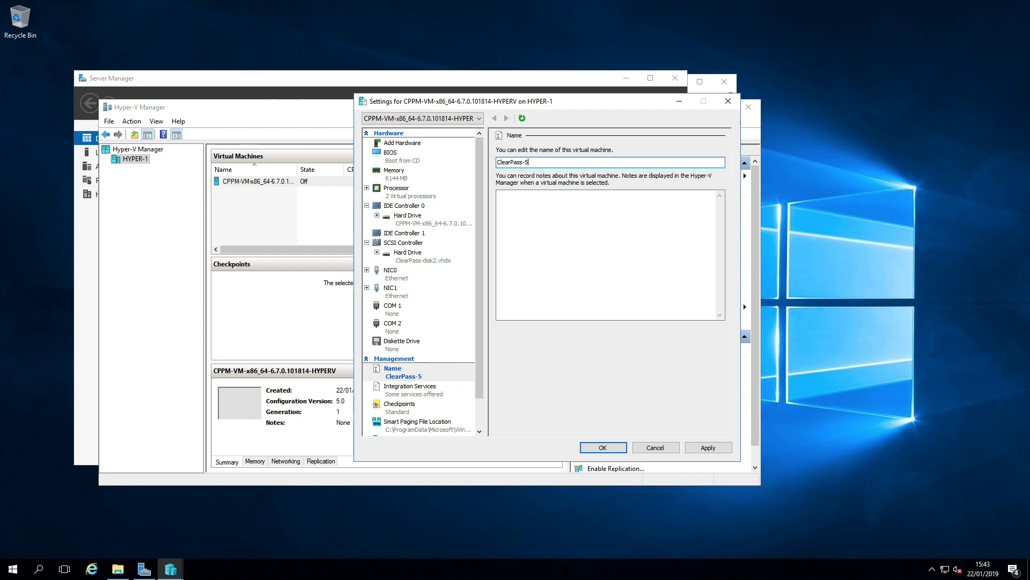
left_click(707, 448)
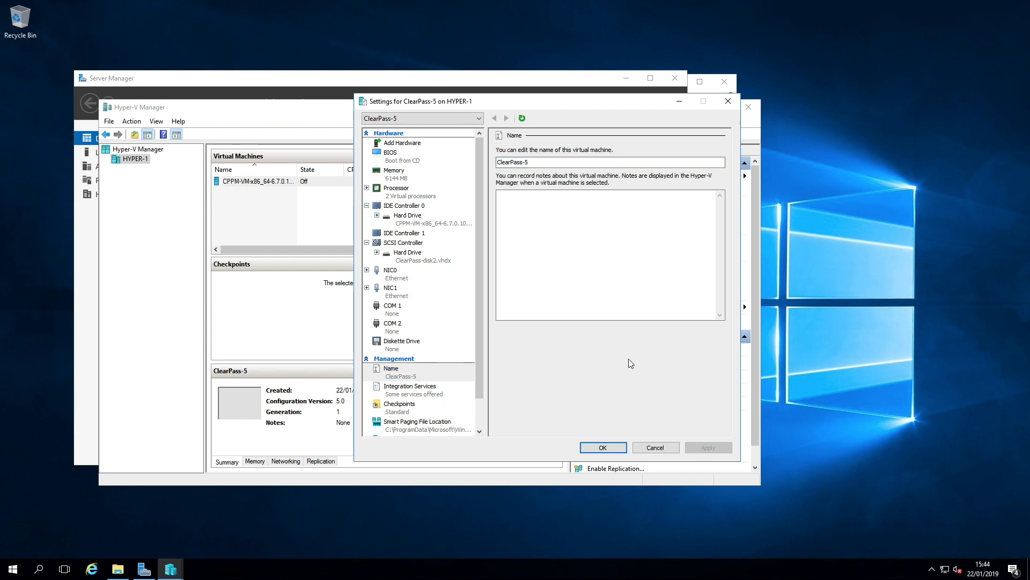
left_click(603, 448)
Step: Start the ClearPass-5 virtual machine, choose appliance type 1 in its console and confirm with y
right_click(240, 181)
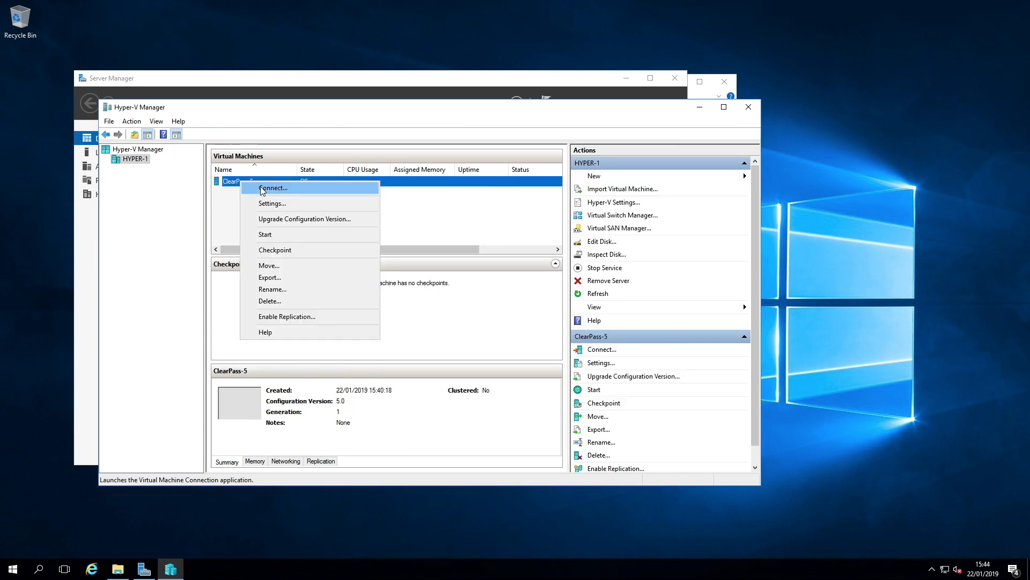
left_click(266, 235)
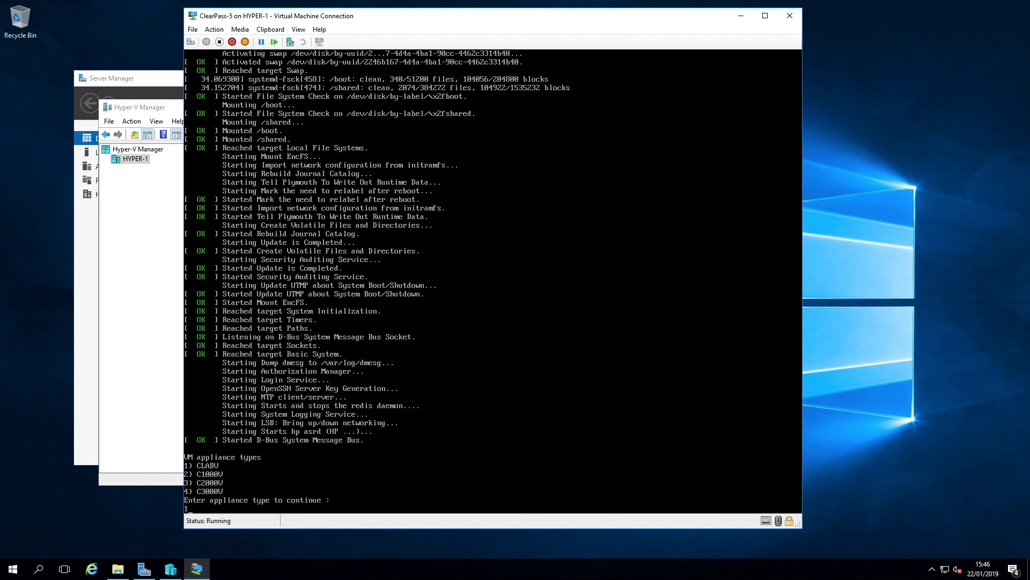
key("Return")
type("y")
key("Return")
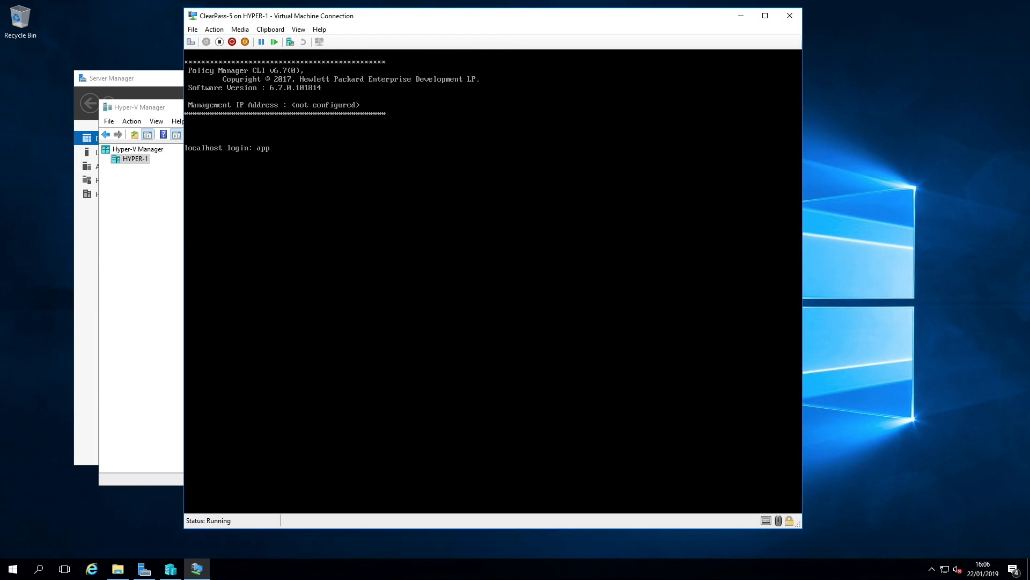
Step: Log in to the ClearPass console as appadmin to open the System Configuration Wizard
type("admin")
key("Return")
Step: Enter hostname ClearPass-5 and management port IPv4 address 192.168.5.10
key("Return")
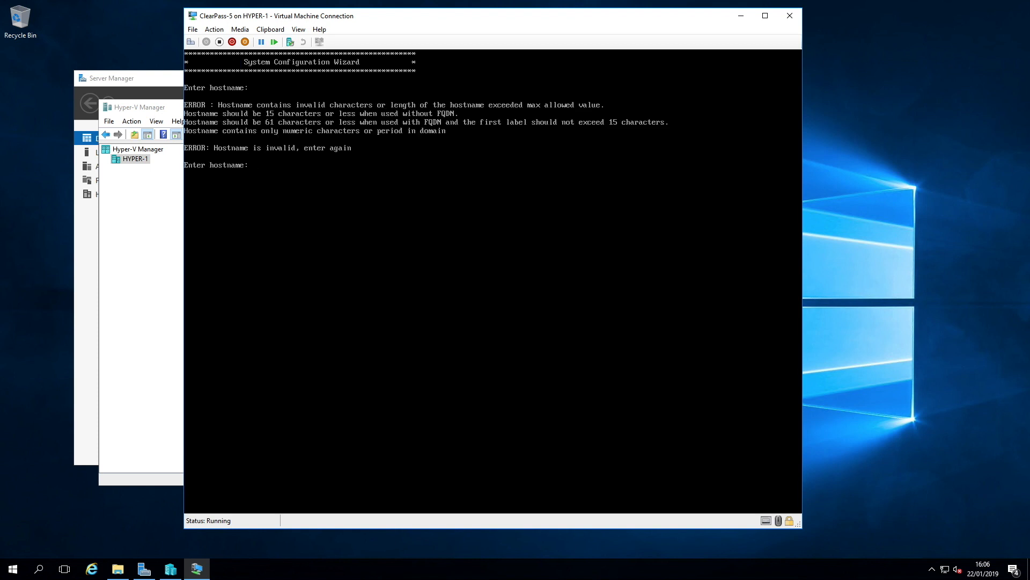
type("ClearPass-5")
key("Return")
type("192.168.5.10")
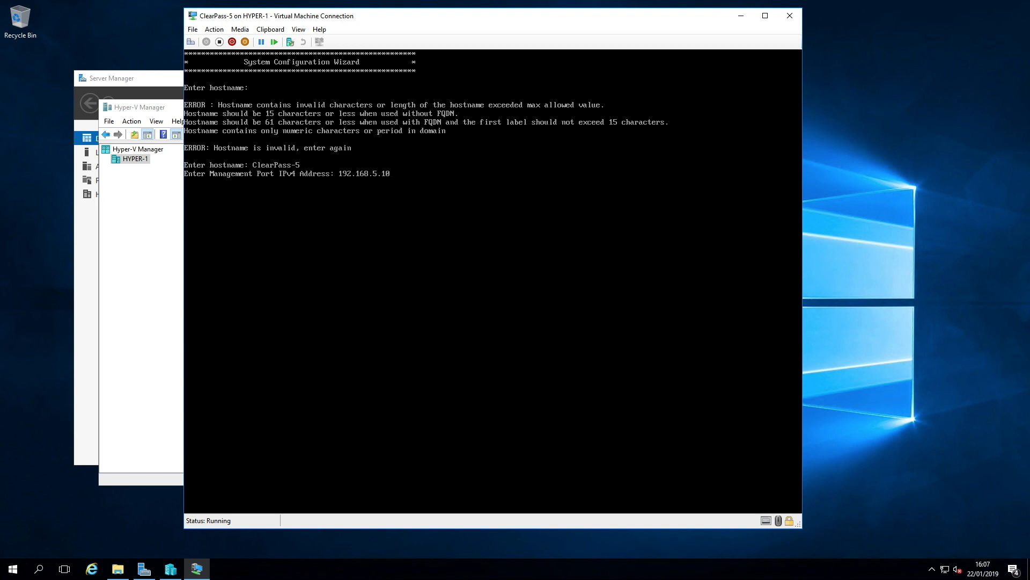
key("Return")
Step: Enter management subnet mask 255.255.255.0, gateway 192.168.5.254, and leave the data port address empty
type("255.255.255.0")
key("Return")
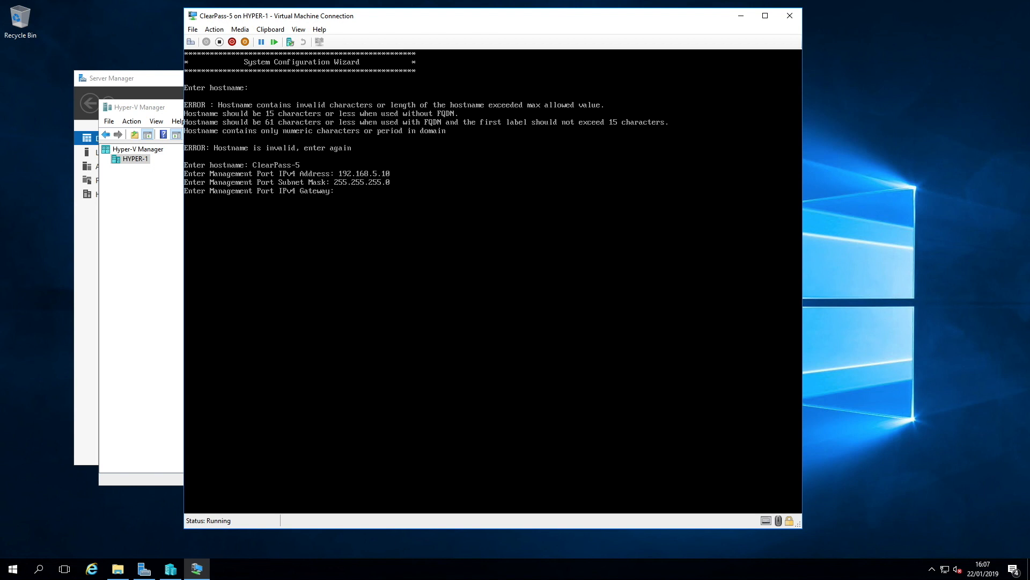
type("192.168.5.24")
key("BackSpace")
type("54")
key("Return")
key("Return")
Step: Enter primary DNS 192.168.2.1 and secondary DNS 192.168.1.254
type("192.168")
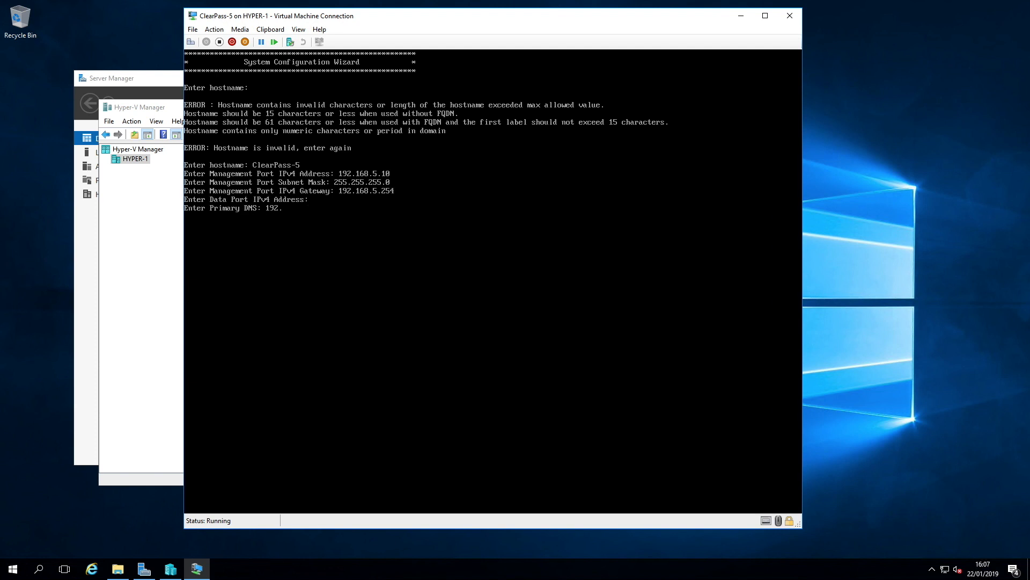
type(".2.1")
key("Return")
type("192.168.1.254")
key("Return")
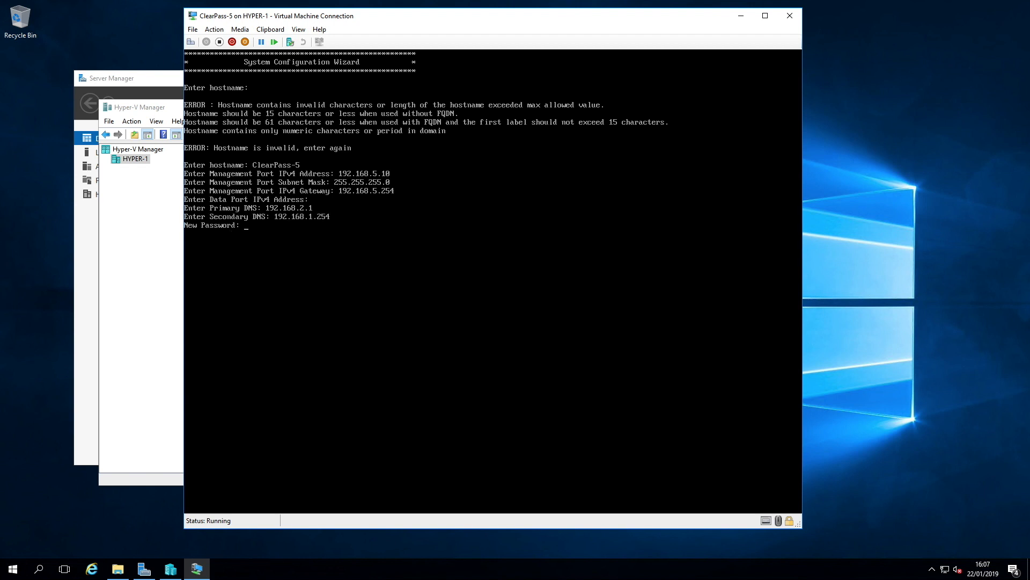
Step: Leave the new password blank and choose to set the system date and time via NTP servers
key("Return")
key("Return")
type("y")
Step: Set primary NTP server 0.uk.pool.ntp.org and secondary 1.uk.pool.ntp.org, and choose to configure the timezone
key("Return")
type("2")
key("Return")
type("0.uk.pool.ntp.org")
key("Return")
type("1.uk.pool.ntp.org")
key("Return")
type("y")
Step: Set the timezone to Europe, Britain (UK) and confirm the timezone information
key("Return")
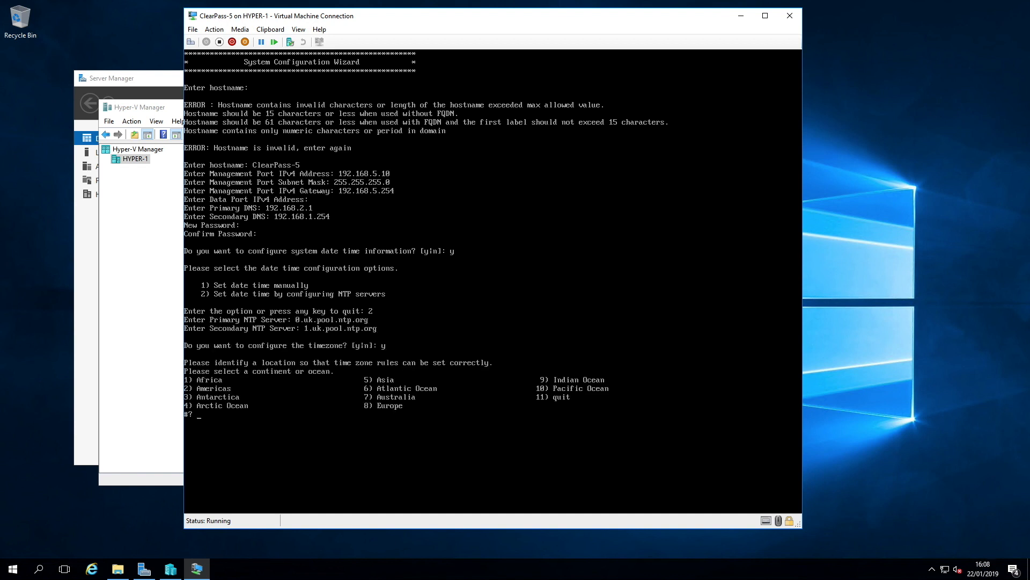
type("8")
key("Return")
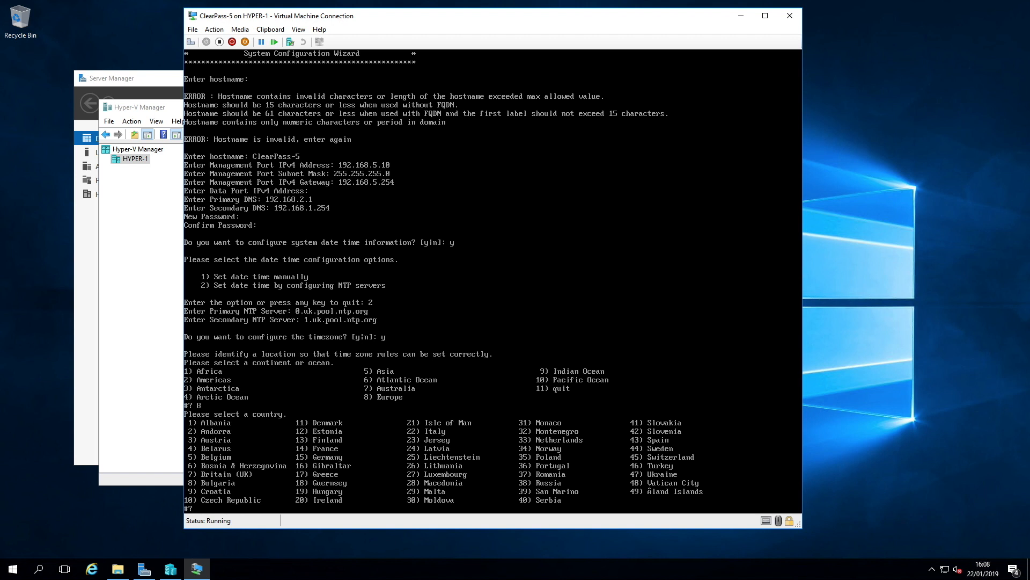
key("Return")
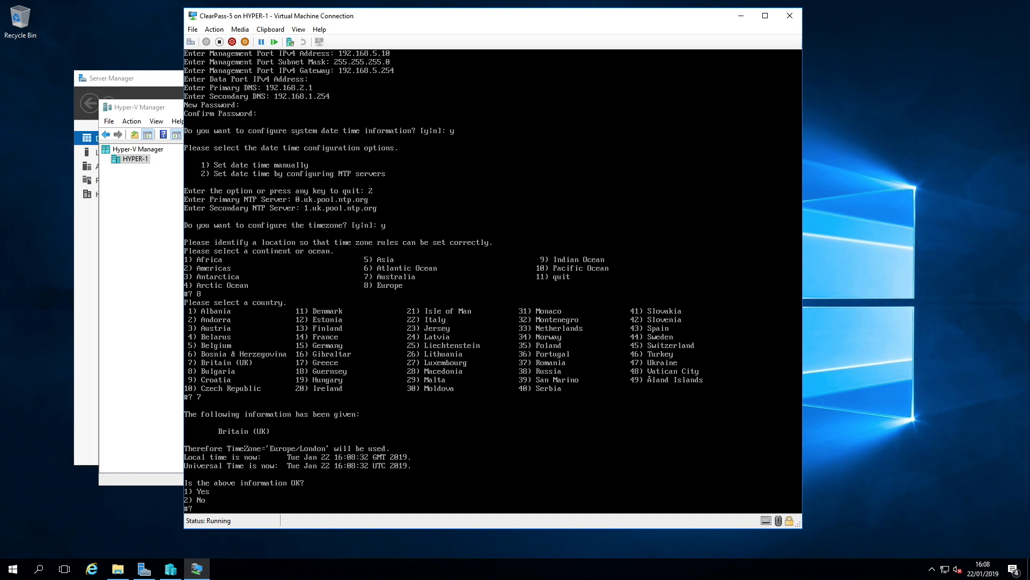
type("1")
key("Return")
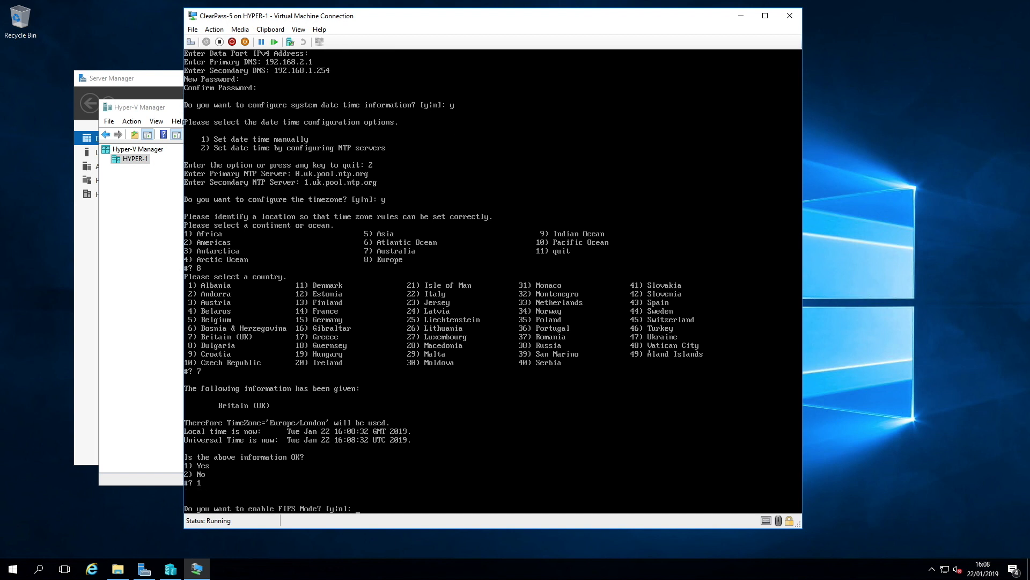
Step: Decline FIPS mode and proceed with the summarised configuration
type("n")
key("Return")
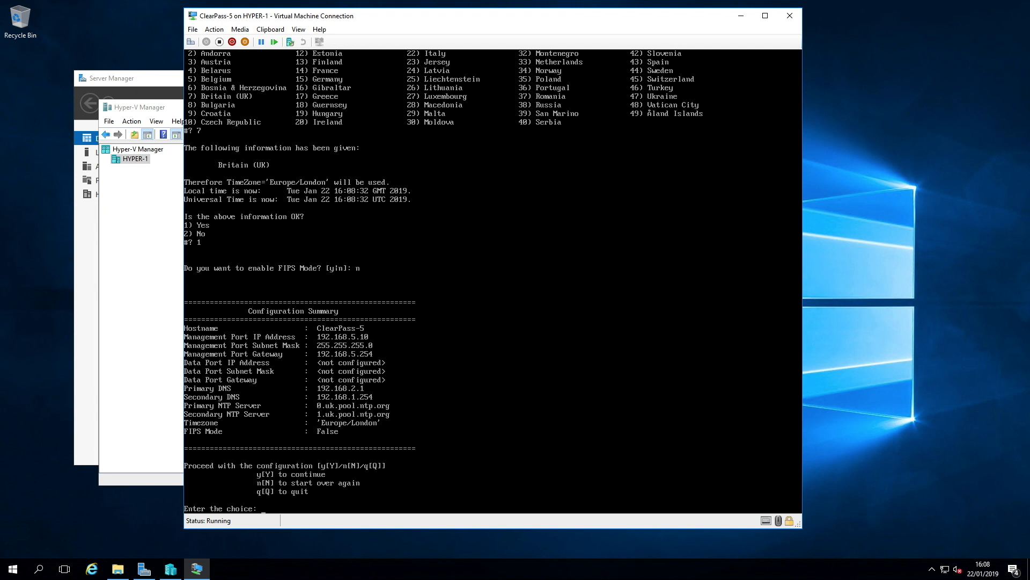
type("y")
key("Return")
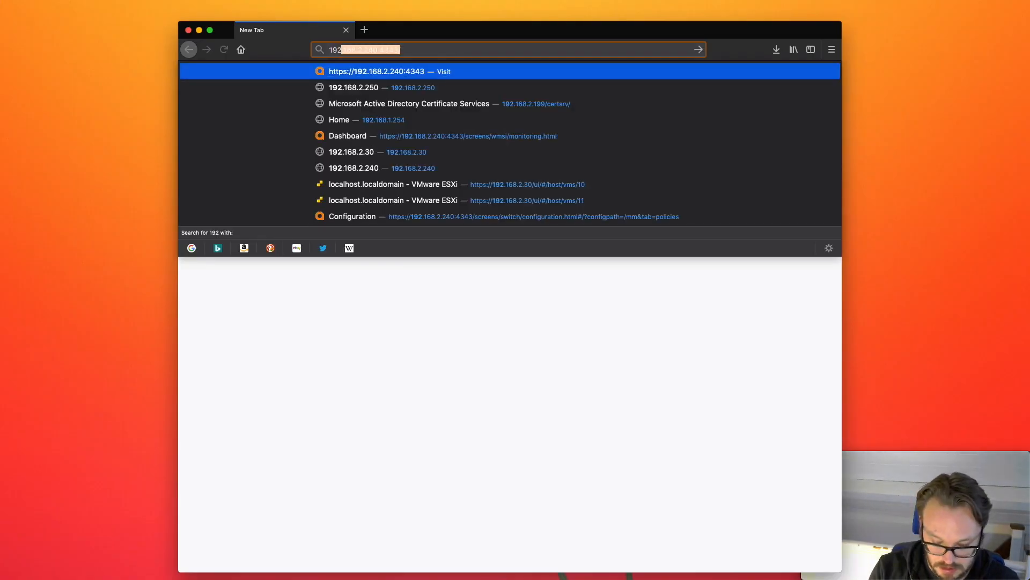
Step: Switch to the browser and open the ClearPass web interface at 192.168.5.10
type(".168")
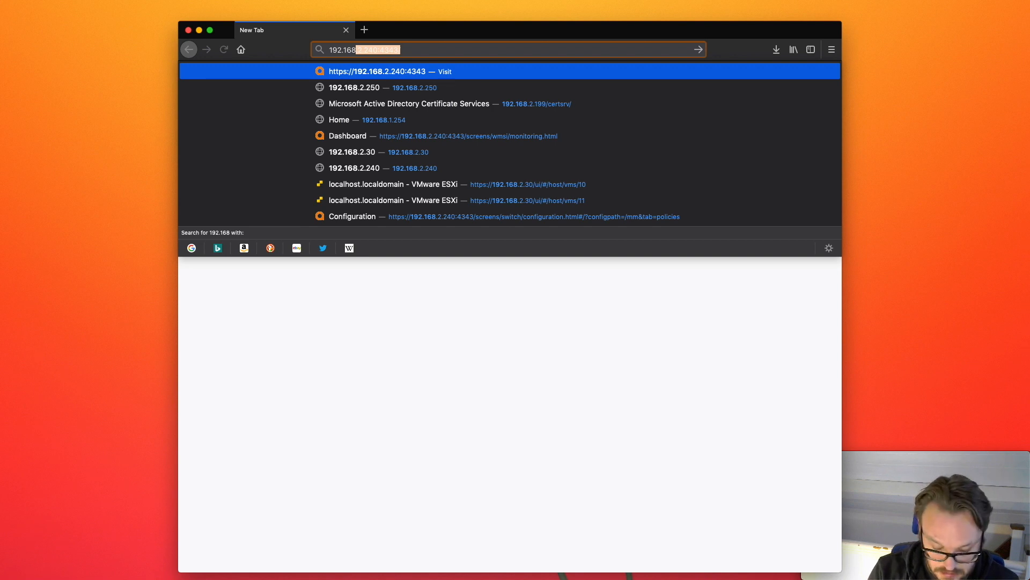
type(".5.10")
key("Return")
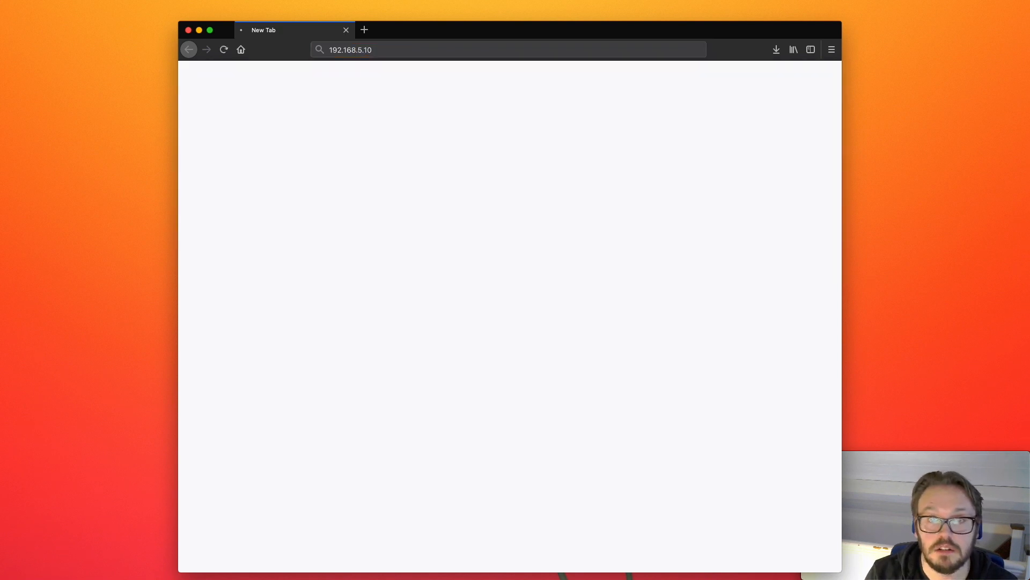
Step: Log in to ClearPass Policy Manager as admin with the saved credentials
left_click(371, 342)
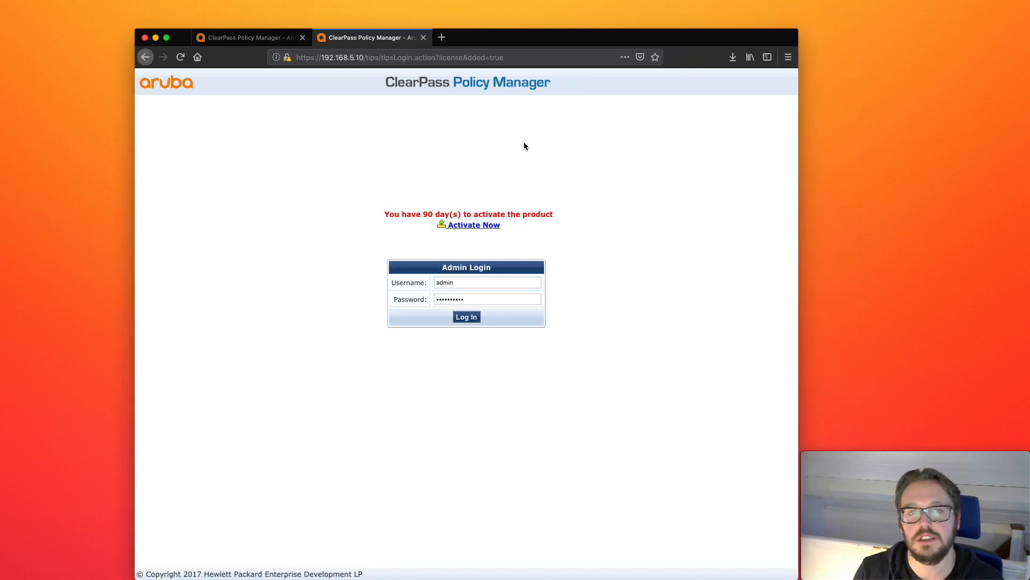
double_click(473, 299)
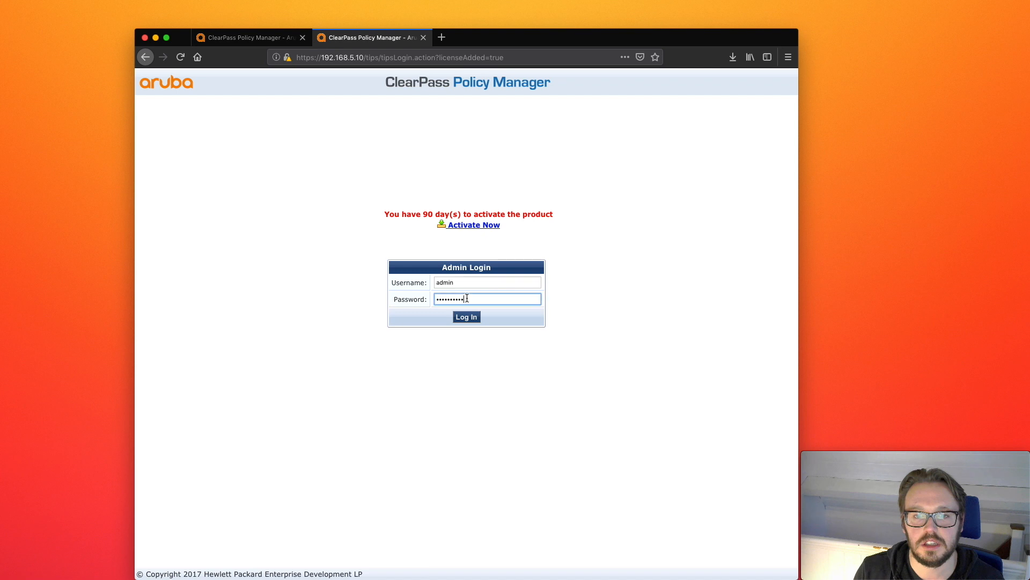
key("Return")
Step: Open Software Updates under Administration's Agents and Software Updates
scroll(193, 429, "down", 5)
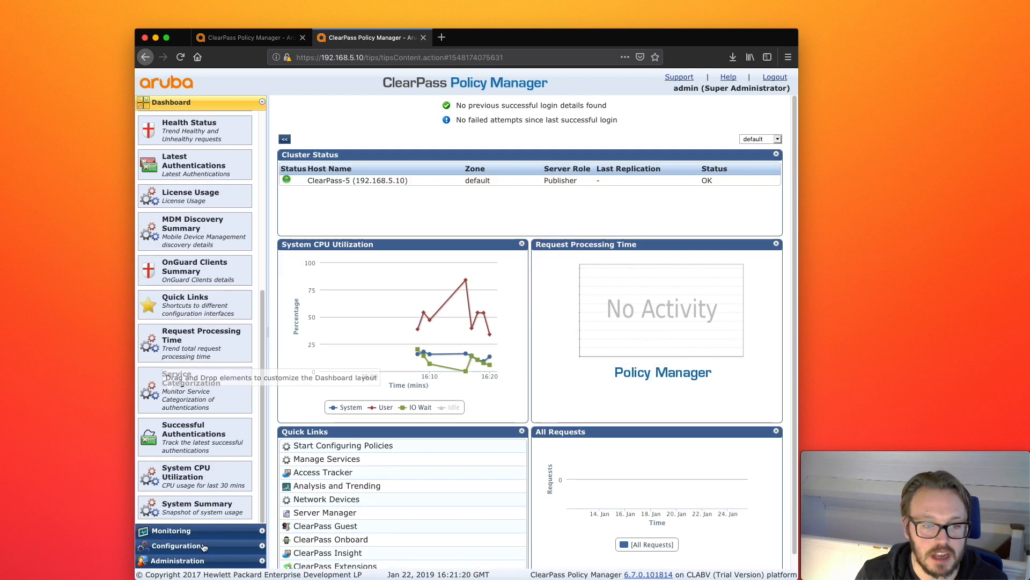
left_click(184, 563)
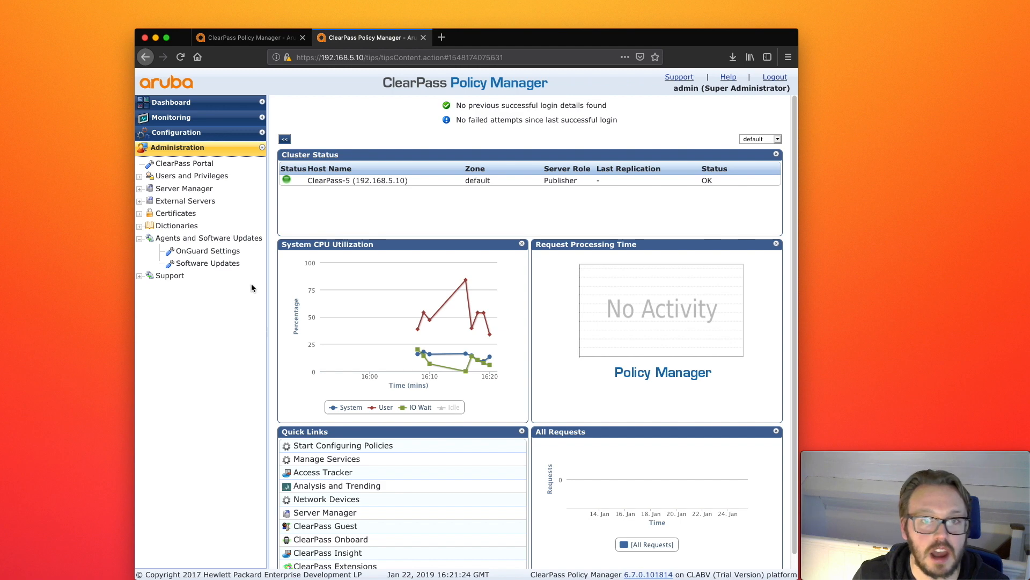
left_click(208, 263)
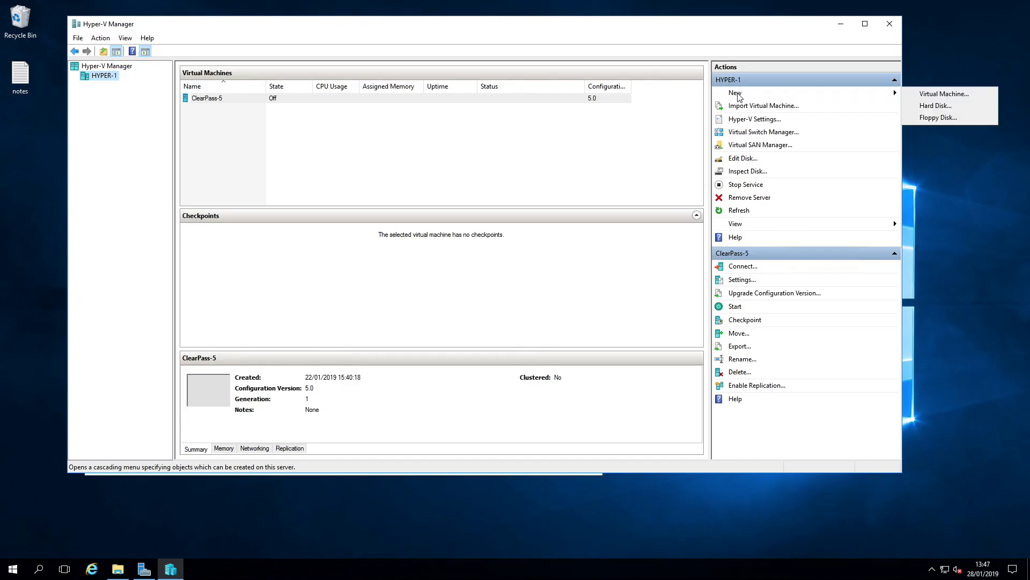
Step: In Hyper-V Manager, start a new virtual machine named Win-DC-1
left_click(959, 100)
type("Win-DC-1")
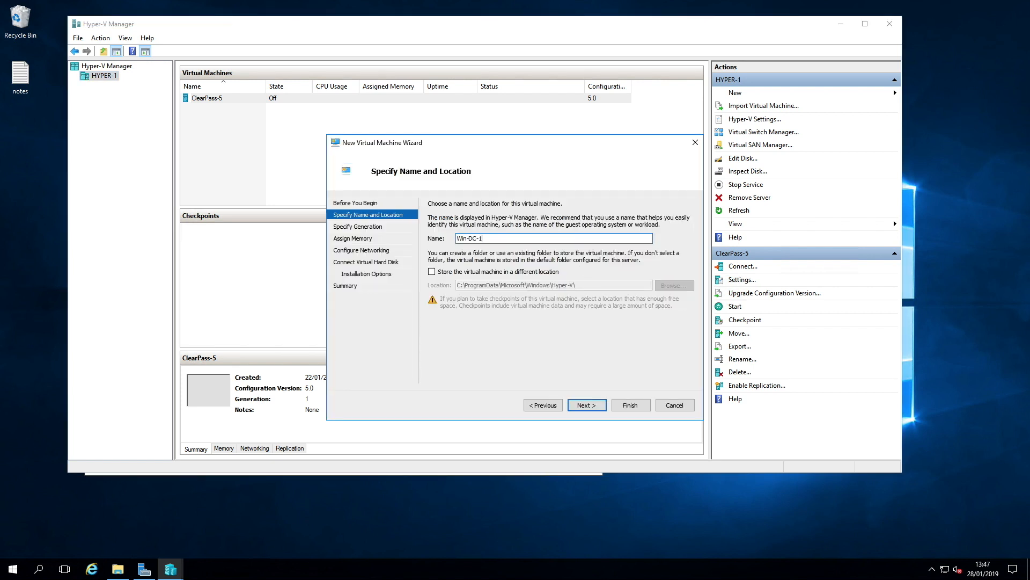
key("Return")
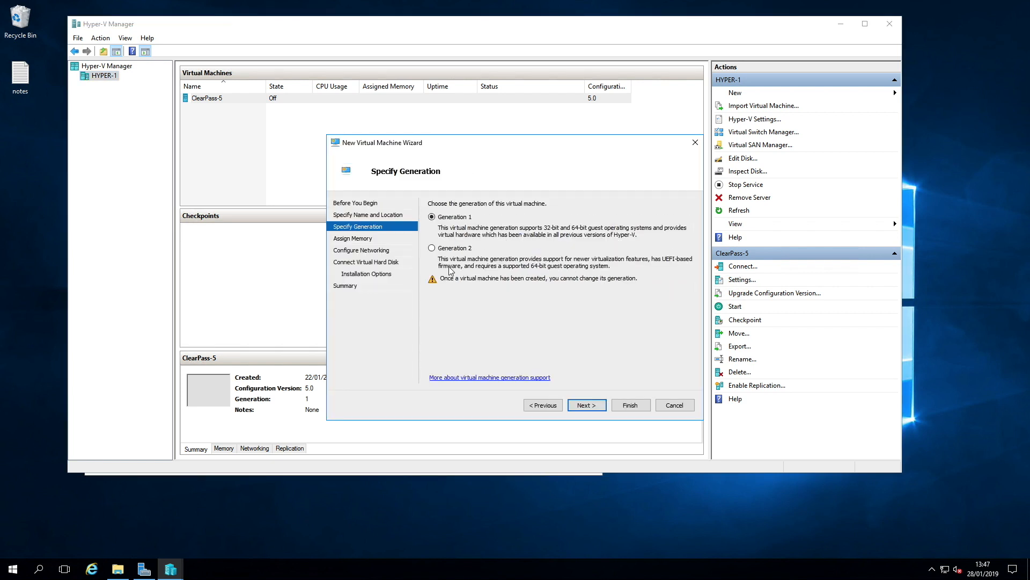
Step: Choose Generation 2 and set the startup memory to 4096 MB
left_click(595, 406)
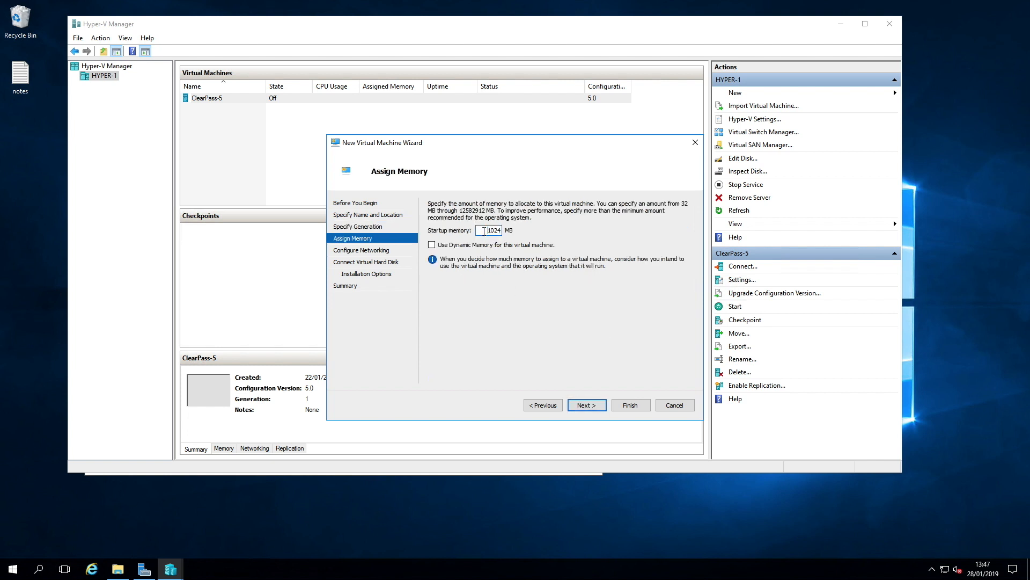
double_click(484, 231)
type("4096")
left_click(586, 405)
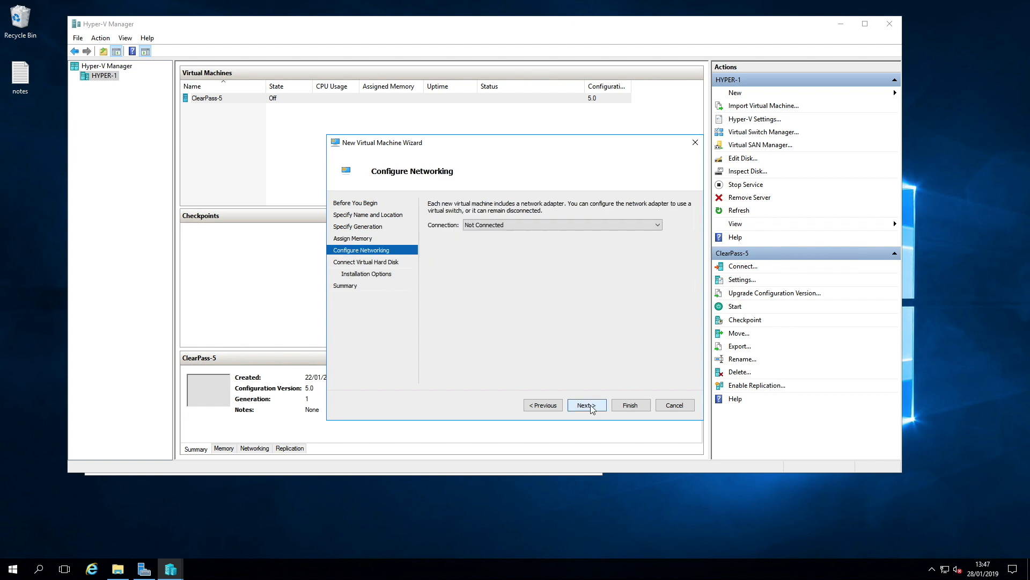
Step: Connect the network adapter to the Ethernet switch and create a 50 GB virtual hard disk
left_click(537, 225)
left_click(516, 241)
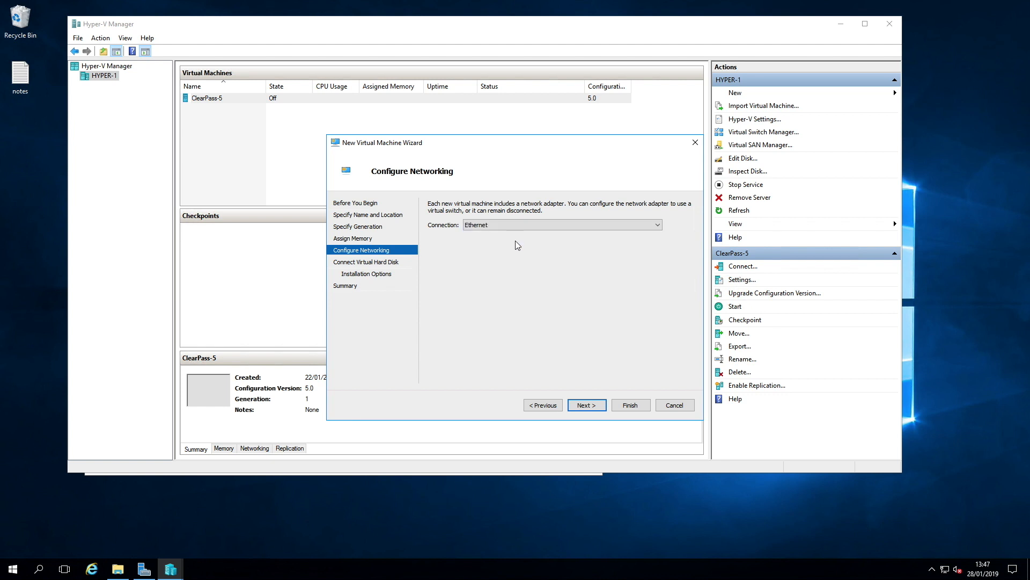
left_click(587, 405)
left_click_drag(484, 279, 538, 284)
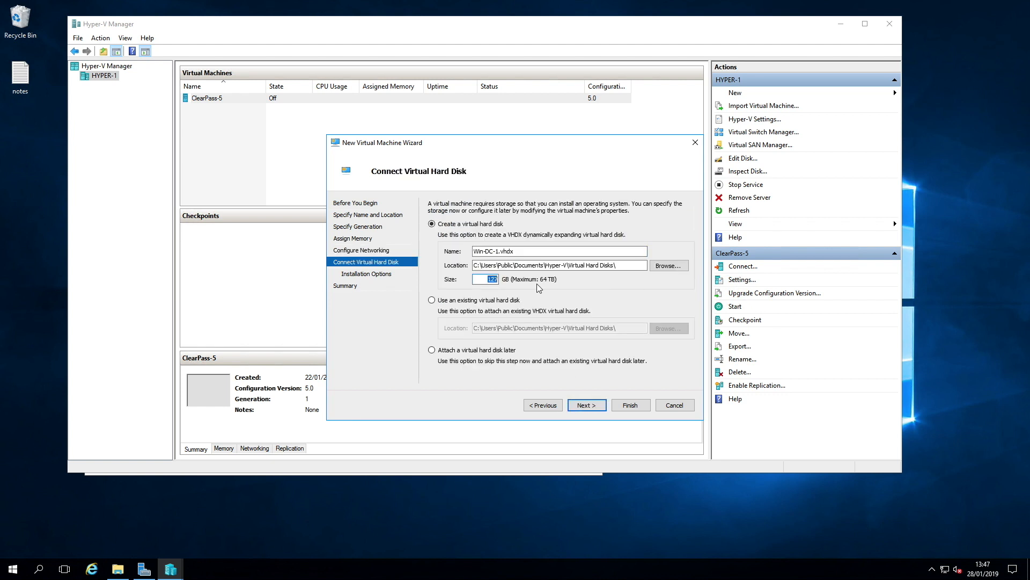
key("Return")
Step: Install from the en_windows_server_2019_x64_dvd_4cb967d8 ISO image and finish the wizard
left_click(484, 238)
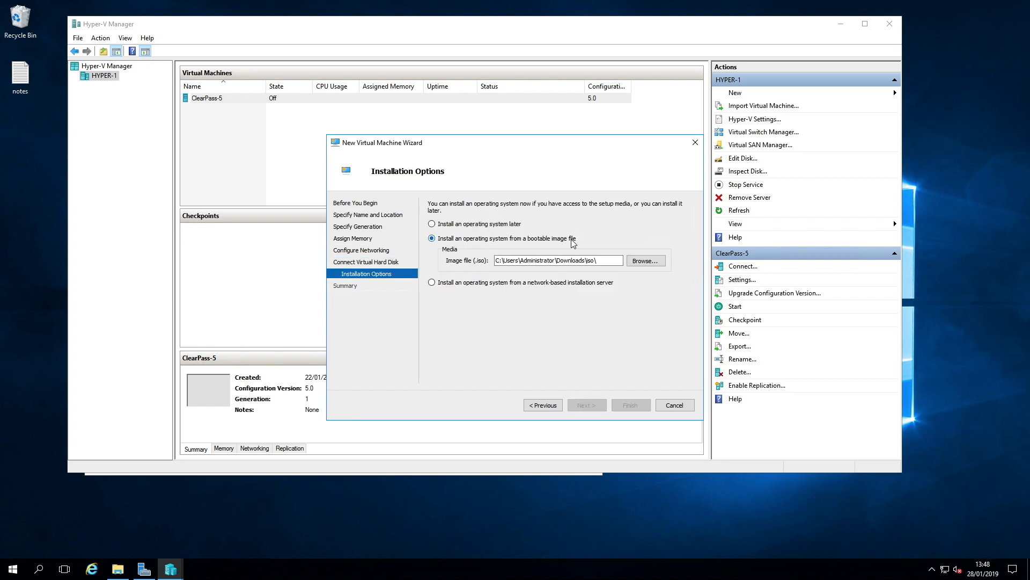
left_click(635, 263)
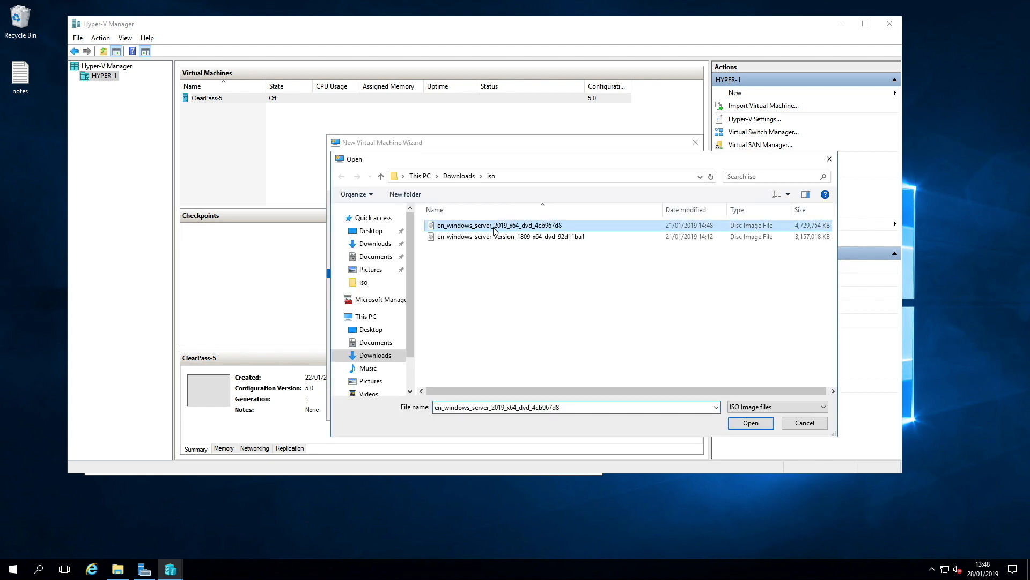
left_click(751, 423)
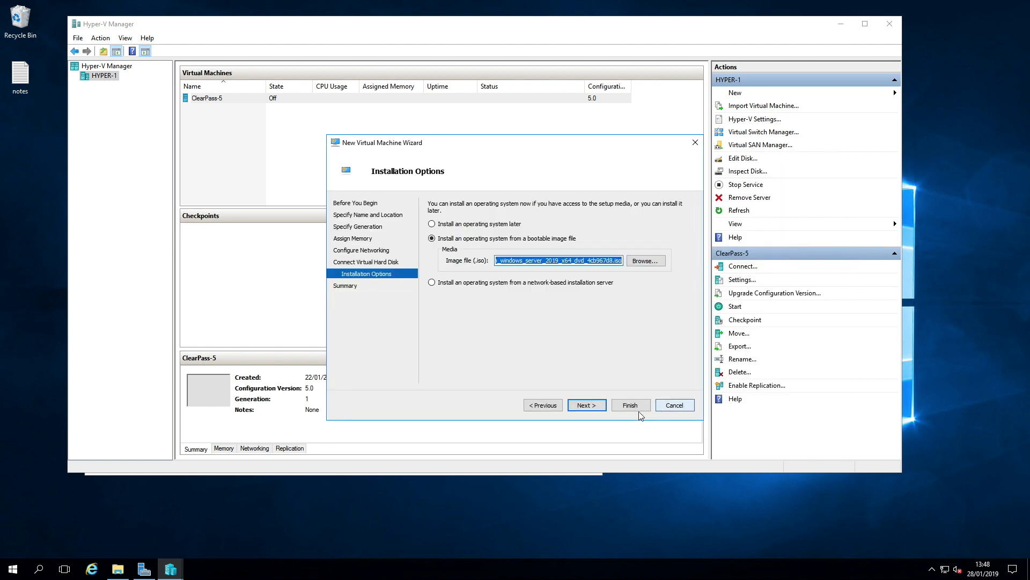
left_click(594, 406)
left_click(630, 405)
Step: Open Win-DC-1's settings and set the number of virtual processors to 4
right_click(218, 108)
left_click(252, 131)
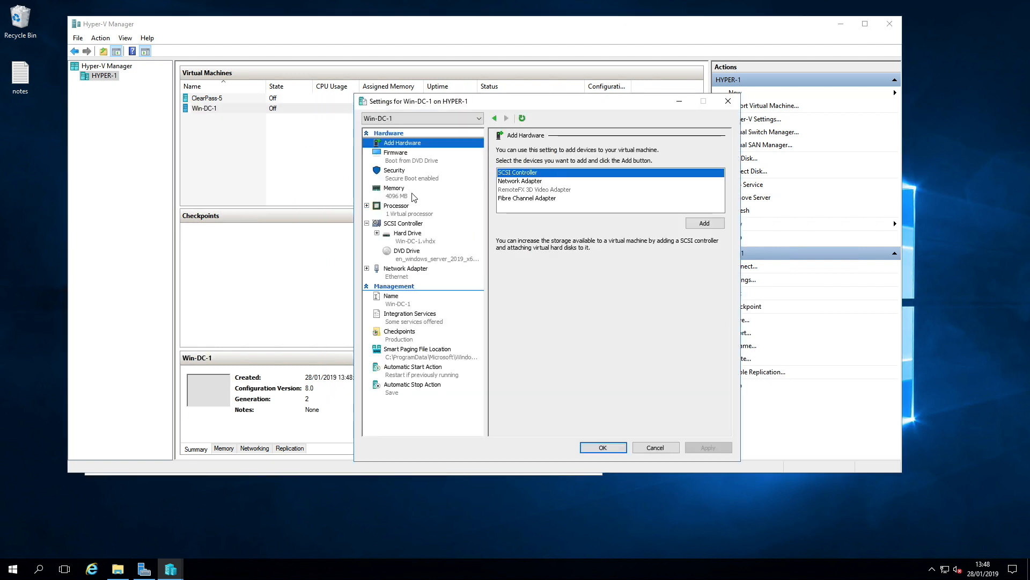
left_click(401, 207)
left_click(617, 168)
left_click(618, 167)
left_click(617, 168)
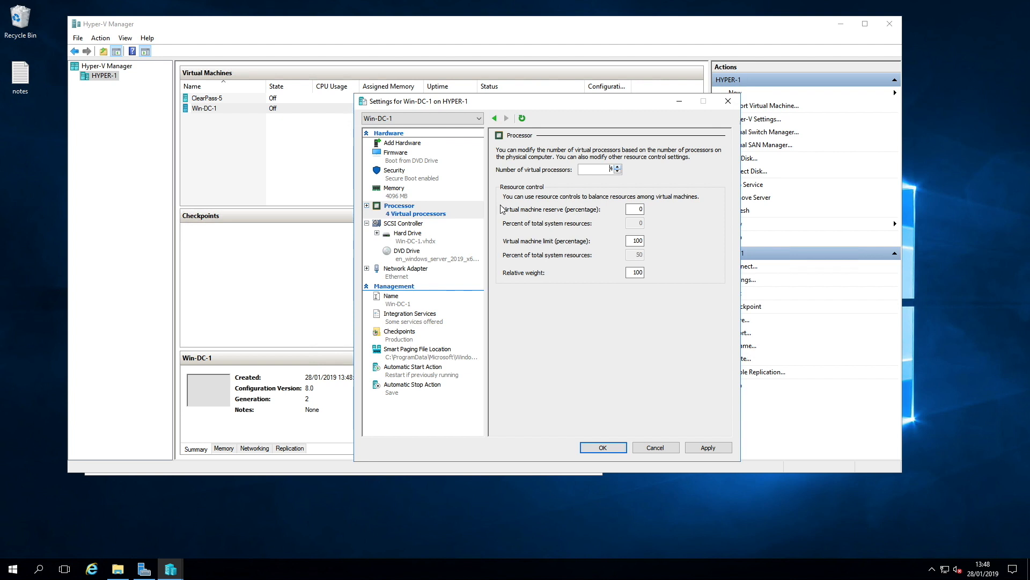
Step: Enable virtual LAN identification on the network adapter with VLAN ID 5 and apply the settings
left_click(397, 272)
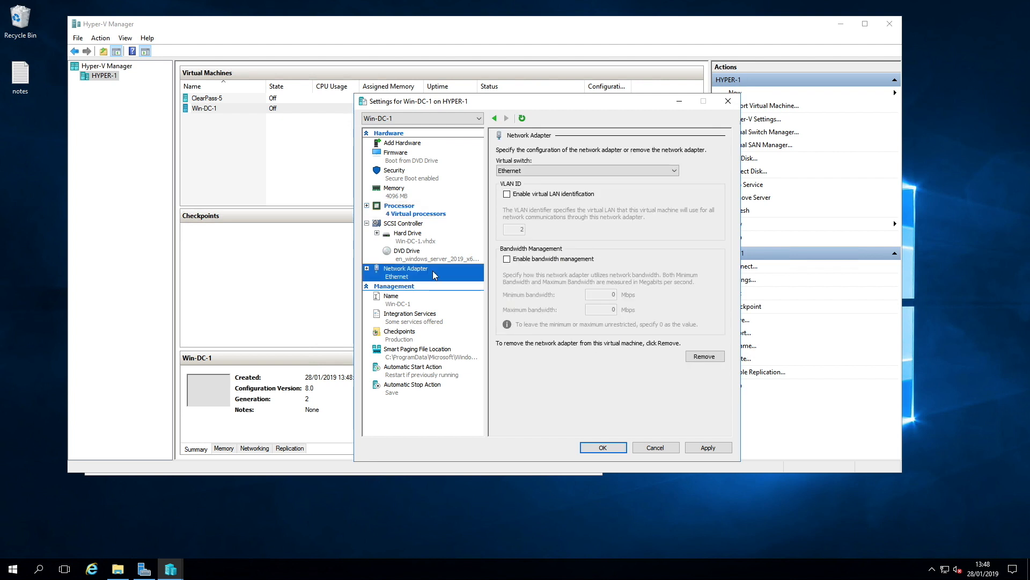
left_click(506, 194)
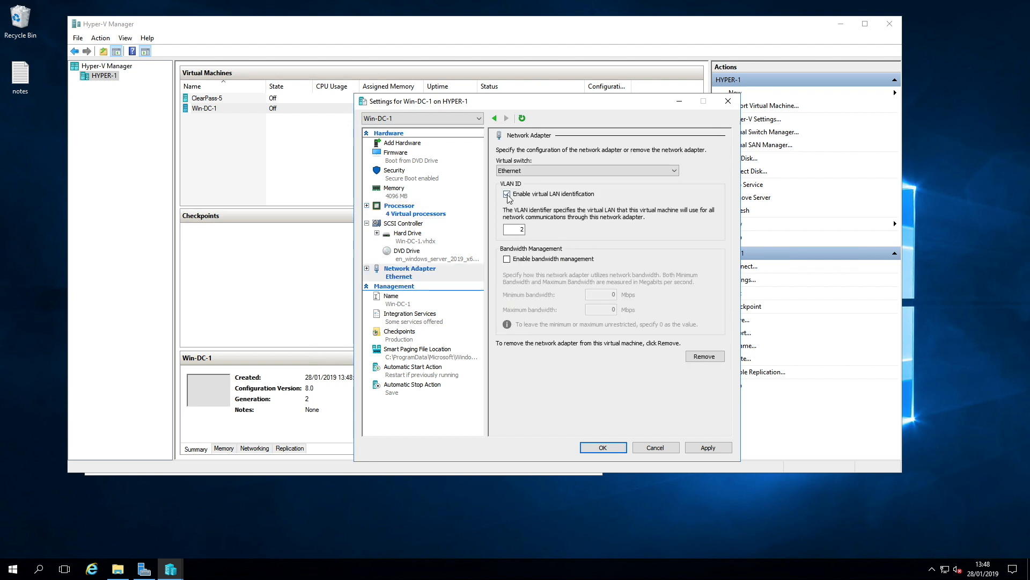
double_click(521, 229)
type("5")
left_click(709, 447)
left_click(603, 447)
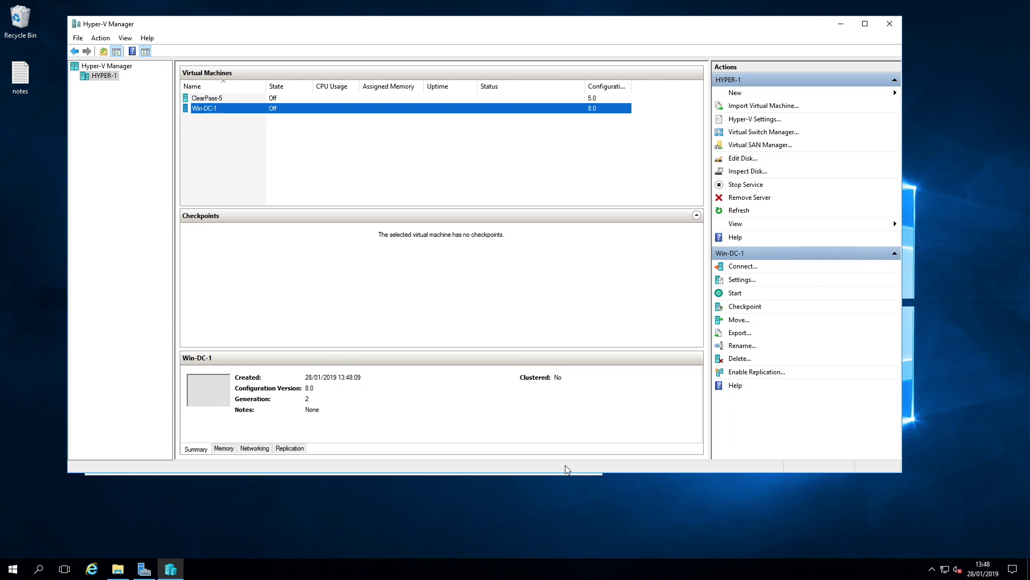
Step: Start Win-DC-1 and install Windows Server 2019 Standard (Desktop Experience) on Drive 0
right_click(255, 109)
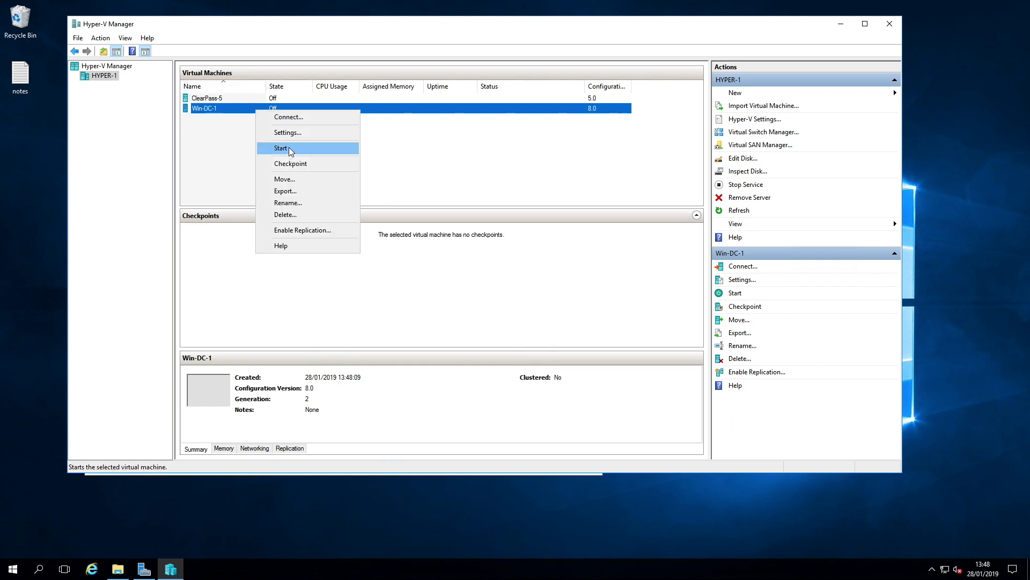
left_click(290, 149)
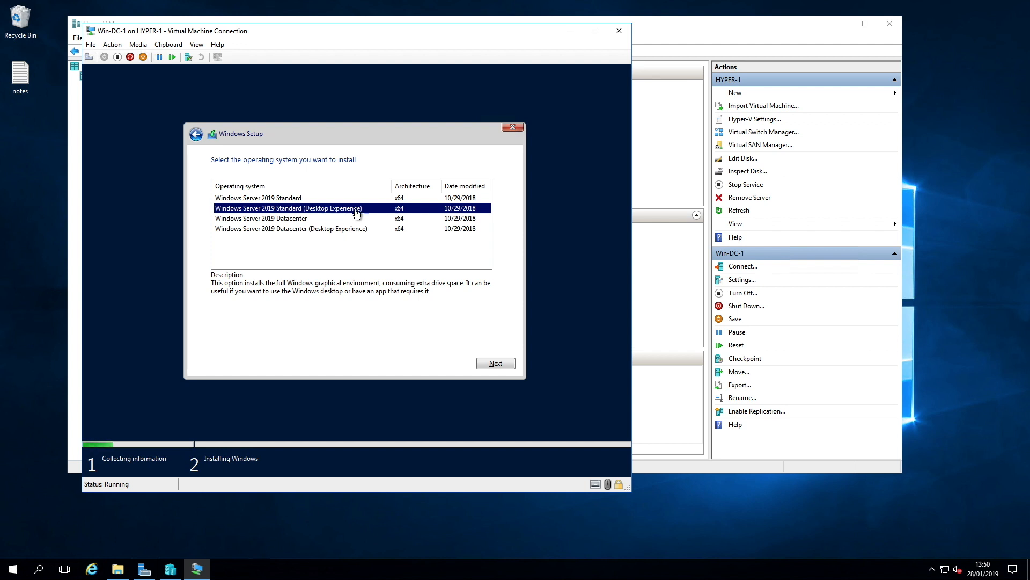
left_click(513, 369)
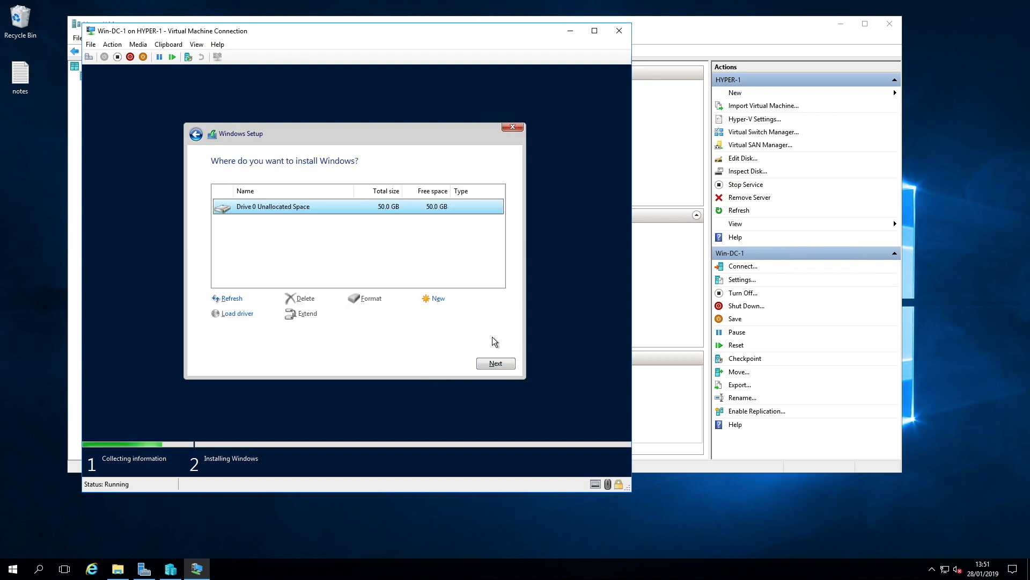
left_click(495, 363)
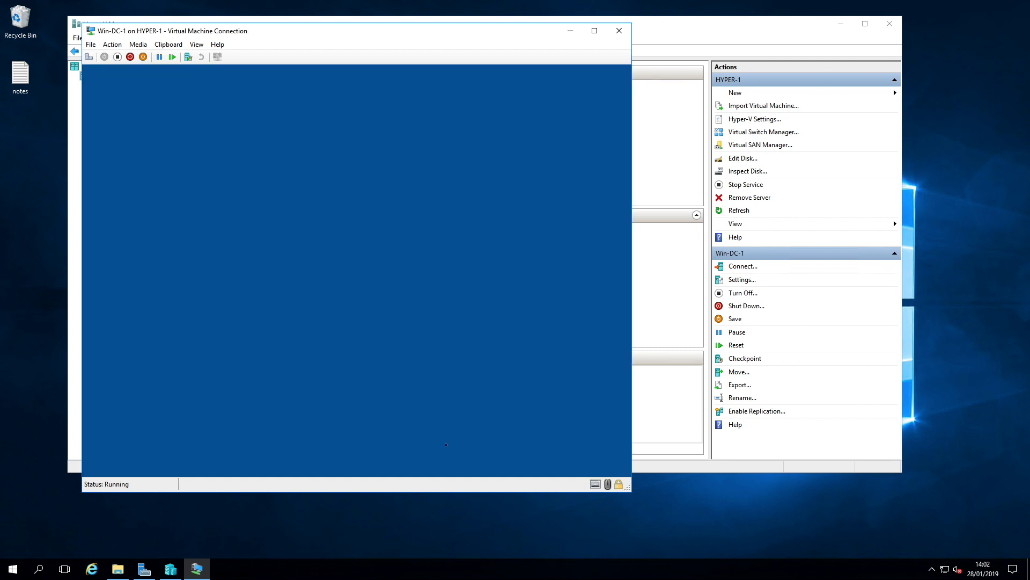
Step: Sign in to Win-DC-1 with the administrator password
type("•••••")
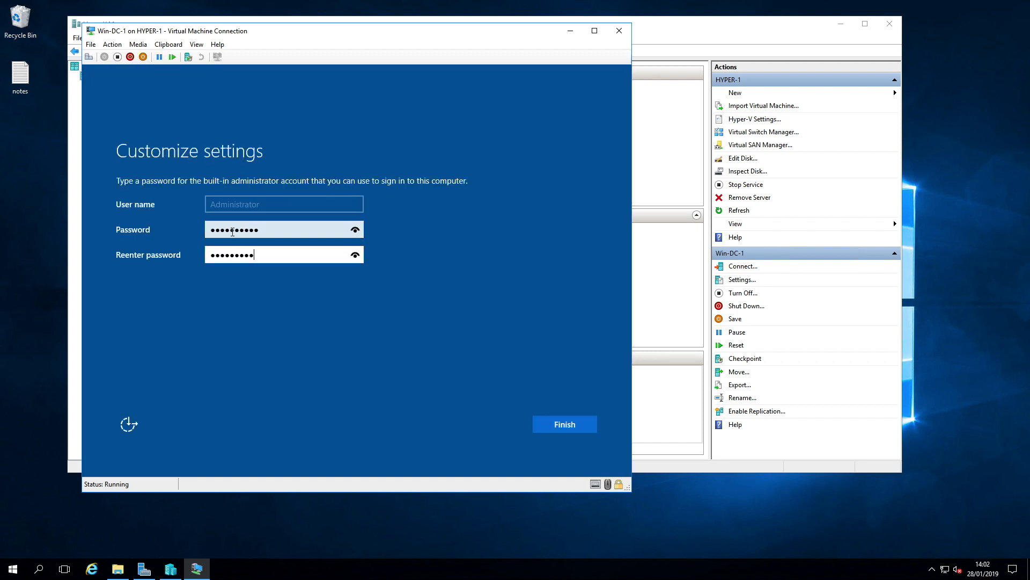
key("Return")
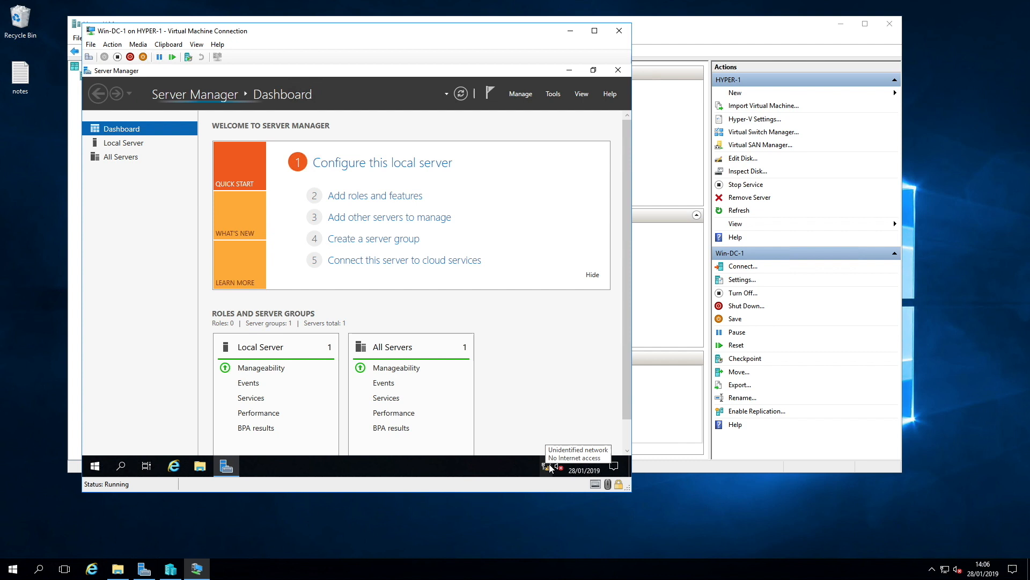
Step: Open the Network Connections window from the Network & Internet settings
left_click(548, 467)
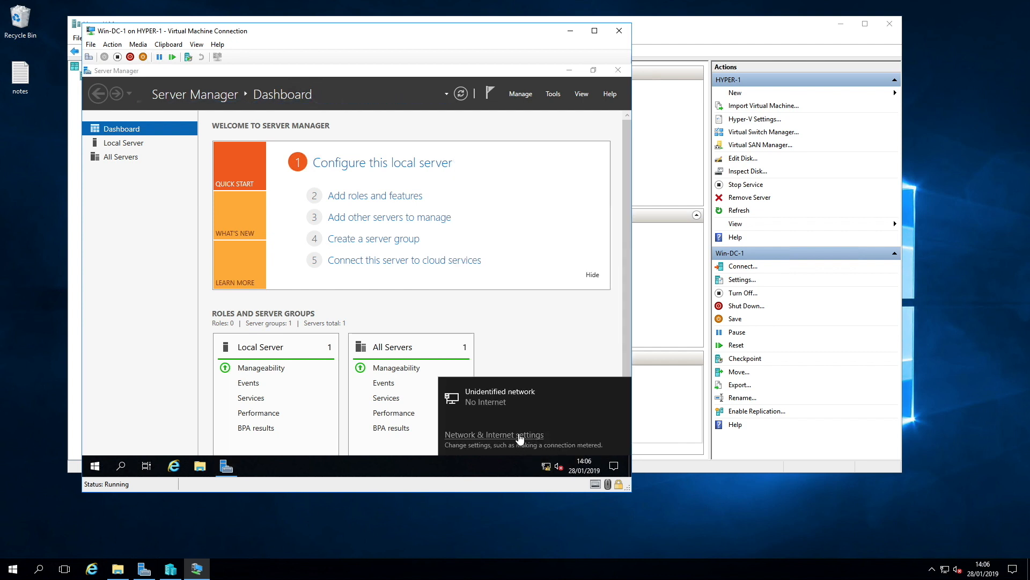
left_click(519, 435)
left_click(322, 336)
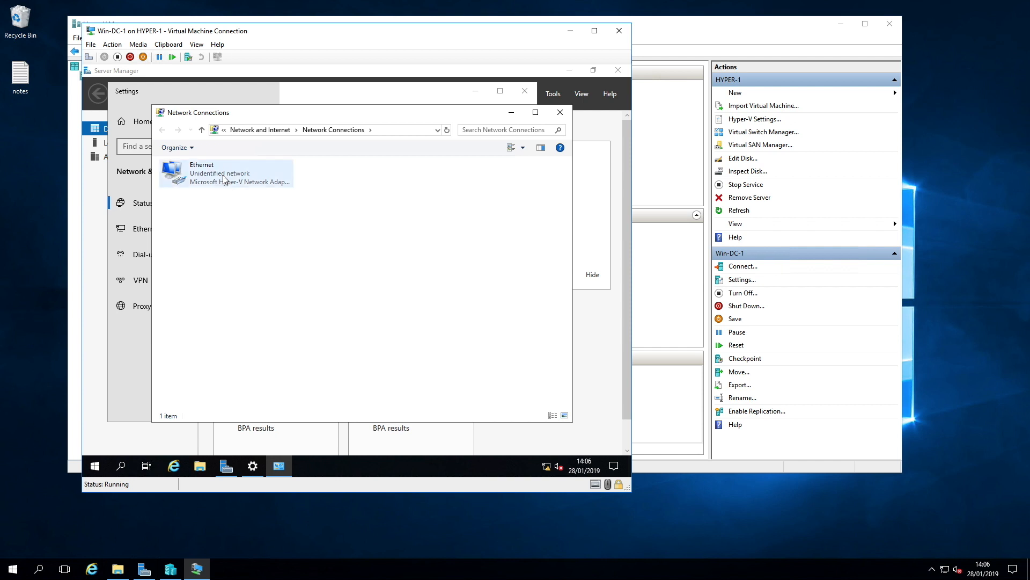
Step: Open the Ethernet adapter's IPv4 properties and choose to use a static IP address
right_click(223, 175)
left_click(311, 338)
left_click(247, 270)
left_click(317, 322)
left_click(251, 275)
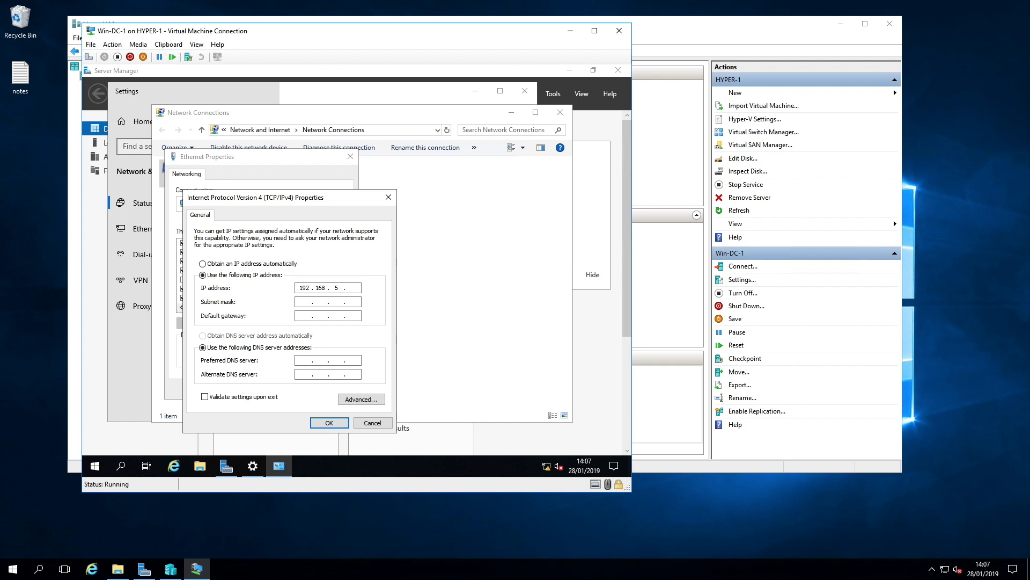
Step: Set the preferred DNS server to 192.168.5.1, confirm the adapter settings and close the network windows
key("Tab")
key("Tab")
key("Tab")
key("Tab")
type("192.168.5.1")
left_click(329, 422)
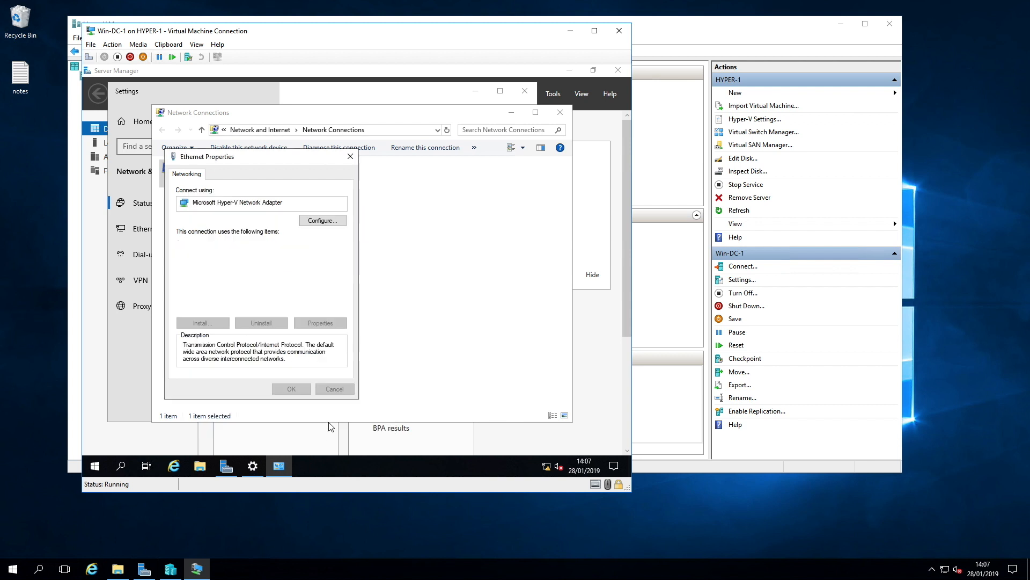
left_click(292, 389)
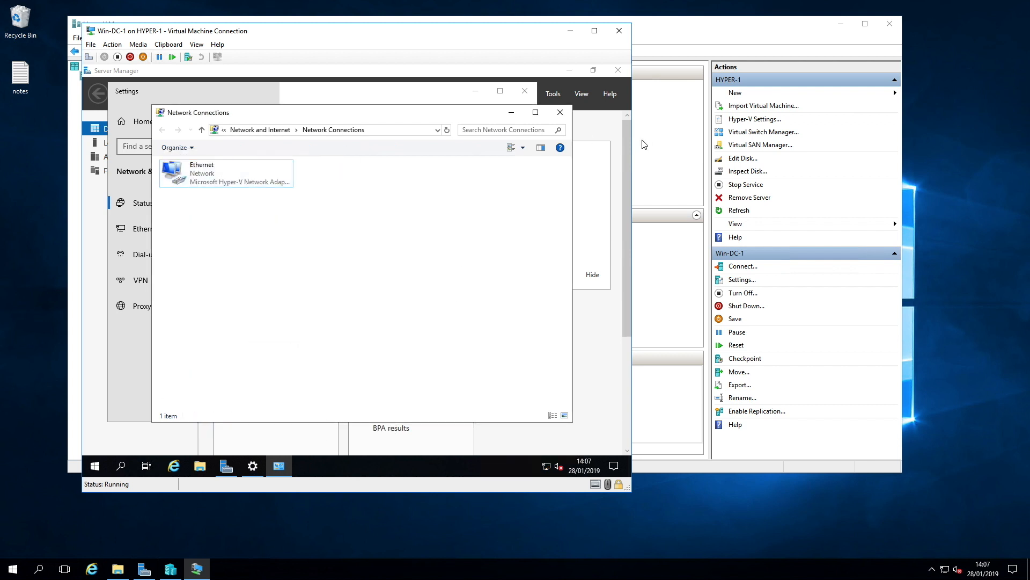
left_click(561, 116)
left_click(525, 91)
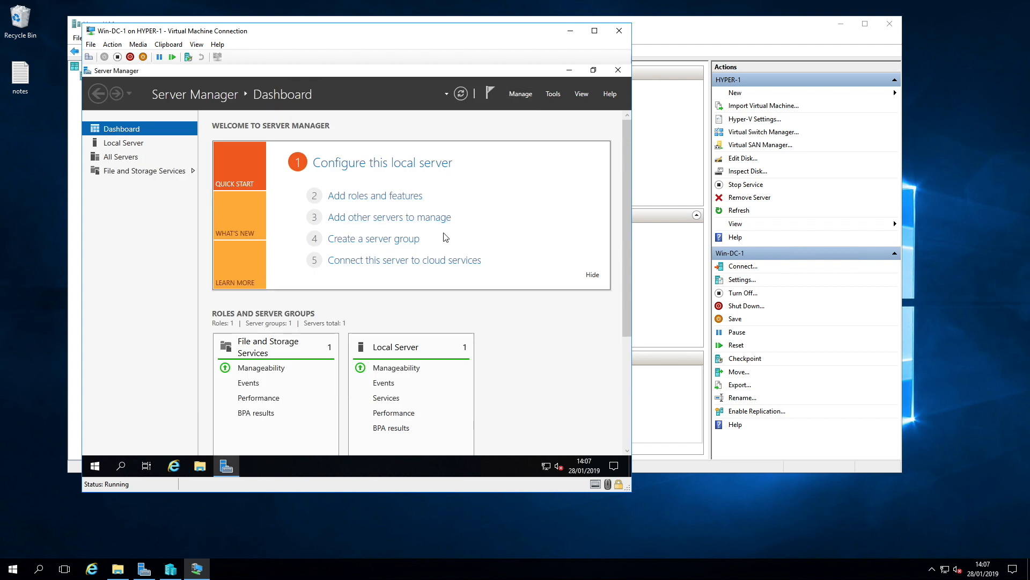
Step: Open Windows PowerShell and rename the computer to Win-DC-1 with Rename-Computer
left_click(95, 466)
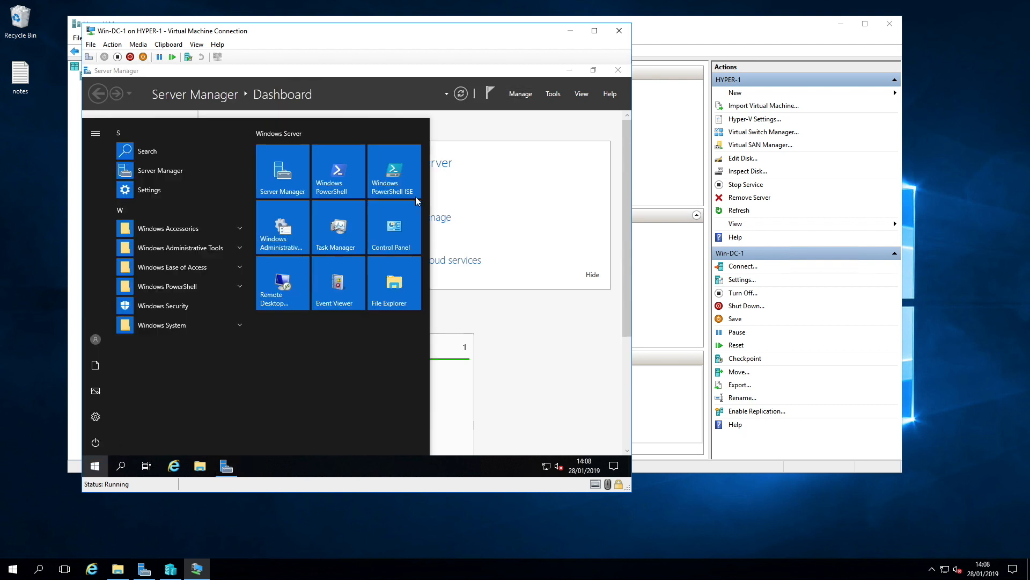
left_click(336, 174)
left_click(271, 273)
key("Return")
key("Return")
type("Re")
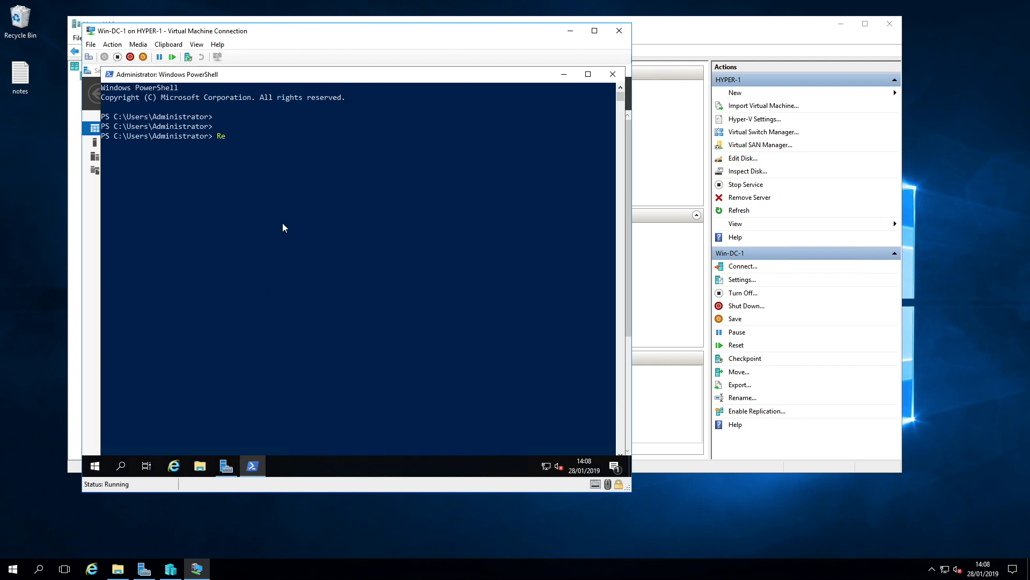
type("name-Computer \"Win-DC-1")
key("Return")
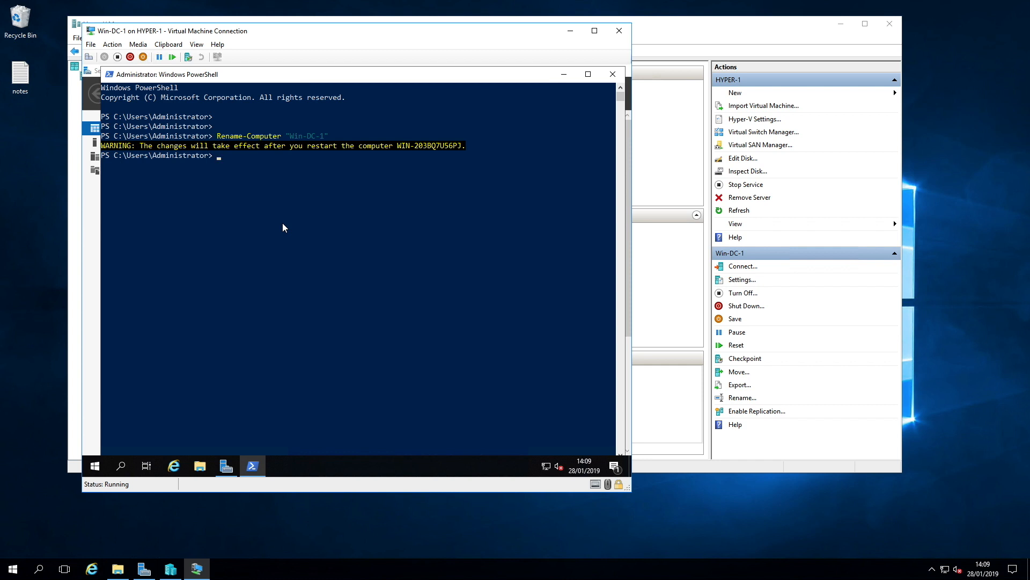
Step: Restart the computer with Restart-Computer
type("Restart-Computer")
key("Return")
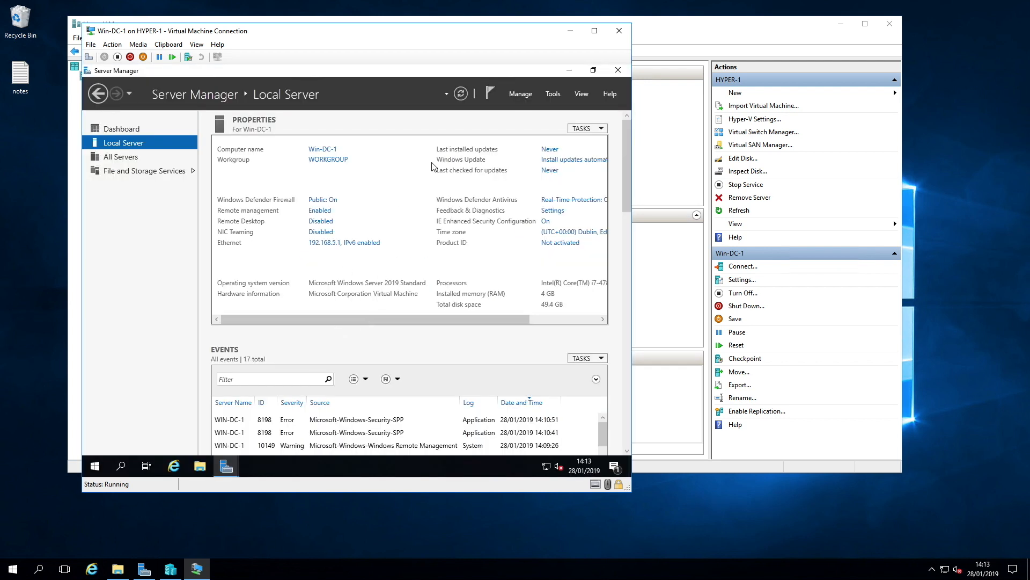
Step: Install the Active Directory Domain Services, DHCP Server and DNS Server roles with their required features
left_click(520, 95)
left_click(556, 110)
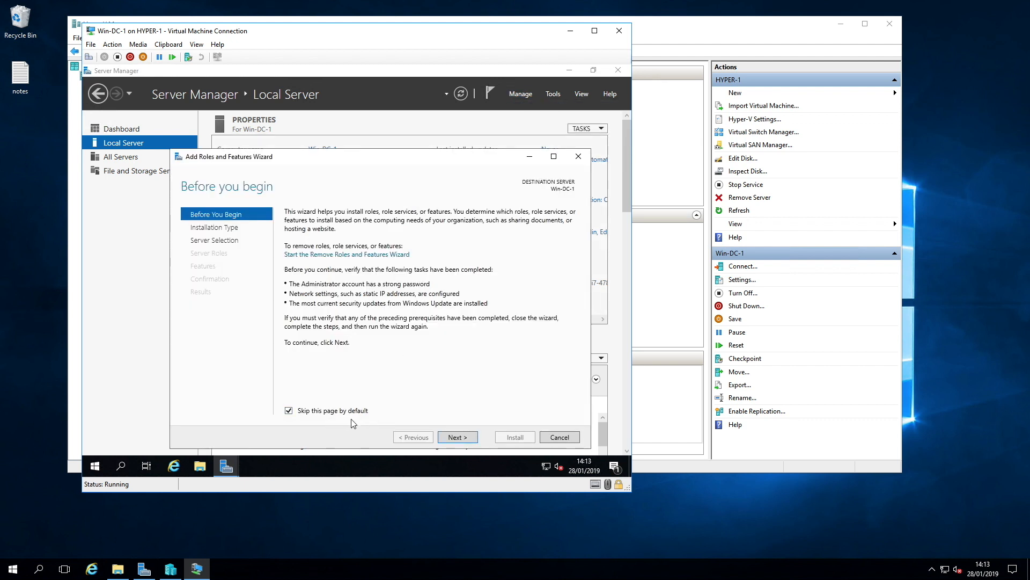
left_click(458, 437)
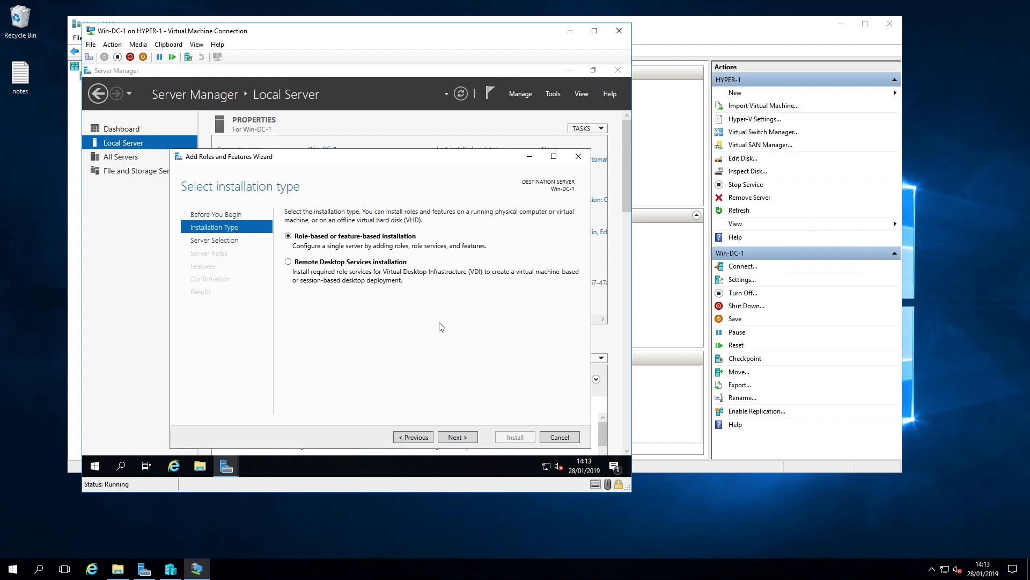
left_click(458, 438)
left_click(458, 437)
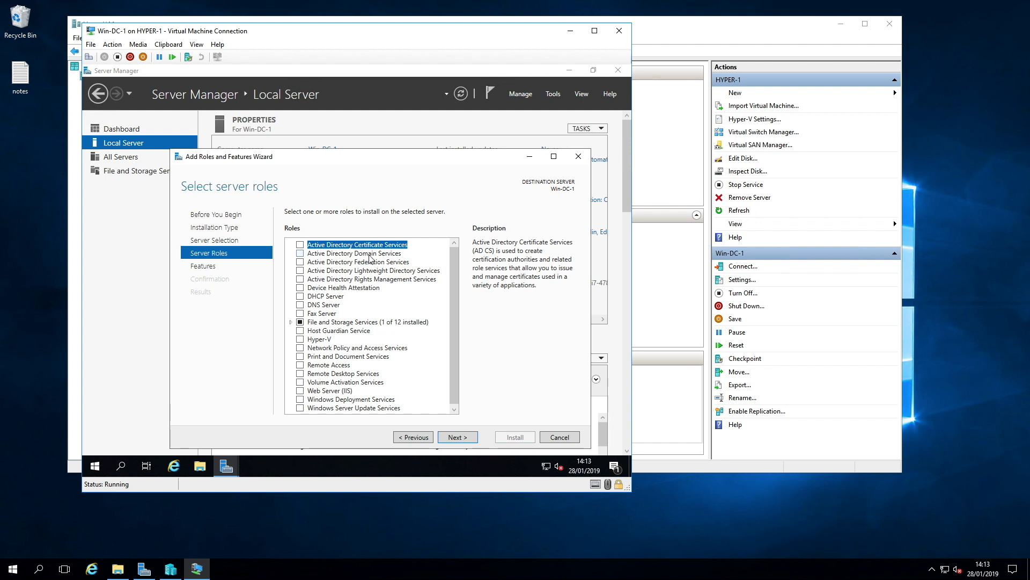
left_click(300, 255)
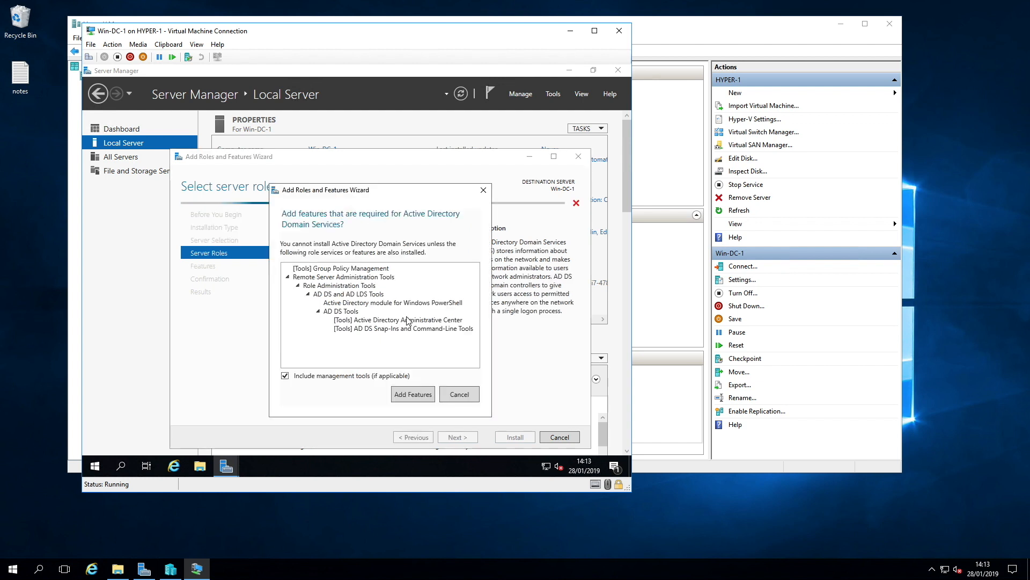
left_click(413, 395)
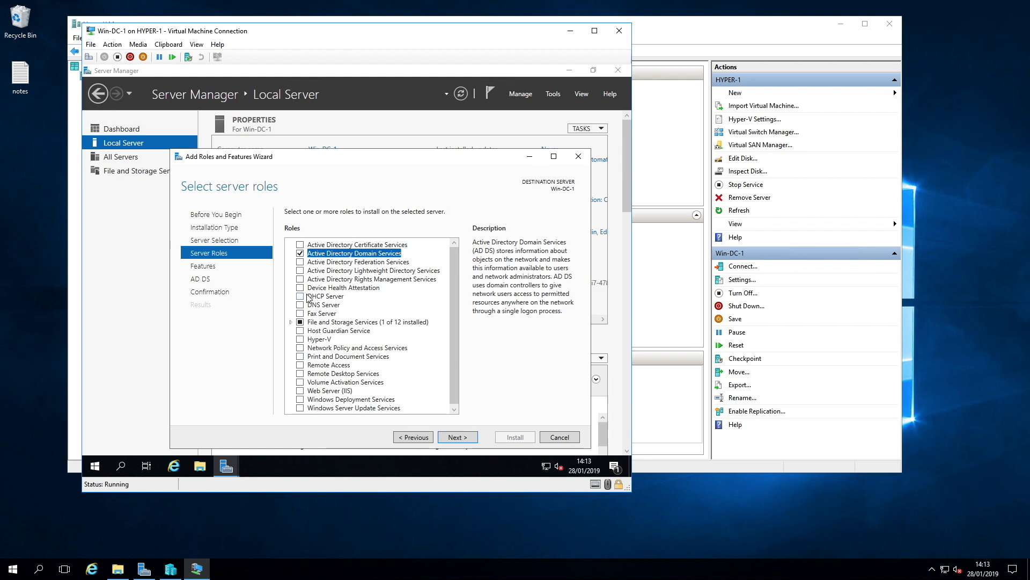
left_click(301, 296)
left_click(414, 389)
left_click(458, 436)
left_click(459, 437)
left_click(463, 438)
left_click(466, 439)
left_click(465, 439)
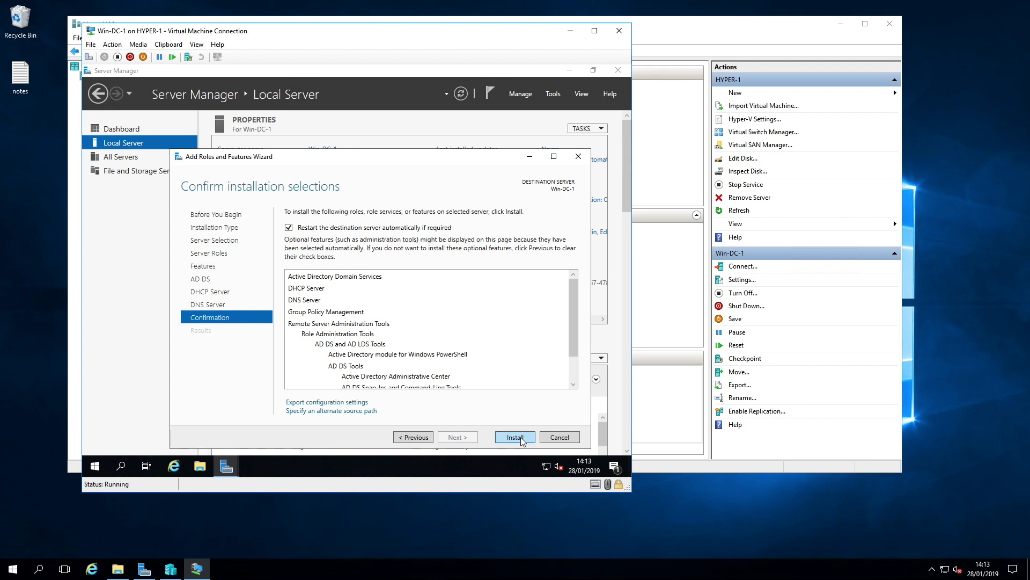
left_click(521, 437)
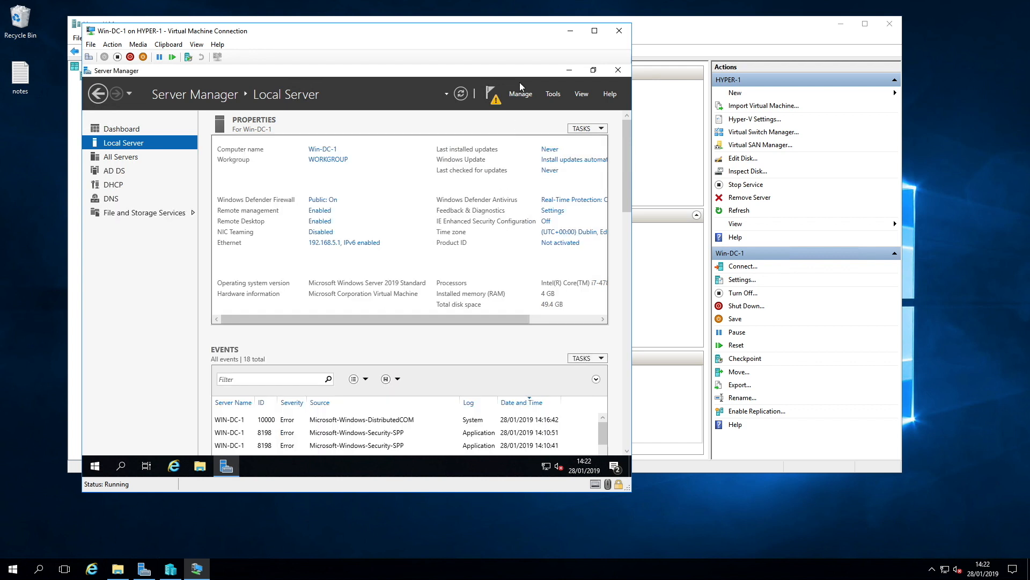
Step: Start promoting the server to a domain controller for a new forest with root domain redsquad.home
left_click(494, 95)
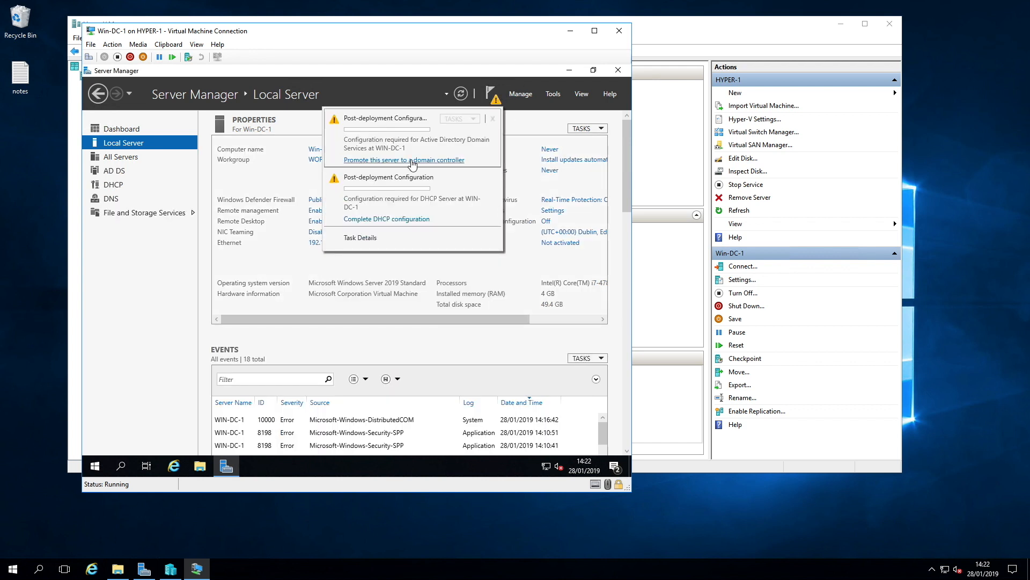
left_click(450, 161)
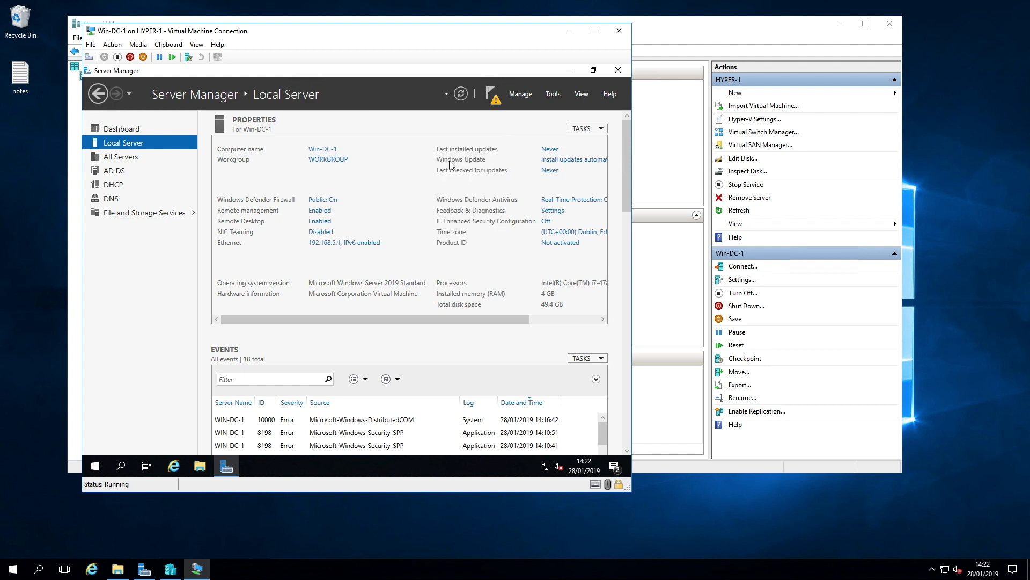
left_click(421, 260)
type("redsquad.home")
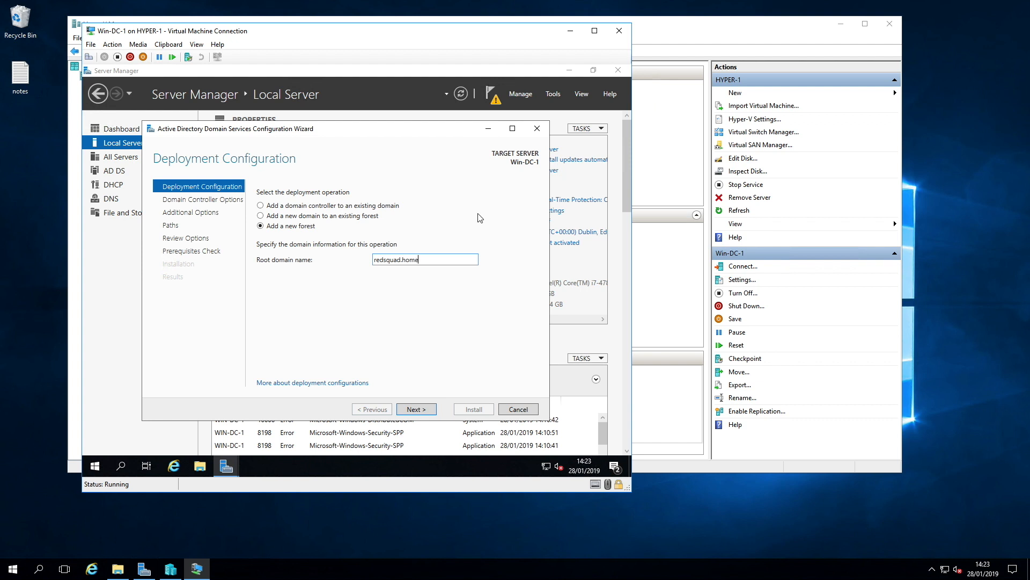
key("Return")
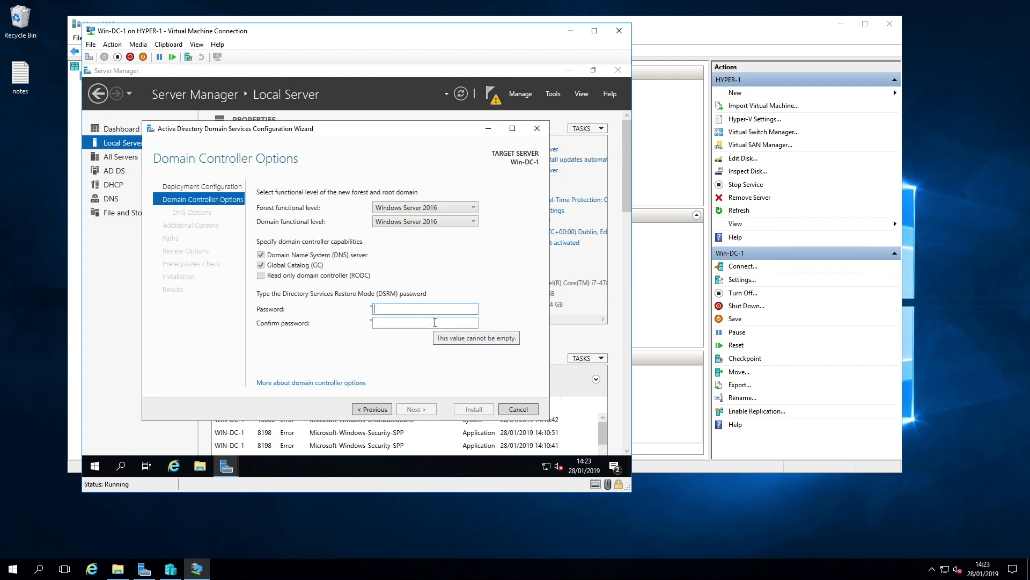
Step: Enter and confirm the DSRM password, then complete the domain controller promotion wizard
type("••••")
key("Tab")
type("••••")
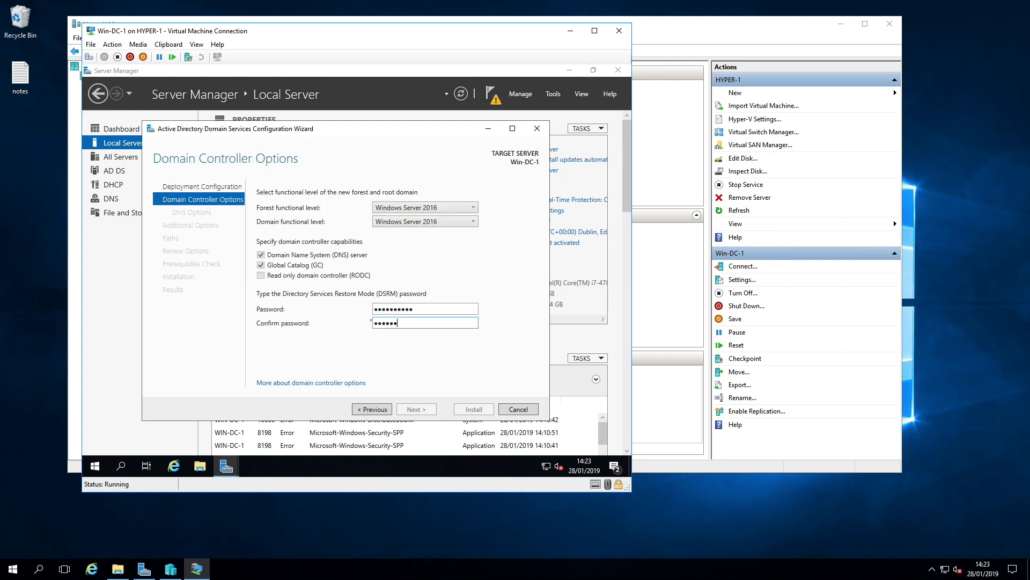
type("•")
left_click(419, 410)
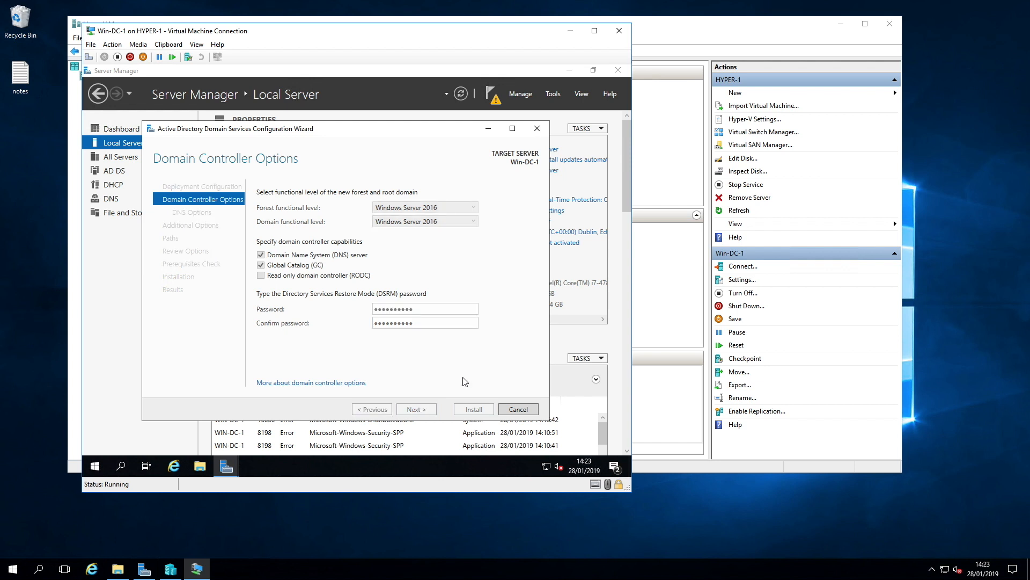
key("Return")
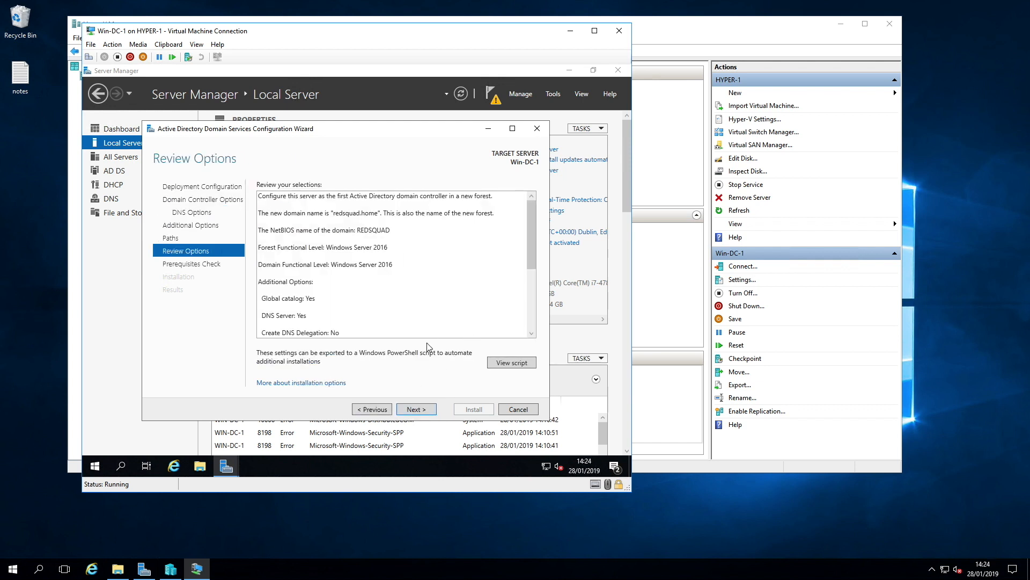
left_click(519, 365)
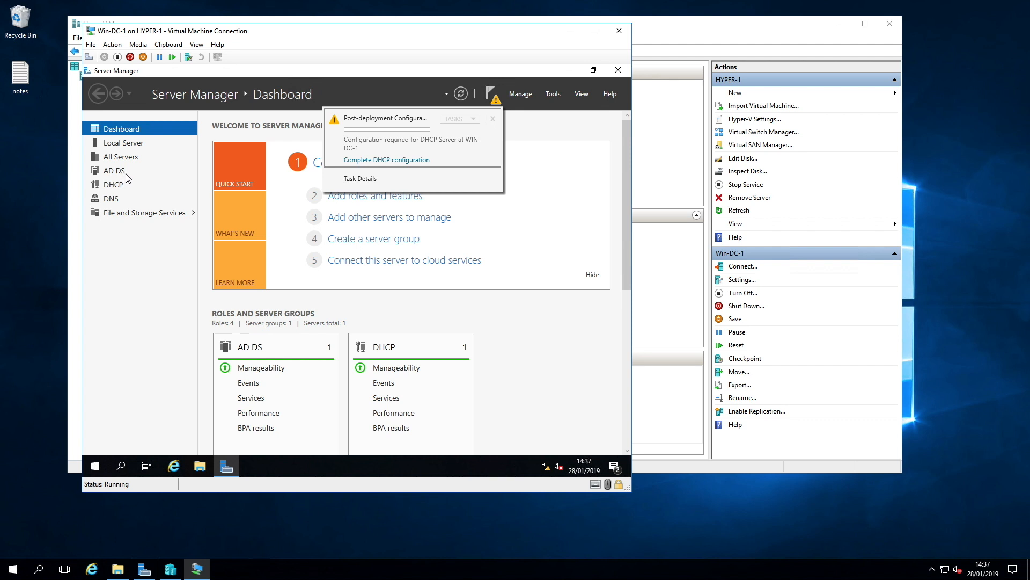
Step: Complete the DHCP post-install configuration to create security groups and authorize the server
left_click(396, 161)
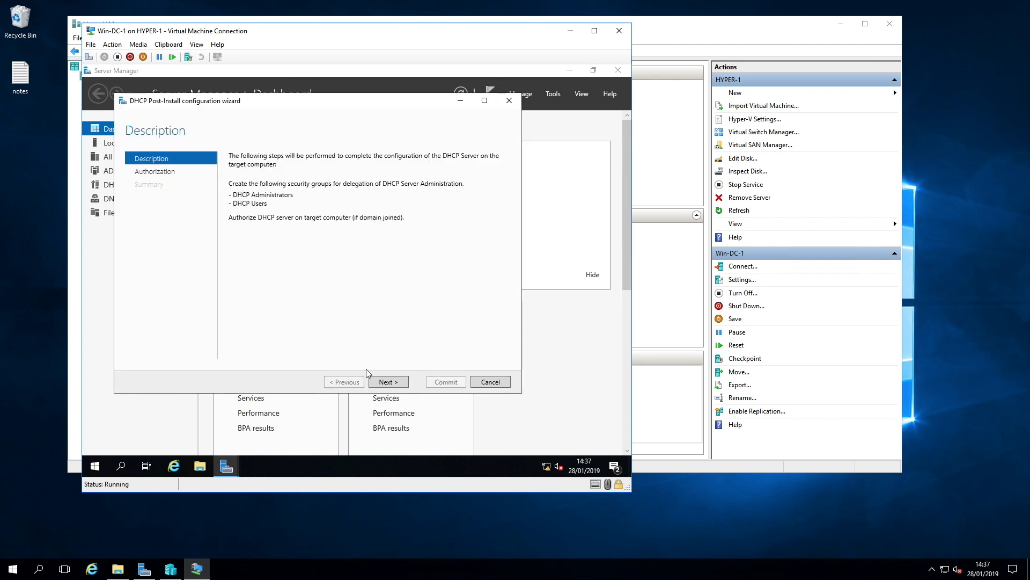
left_click(395, 383)
left_click(449, 382)
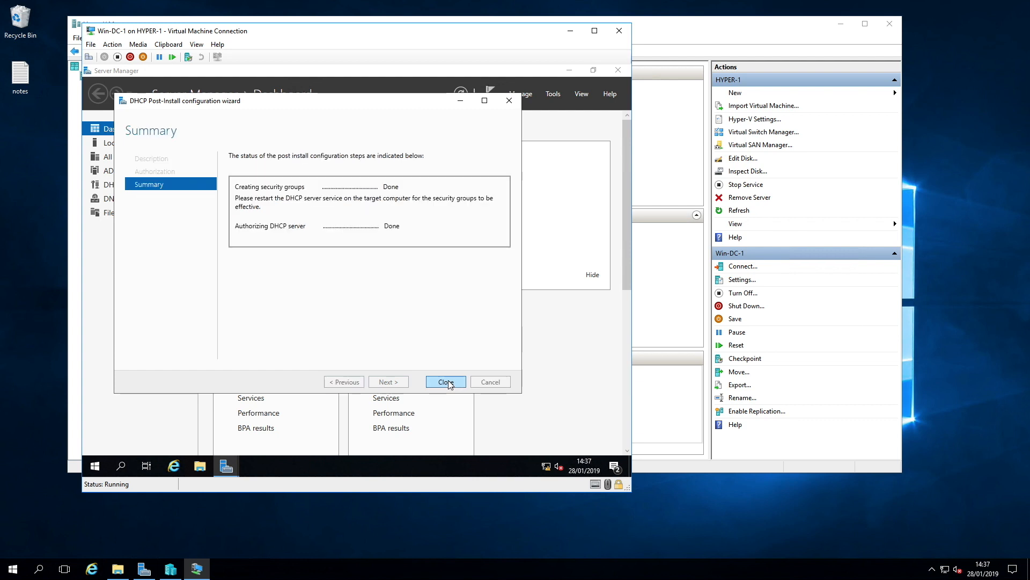
left_click(448, 383)
Step: Open the DHCP console and start a new IPv4 scope named red
left_click(554, 94)
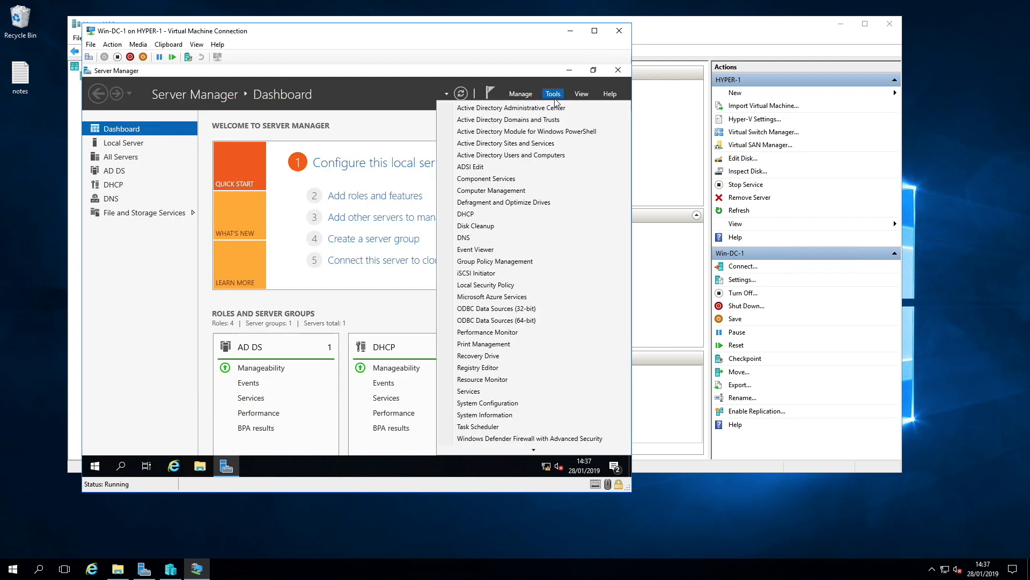
left_click(468, 215)
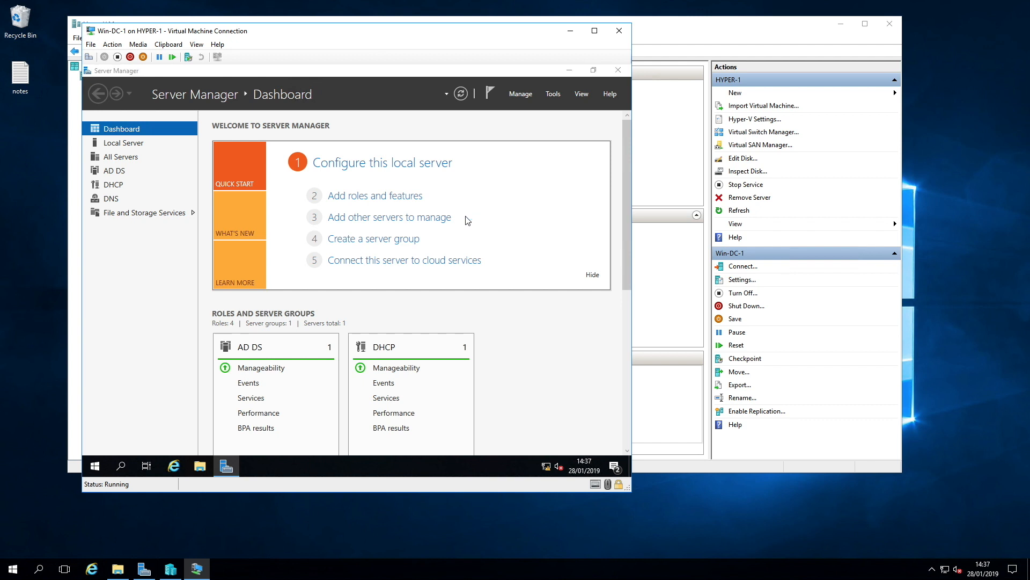
left_click(161, 170)
right_click(161, 170)
left_click(198, 190)
type("red5")
key("Return")
Step: Enter the scope's start and end IP addresses in the 192.168.5 range and continue the wizard
type("192 . . .")
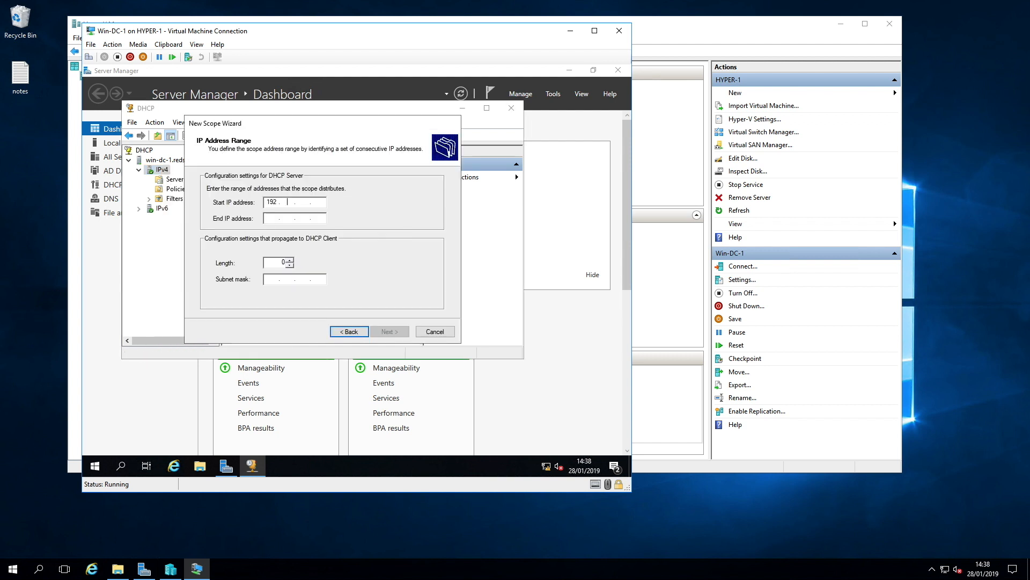
key("Tab")
type("192.168.5.11")
left_click(389, 331)
left_click(389, 332)
left_click(391, 331)
left_click(391, 331)
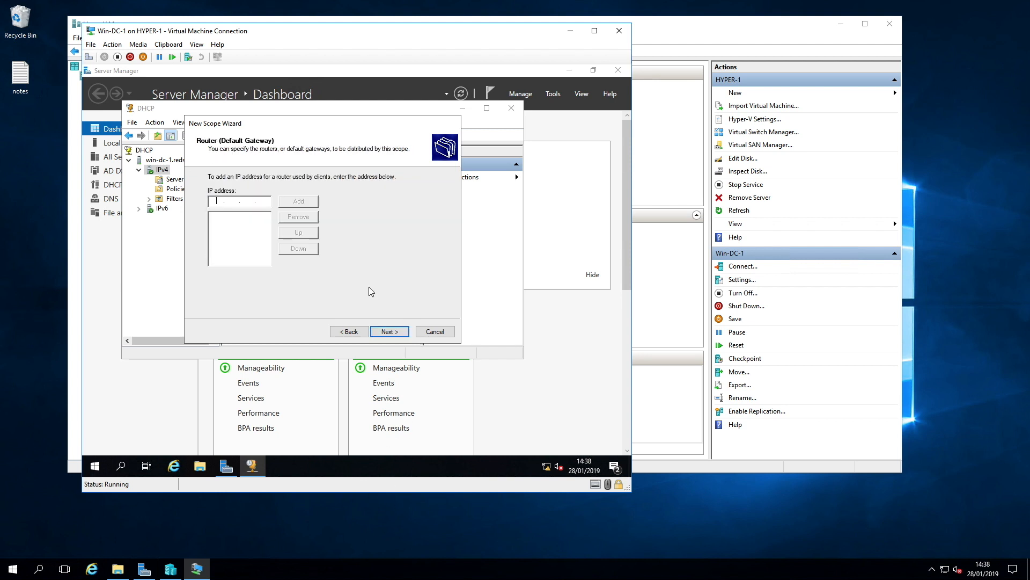
Step: Add 192.168.5.254 as the scope's default gateway
type("192 . 168 . 5 . 254")
left_click(299, 200)
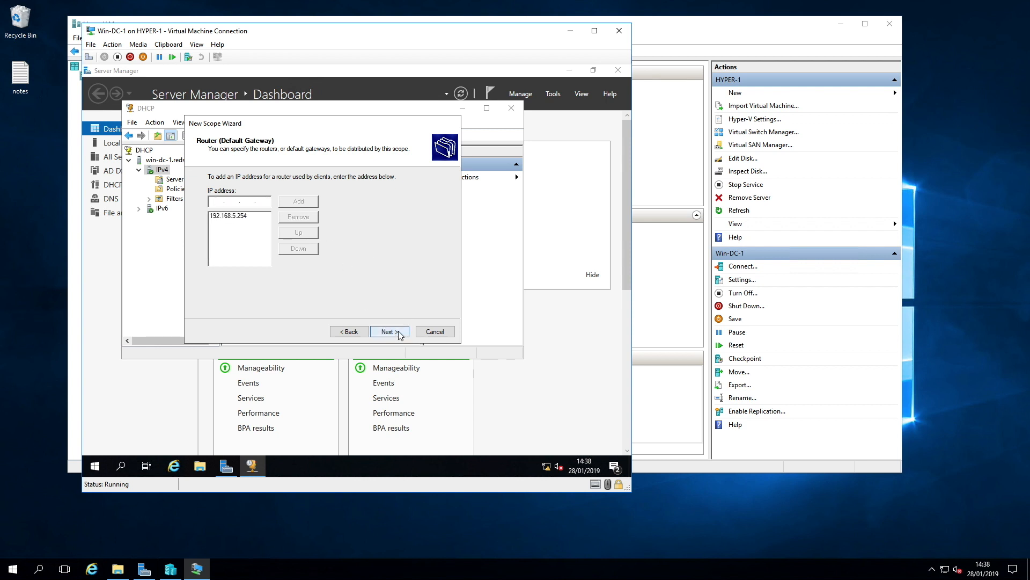
left_click(391, 331)
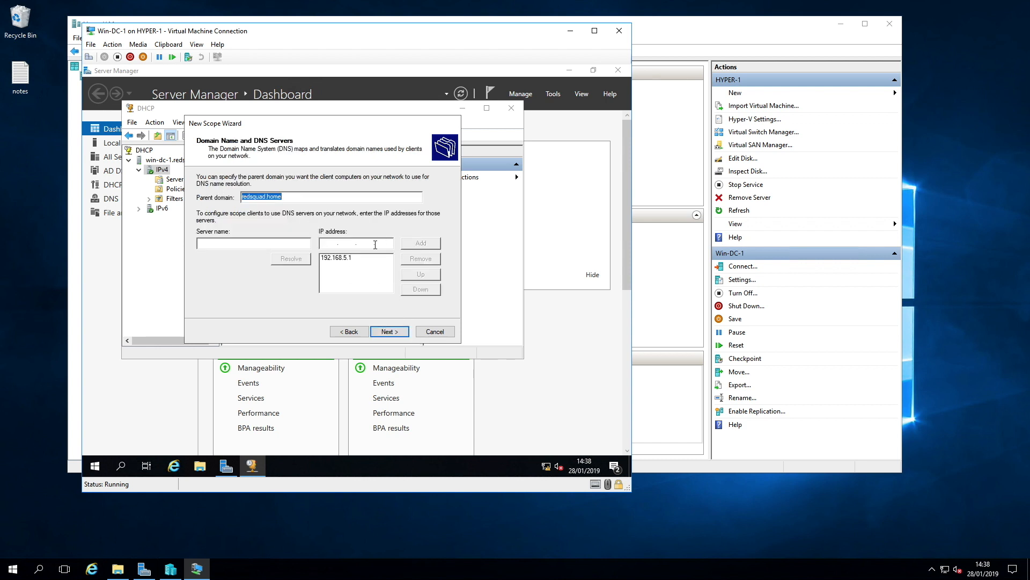
Step: Accept the DNS settings, activate the scope now and finish the scope wizard
left_click(395, 331)
left_click(397, 332)
left_click(396, 332)
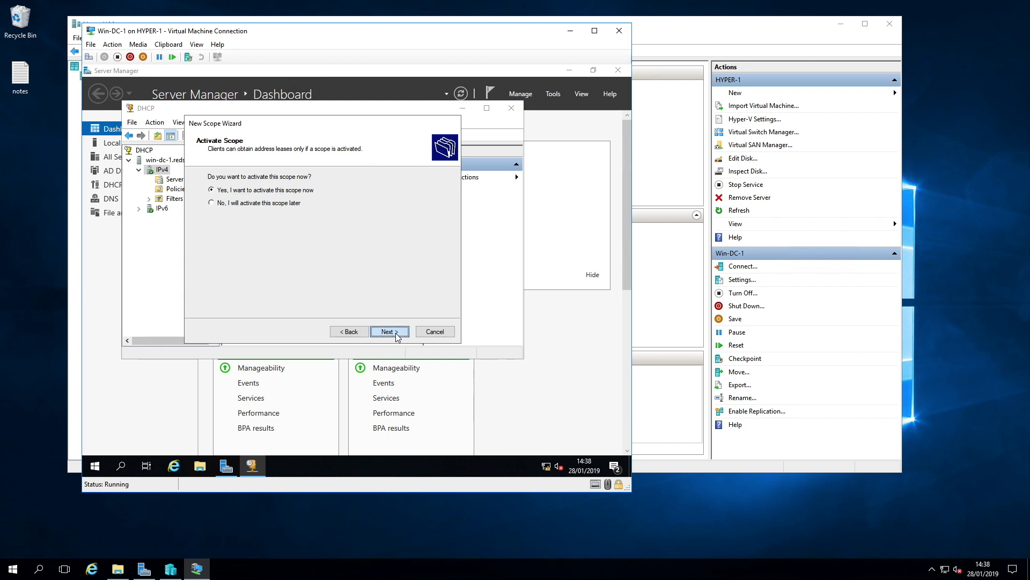
left_click(396, 333)
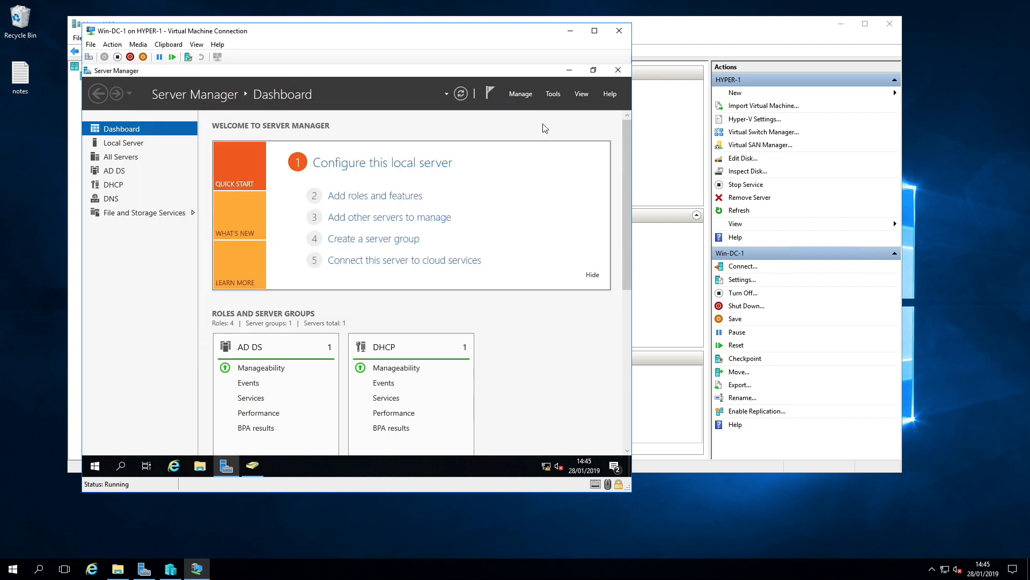
Step: Open Active Directory Administrative Center and create an organizational unit named redTest under redsquad (local)
left_click(554, 94)
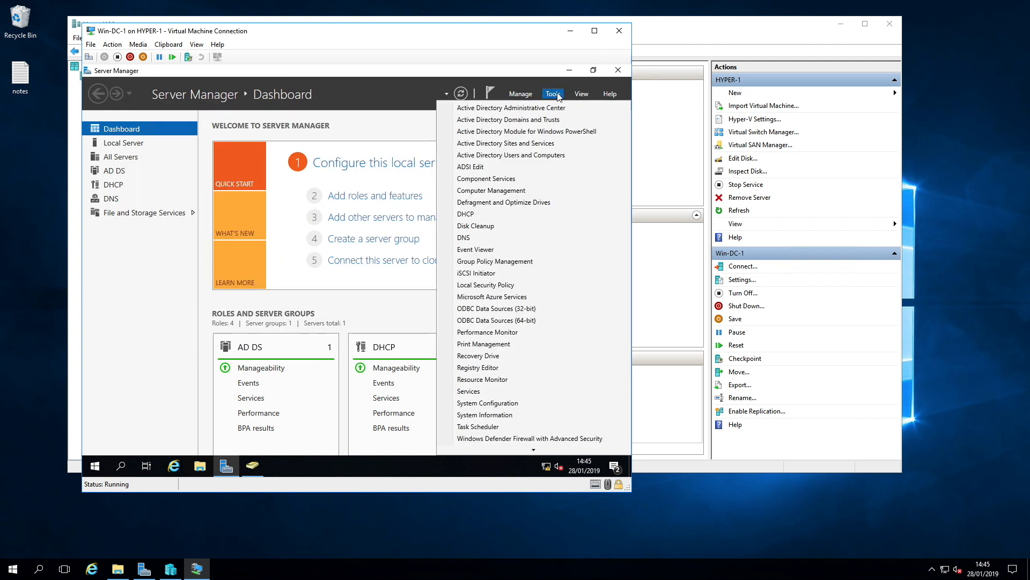
left_click(510, 108)
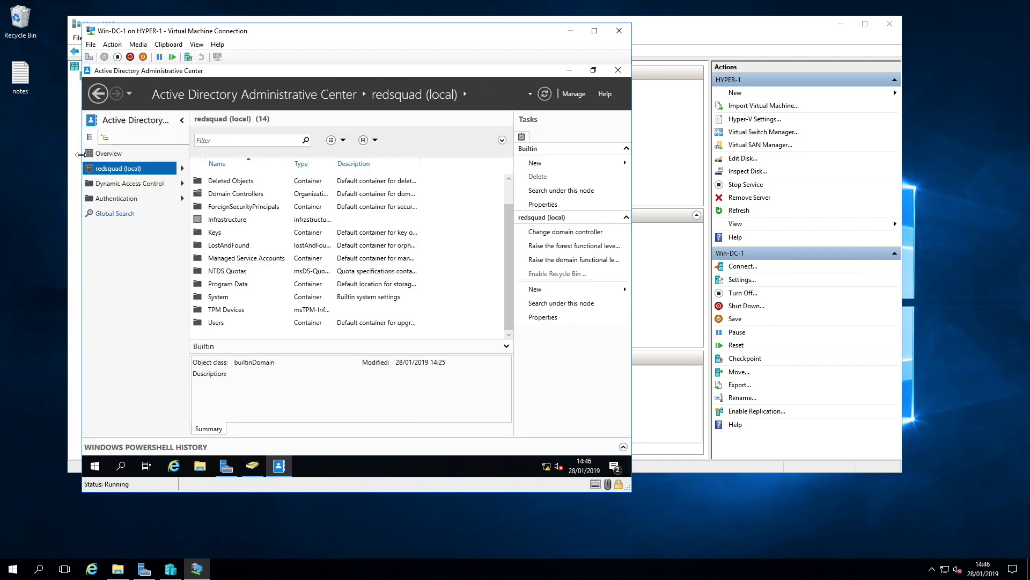
right_click(140, 169)
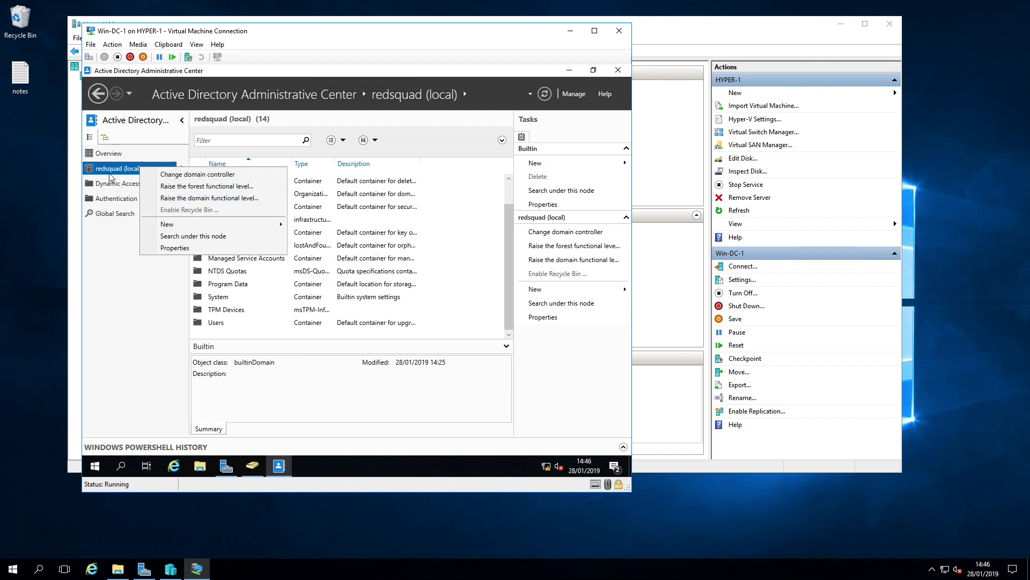
mouse_move(254, 223)
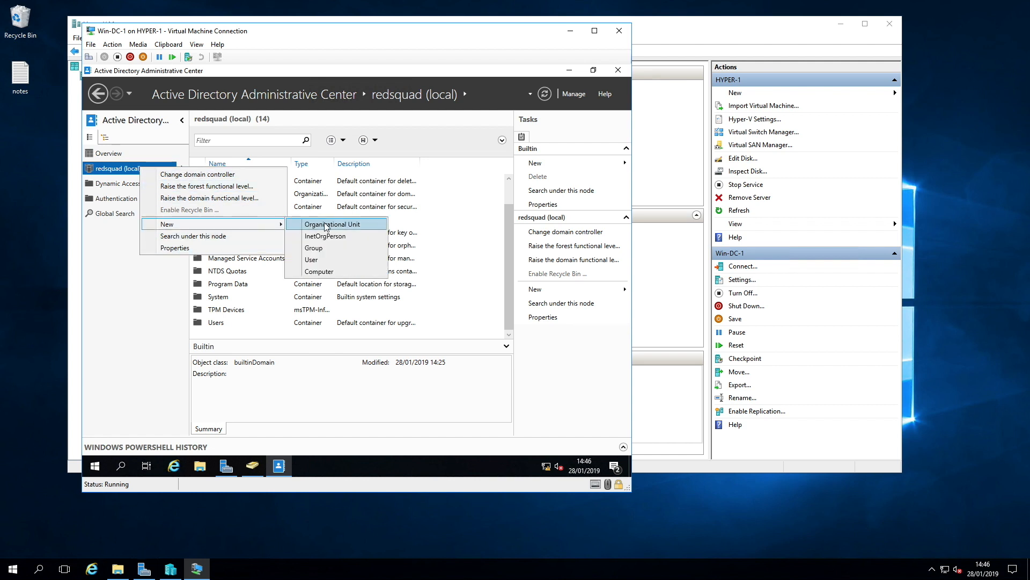
left_click(339, 223)
type("res")
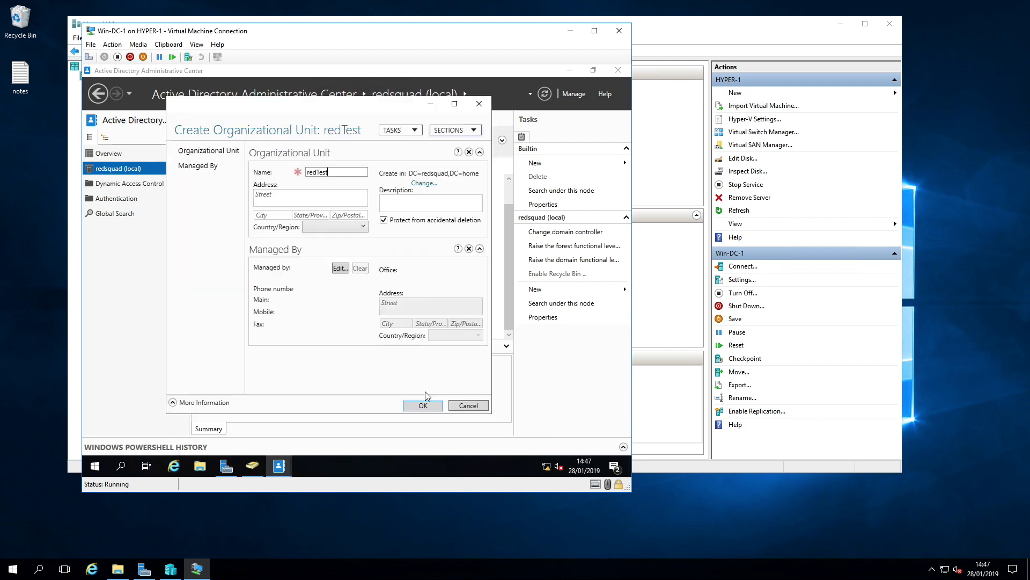
left_click(423, 405)
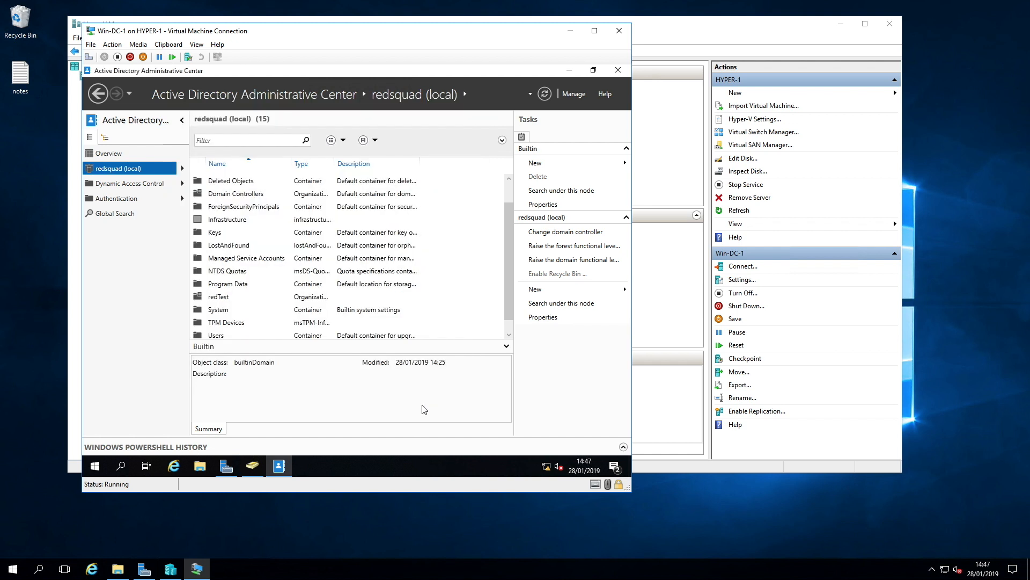
Step: Create a global security group named xwing inside the redTest OU and open the OU
right_click(222, 324)
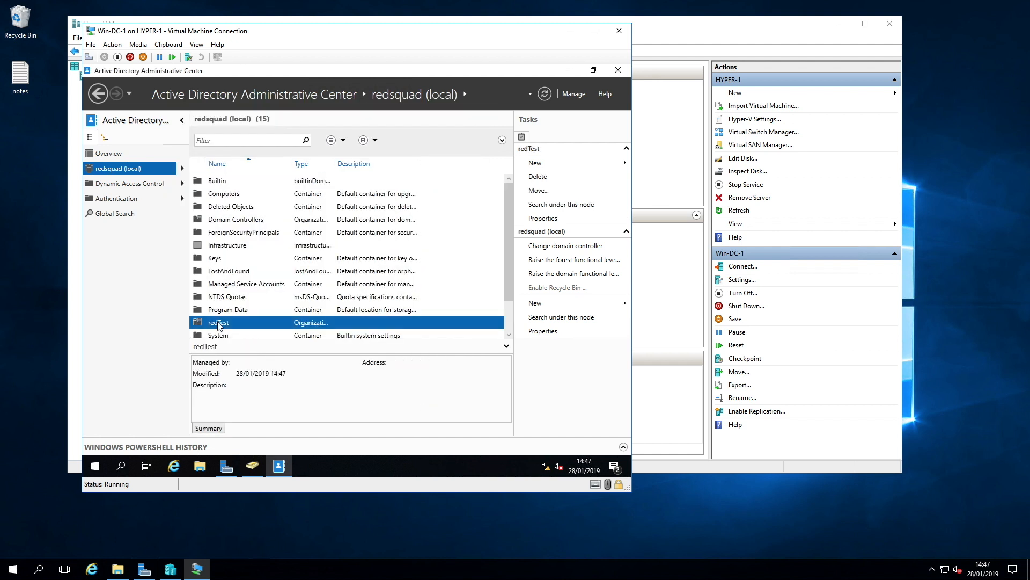
mouse_move(284, 329)
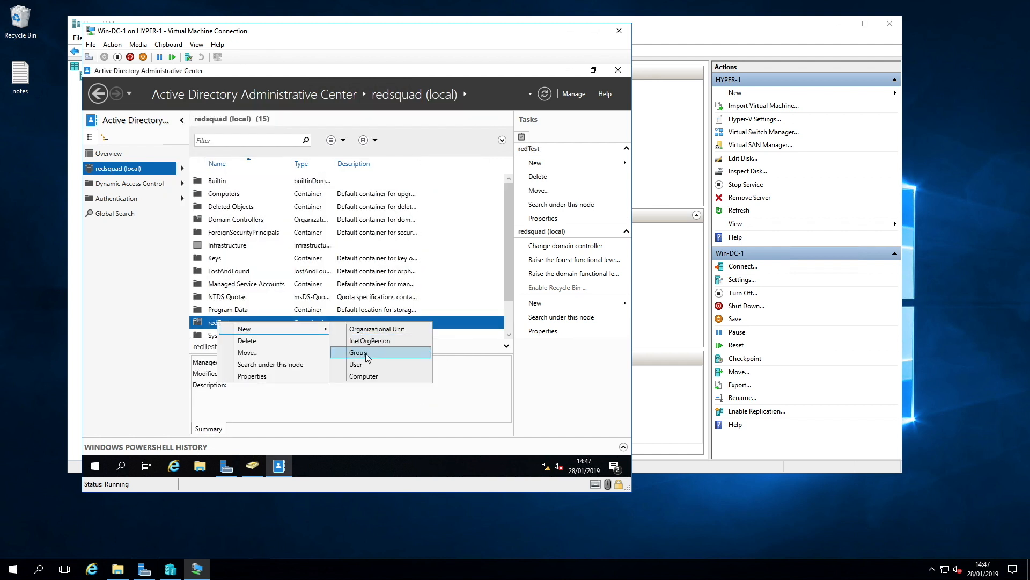
left_click(368, 358)
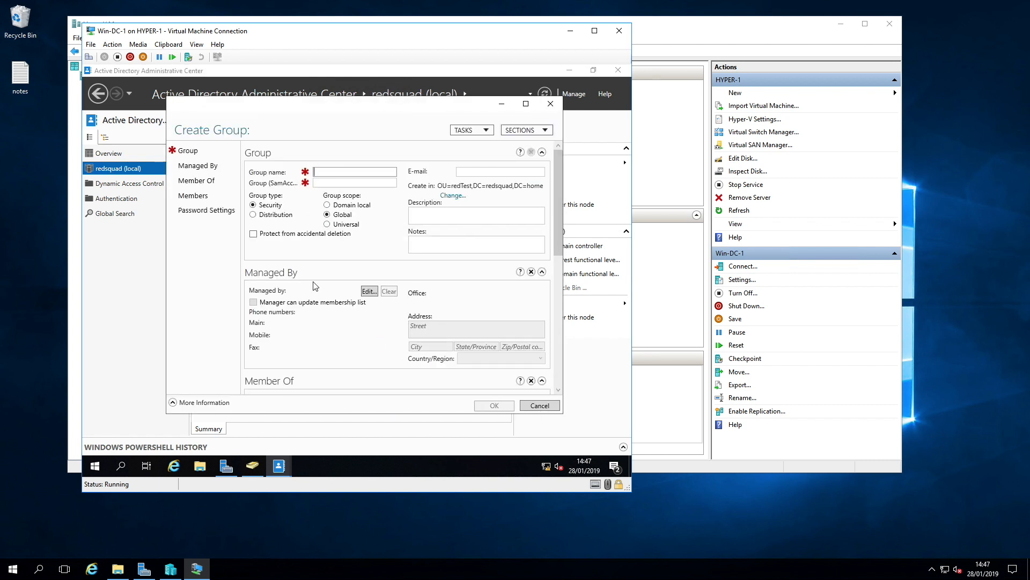
type("xwin")
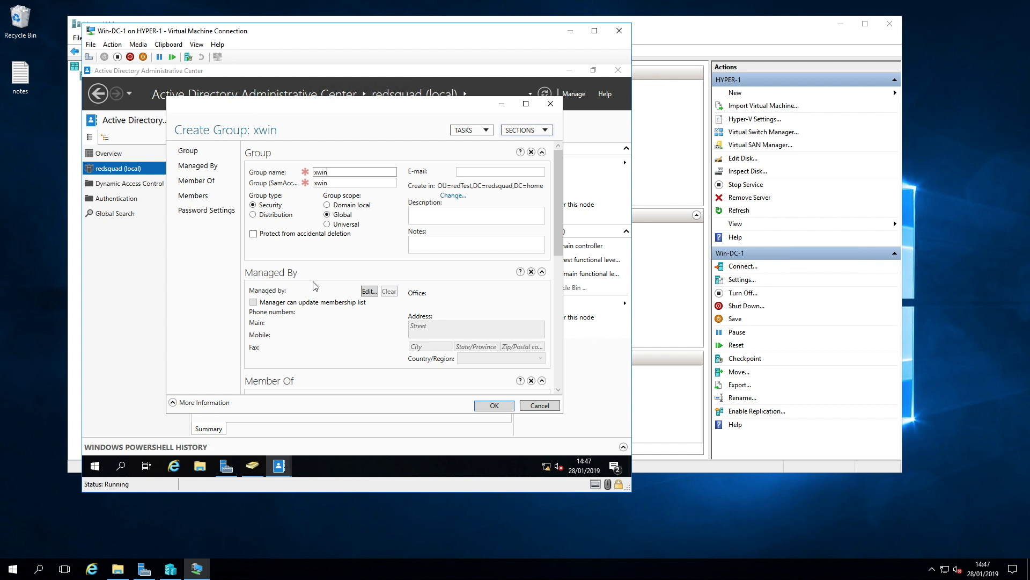
type("g")
left_click(494, 406)
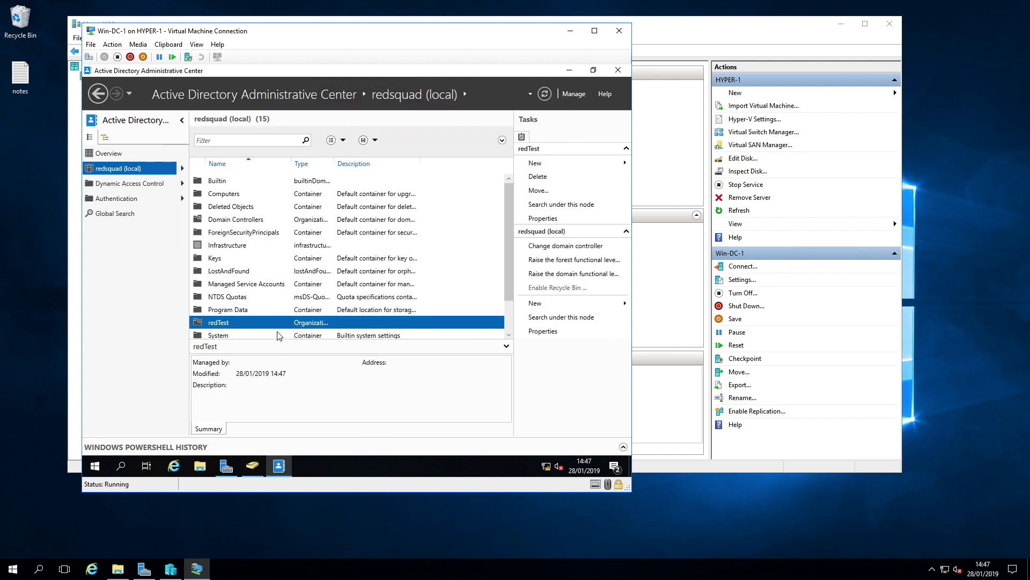
scroll(278, 337, "down", 1)
double_click(224, 287)
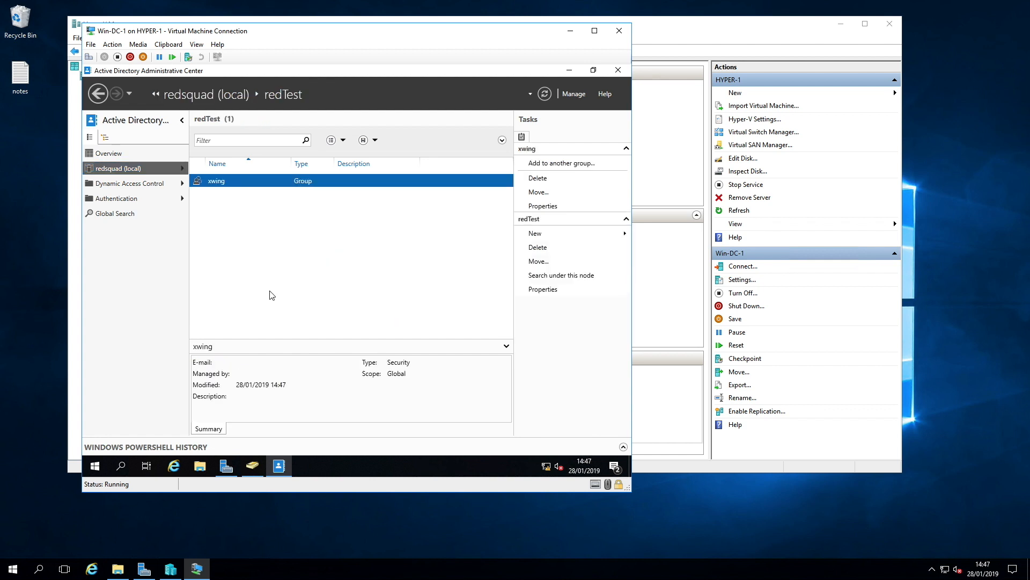
Step: Create a new user in redTest with full name wedge and SAM account name wedge
right_click(256, 215)
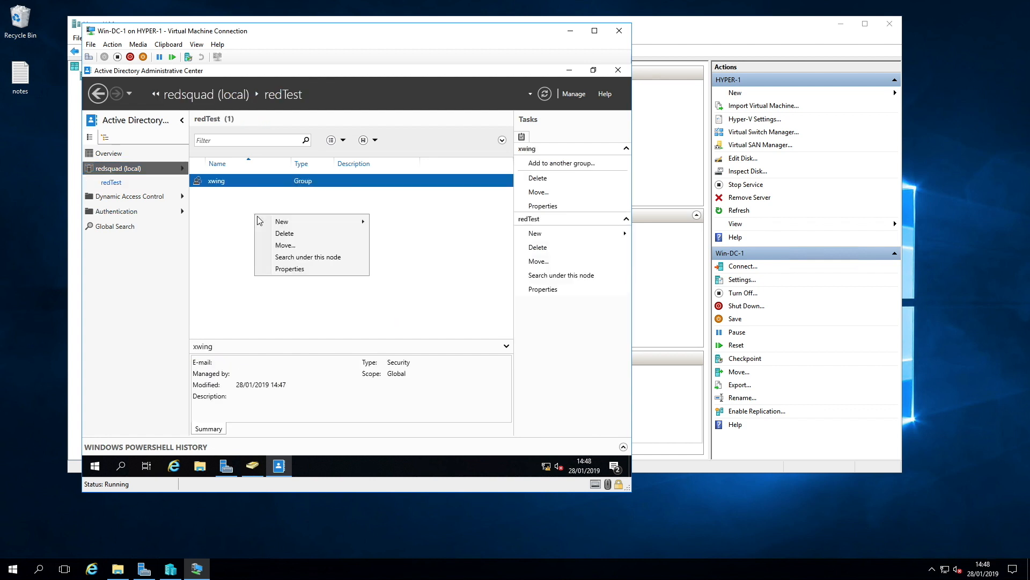
mouse_move(309, 221)
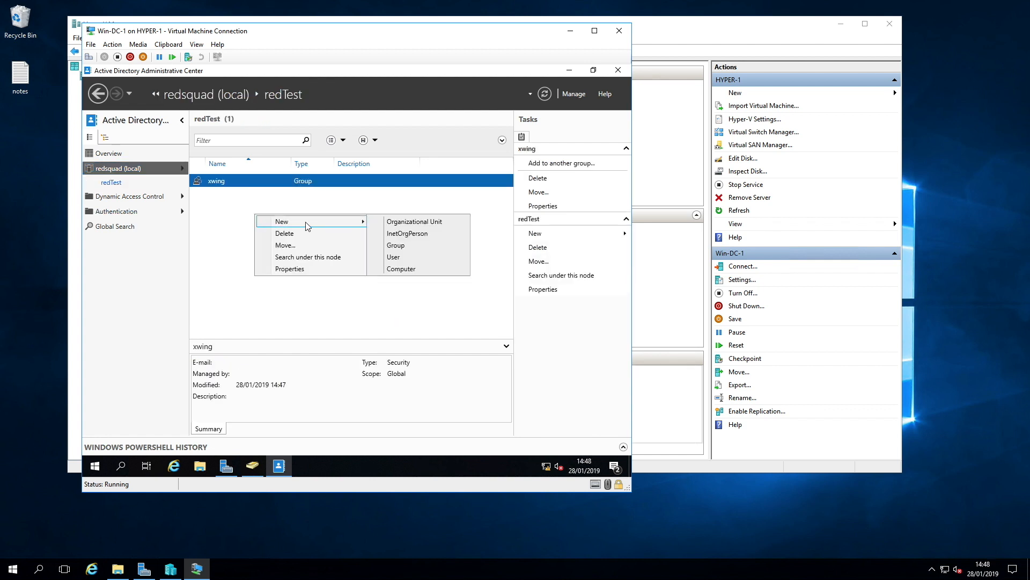
left_click(421, 258)
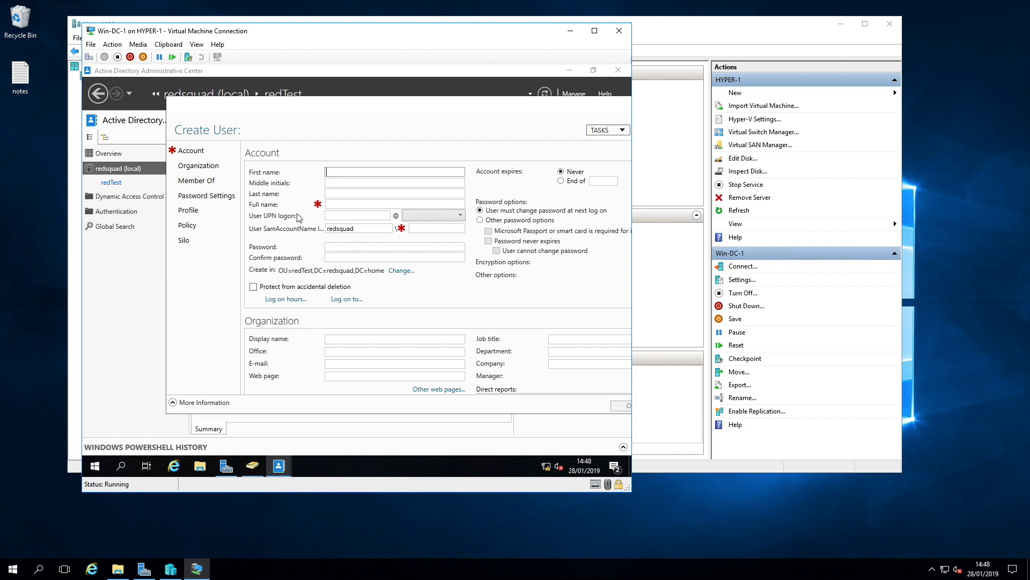
left_click(336, 205)
type("wedge")
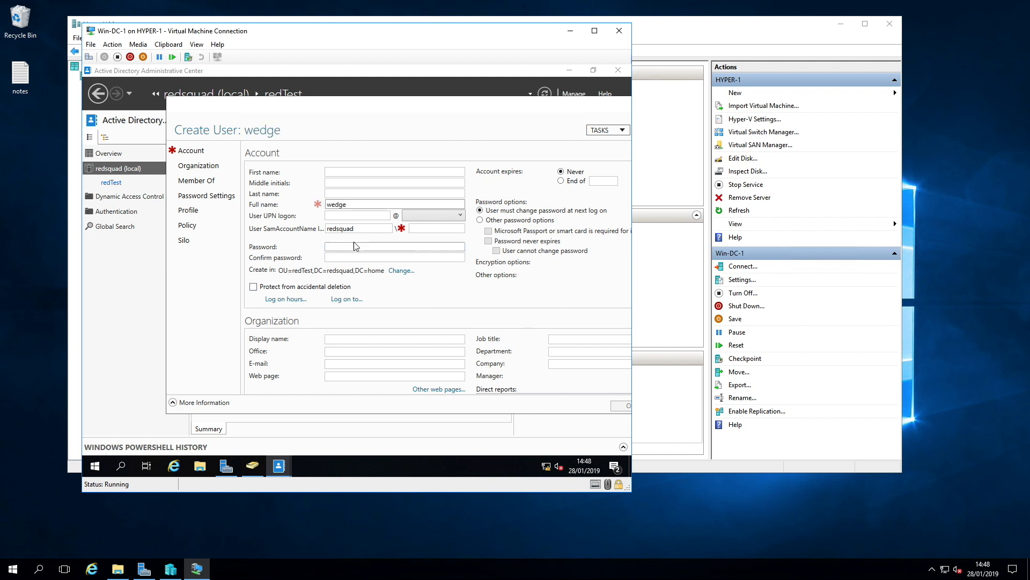
left_click(431, 232)
type("wedge")
left_click(355, 249)
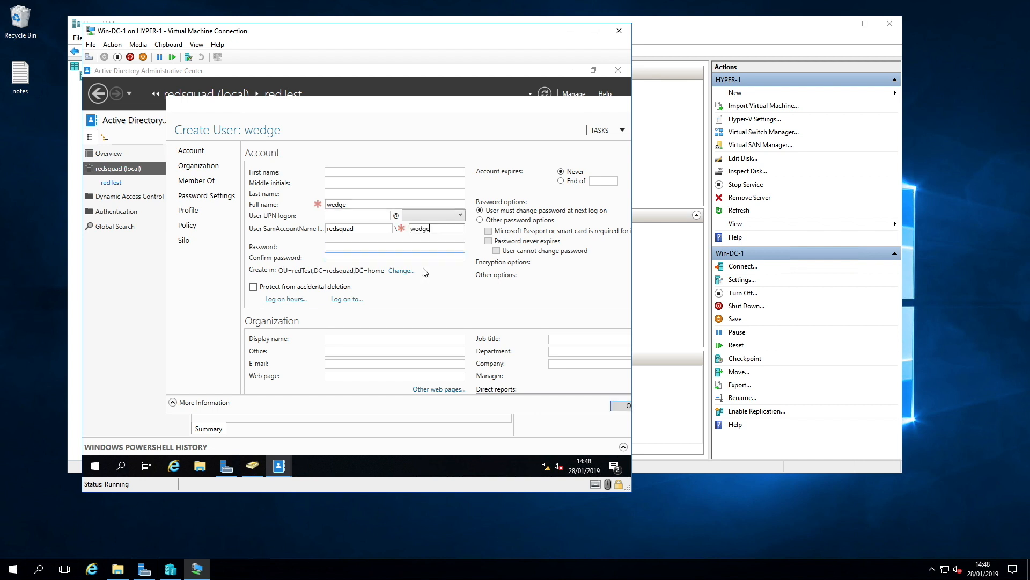
left_click(339, 247)
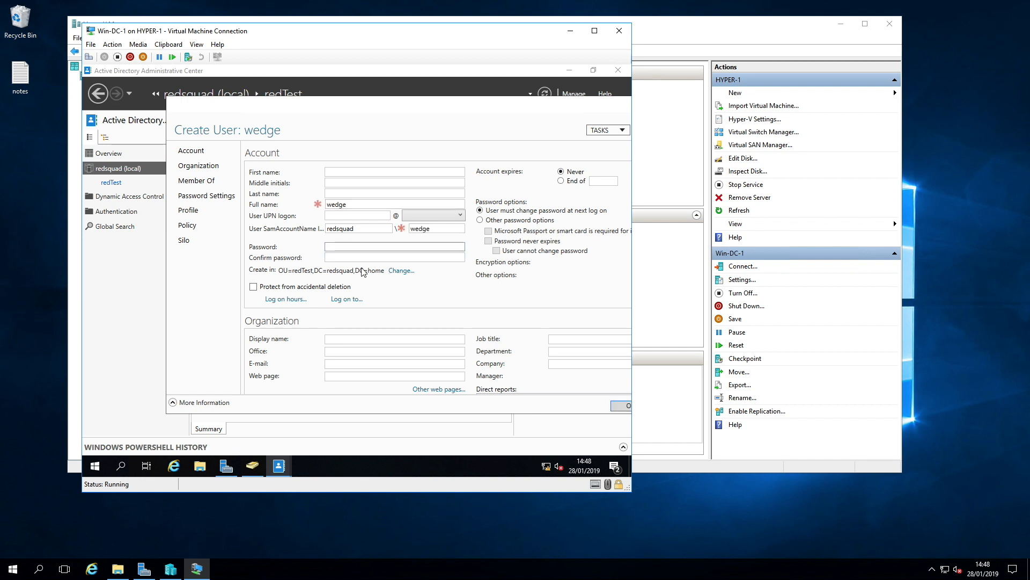
left_click(542, 405)
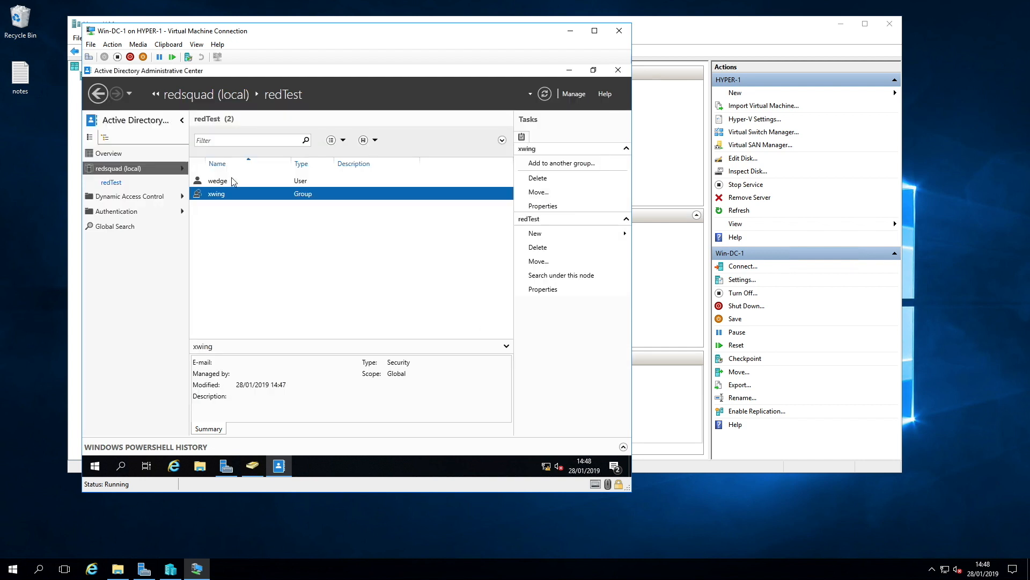
Step: Add the user wedge to the xwing group
left_click(231, 181)
right_click(232, 181)
left_click(279, 212)
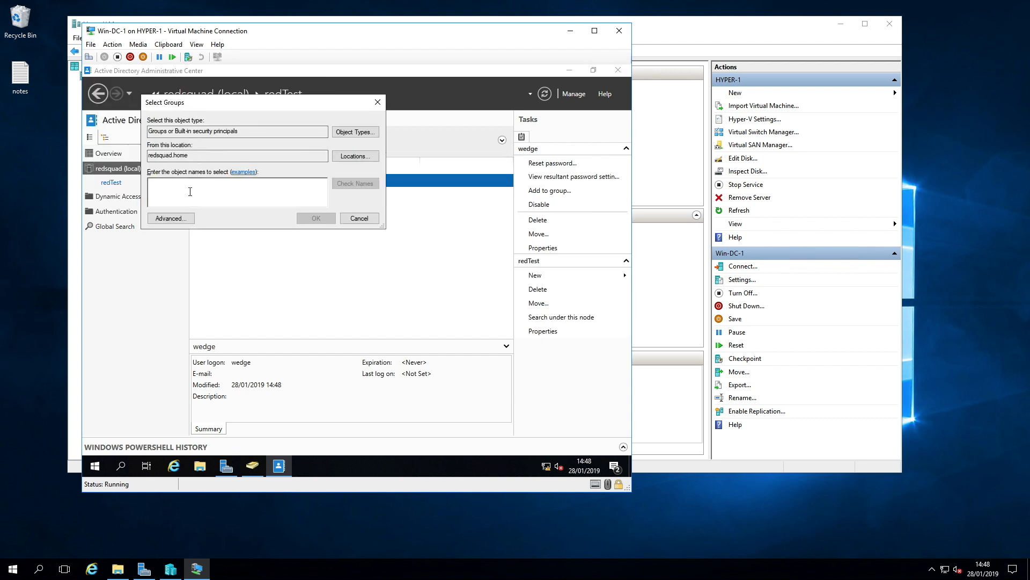
type("x")
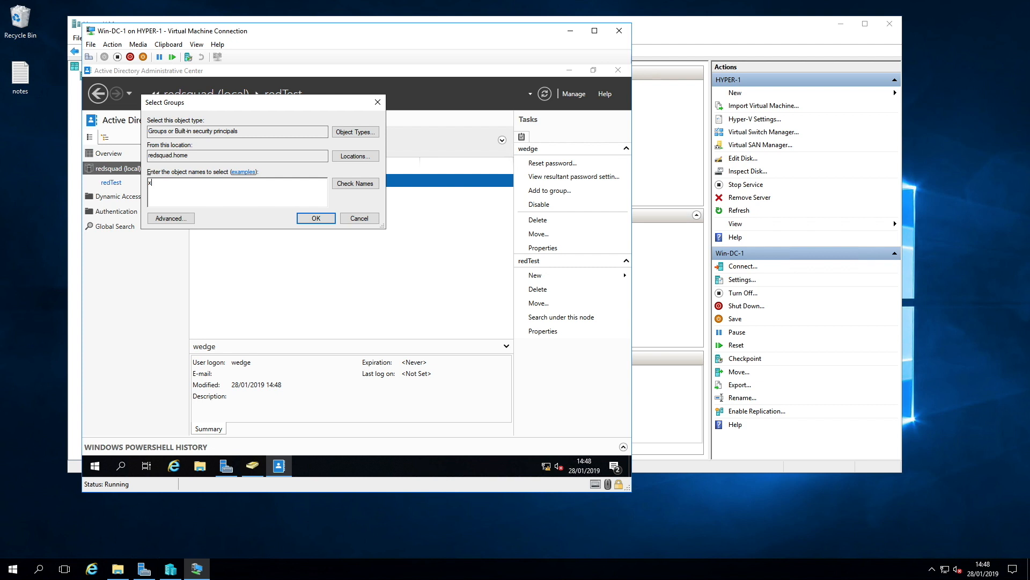
type("wing")
left_click(355, 183)
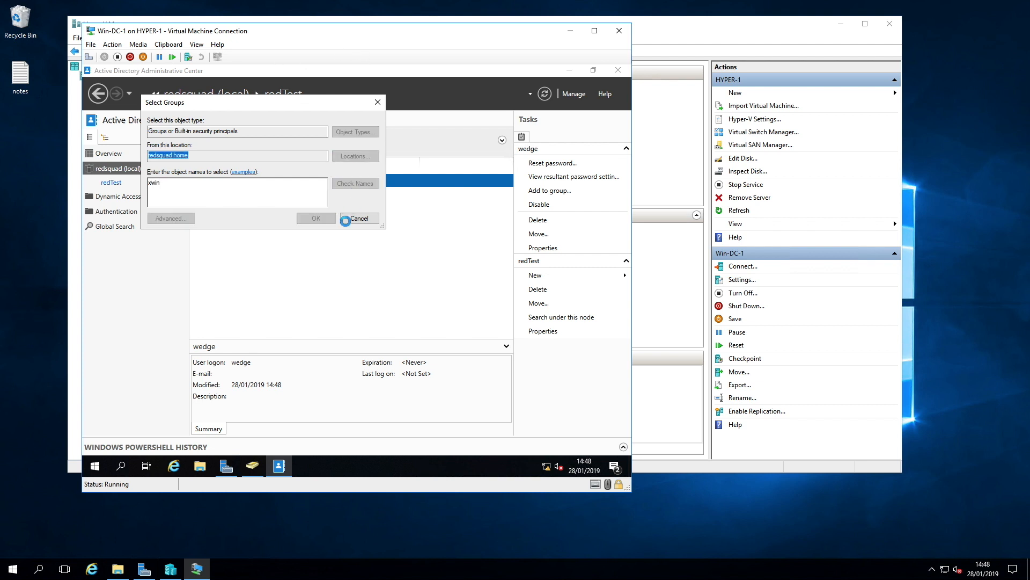
left_click(316, 217)
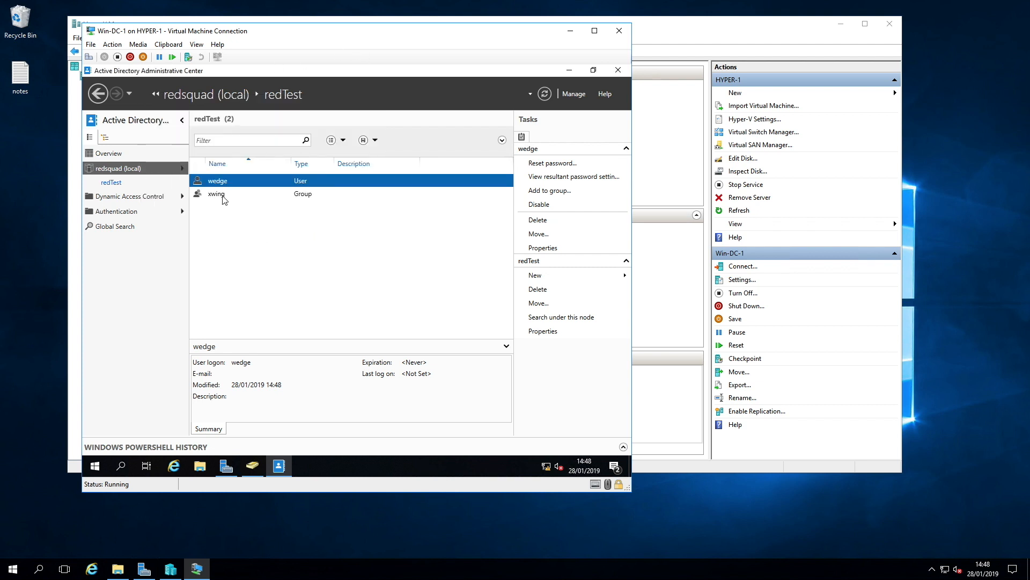
Step: Make the xwing group a member of Domain Admins through its properties
left_click(222, 196)
right_click(225, 196)
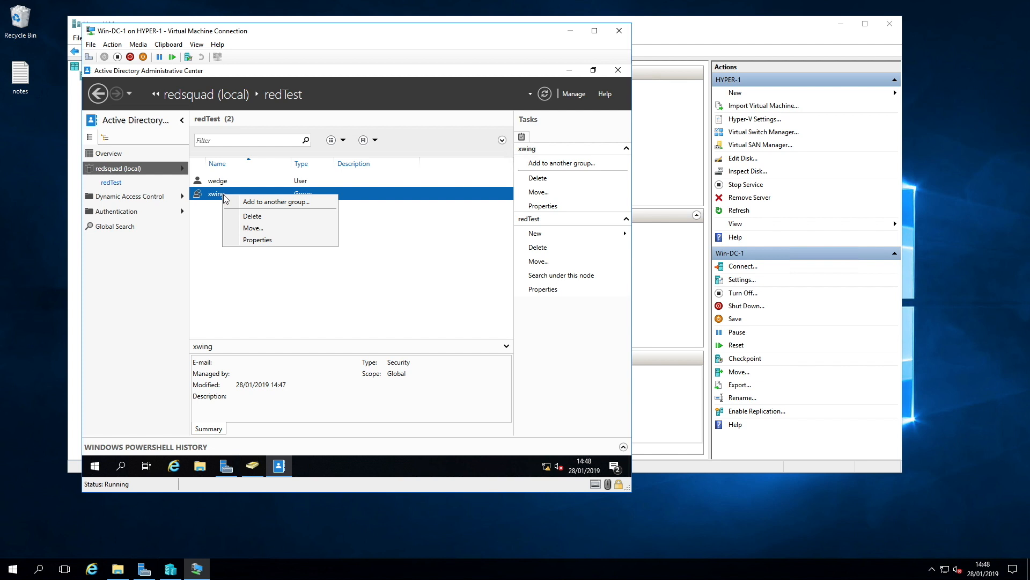
left_click(269, 240)
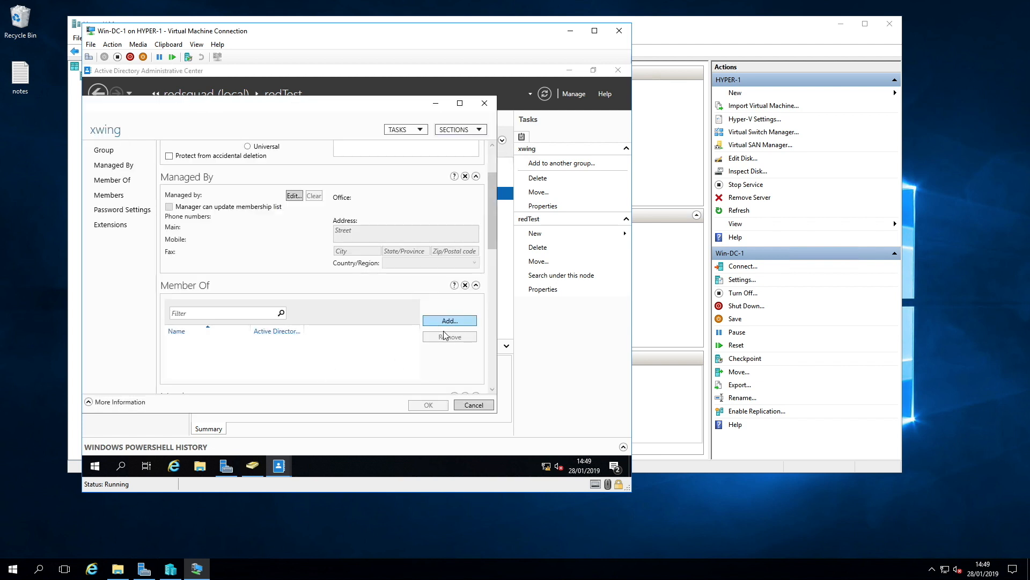
left_click(450, 321)
type("Domain A")
left_click(300, 201)
left_click(261, 235)
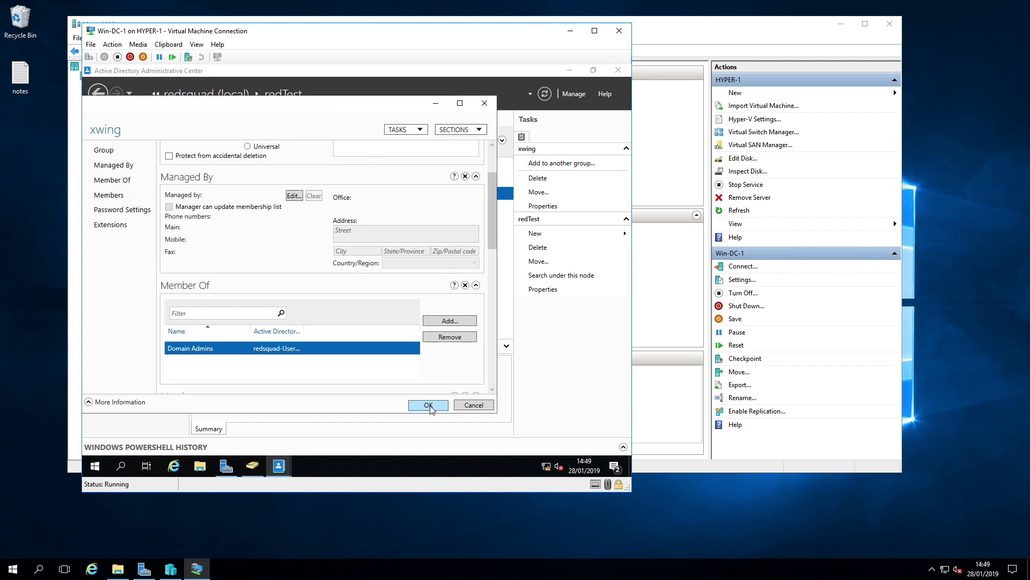
left_click(432, 409)
Step: Start the Add Roles and Features wizard and select Active Directory Certificate Services with its management tools
left_click(569, 70)
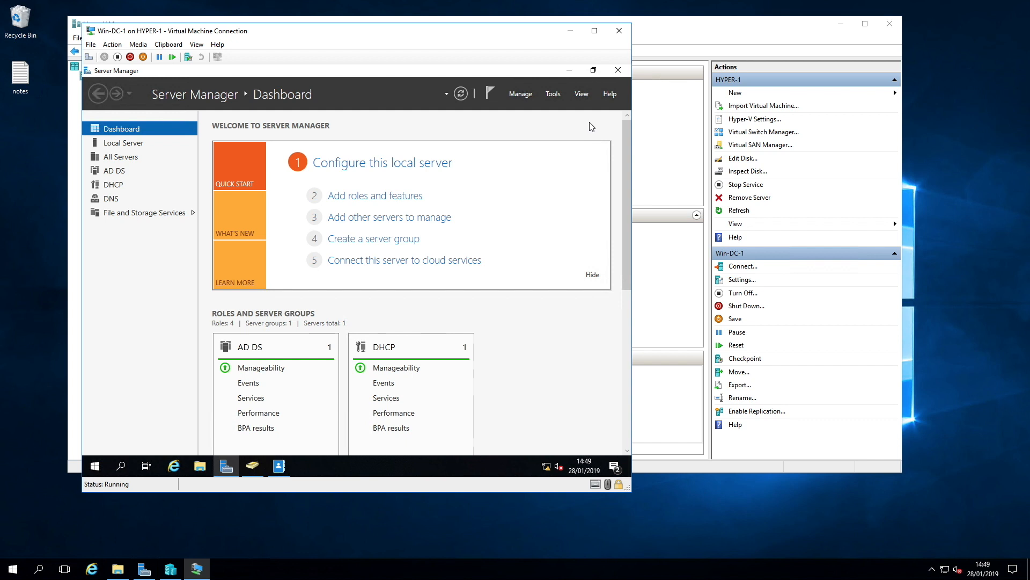
left_click(528, 93)
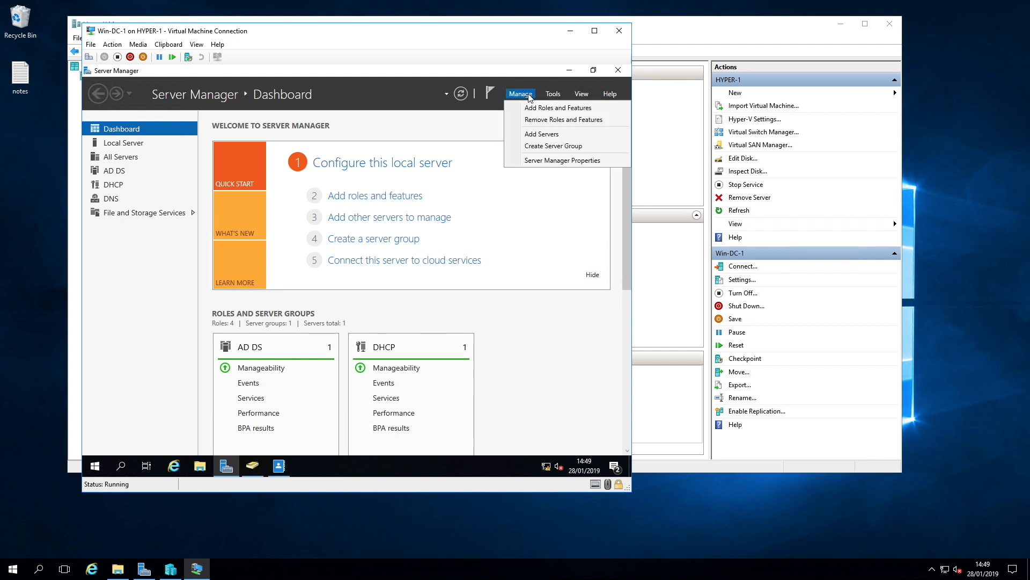
left_click(555, 108)
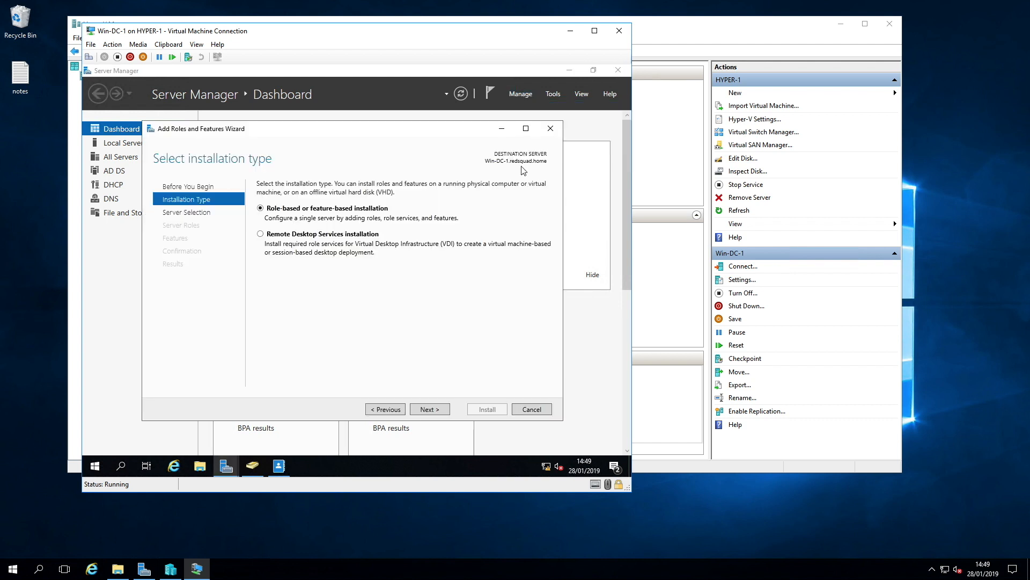
left_click(430, 409)
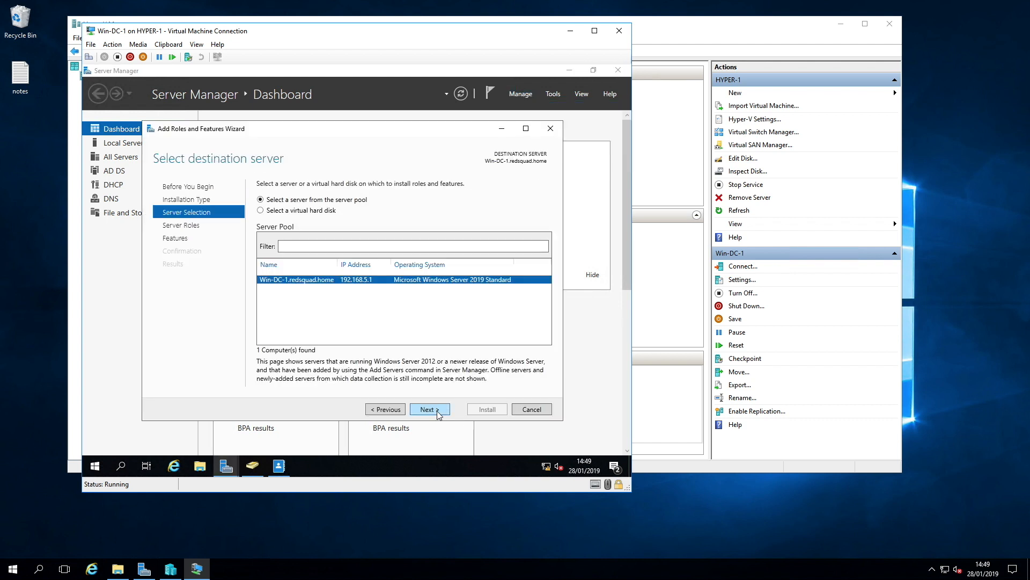
left_click(438, 413)
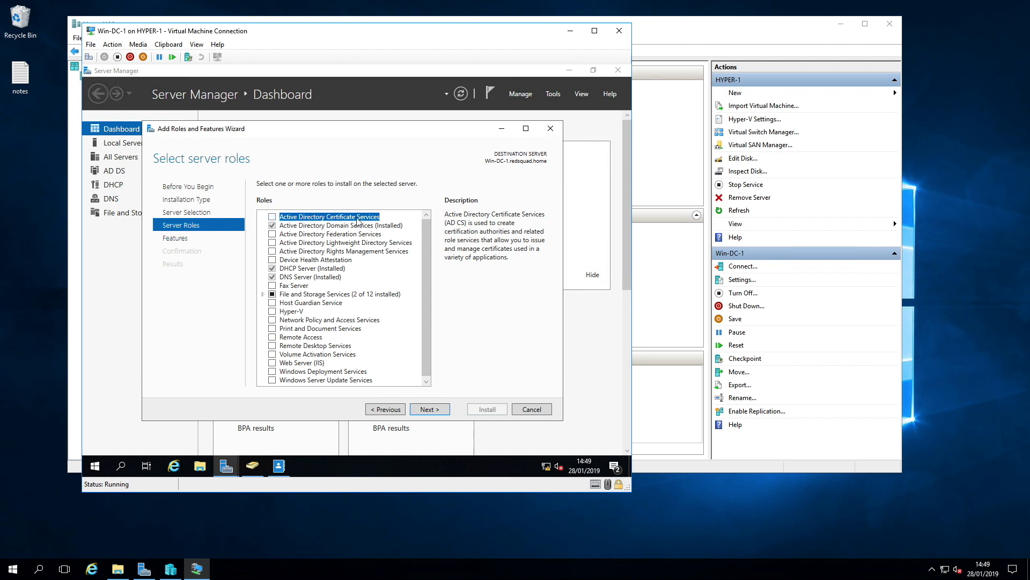
left_click(274, 217)
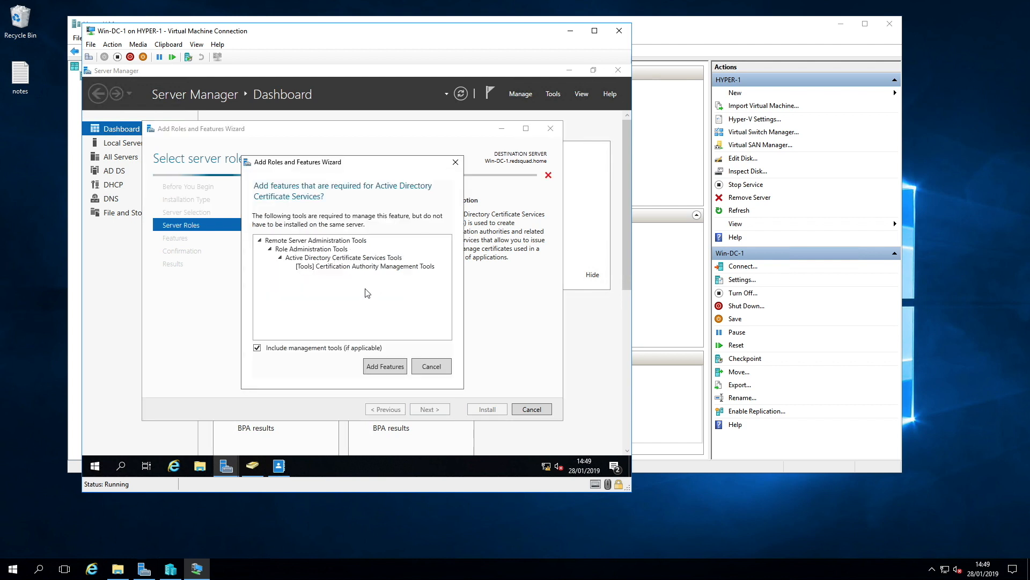
left_click(391, 369)
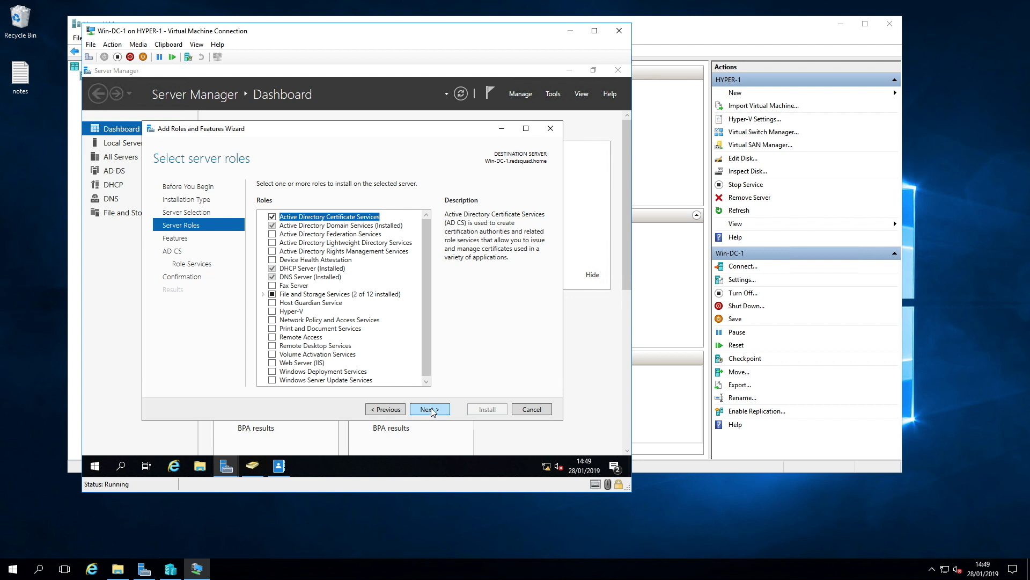
Step: Add the Certification Authority Web Enrollment role service along with its required Web Server (IIS) features
left_click(429, 410)
left_click(429, 409)
left_click(429, 410)
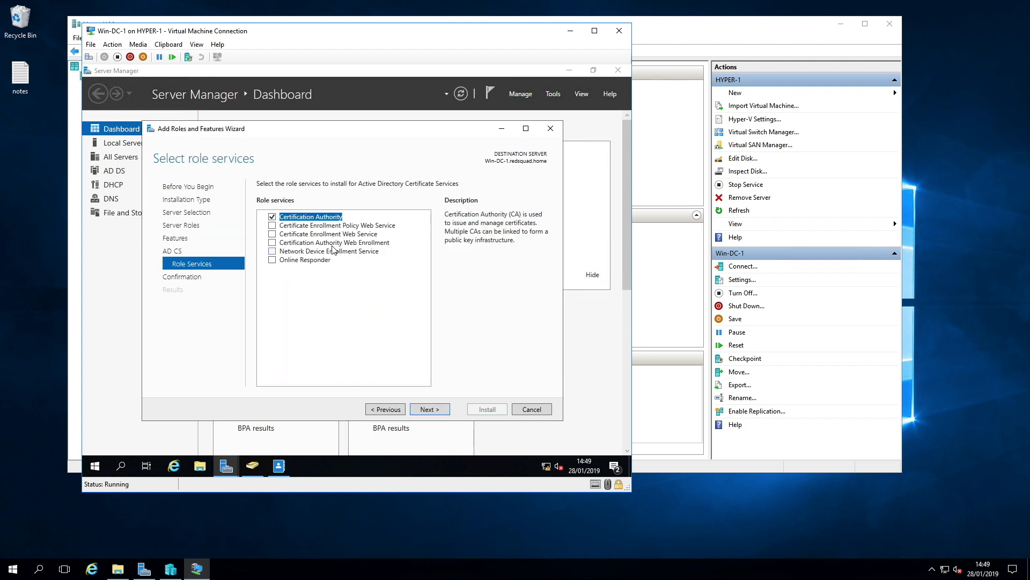
left_click(273, 243)
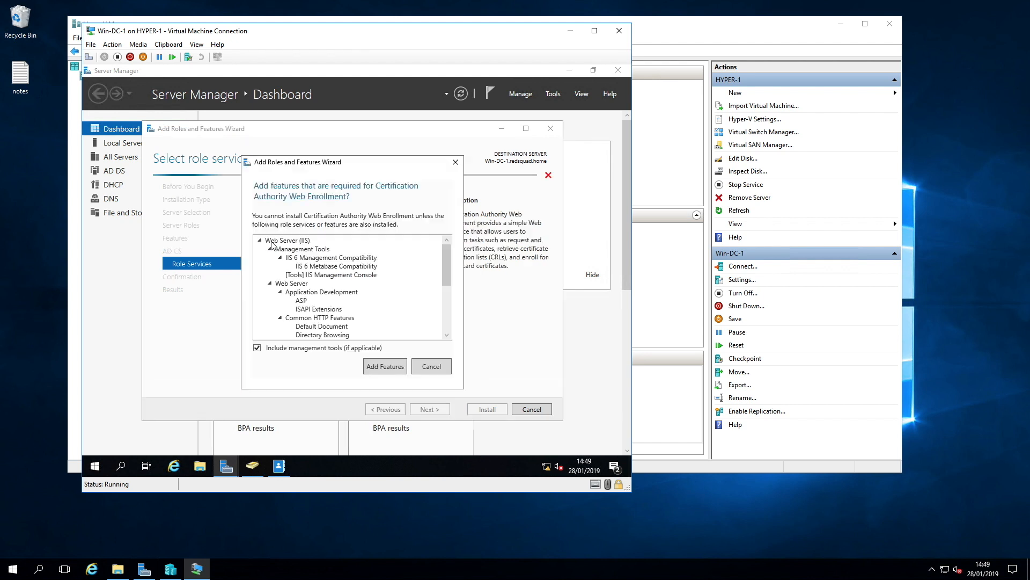
left_click(394, 367)
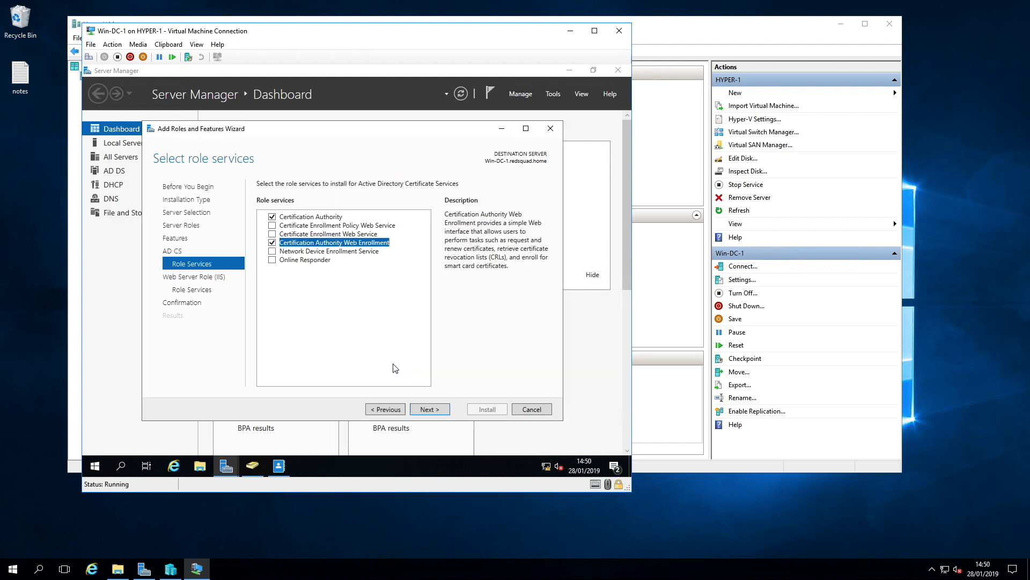
Step: Proceed to the confirmation page and install the selected Certificate Services roles and features
left_click(429, 409)
left_click(429, 410)
left_click(430, 409)
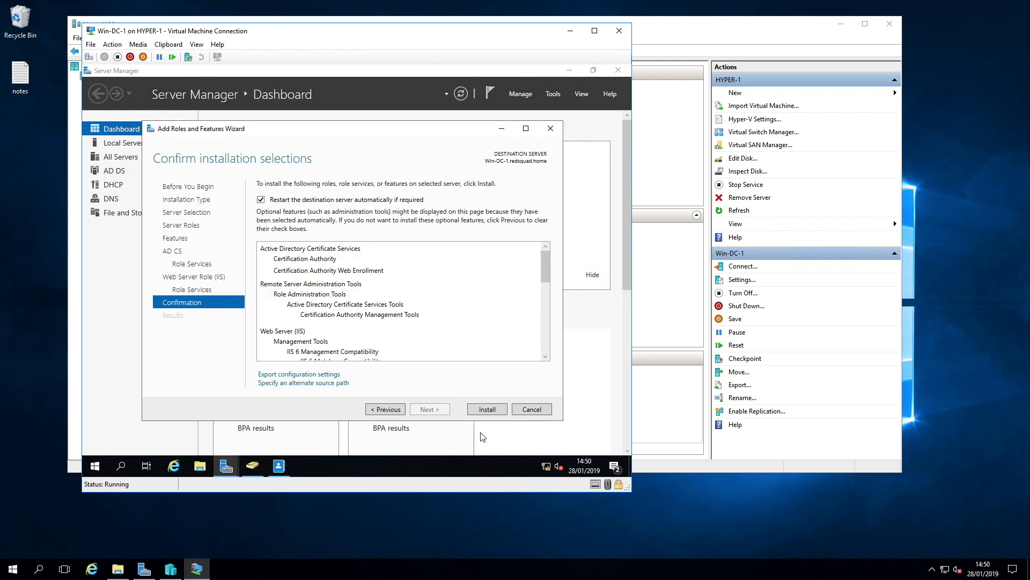
left_click(487, 409)
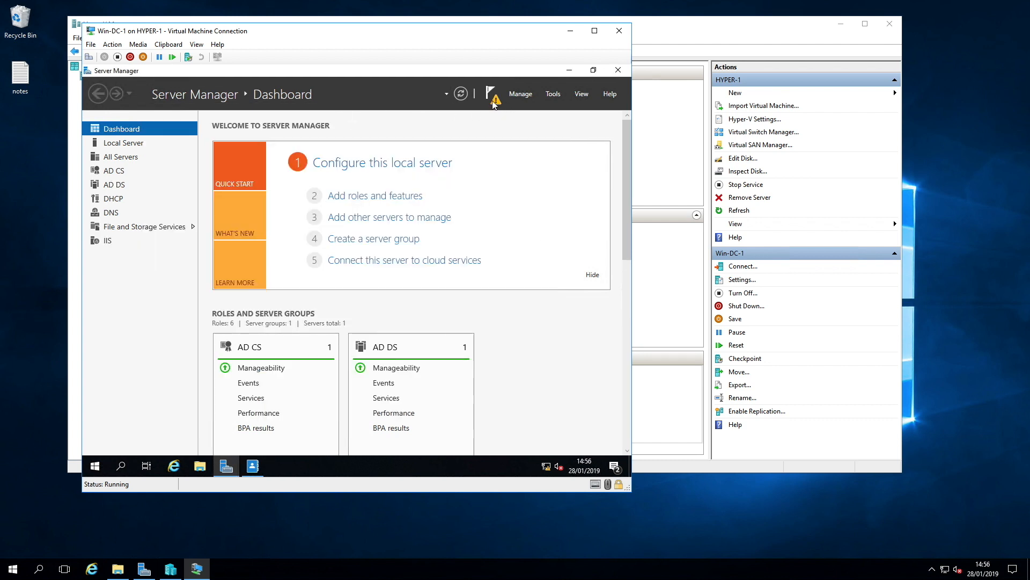
Step: Launch the AD CS post-deployment configuration and change its credentials to the wedge account with its password
left_click(492, 100)
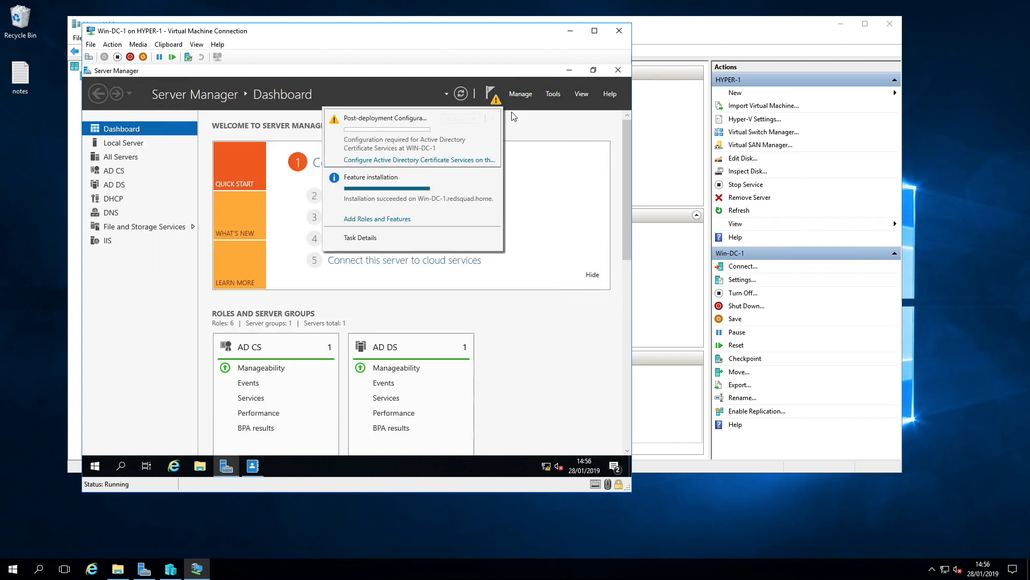
left_click(462, 160)
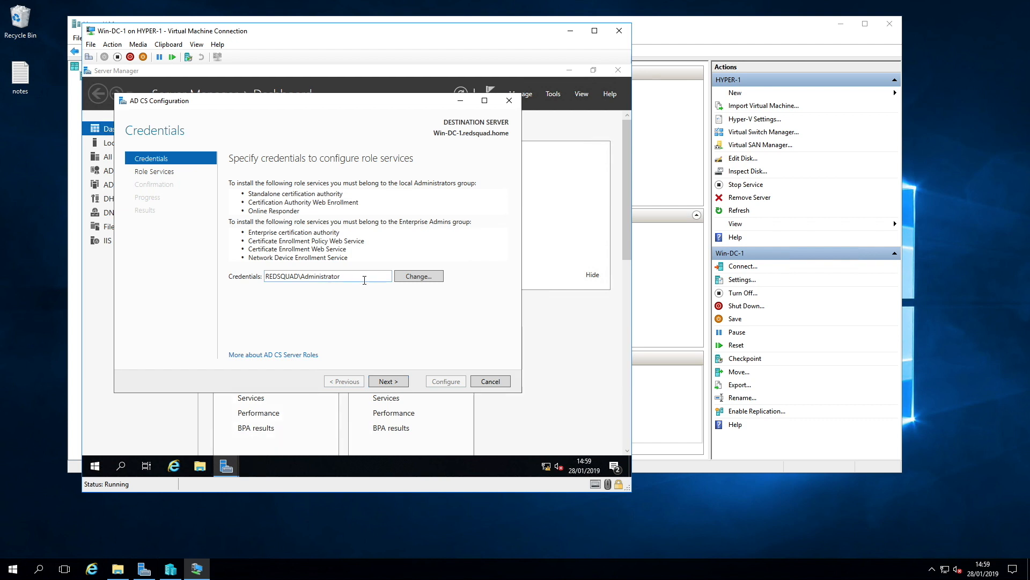
left_click(425, 277)
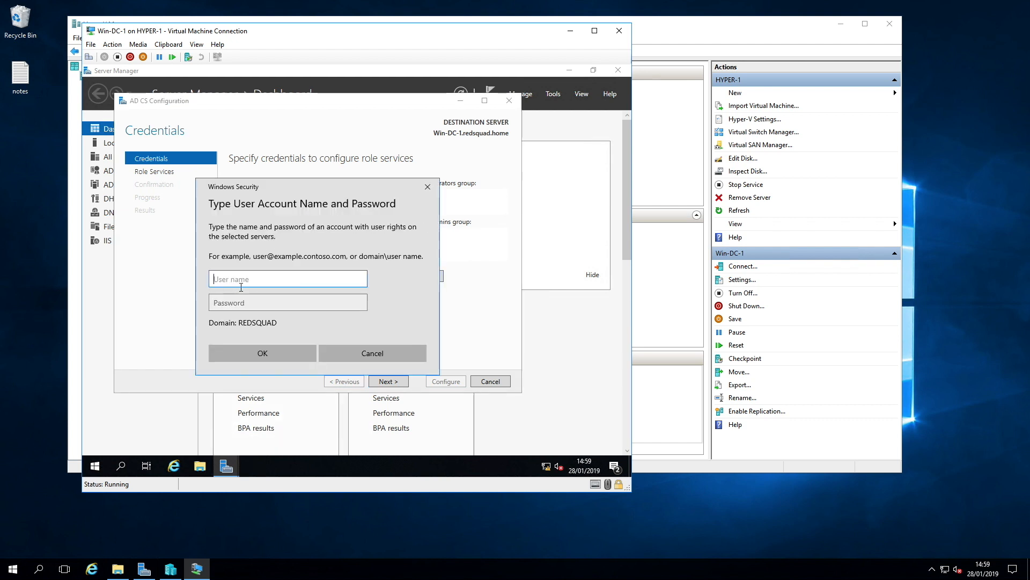
type("wedge")
key("Tab")
type("Pa$$w0rd")
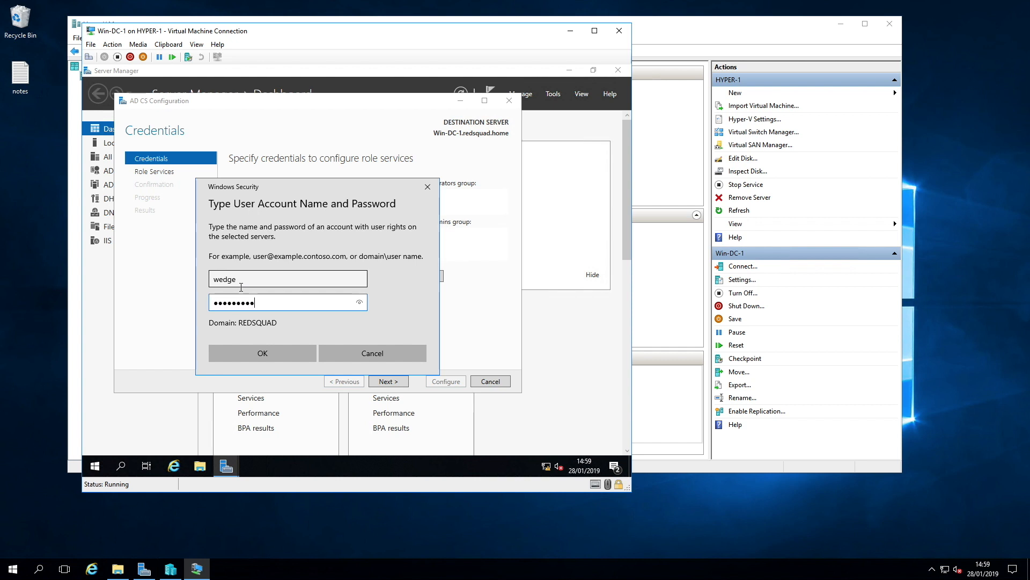
left_click(284, 352)
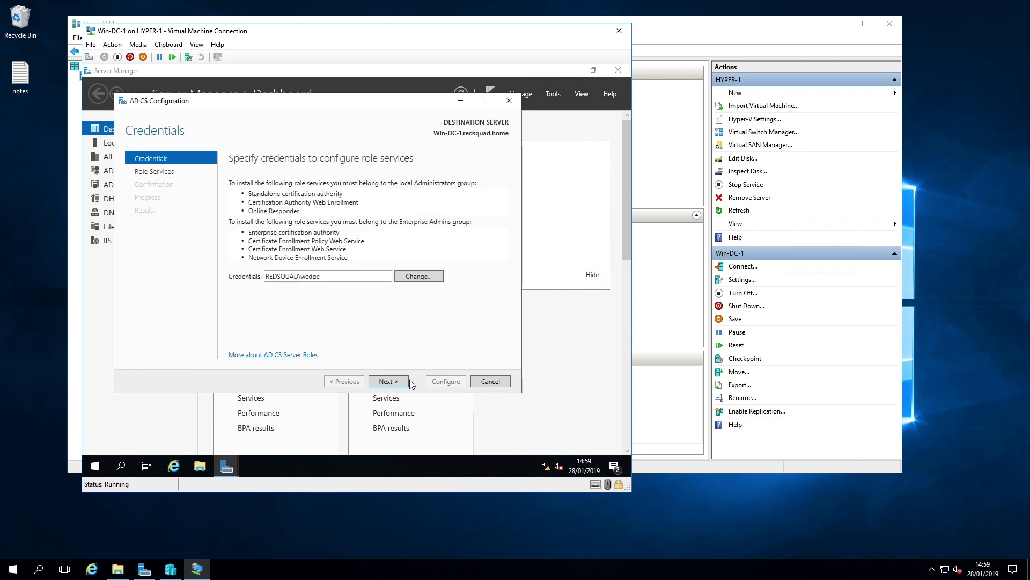
Step: Select Certification Authority and Certification Authority Web Enrollment as the role services to configure
left_click(388, 381)
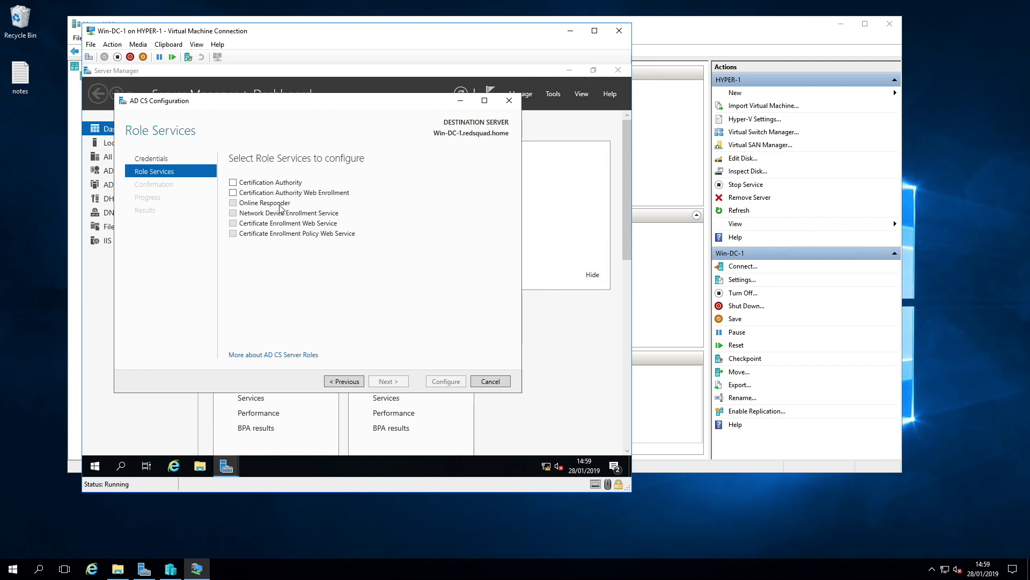
left_click(233, 183)
left_click(233, 193)
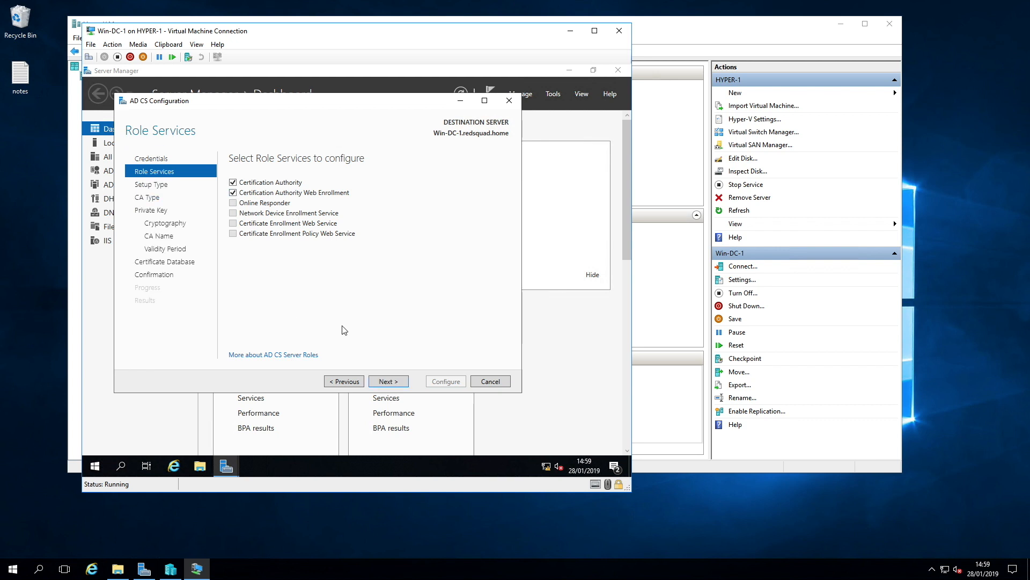
left_click(388, 381)
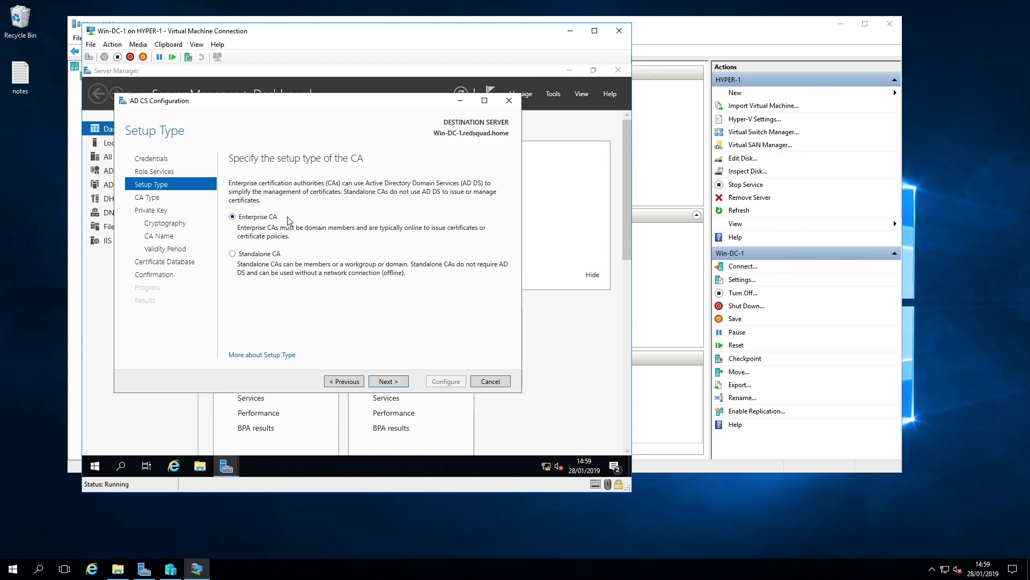
Step: Accept the default Enterprise Root CA settings through the remaining pages and run the configuration
left_click(388, 381)
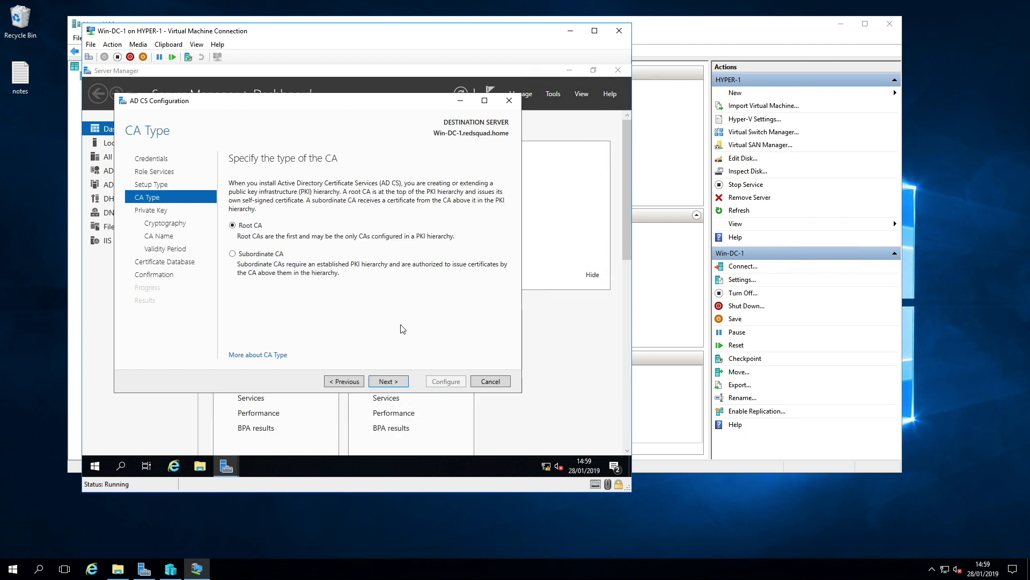
left_click(389, 381)
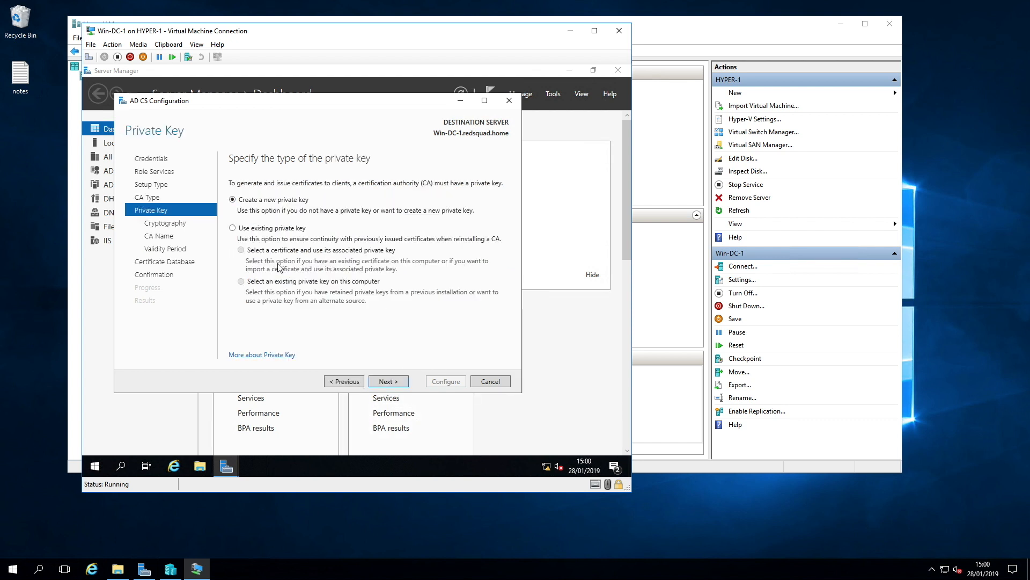
left_click(389, 381)
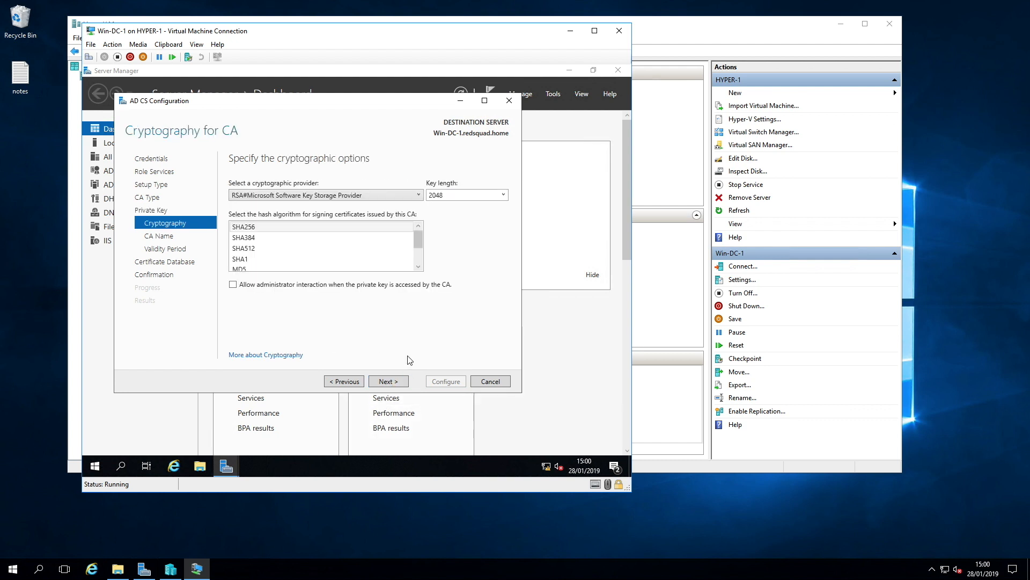
left_click(389, 381)
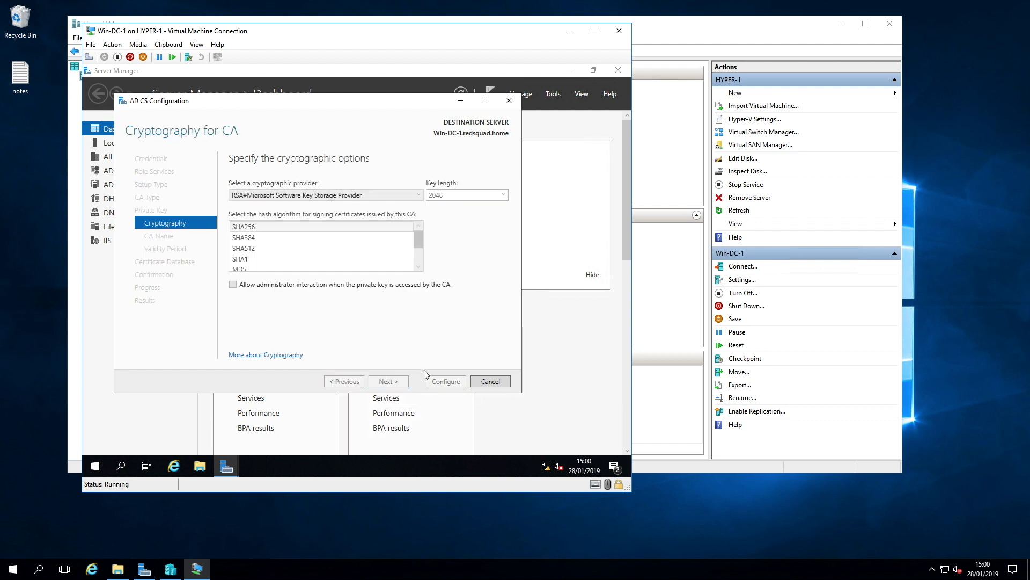
left_click(389, 381)
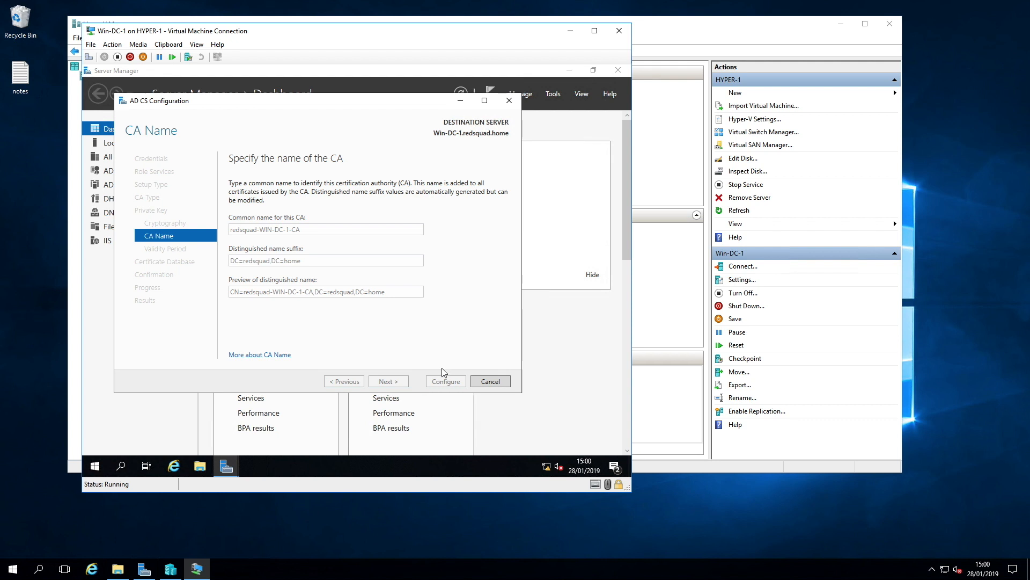
left_click(388, 381)
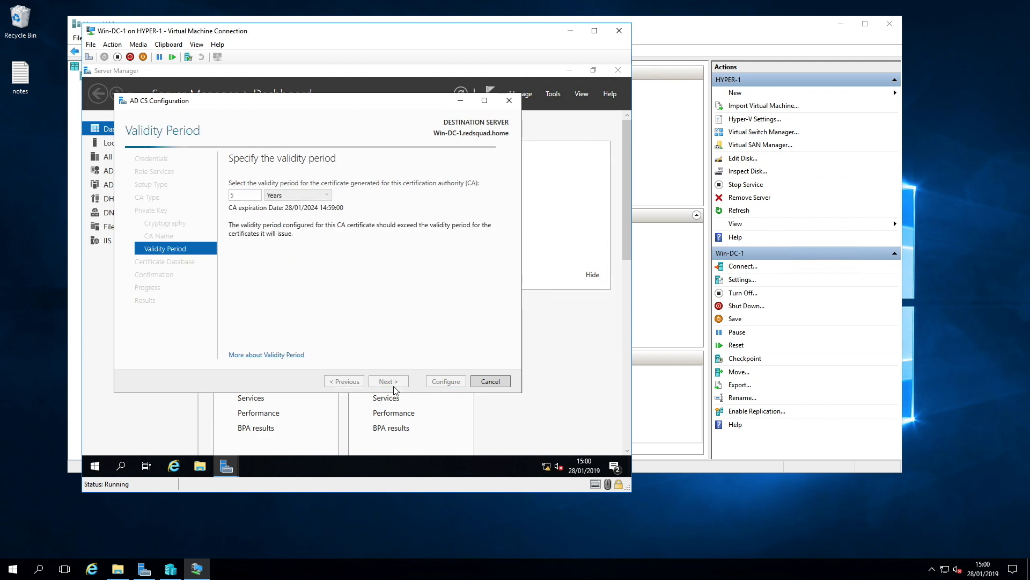
left_click(388, 381)
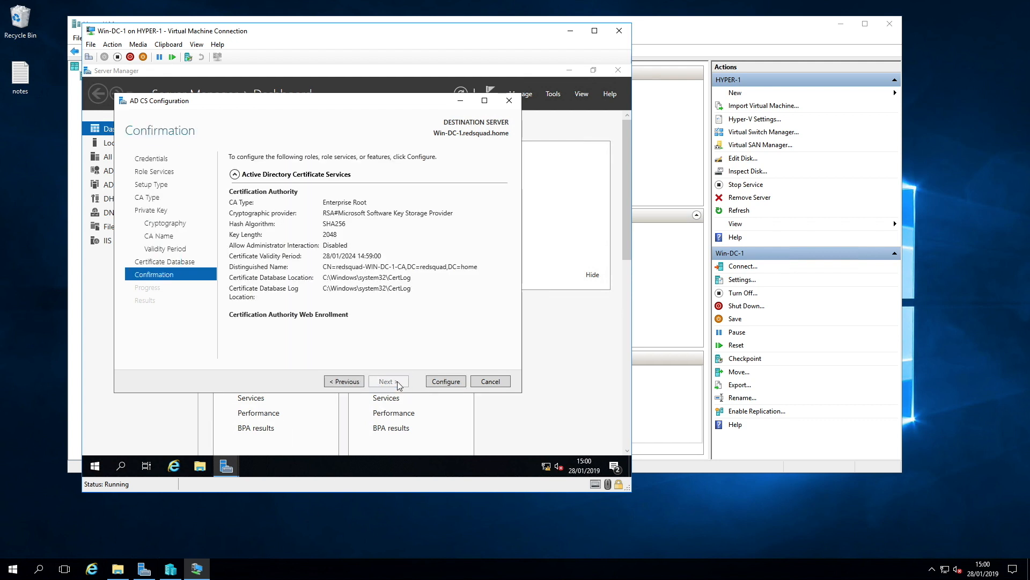
left_click(446, 381)
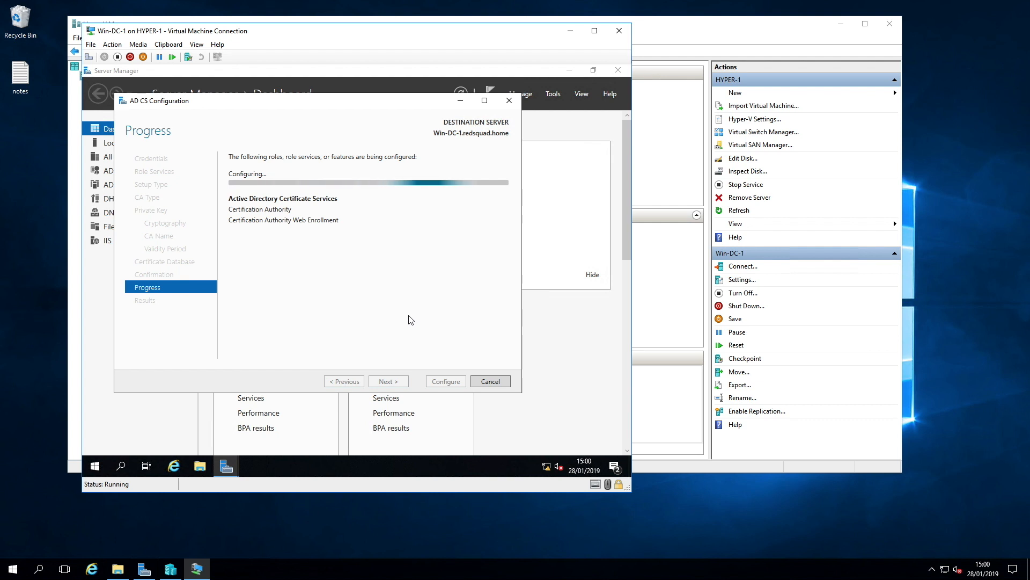
left_click(457, 381)
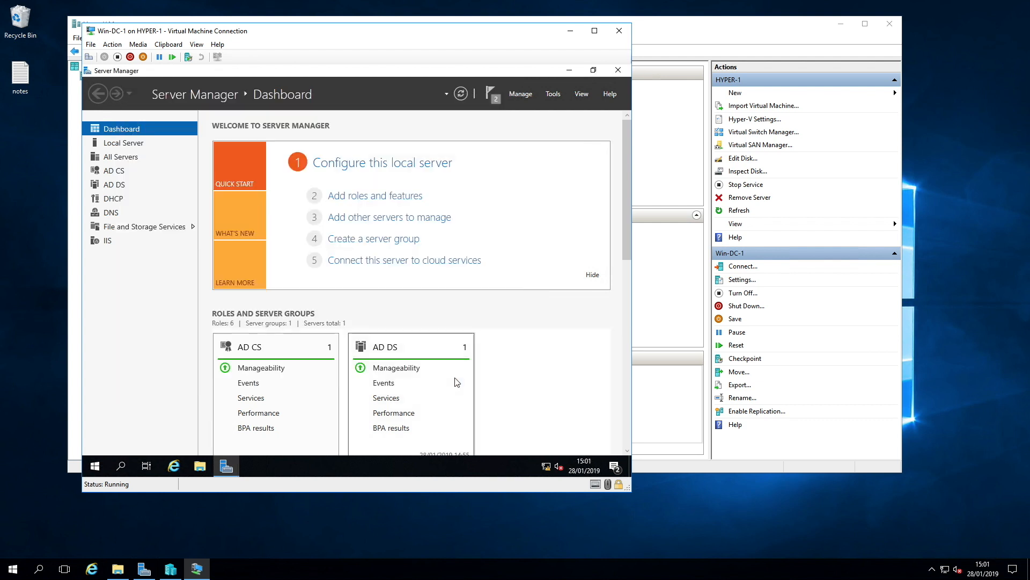
Step: Open the Certification Authority console to inspect the new redsquad-WIN-DC-1-CA
left_click(553, 93)
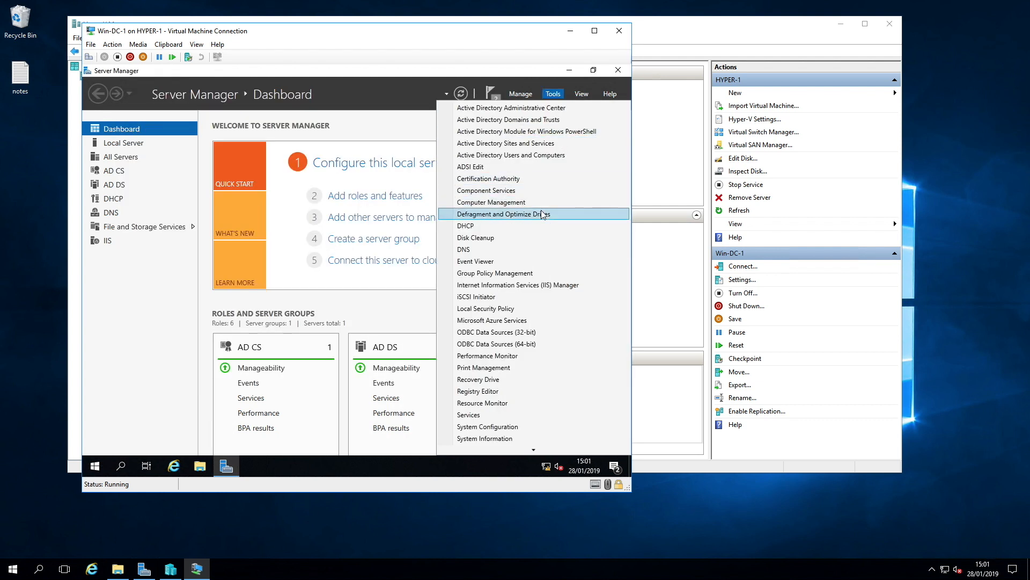
left_click(513, 181)
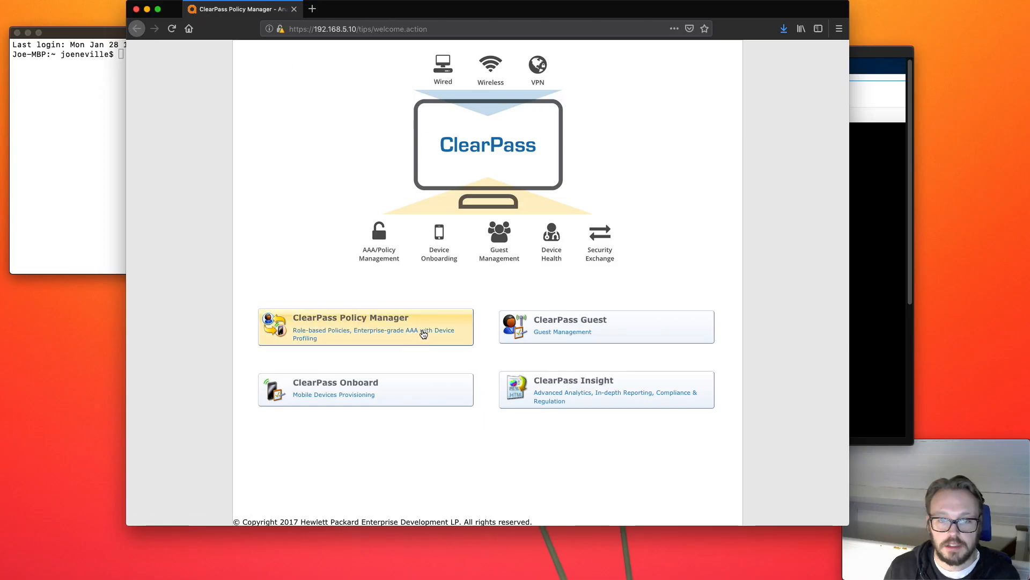
left_click(424, 334)
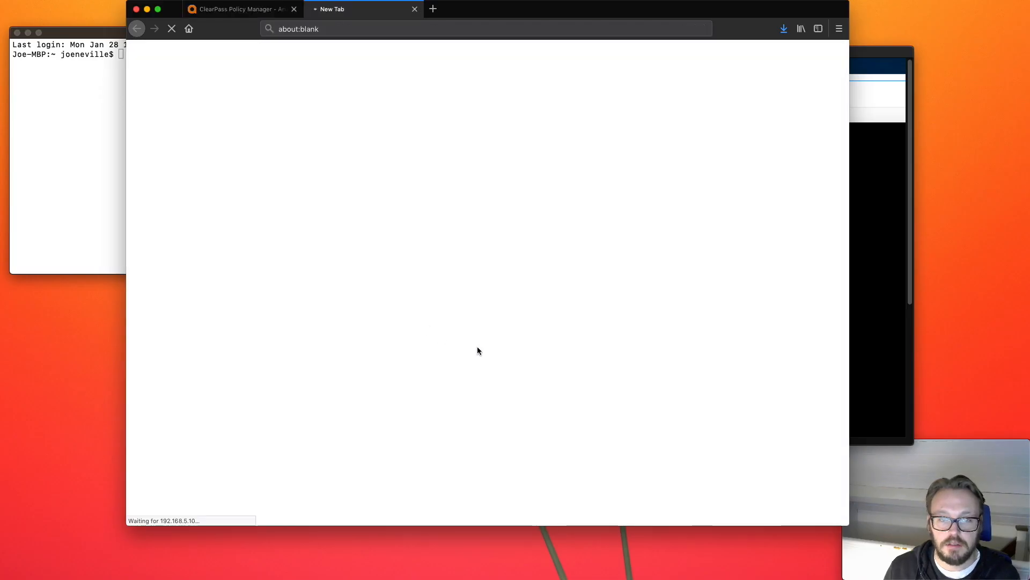
Step: Join ClearPass to the domain with controller Win-DC-1.redsquad.home, entering the default domain administrator password
left_click(494, 282)
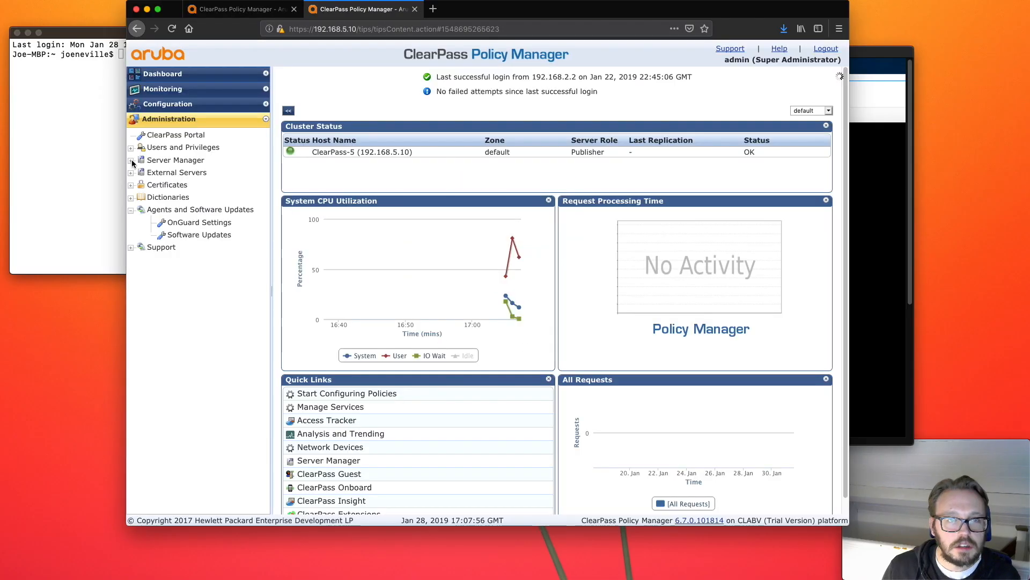
left_click(183, 210)
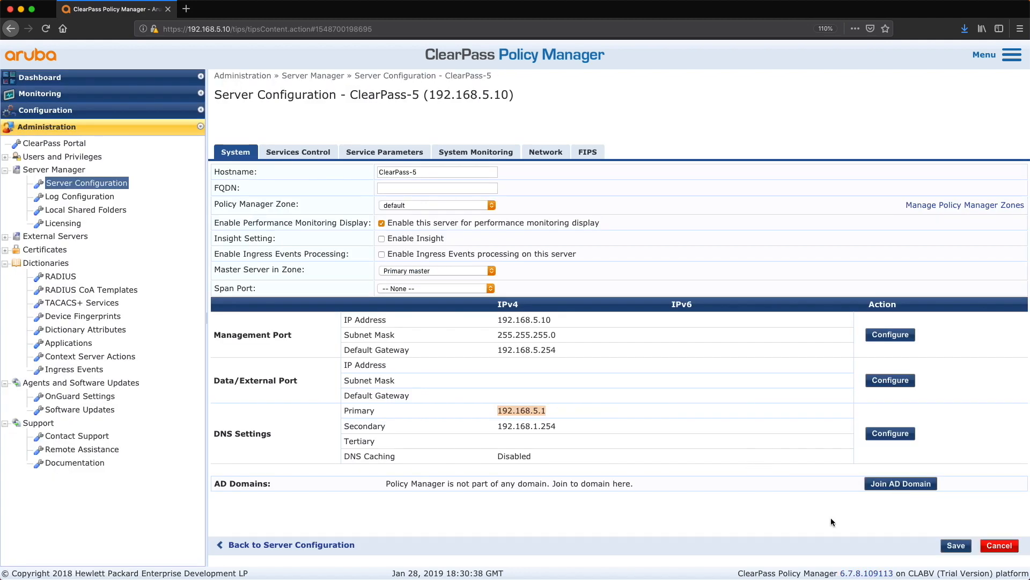
left_click(895, 483)
type("Win-DC")
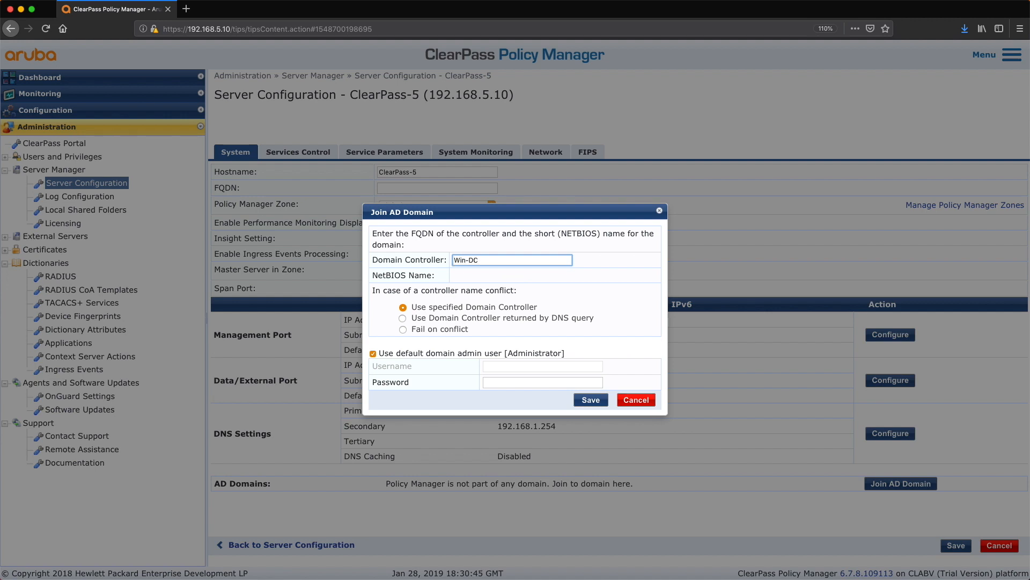
type("-1.redsquad.home")
left_click(463, 295)
left_click(511, 381)
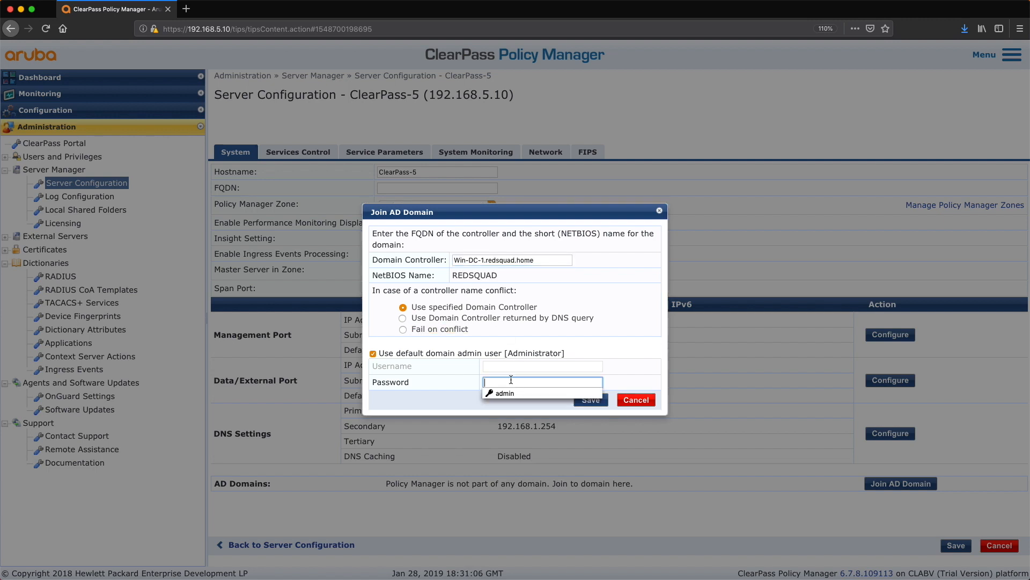
type("••••••••••")
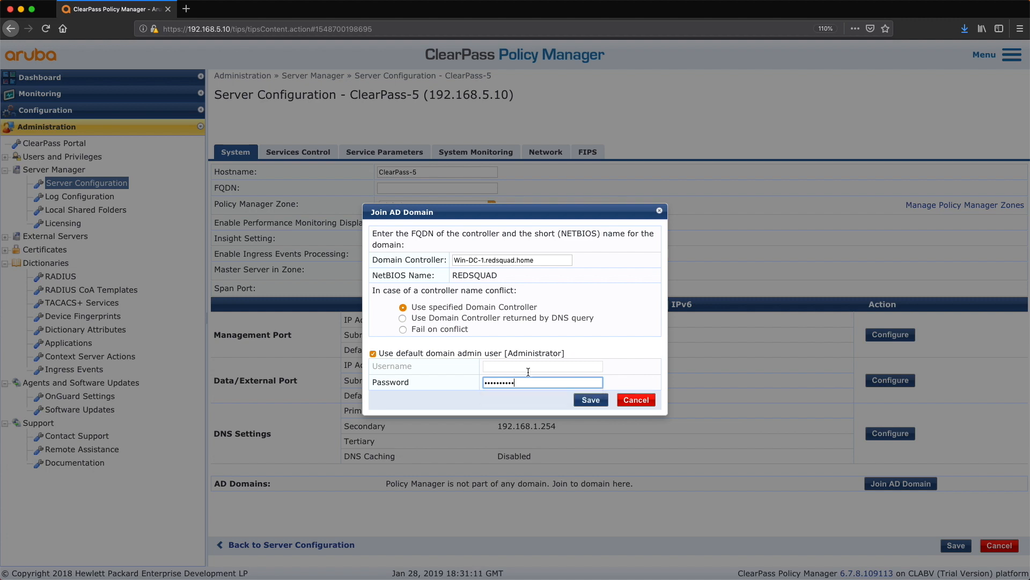
left_click(591, 400)
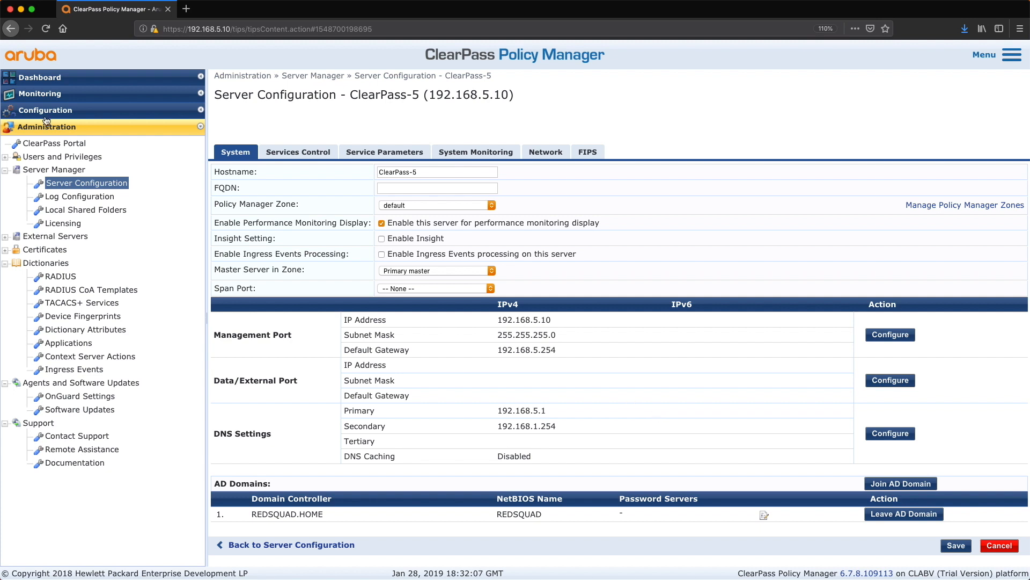
Step: Add a new Active Directory authentication source named Win-DC-1
left_click(45, 110)
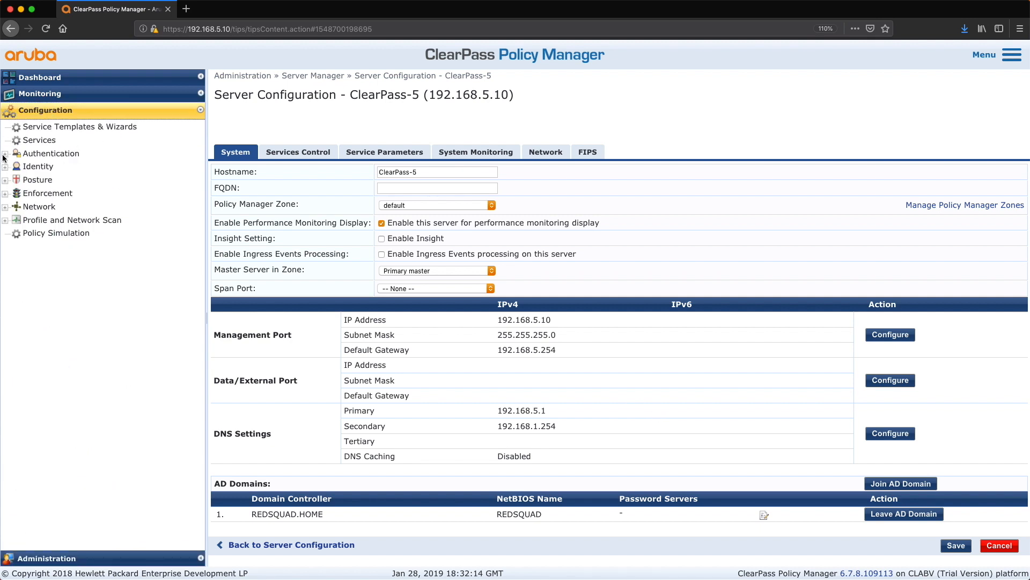
left_click(4, 154)
left_click(66, 181)
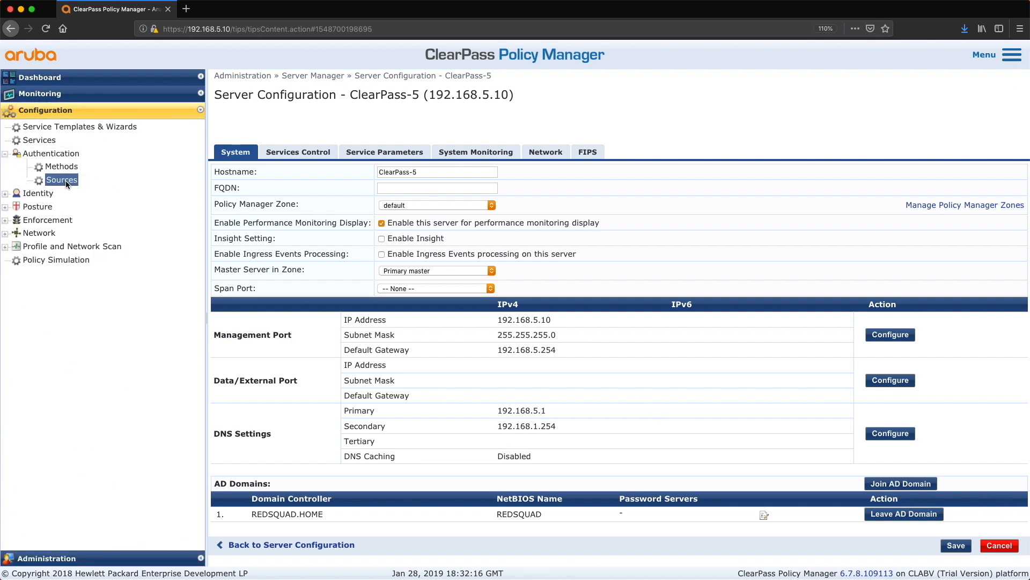
left_click(985, 91)
type("Win-DC-1")
left_click(394, 188)
left_click(388, 197)
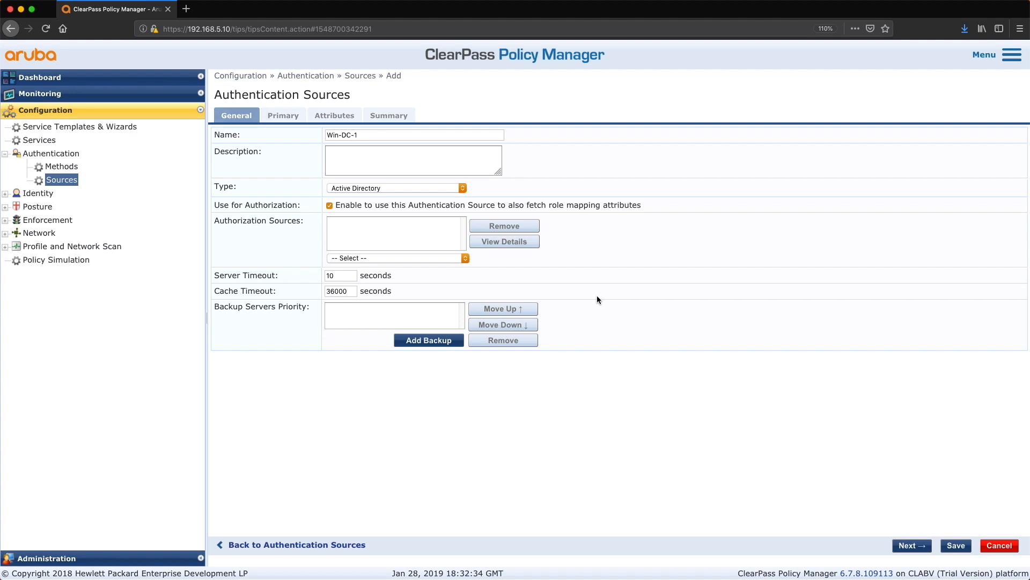
Step: Move on to the primary connection details and set the hostname to Win-DC-1.redsquad.home
left_click(912, 545)
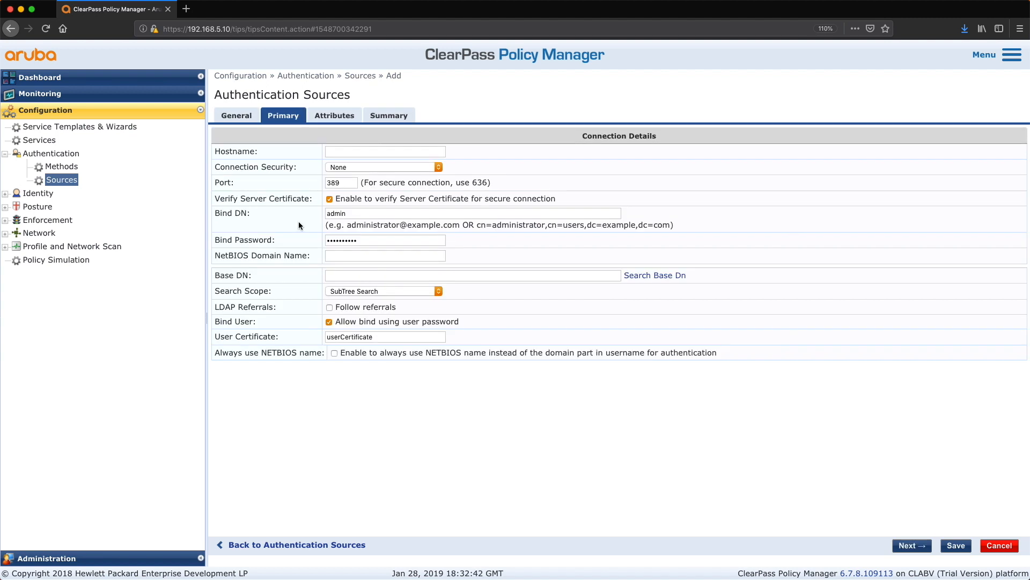
left_click(347, 154)
type("Win-DC-1")
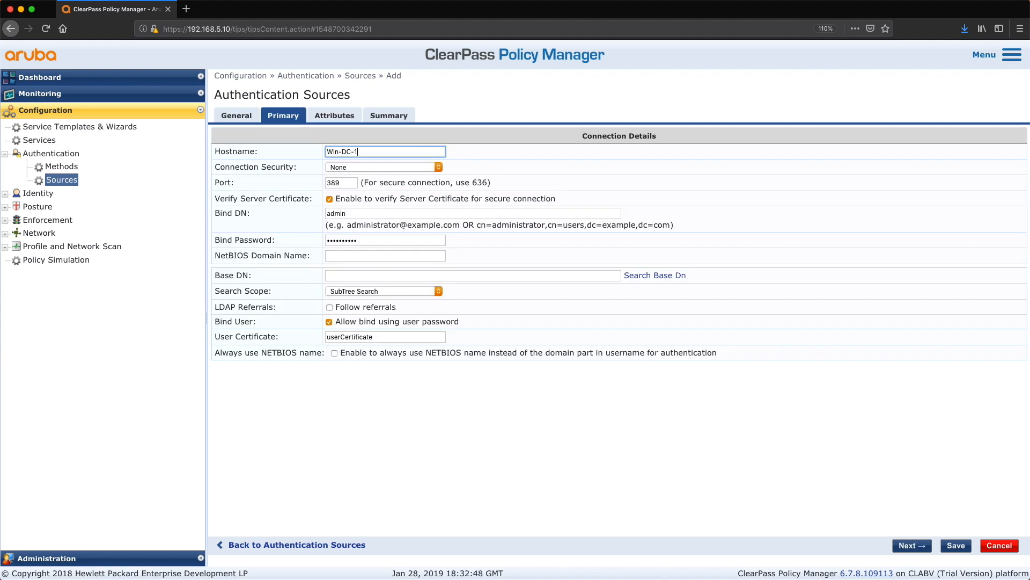
type(".redsquad.hom")
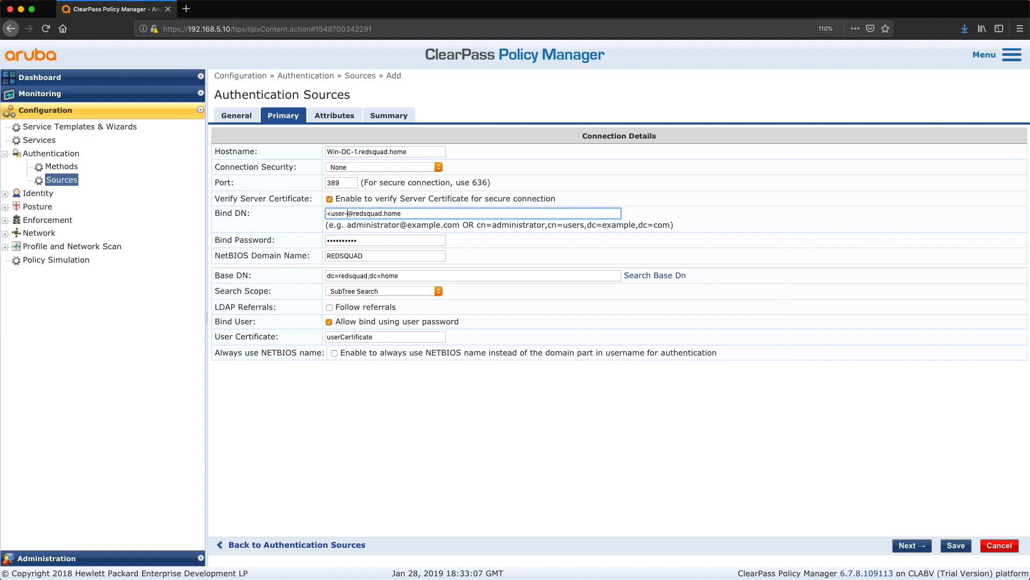
key("BackSpace")
key("BackSpace")
key("BackSpace")
key("BackSpace")
key("BackSpace")
key("BackSpace")
key("BackSpace")
key("BackSpace")
key("BackSpace")
key("BackSpace")
key("BackSpace")
key("BackSpace")
key("BackSpace")
type("administrator")
key("Tab")
type("••••••••••")
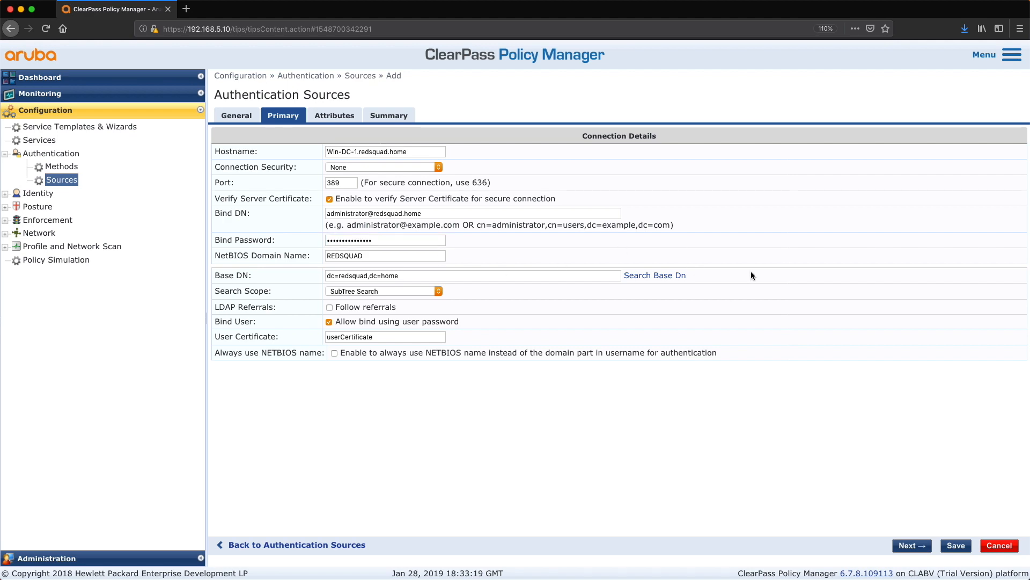
Step: Browse the LDAP directory and pick dc=redsquad,dc=home as the base DN for the source
left_click(664, 274)
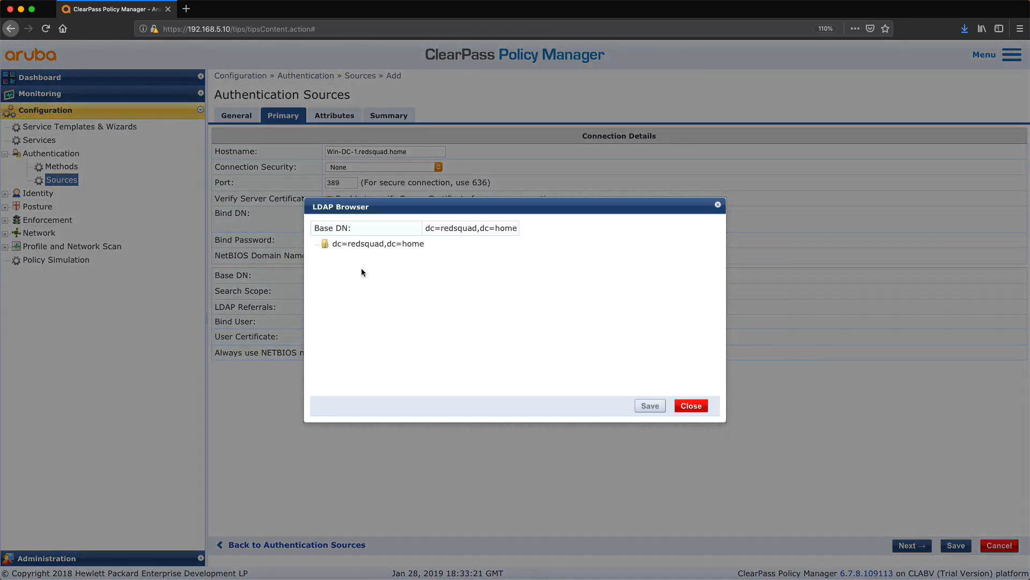
left_click(356, 244)
double_click(367, 245)
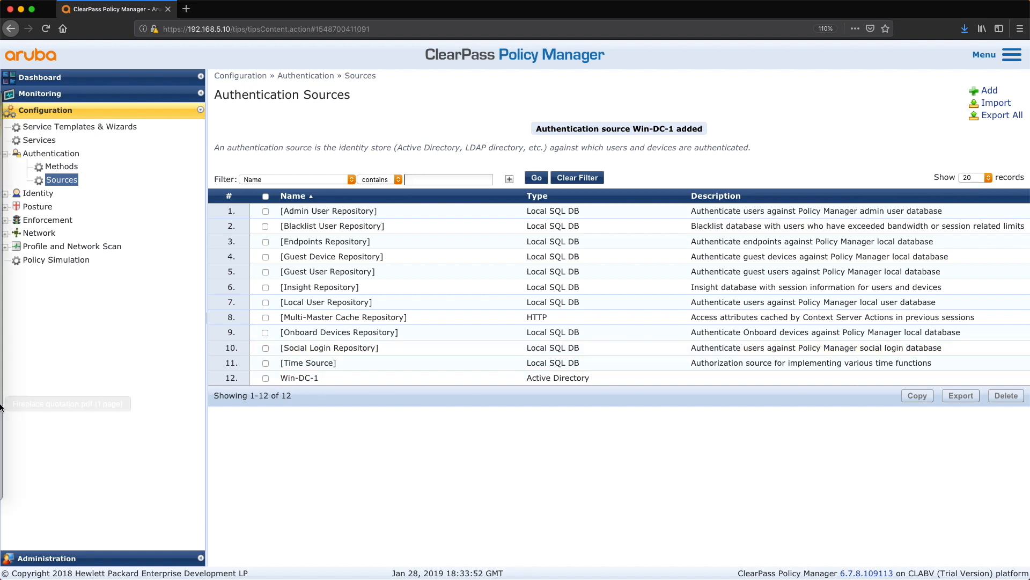
Step: Start adding a network device named AP-1 with IP address 192.168.5.100
left_click(34, 233)
left_click(60, 247)
left_click(948, 90)
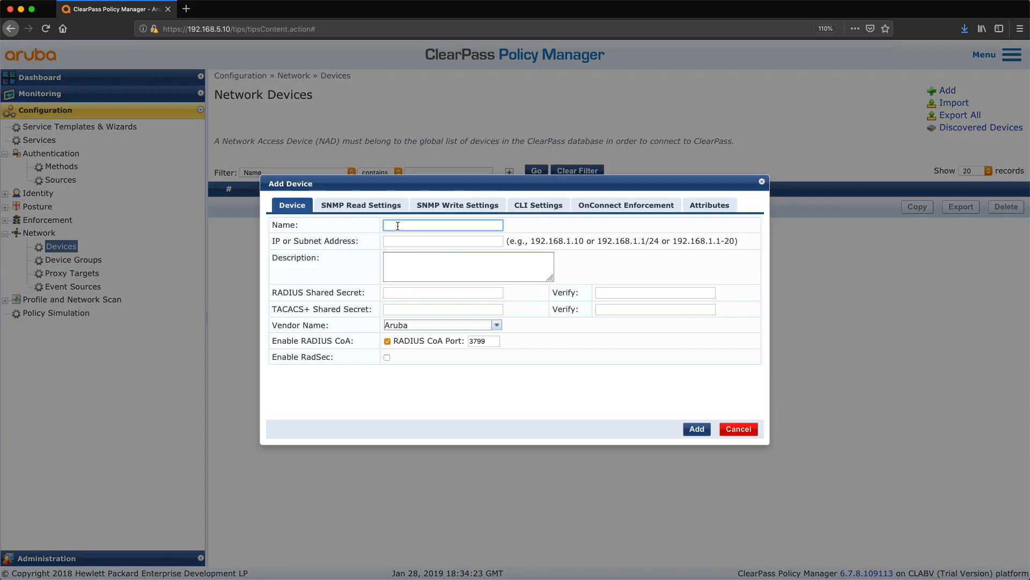
type("AP-1")
left_click(401, 242)
type("192.168.5.100")
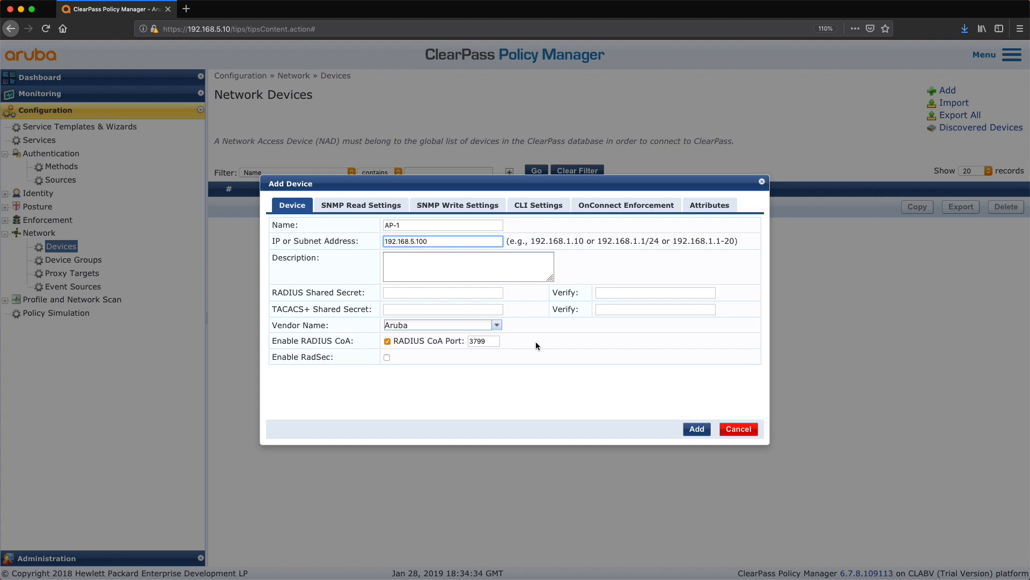
Step: Enter and verify the device's RADIUS shared secret, then add the AP-1 device
left_click(400, 293)
type("••••••••••")
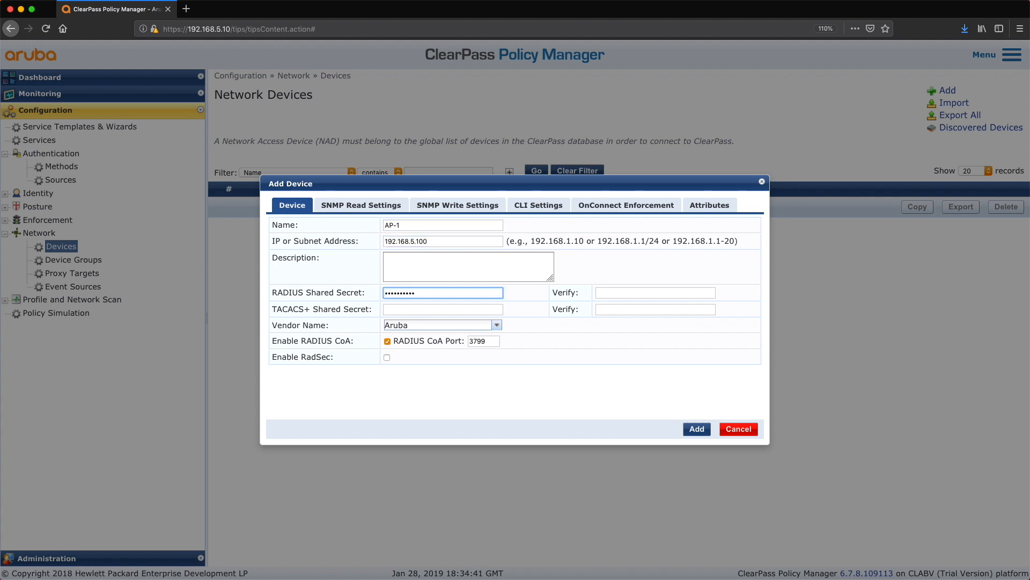
type("•••••")
key("Tab")
type("•••••••••••••••")
left_click(695, 429)
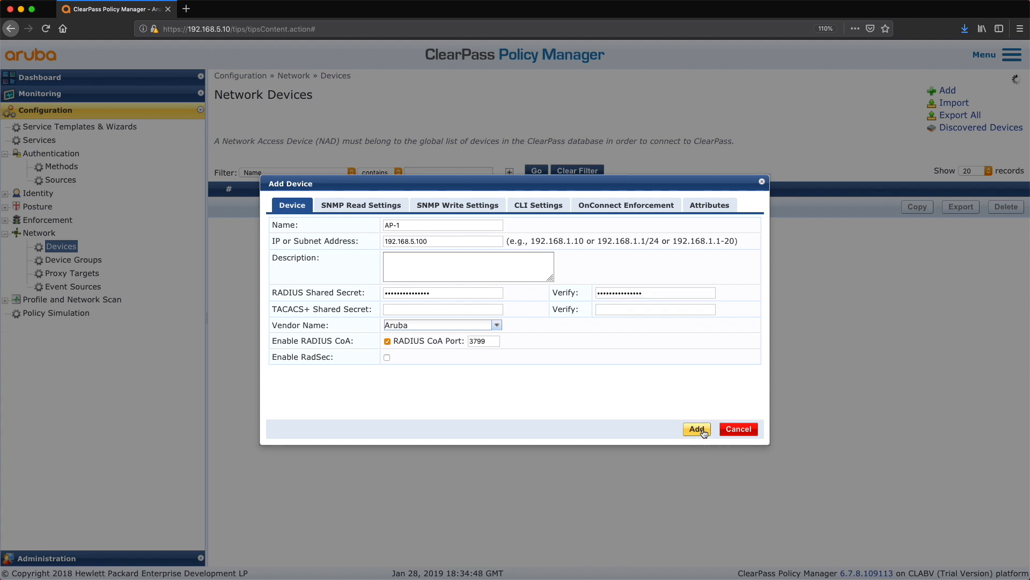
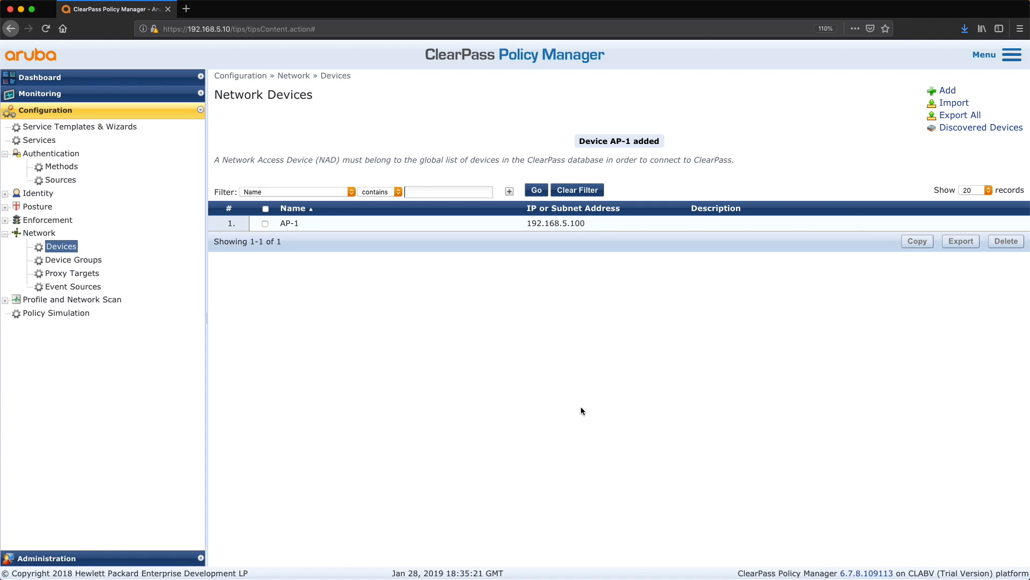
Step: Create a certificate signing request for ClearPass-5 with an empty SAN, entering and verifying the private key password
left_click(68, 559)
left_click(91, 264)
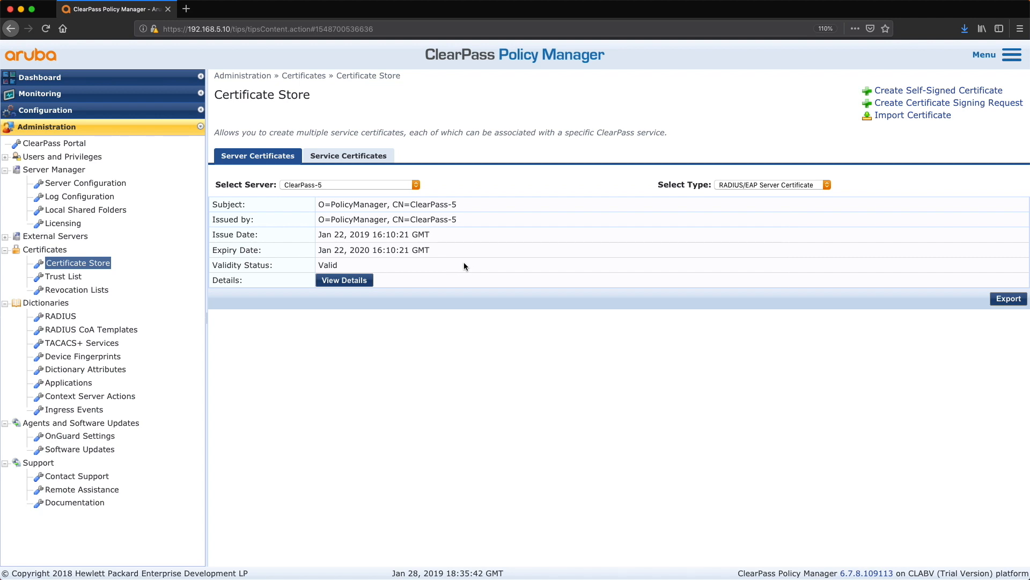
left_click(996, 106)
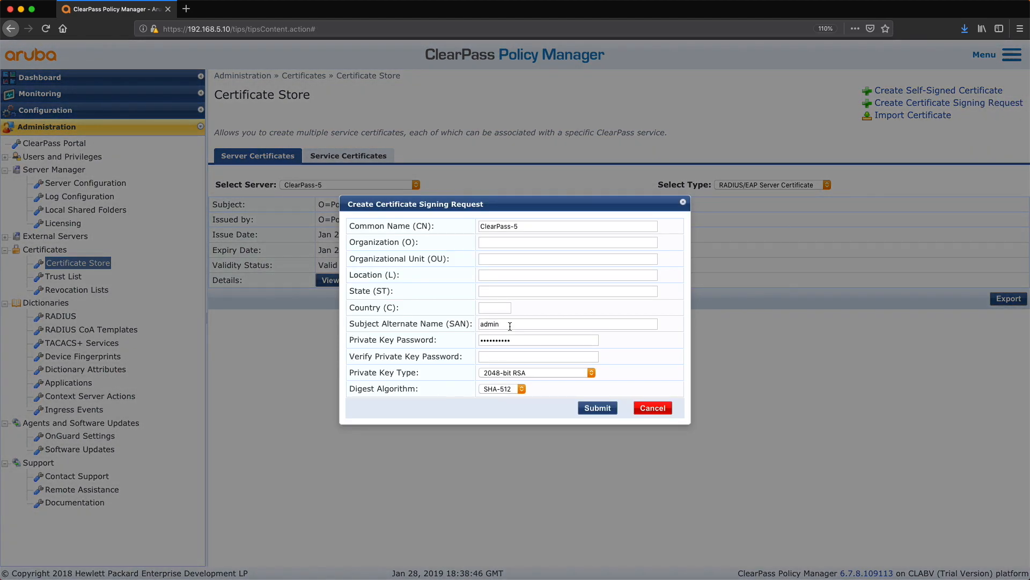
double_click(510, 324)
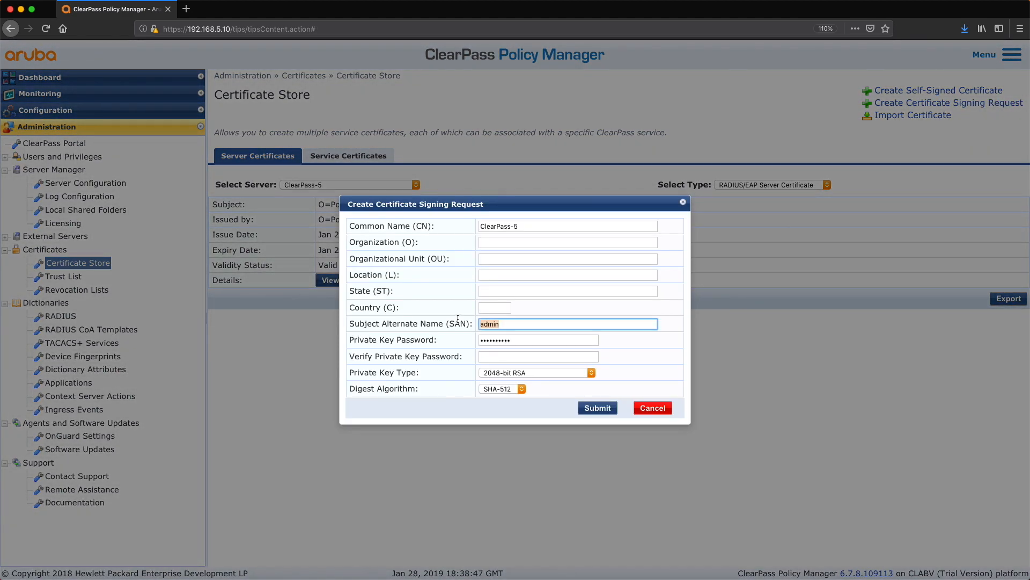
key("BackSpace")
key("Tab")
type("•••••••")
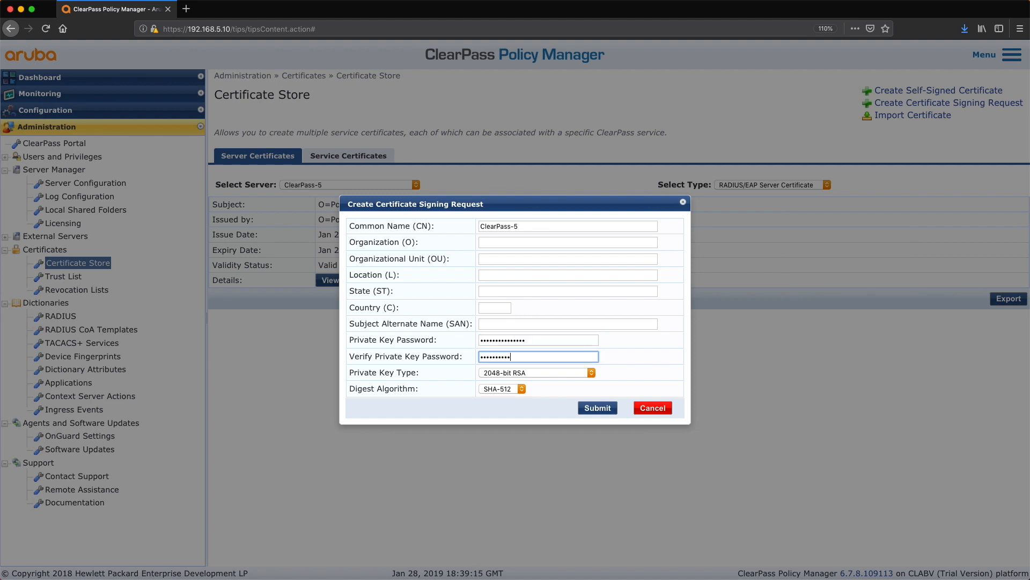
left_click(598, 407)
Step: Copy the generated CSR text and save it as CertSignRequest.csr, then close the request dialog
left_click_drag(597, 422, 348, 251)
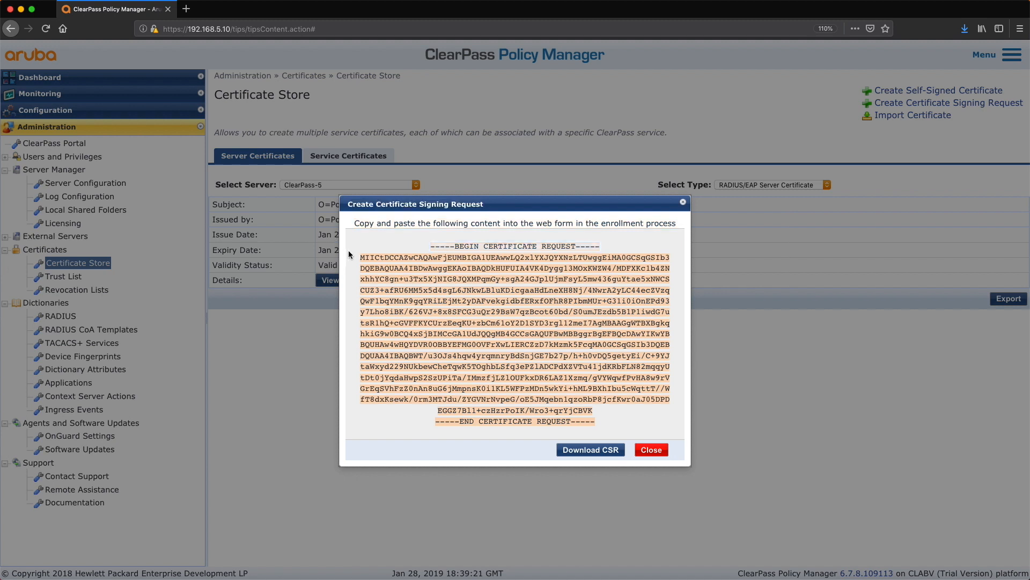
right_click(448, 273)
left_click(468, 280)
left_click(592, 450)
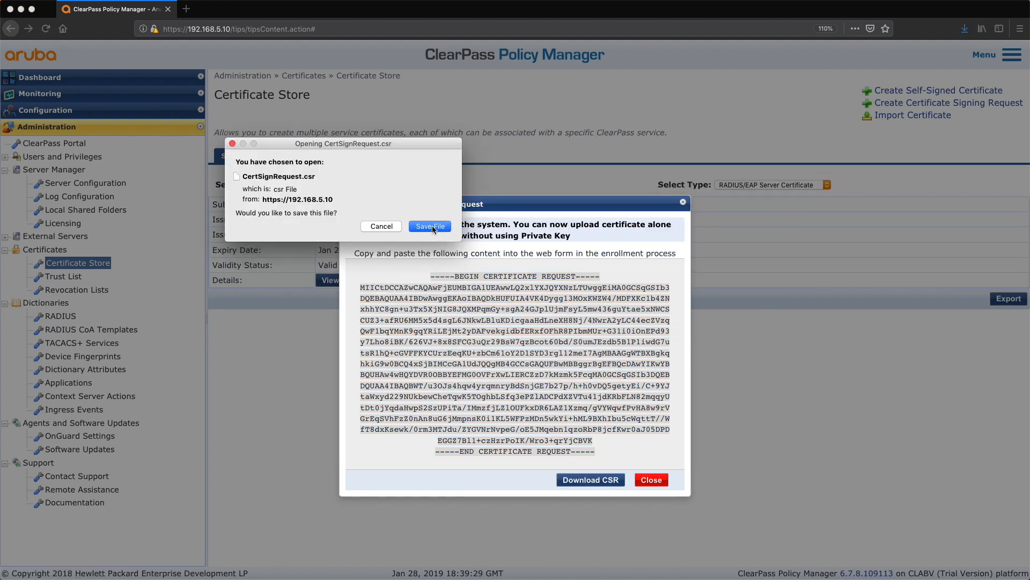
left_click(432, 226)
left_click(662, 482)
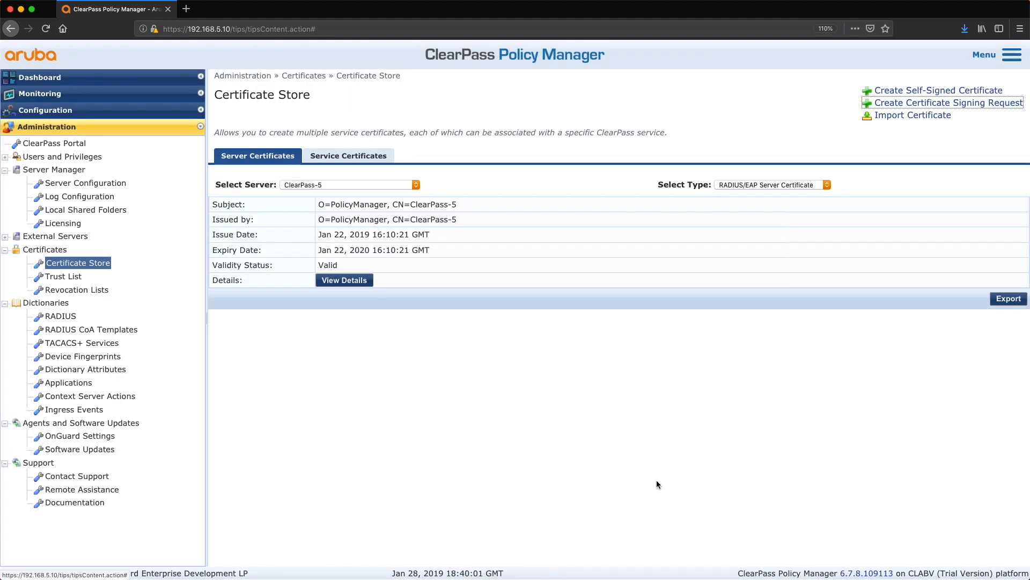
Step: Open 192.168.5.1/certsrv in a new tab and sign in with the saved credentials
left_click(186, 9)
type("192.168.5.1/certsrv")
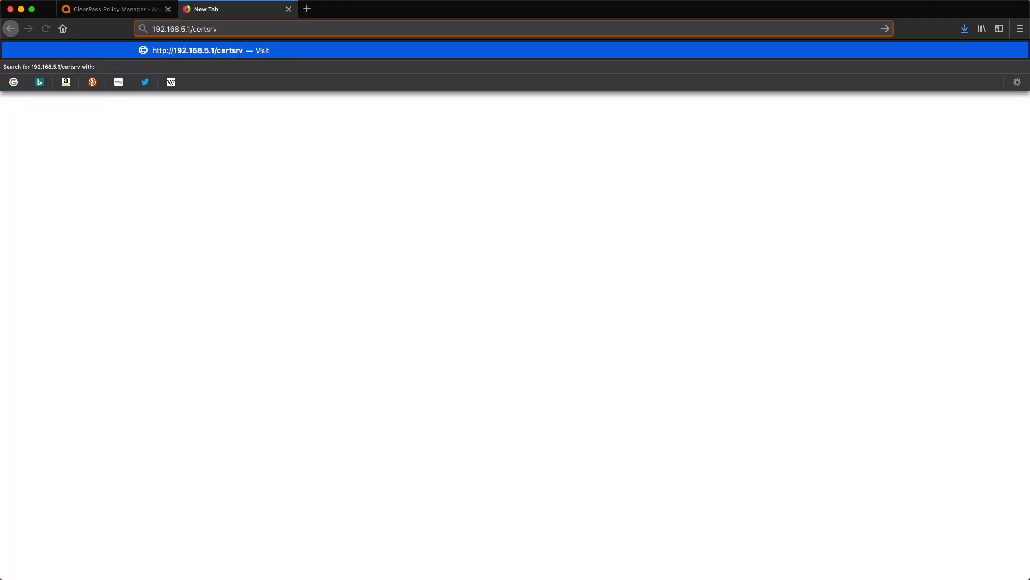
key("Return")
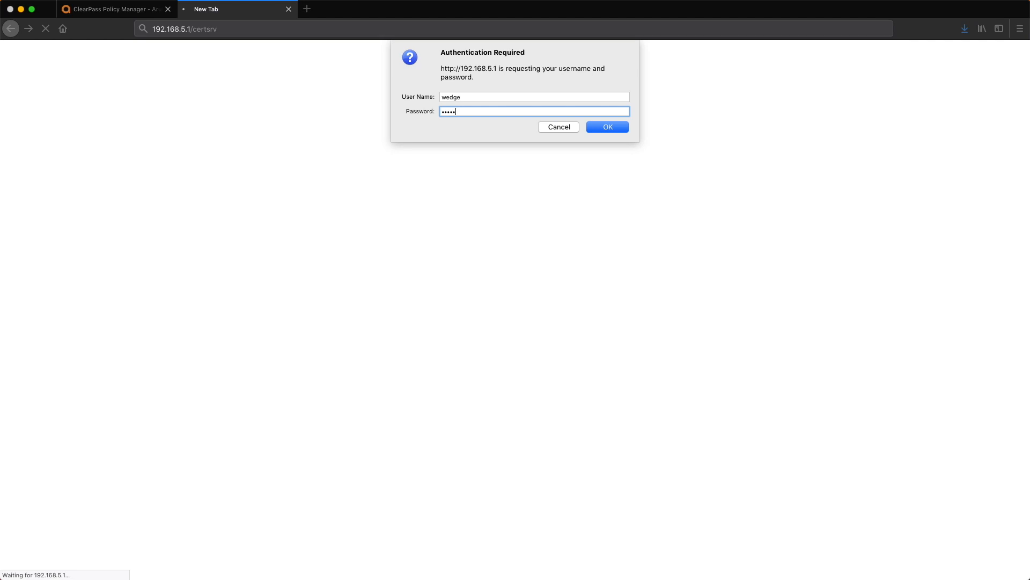
key("Return")
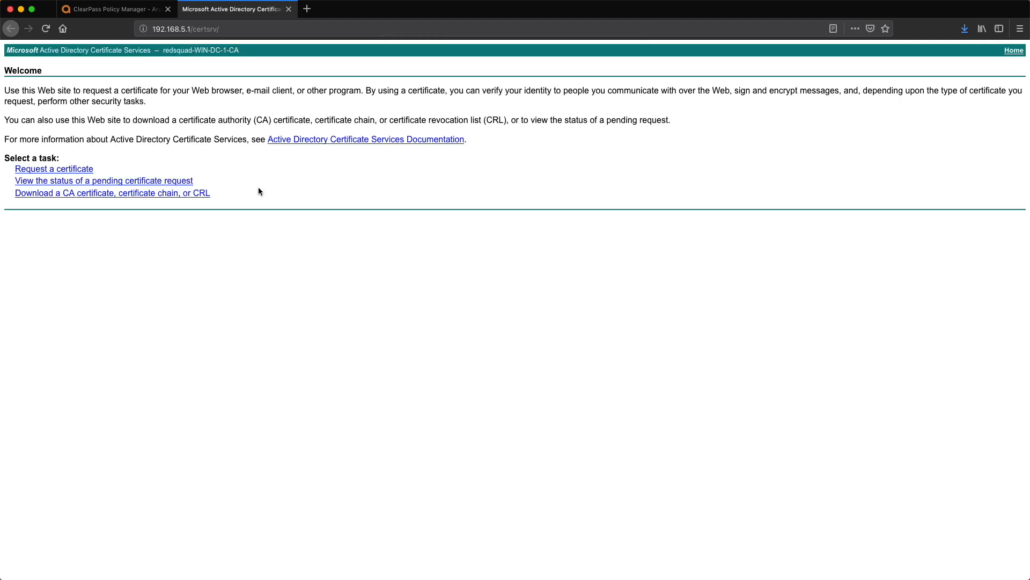
Step: Download the Base 64 encoded CA certificate from the certificate services site
left_click(86, 194)
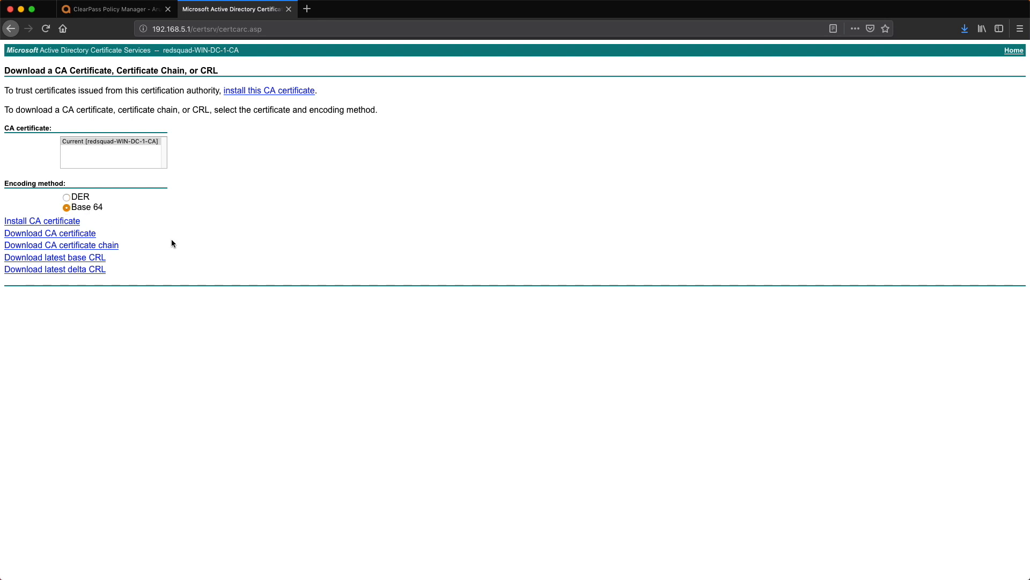
left_click(56, 235)
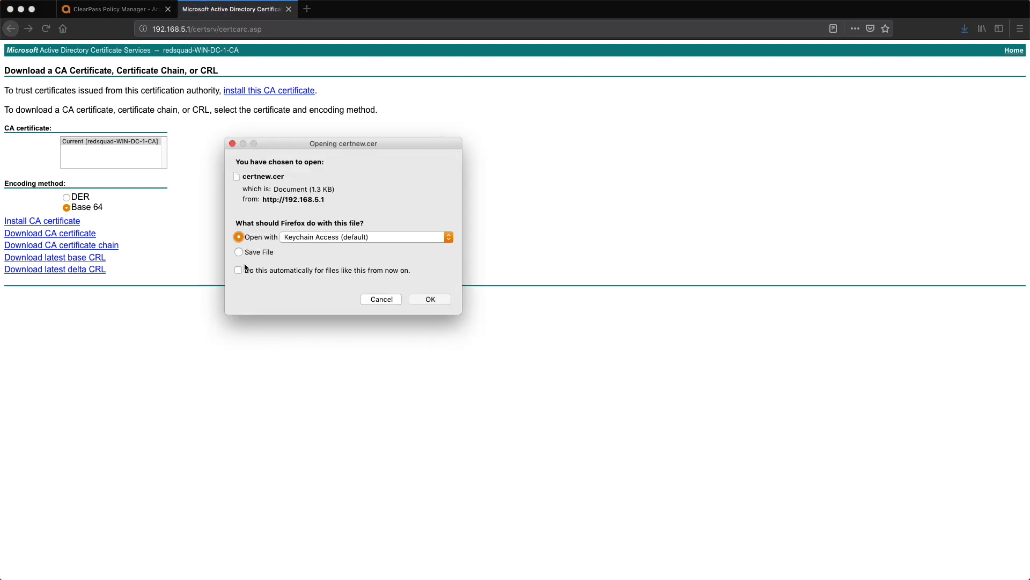
left_click(435, 301)
Step: Submit an advanced certificate request by pasting the CSR and choosing the Web Server template
left_click(11, 28)
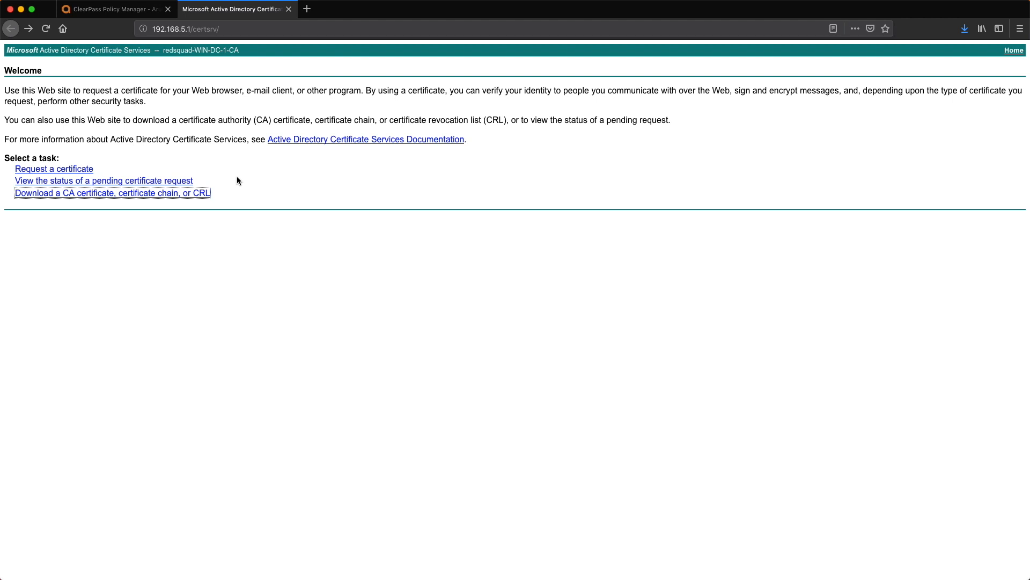
left_click(62, 168)
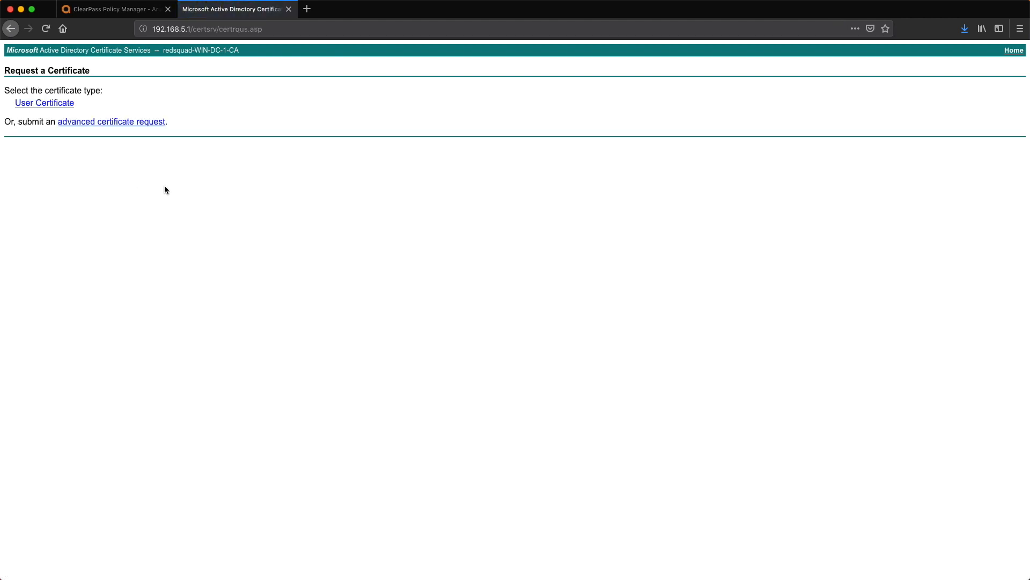
left_click(119, 122)
right_click(115, 137)
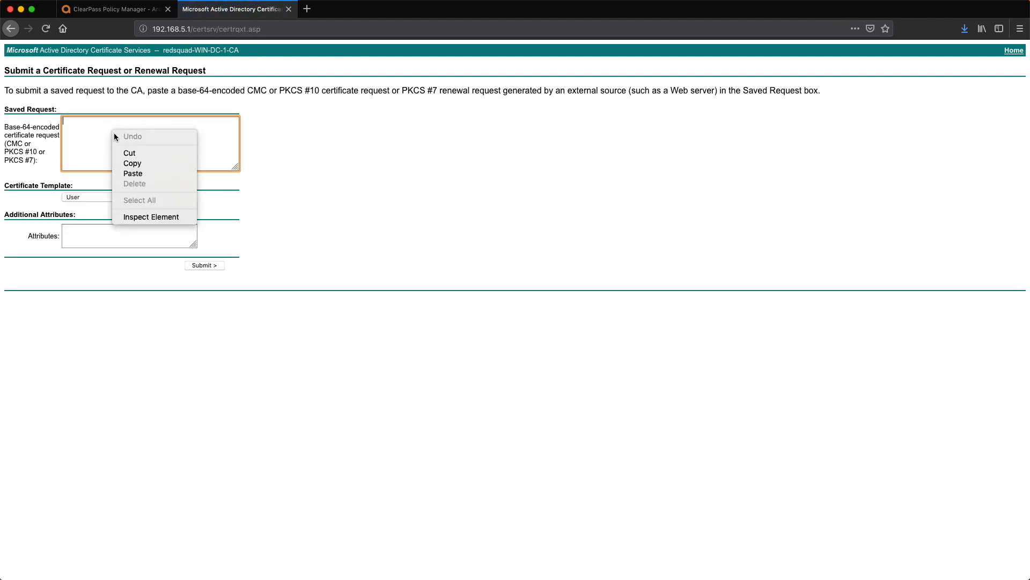
left_click(141, 173)
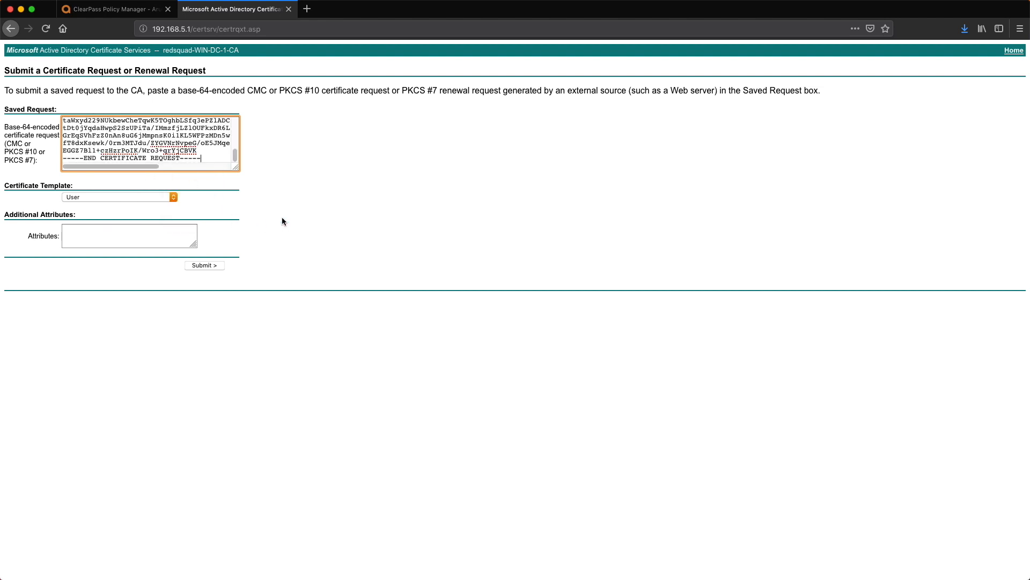
left_click(140, 197)
left_click(166, 237)
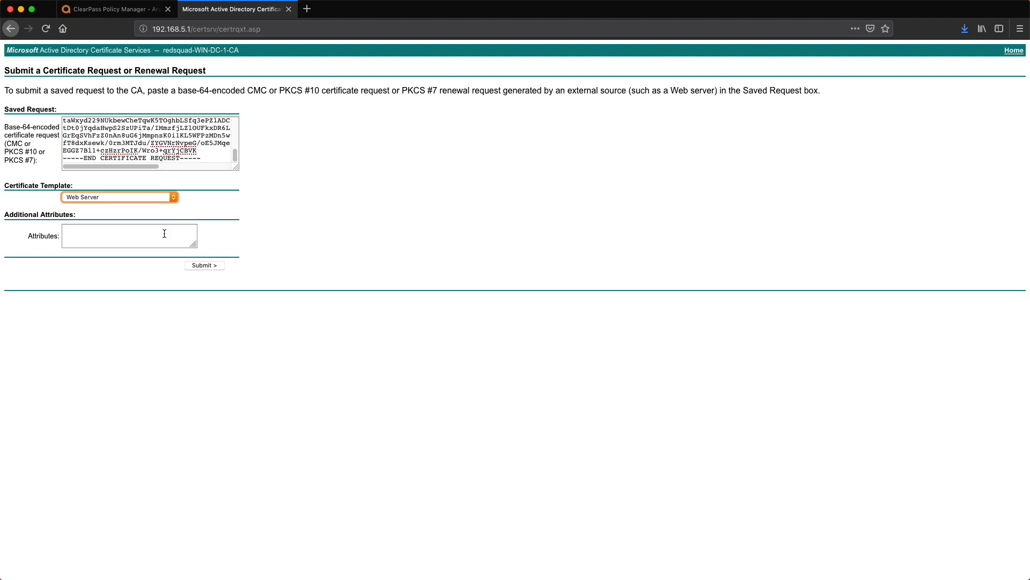
key("Return")
left_click(157, 111)
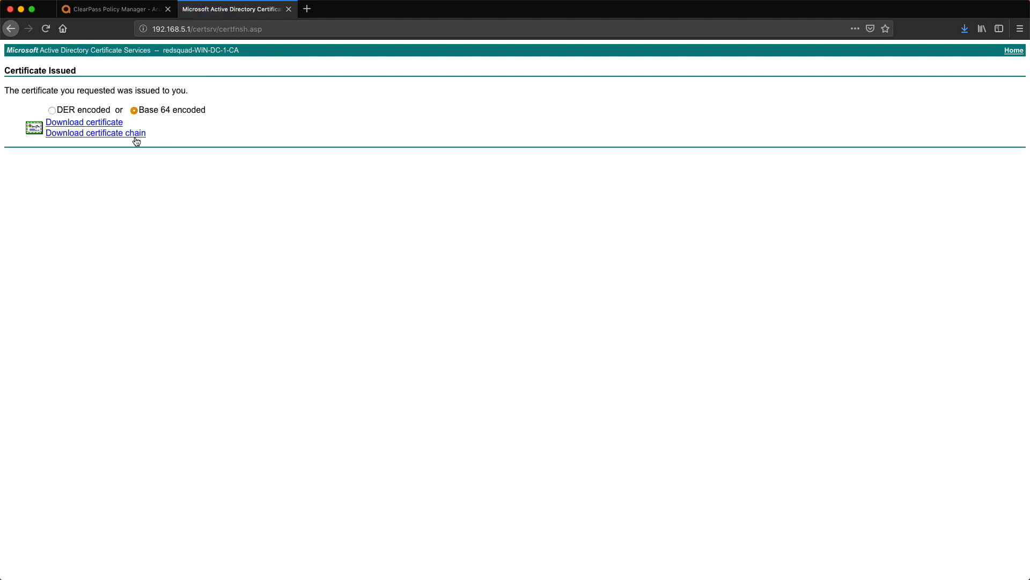
Step: Save the issued certificate in Base 64 encoding
left_click(81, 124)
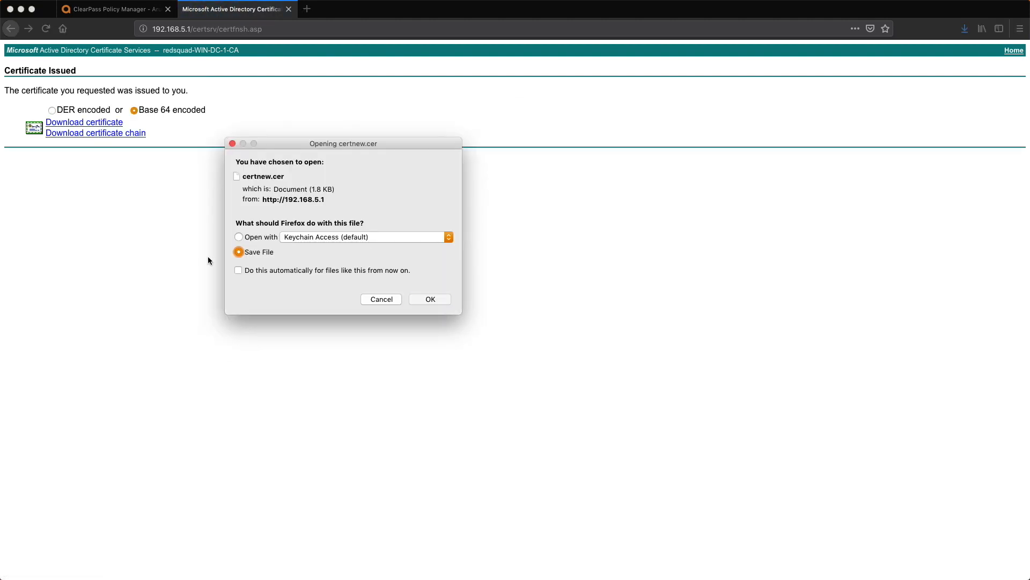
left_click(430, 298)
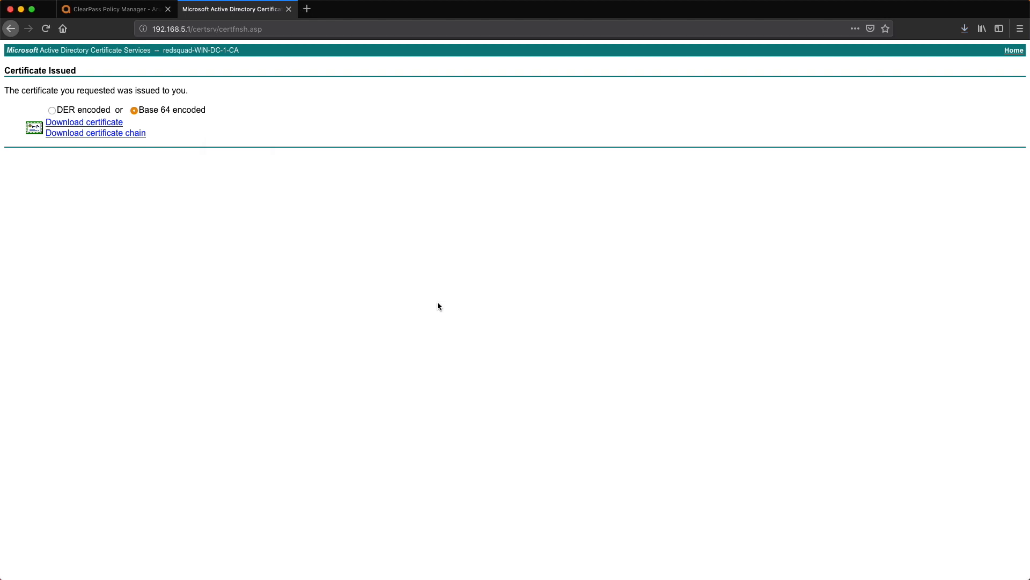
Step: Add the downloaded CA certificate certnew.cer to the ClearPass certificate trust list
key("ctrl+shift+Tab")
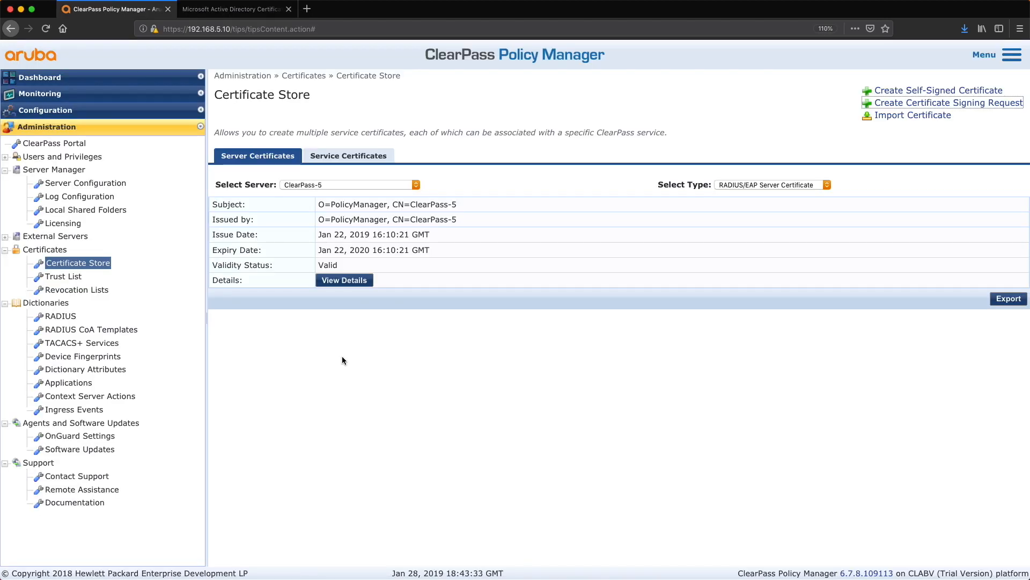
left_click(64, 276)
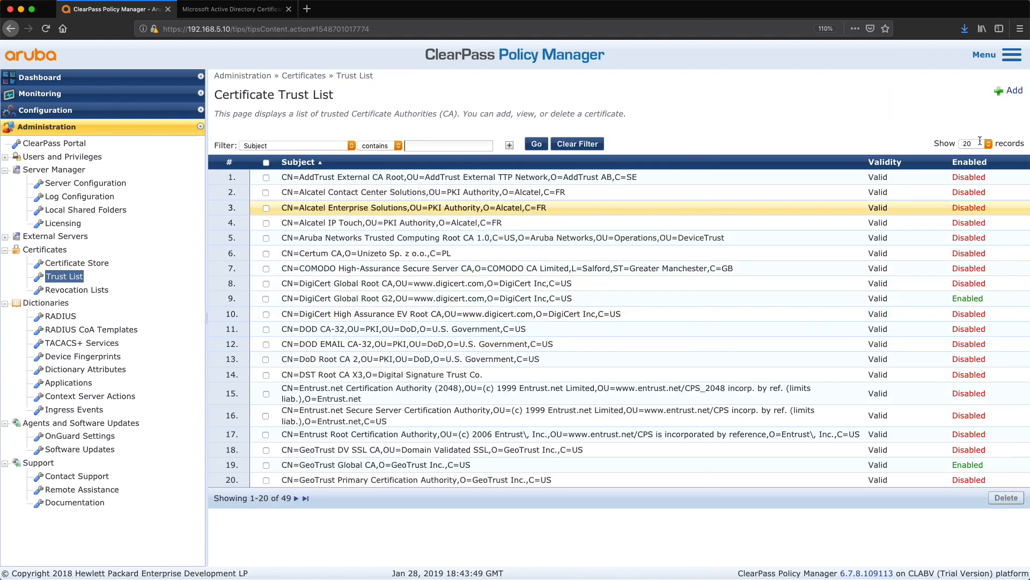
left_click(1013, 92)
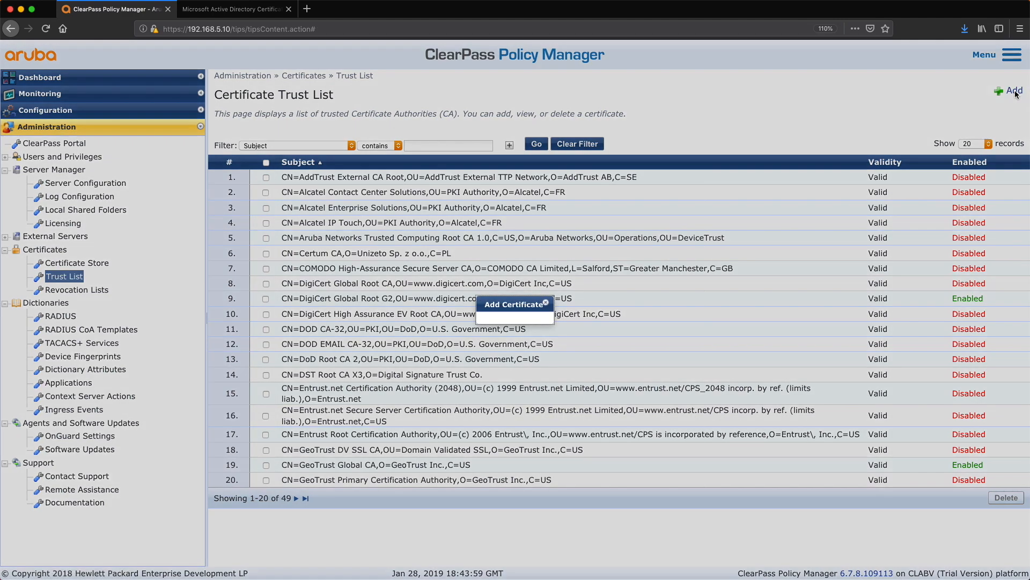
left_click(456, 311)
key("Up")
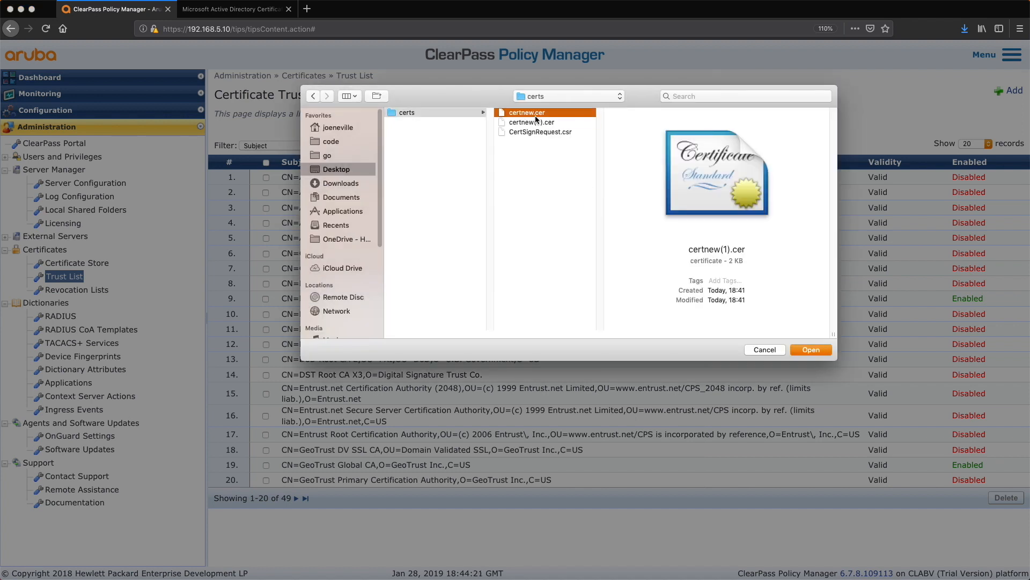
left_click(533, 121)
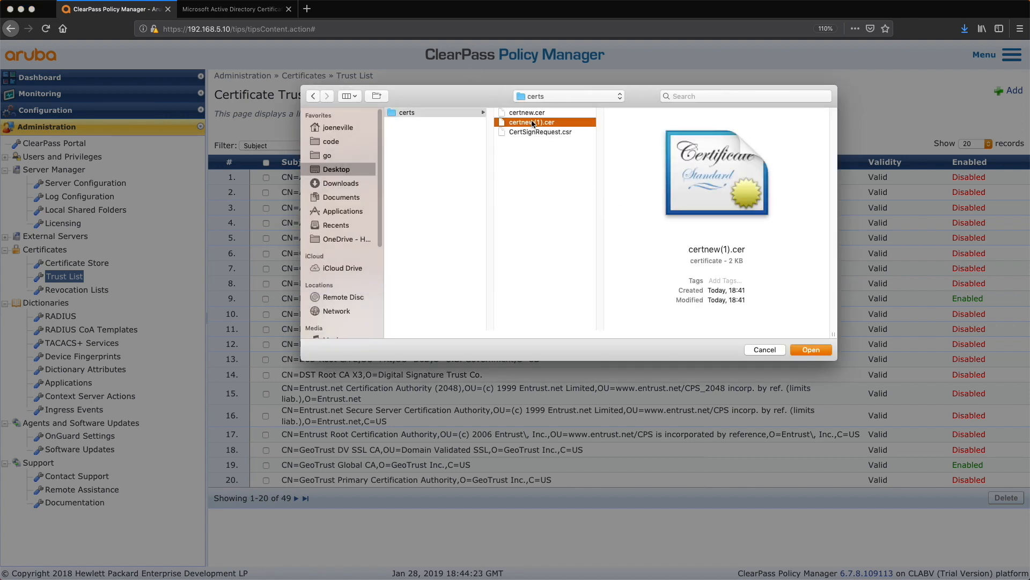
left_click(526, 114)
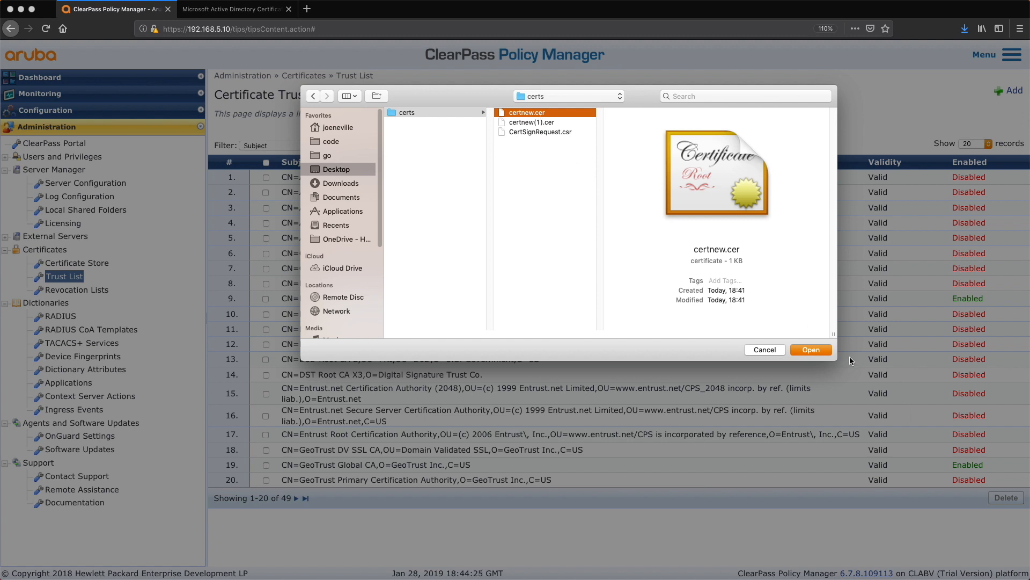
left_click(818, 350)
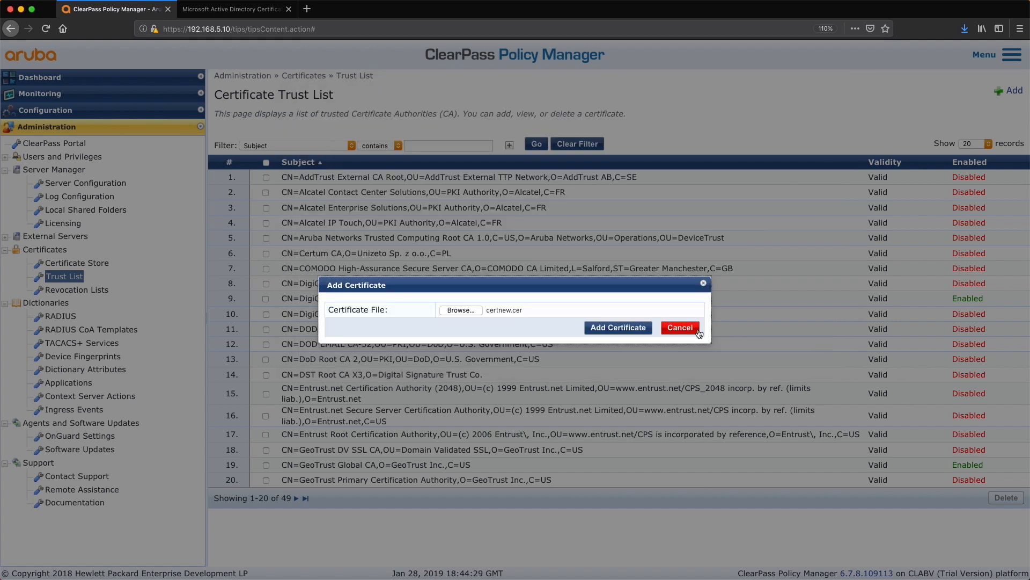
left_click(622, 329)
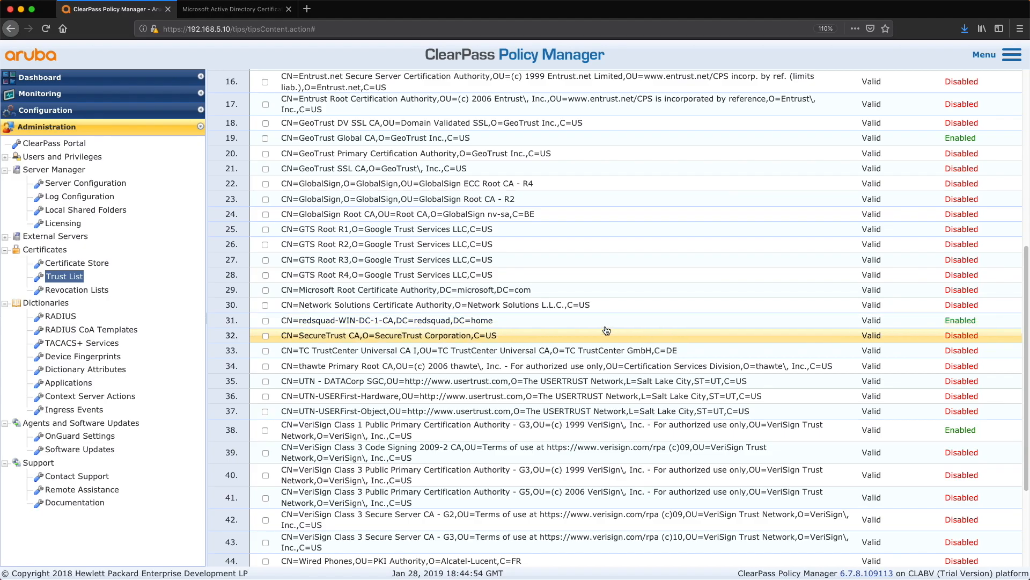
Step: View the details of the redsquad-WIN-DC-1-CA trust list entry
left_click(542, 321)
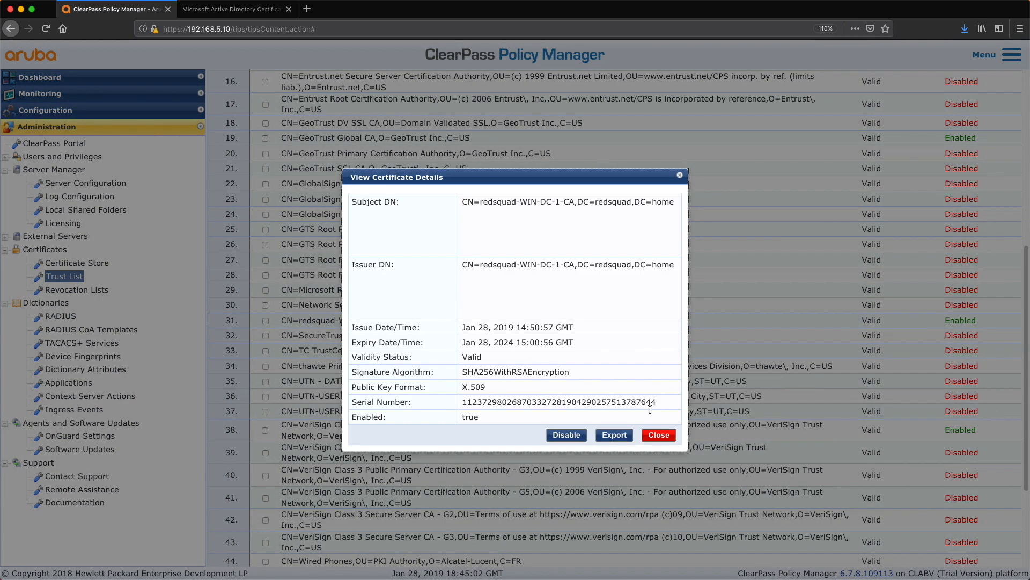
left_click(659, 435)
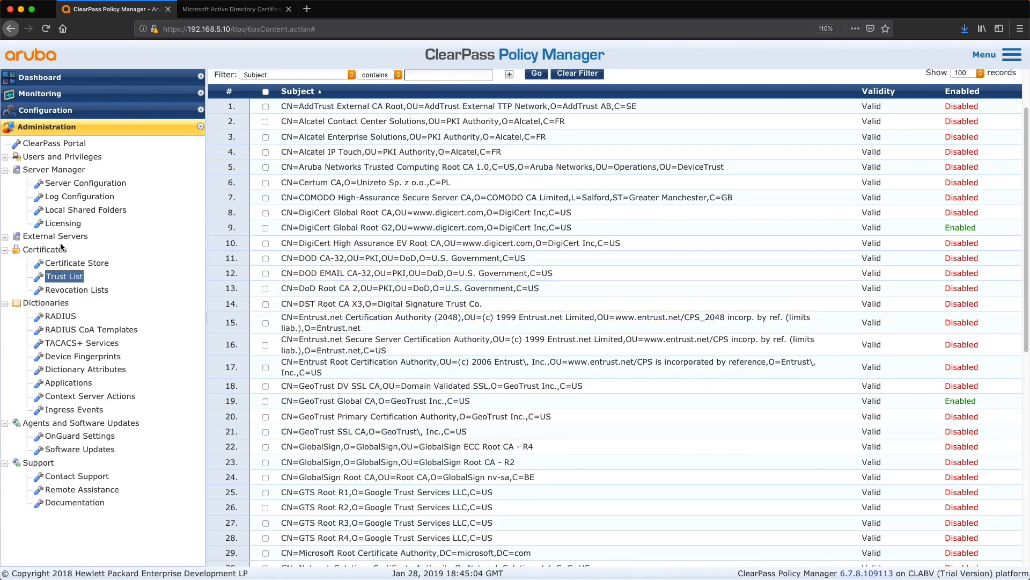
Step: Import the CA-signed certnew(1).cer as the ClearPass-5 RADIUS/EAP server certificate using the saved private key
left_click(77, 262)
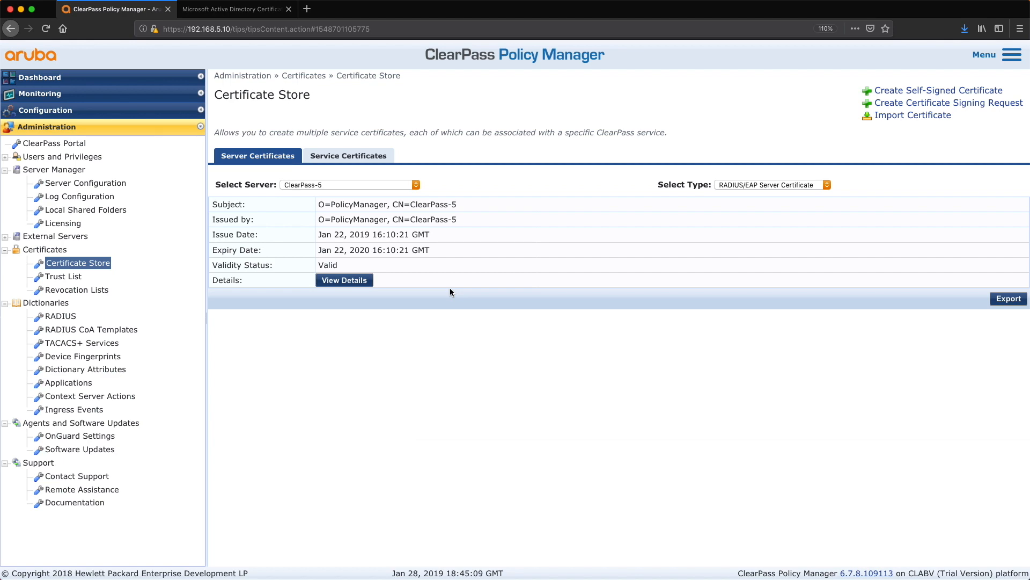
left_click(928, 115)
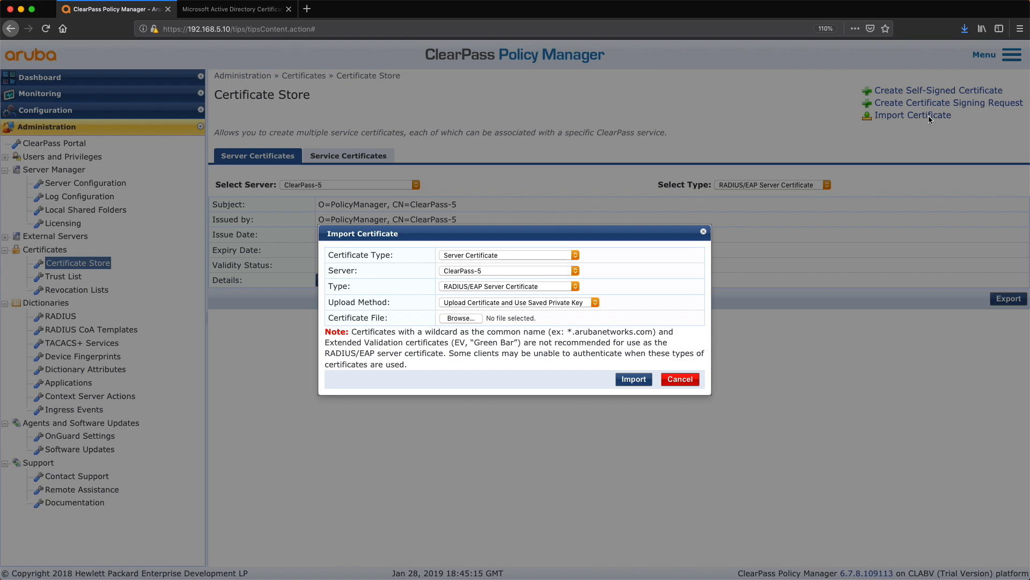
left_click(680, 379)
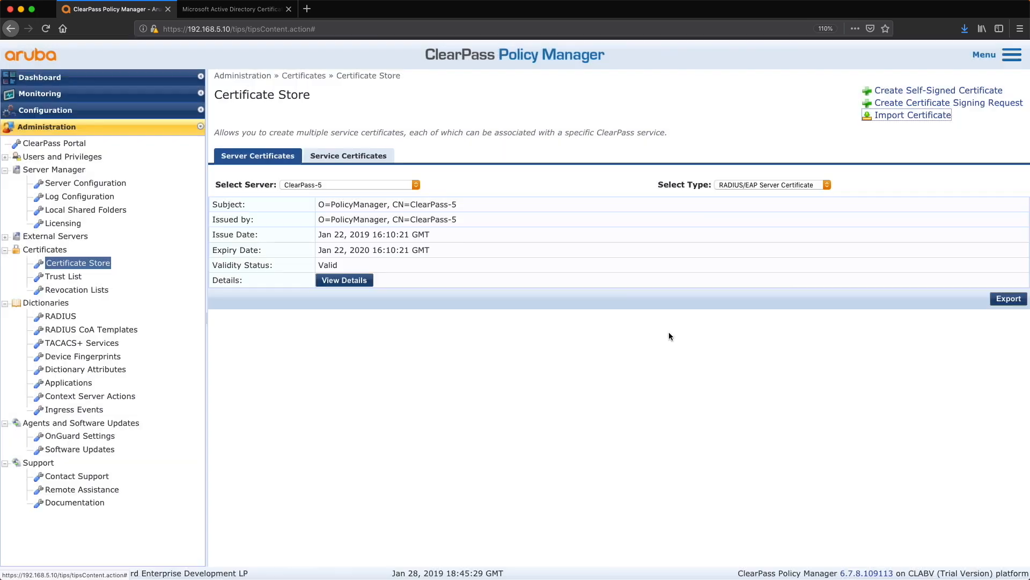
left_click(915, 118)
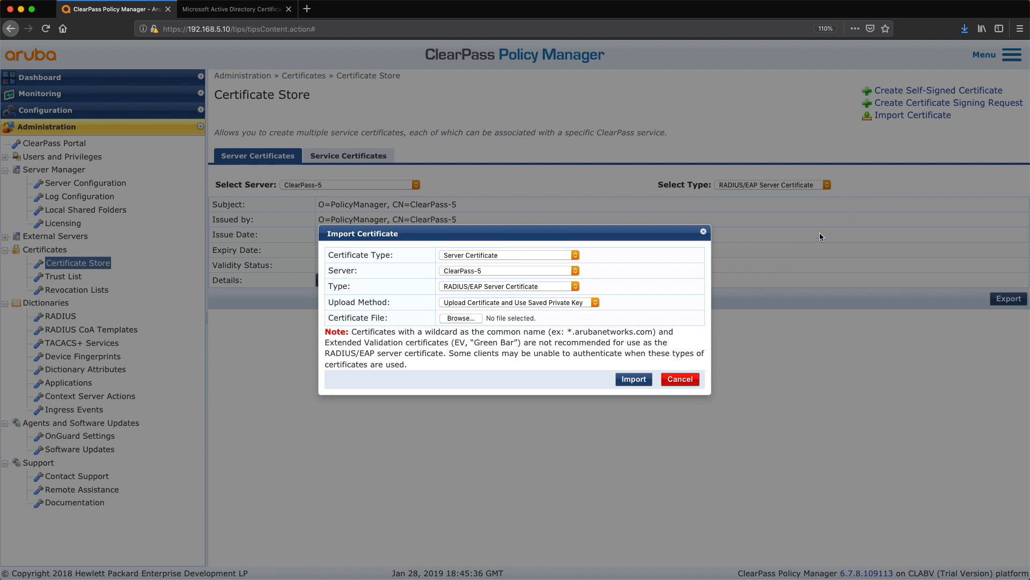
left_click(460, 318)
left_click(435, 123)
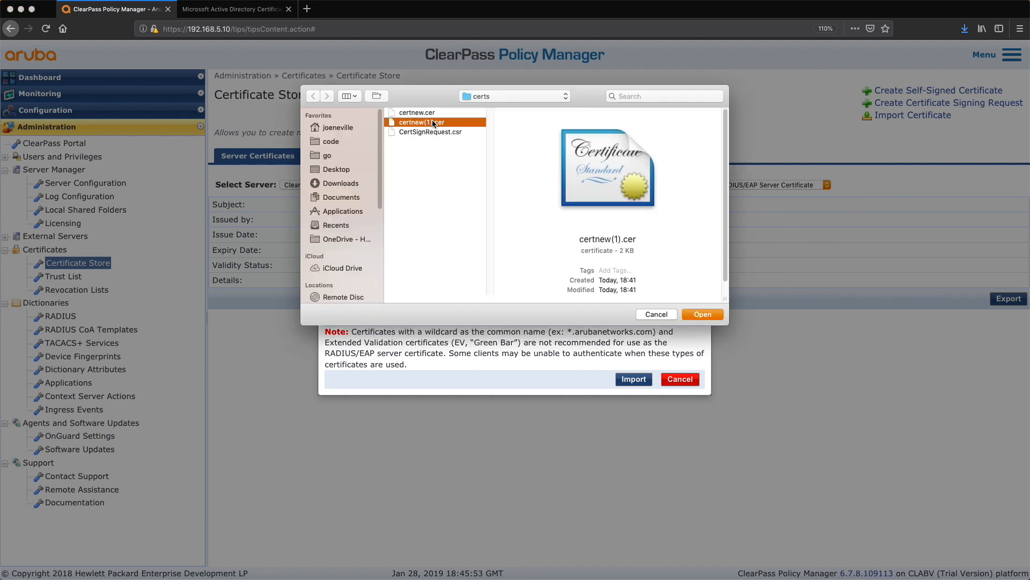
left_click(696, 316)
left_click(629, 380)
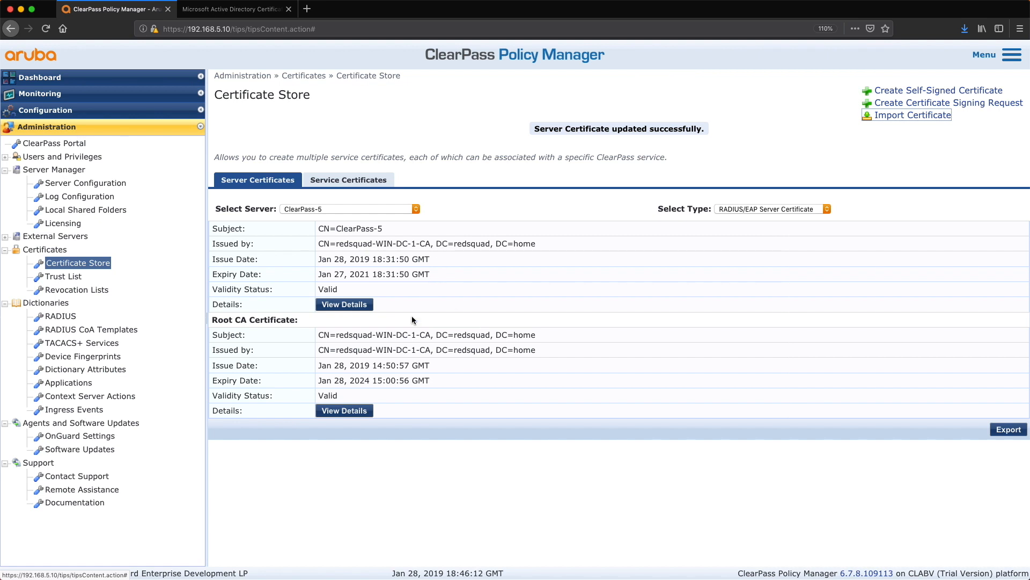
left_click_drag(376, 244, 429, 246)
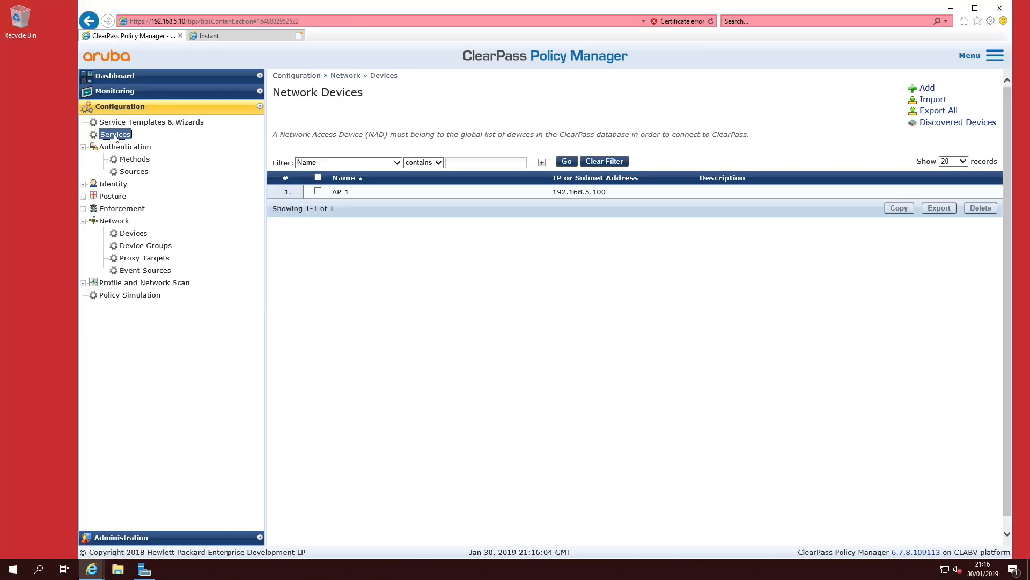
Step: Add an Aruba 802.1X Wireless service named red_802.1X_Wireless
left_click(115, 135)
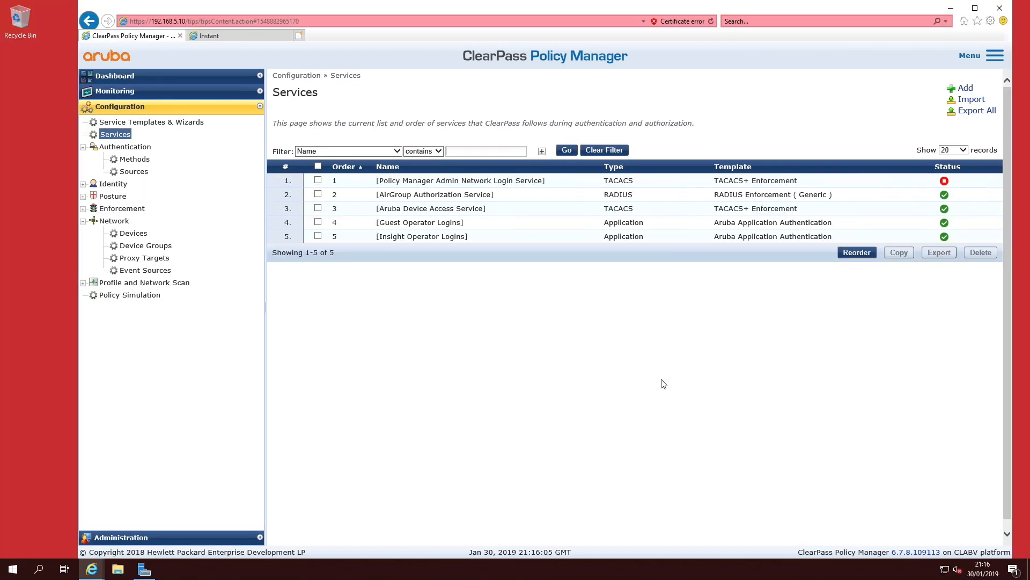
left_click(966, 89)
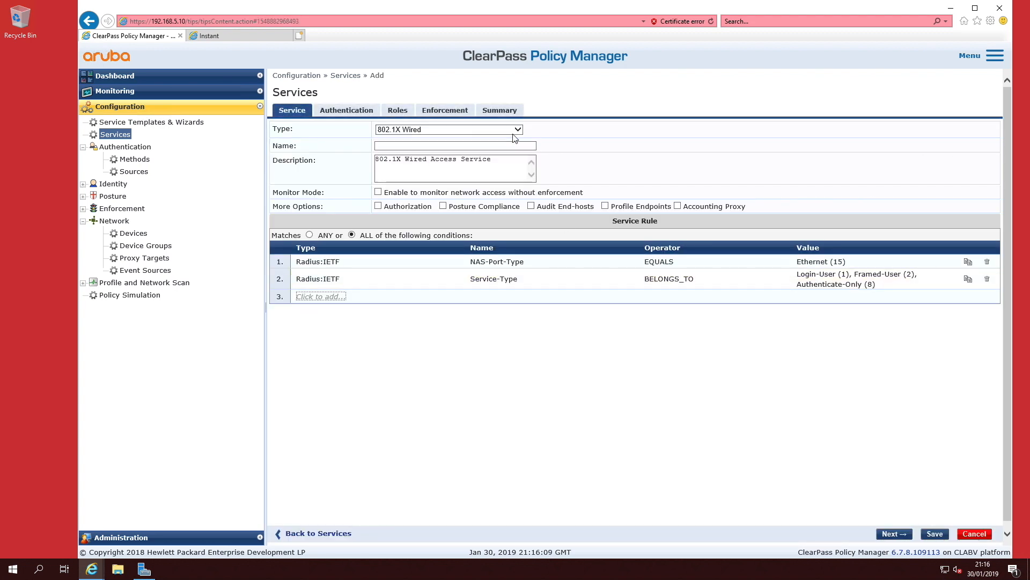
left_click(517, 130)
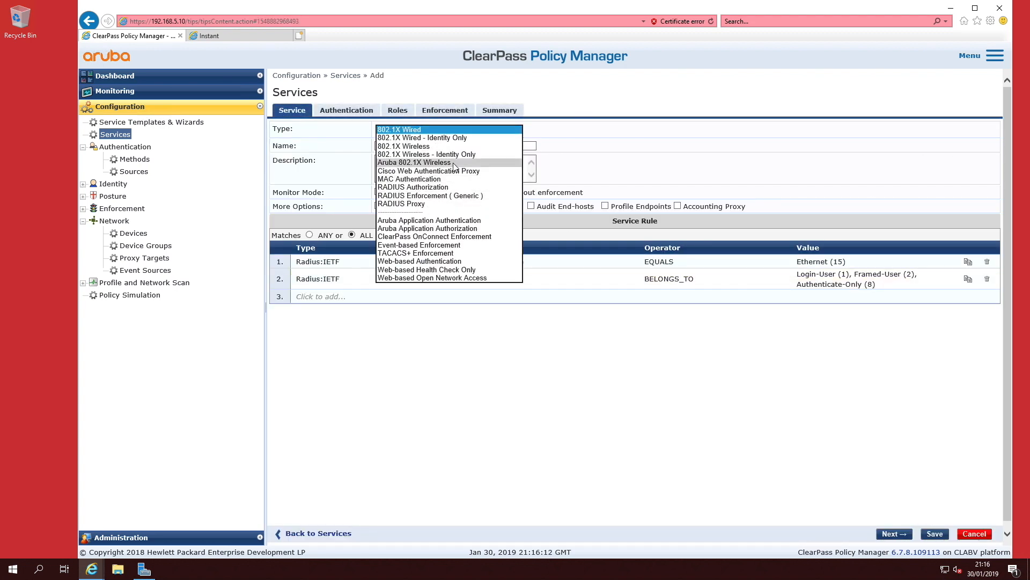
left_click(454, 164)
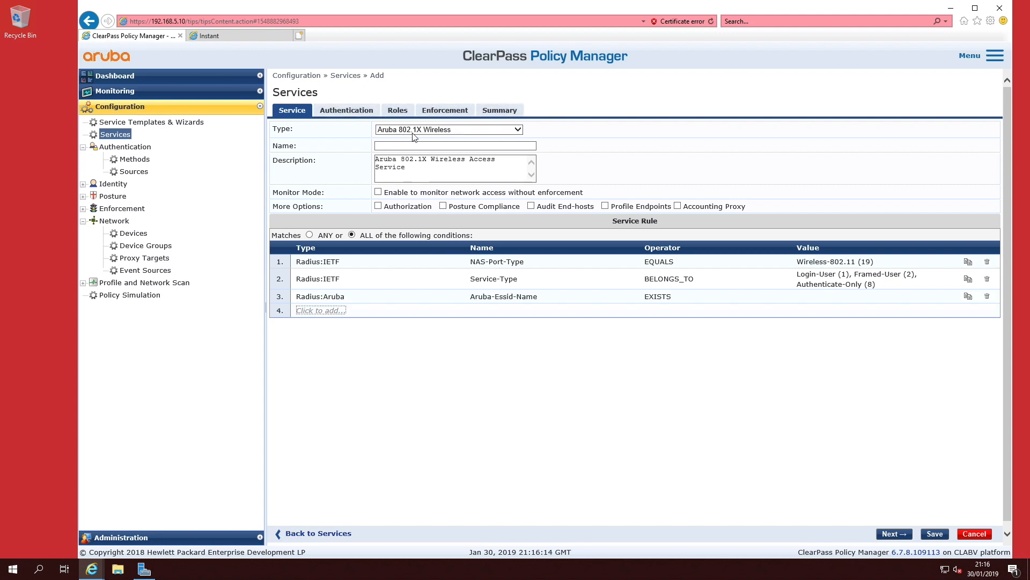
left_click(389, 147)
type("red_802.1X_Wireless")
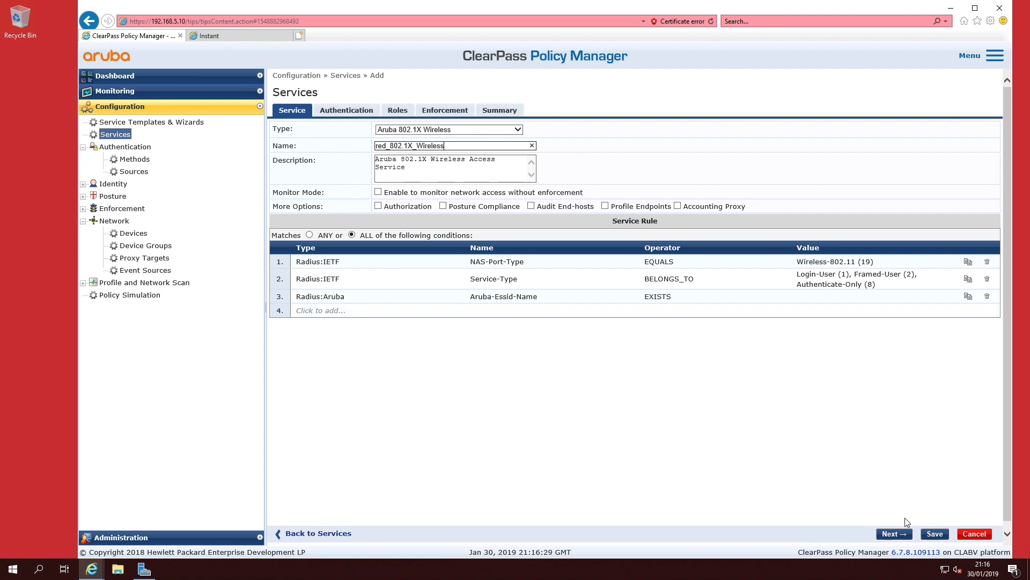
left_click(894, 533)
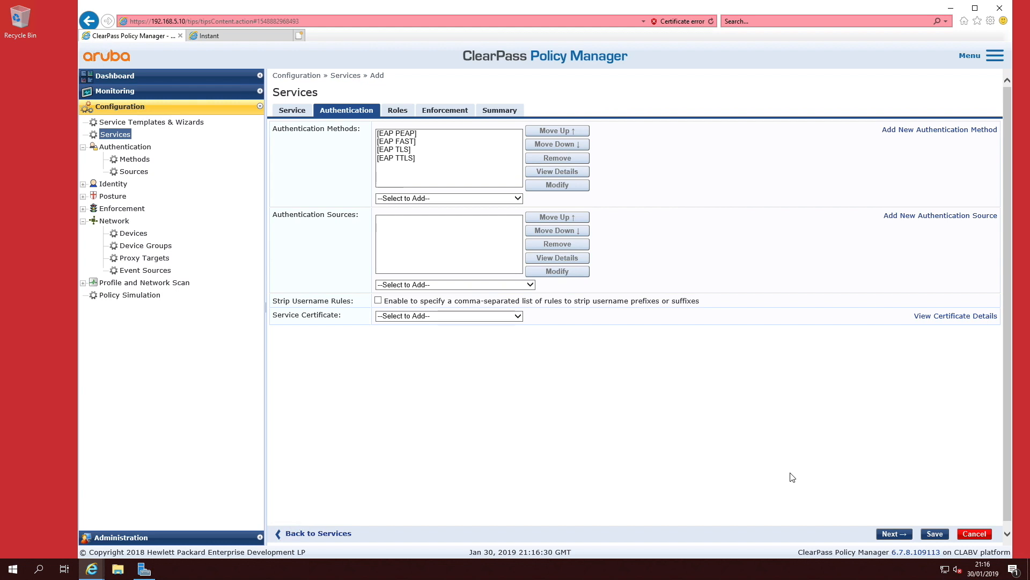
Step: Remove EAP FAST and EAP TTLS from the service's authentication methods
left_click(397, 141)
left_click(556, 158)
left_click(412, 151)
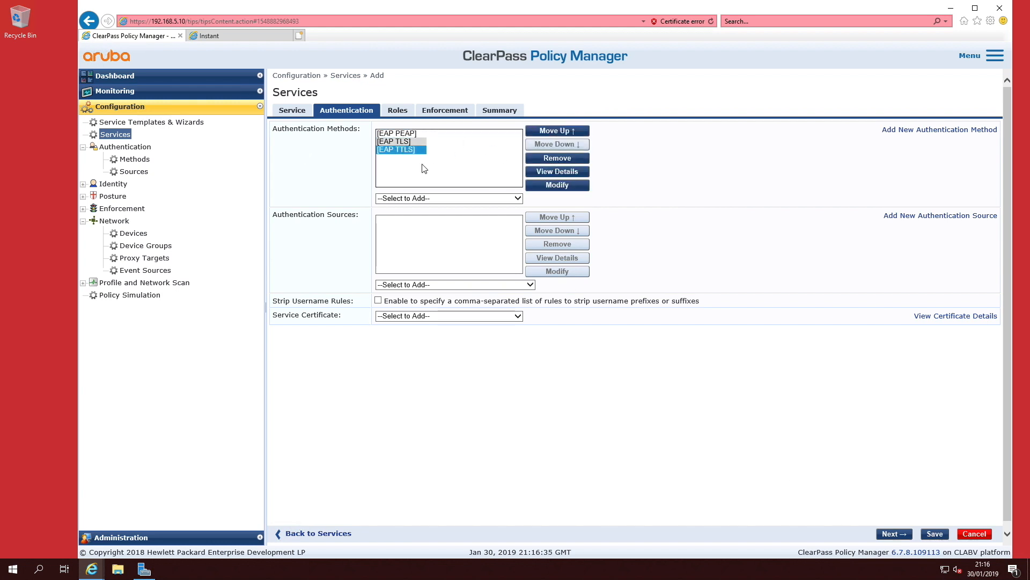
left_click(575, 163)
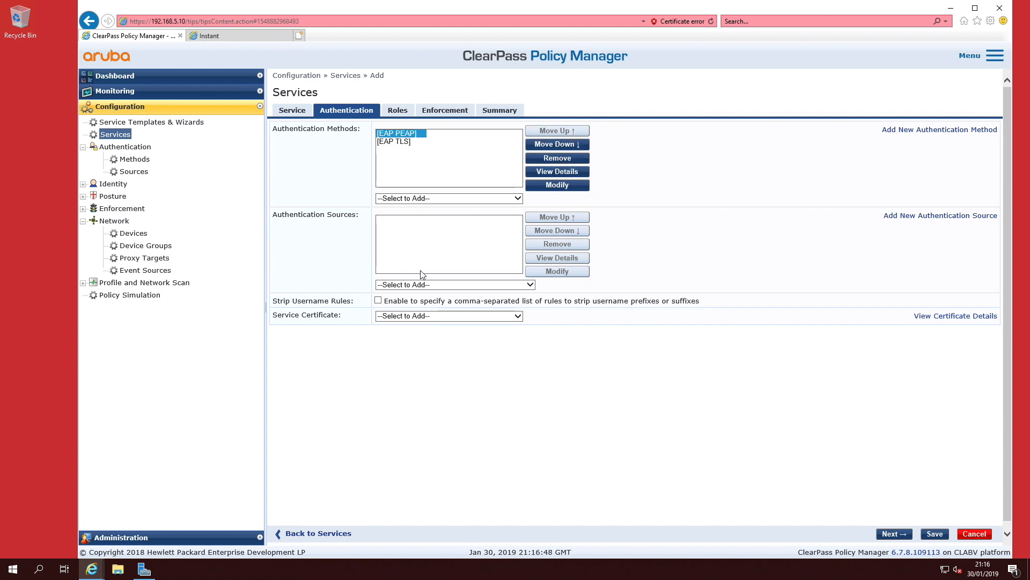
Step: Add Win-DC-1 Active Directory as the authentication source and save the service
left_click(525, 285)
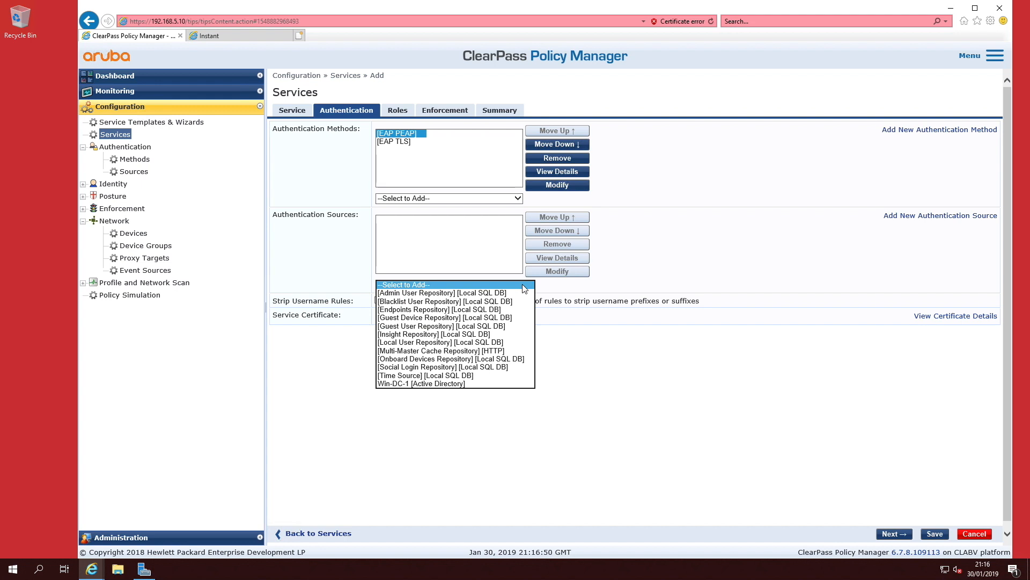
left_click(398, 384)
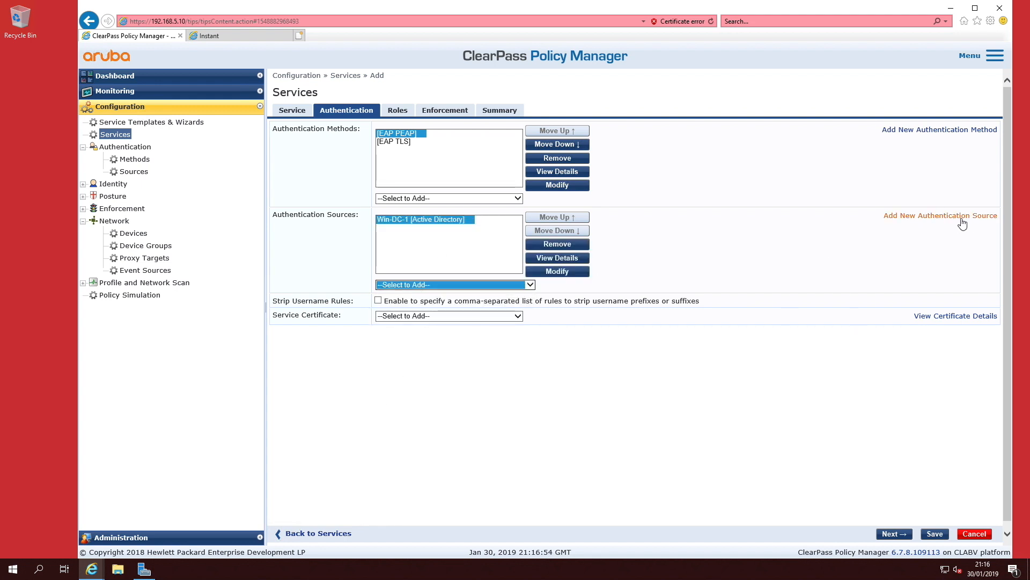
left_click(903, 535)
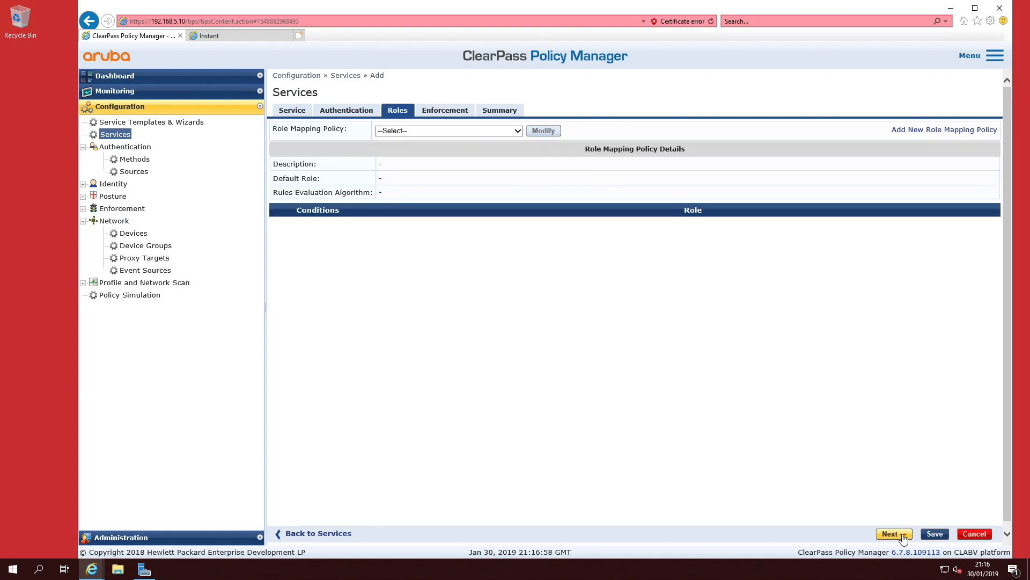
left_click(904, 536)
left_click(904, 535)
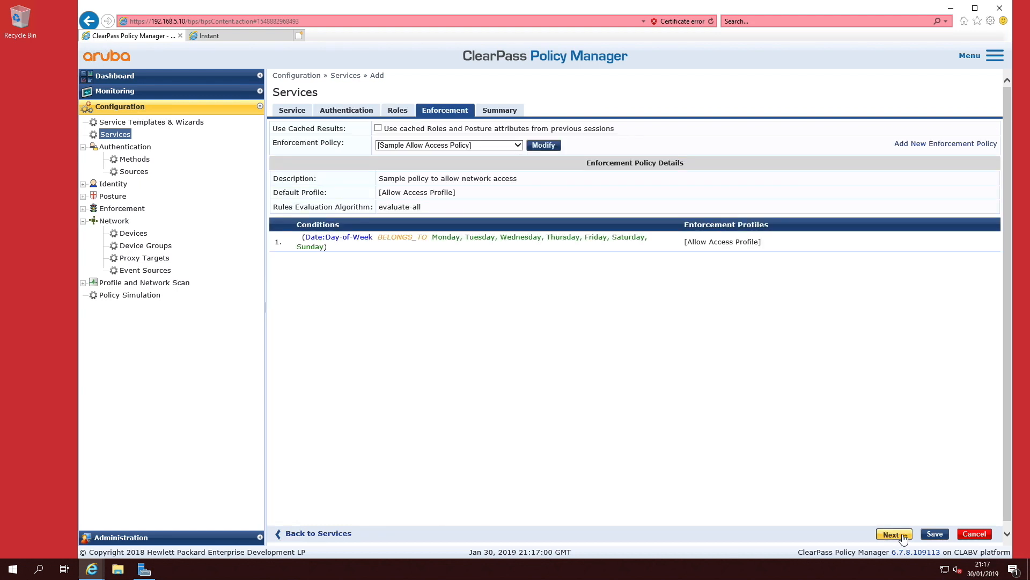
left_click(935, 533)
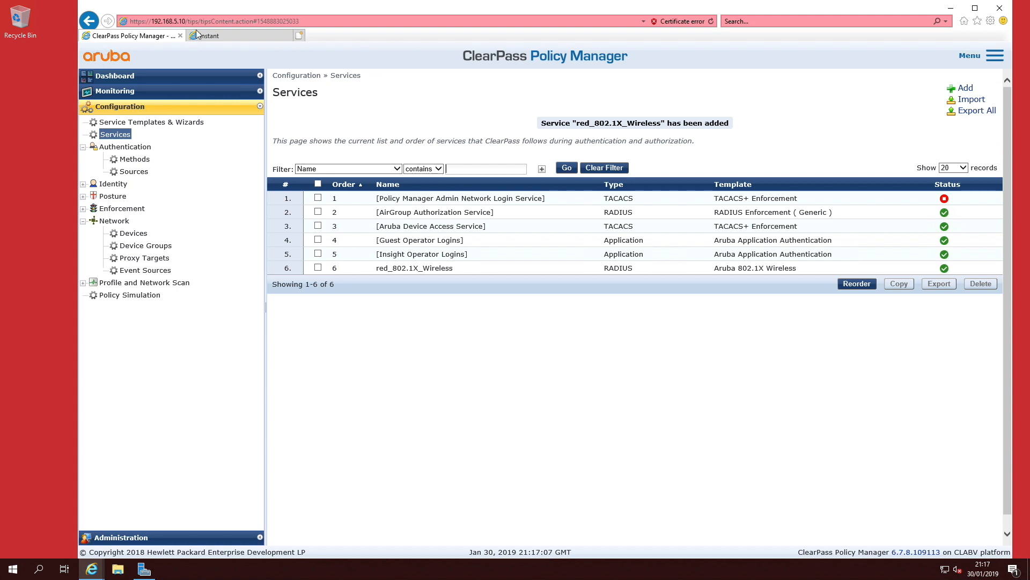
Step: On the Instant controller, add a RADIUS authentication server ClearPass-5 at 192.168.5.10 with its shared secret, and save
left_click(226, 36)
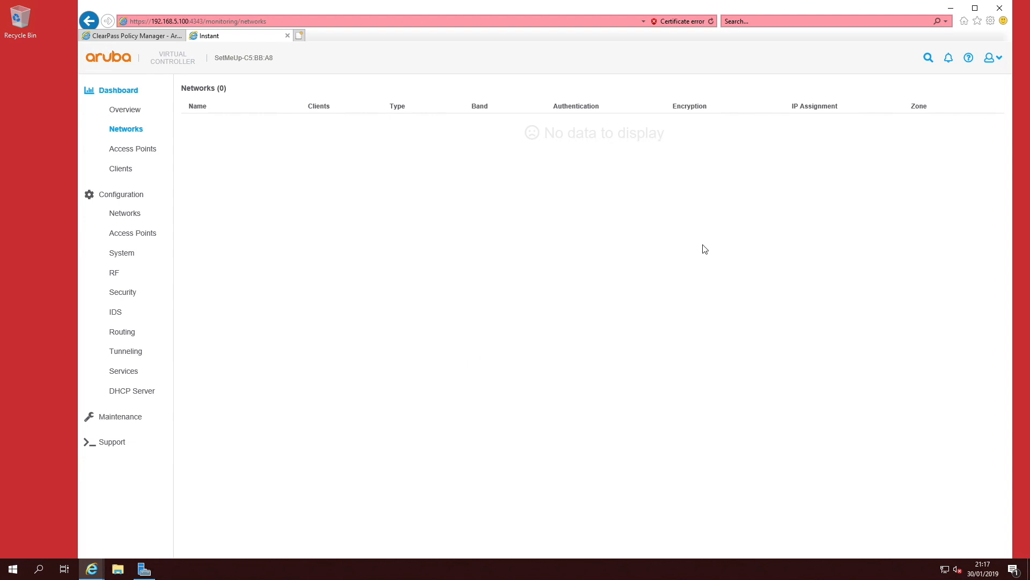
left_click(131, 109)
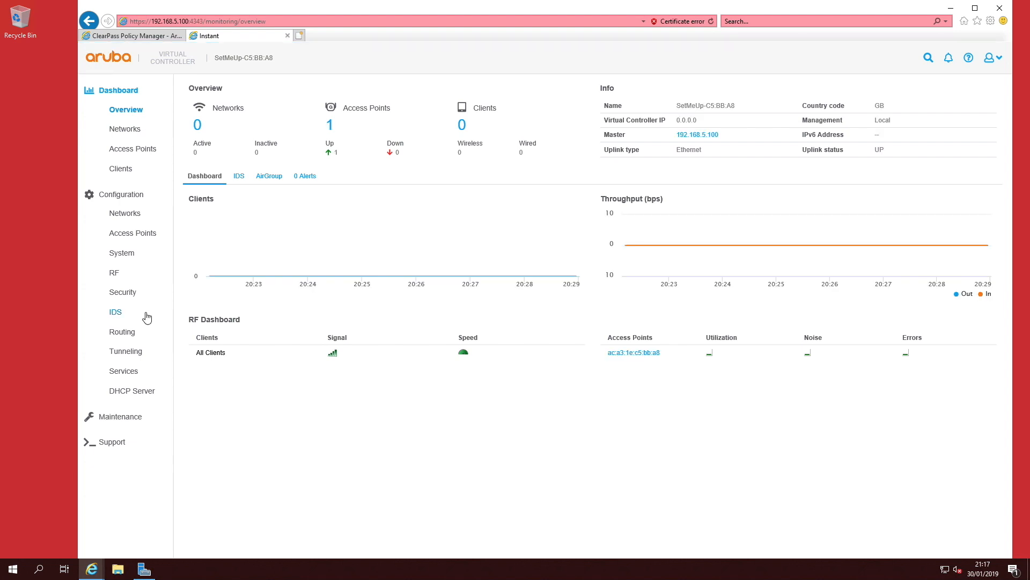
left_click(123, 292)
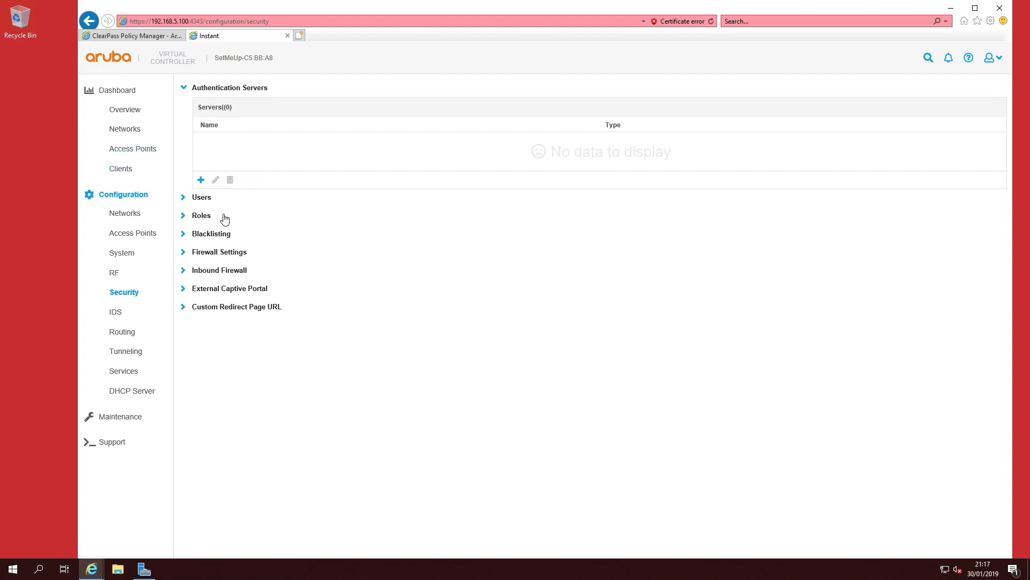
left_click(226, 234)
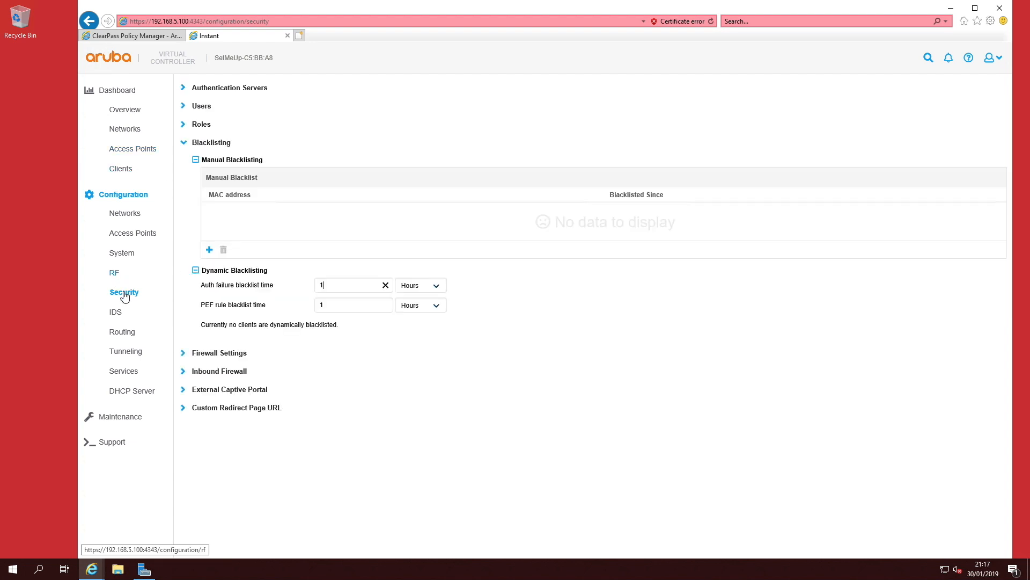
left_click(217, 93)
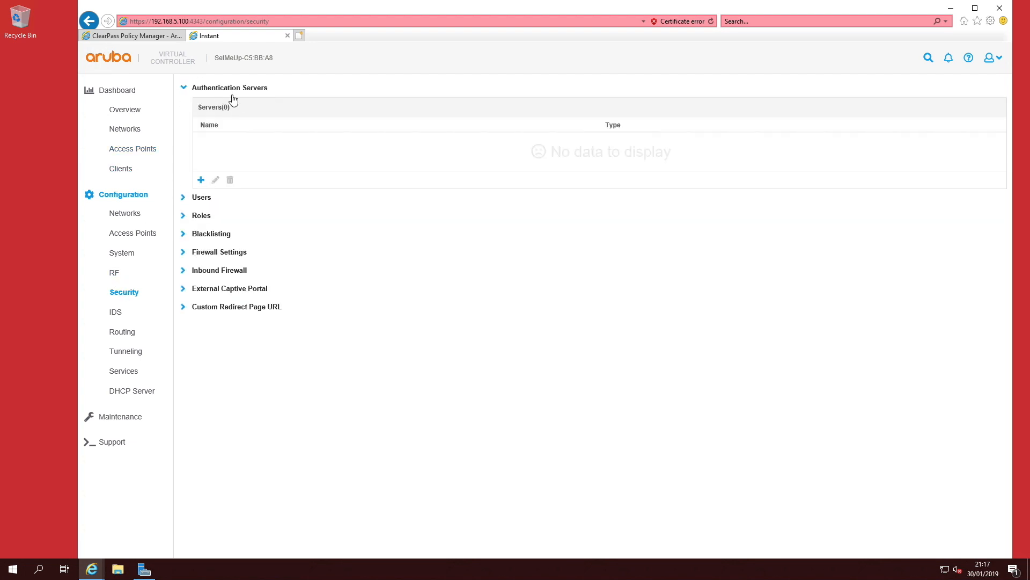
left_click(202, 180)
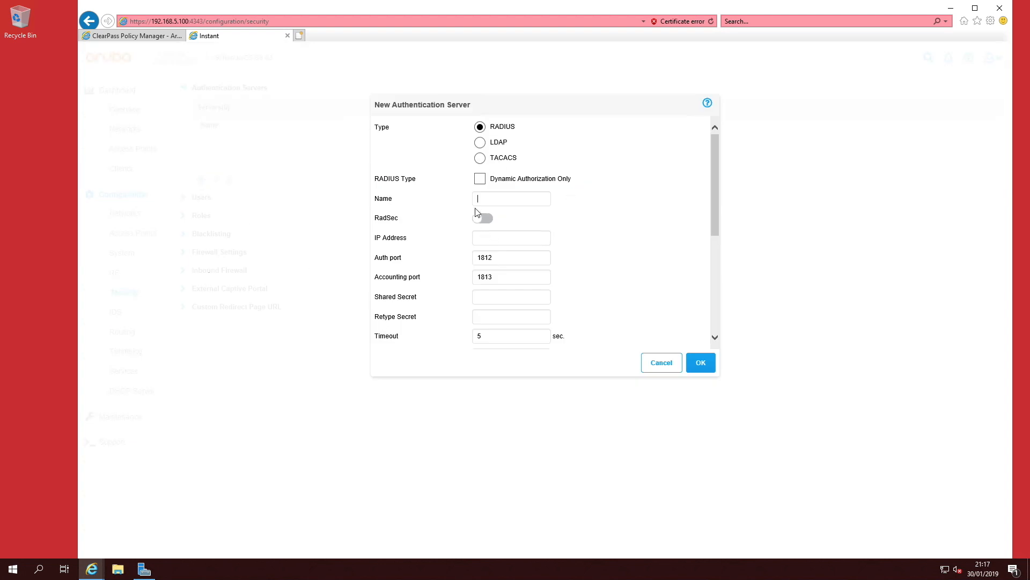
type("ClearPass-5")
key("Tab")
type("192••••••••••")
key("Tab")
type("•")
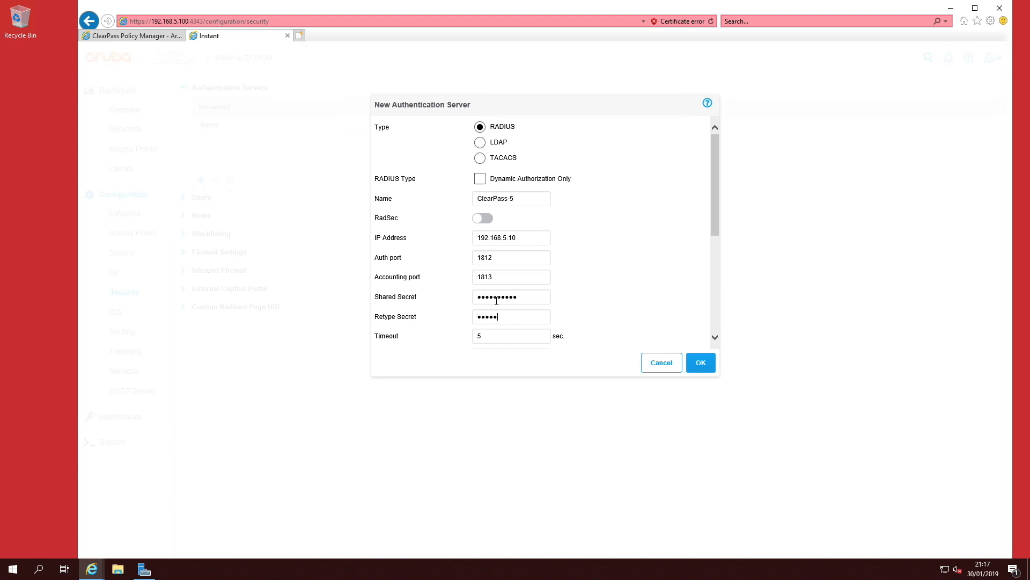
left_click(699, 359)
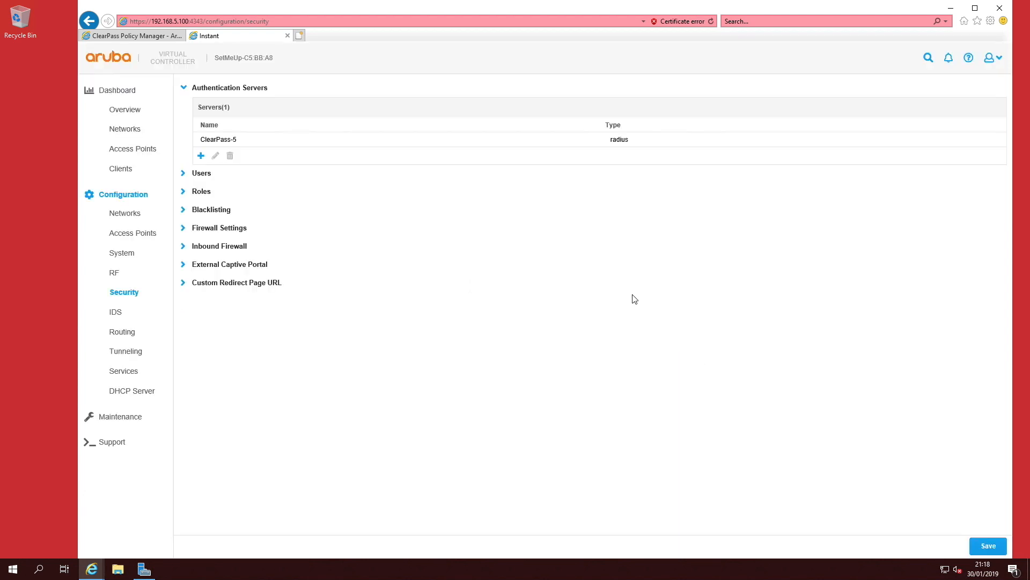
left_click(989, 545)
Step: Start a new wireless network named SwampThing1
left_click(127, 214)
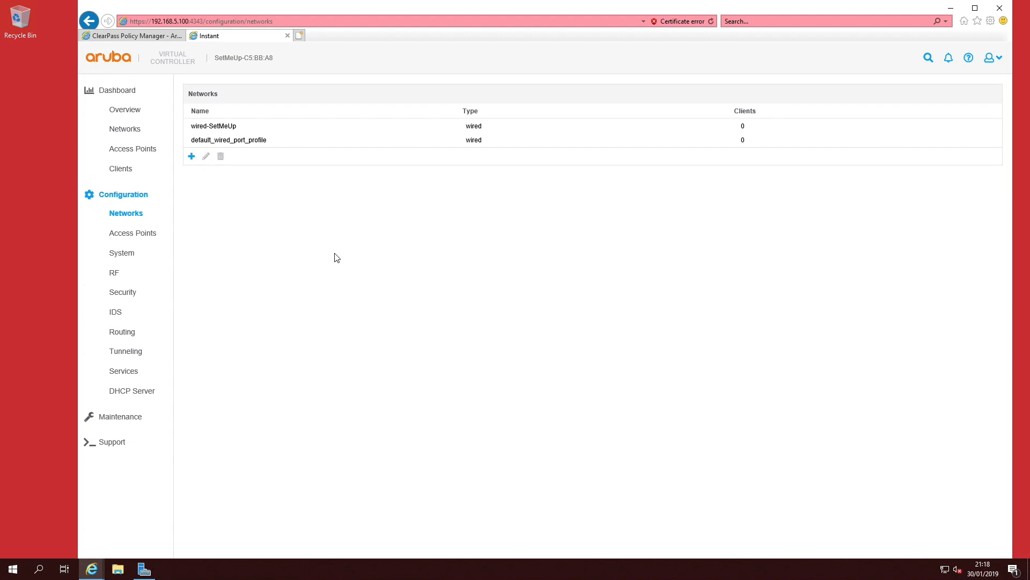
left_click(192, 157)
type("SwampThing1")
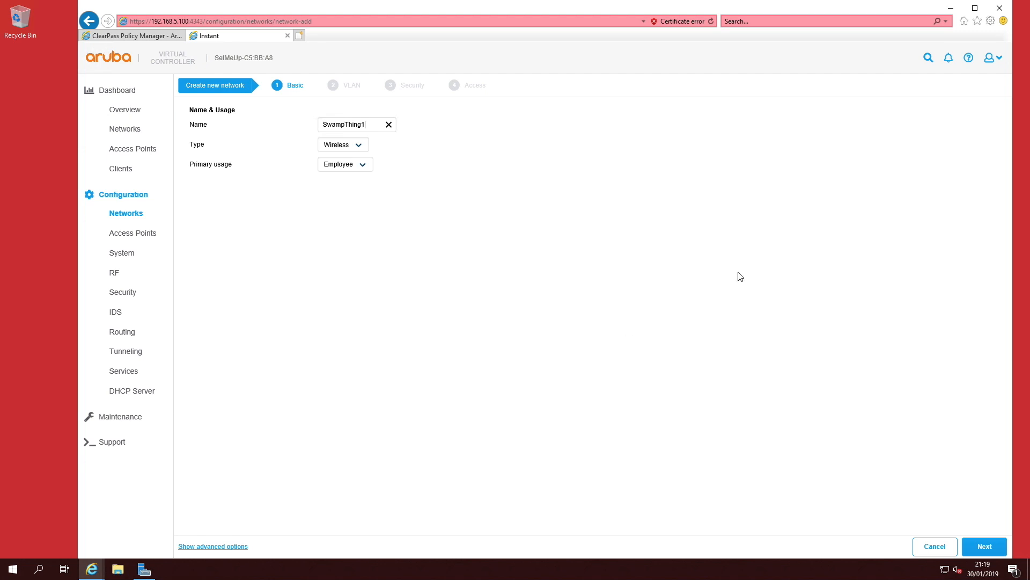
left_click(974, 546)
Step: Set the network's security to Enterprise with ClearPass-5 as authentication server 1 and finish the network
left_click(299, 126)
left_click(297, 117)
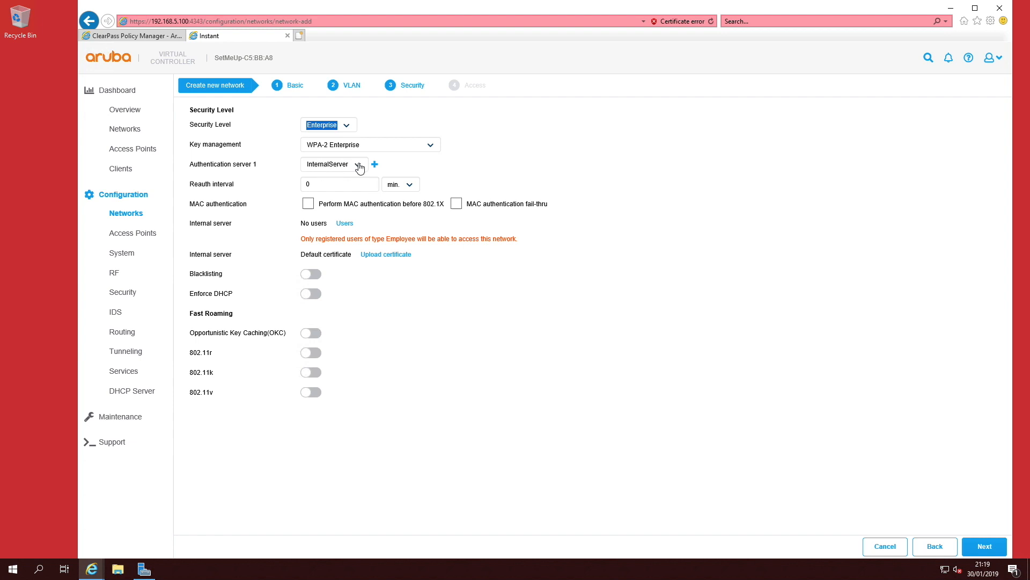
left_click(336, 167)
left_click(336, 173)
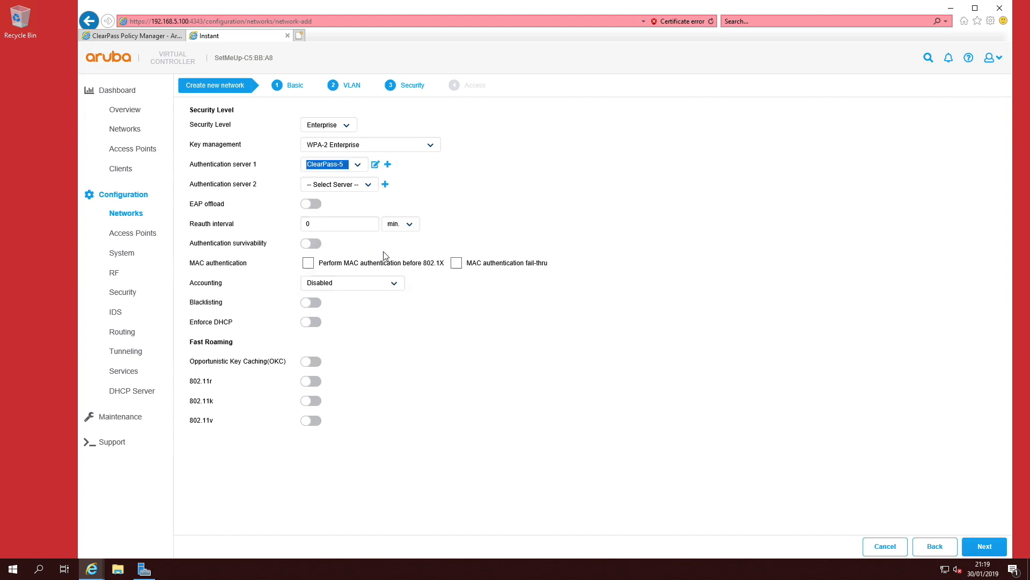
left_click(987, 546)
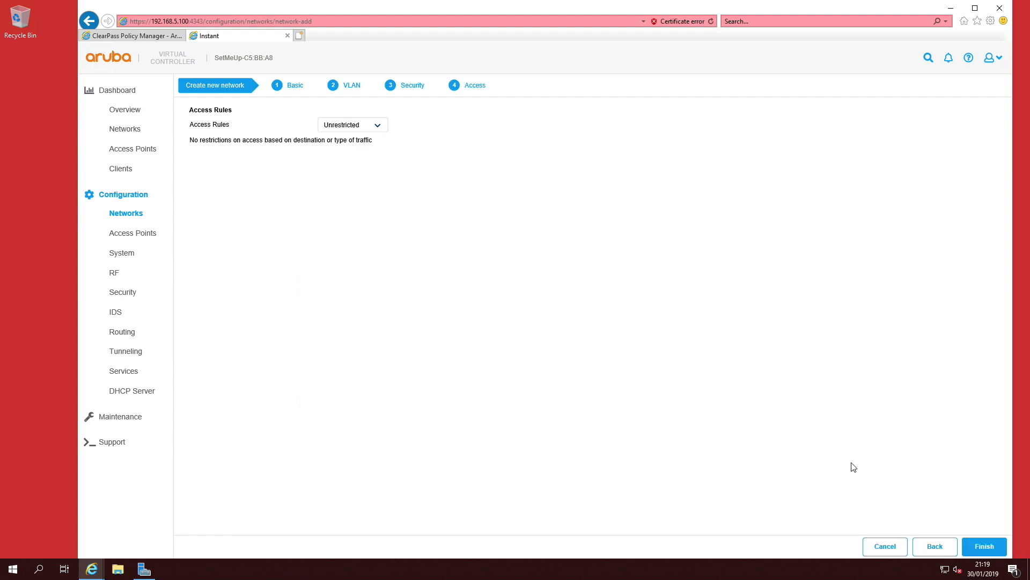
left_click(978, 543)
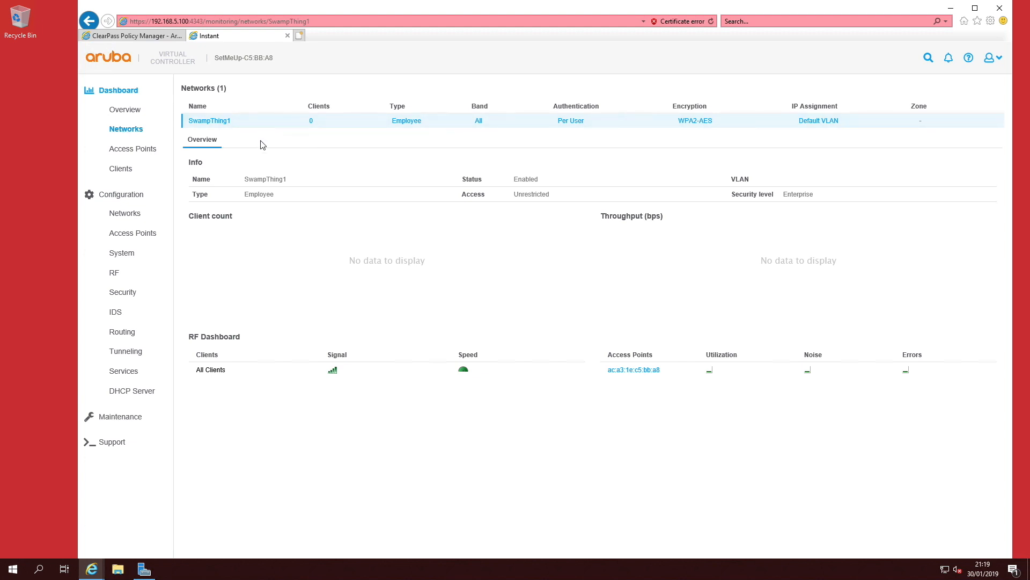
Step: Open the Certification Authority console for redsquad-WIN-DC-1-CA and open the management console for its certificate templates
left_click(950, 8)
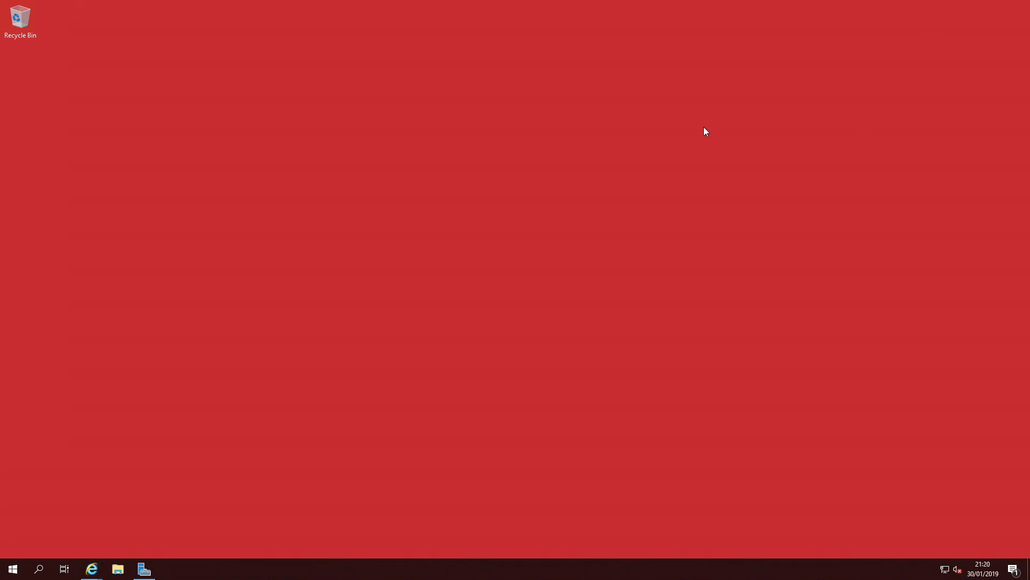
left_click(144, 570)
left_click(953, 29)
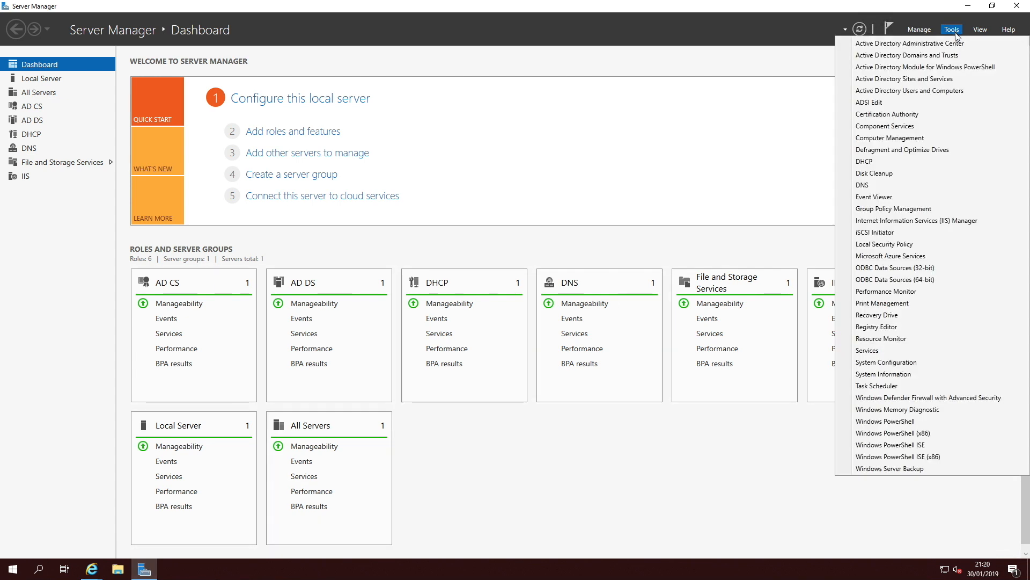
left_click(916, 114)
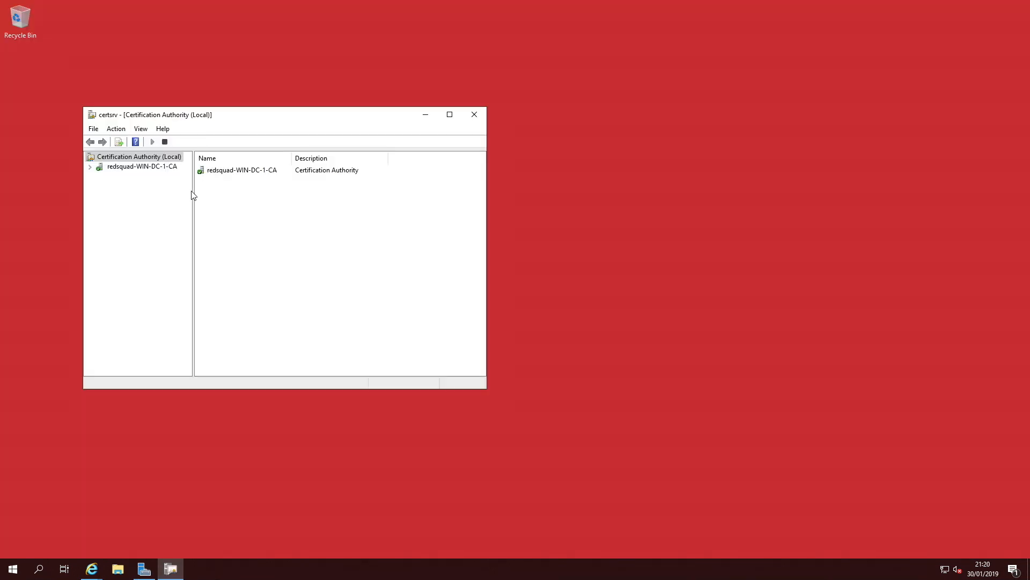
left_click(90, 167)
left_click(148, 214)
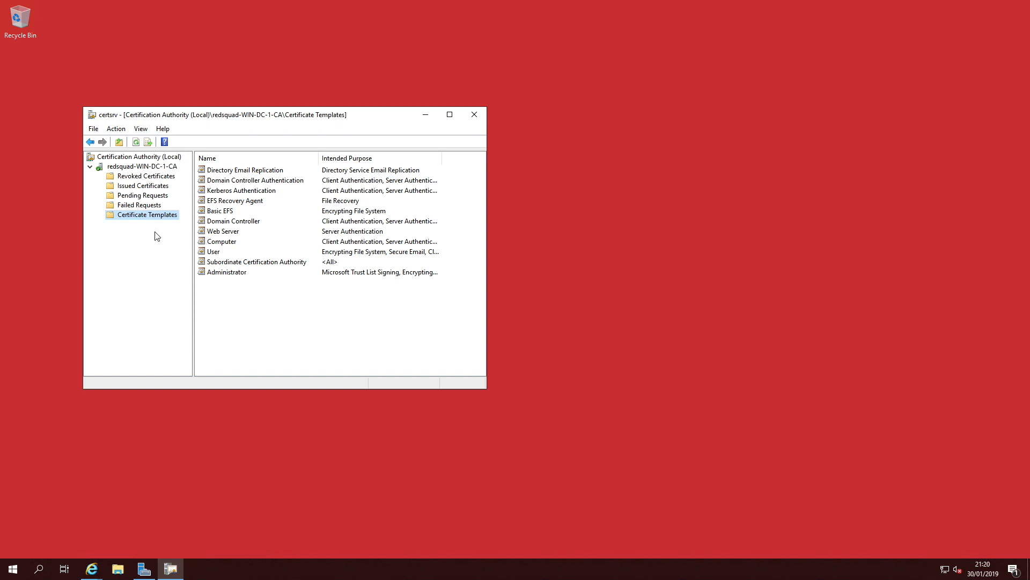
left_click_drag(487, 389, 599, 420)
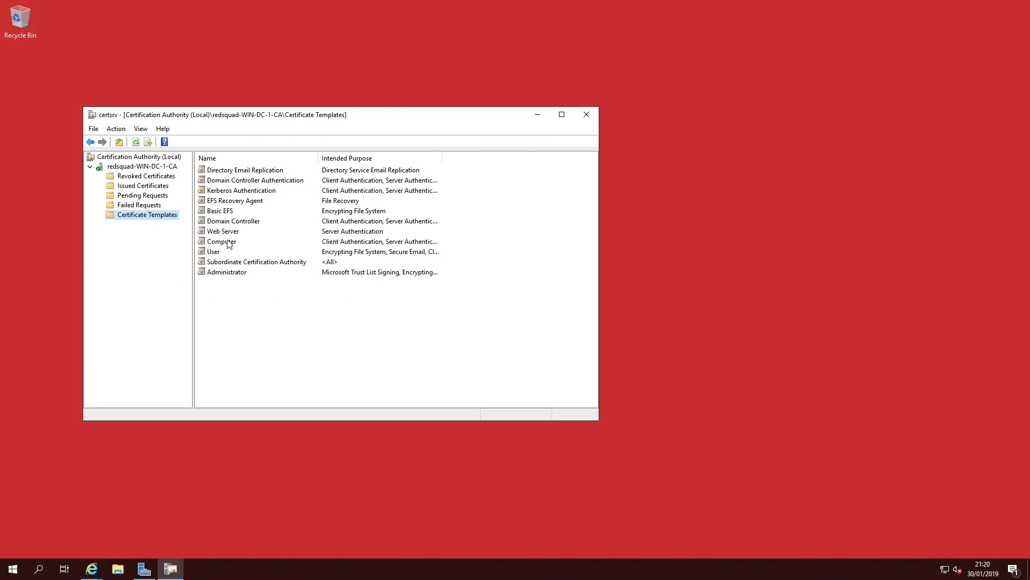
right_click(165, 213)
left_click(172, 219)
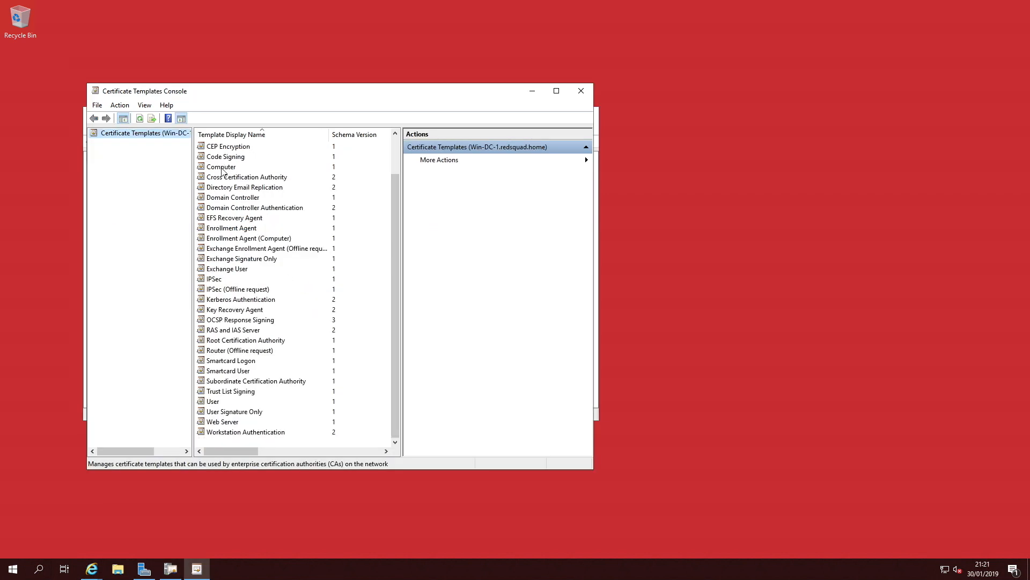
Step: Duplicate the Computer certificate template and open the new template's general settings to edit its display name
left_click(222, 168)
right_click(222, 167)
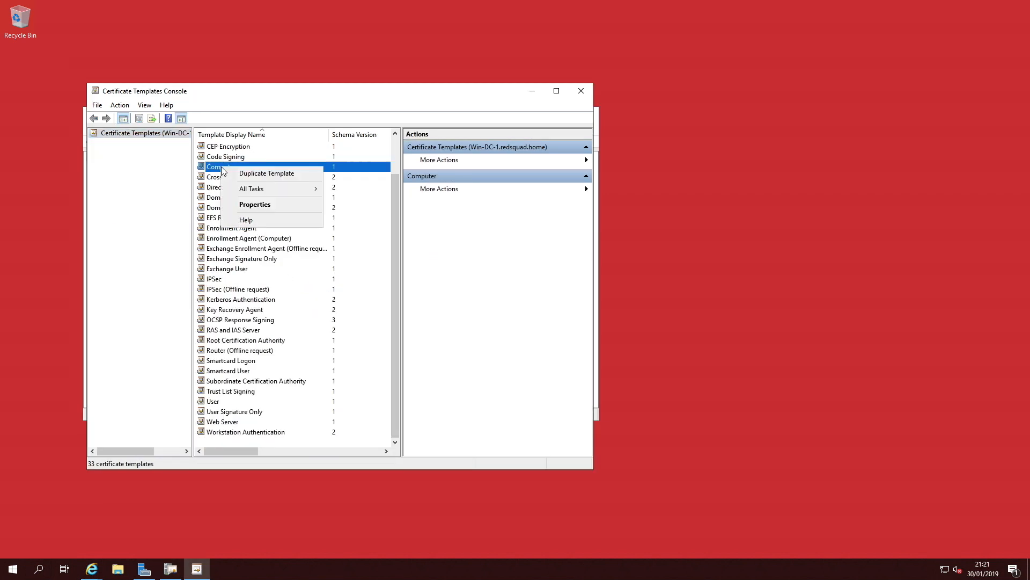
left_click(276, 175)
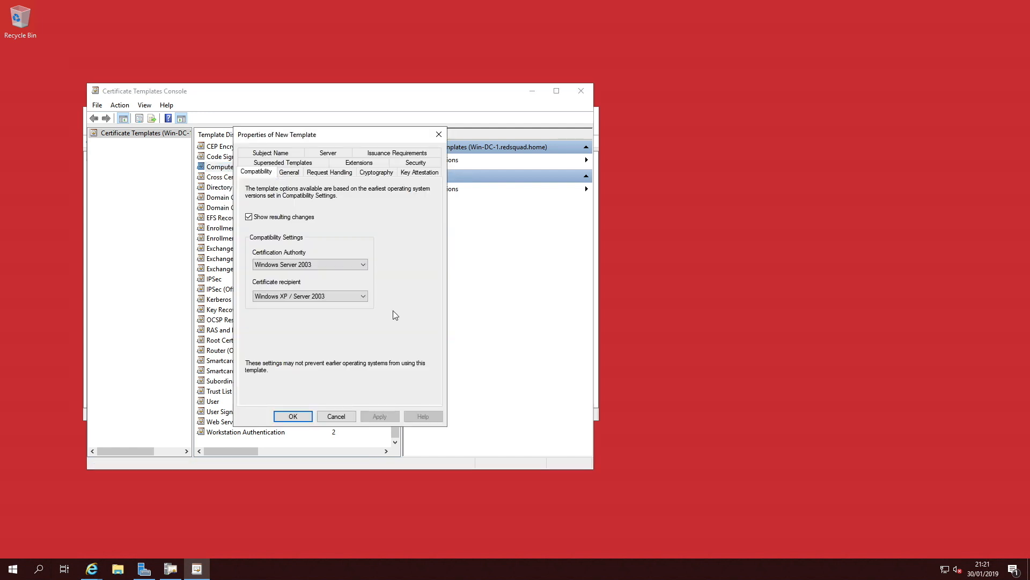
left_click(289, 172)
left_click_drag(301, 196, 206, 198)
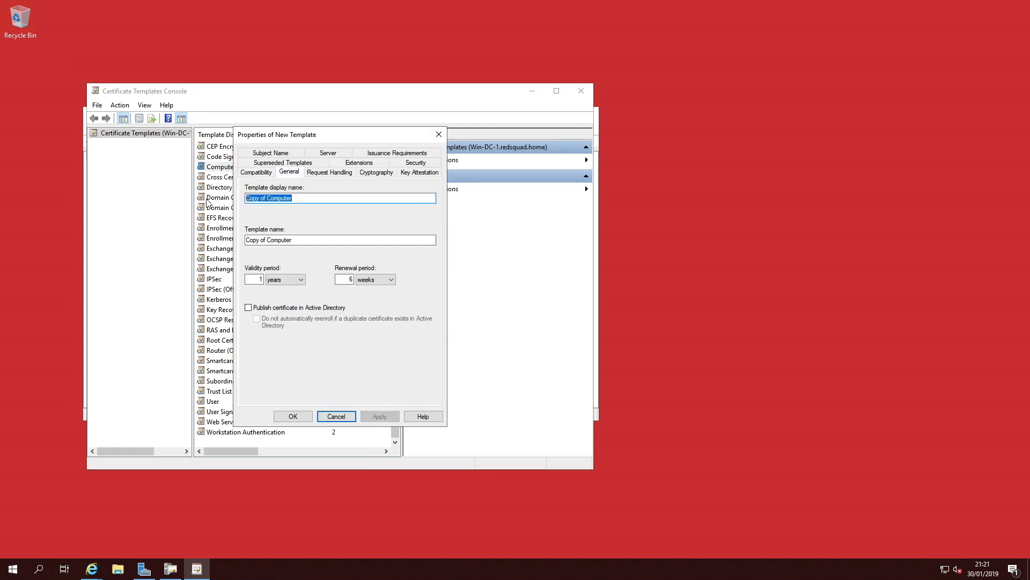
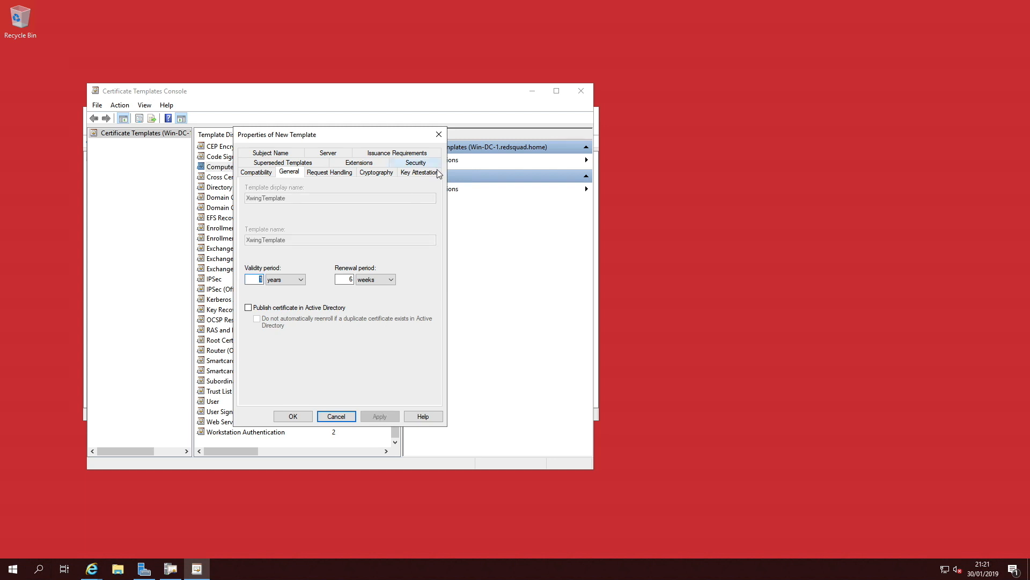
Step: Allow Autoenroll for Domain Computers on the XwingTemplate's security settings and apply the change
left_click(428, 164)
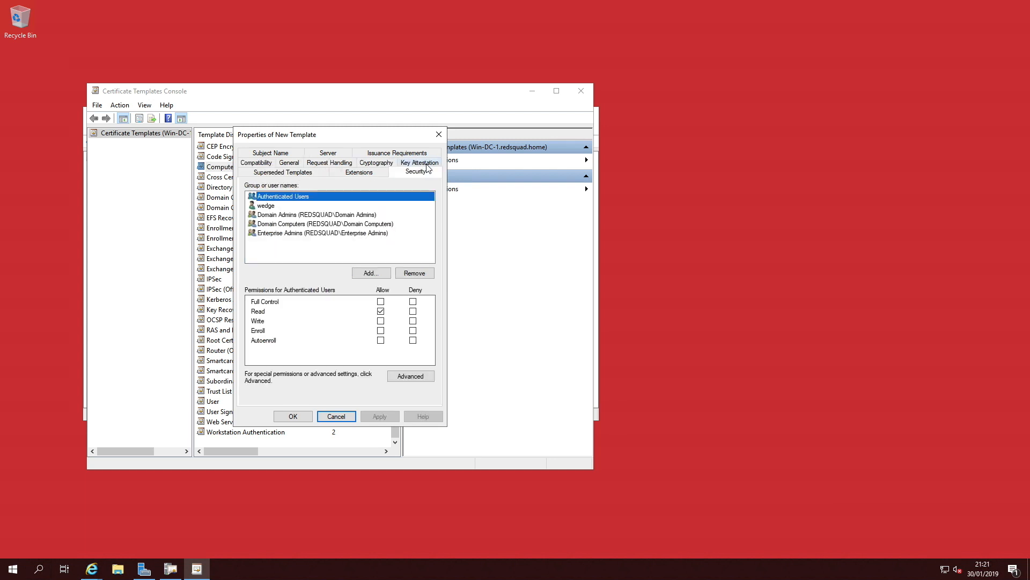
left_click(282, 226)
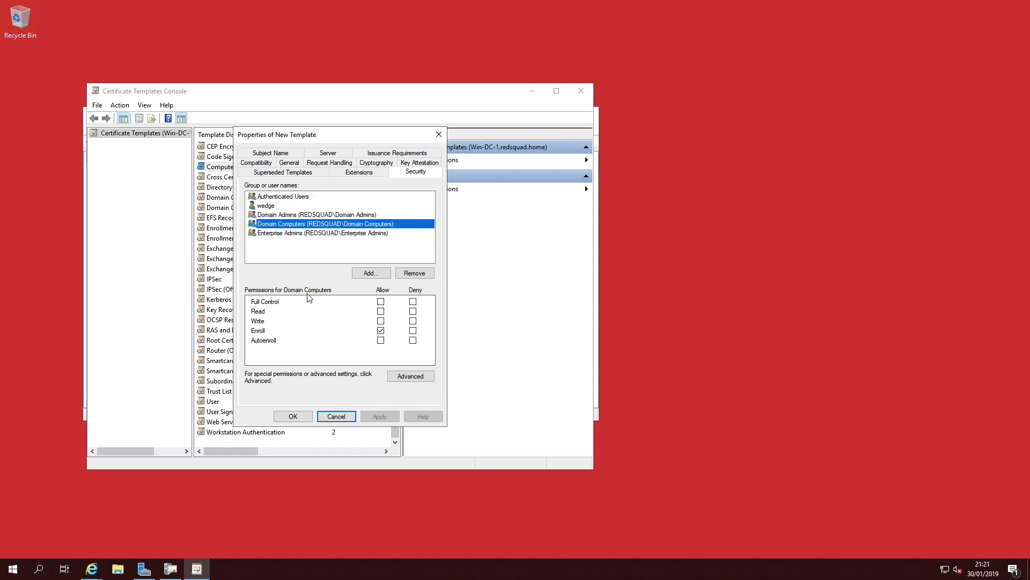
left_click(380, 340)
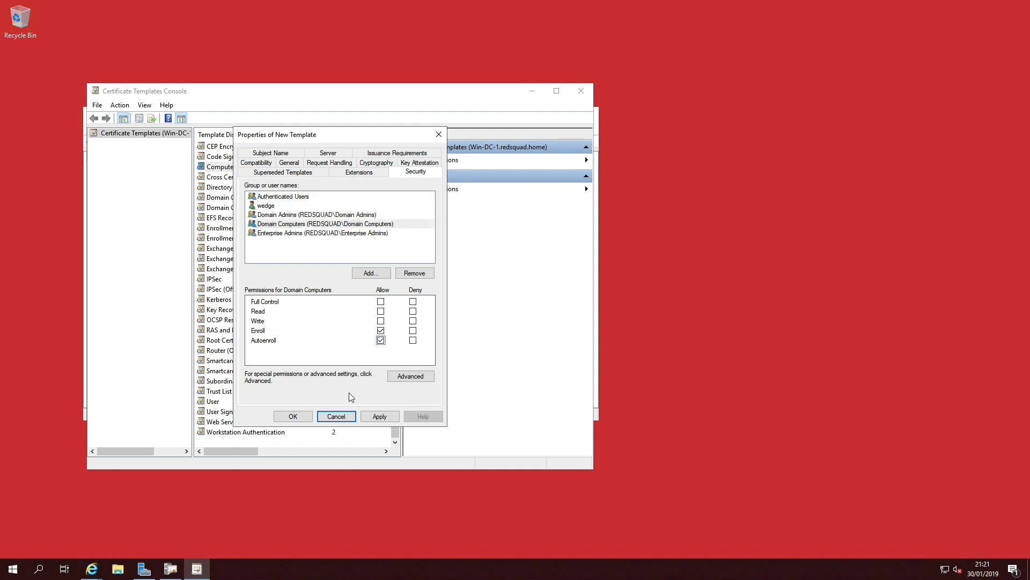
left_click(383, 417)
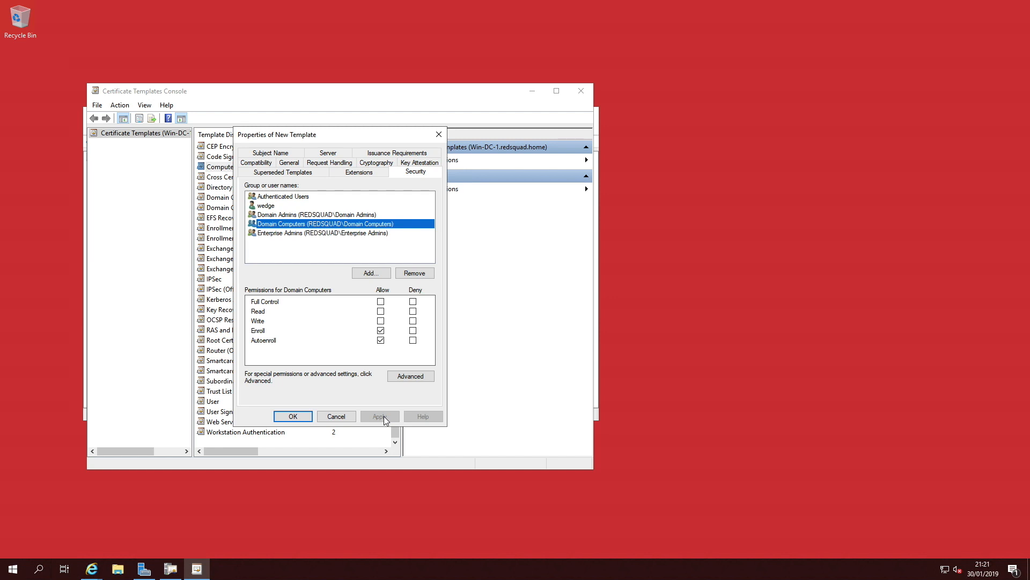
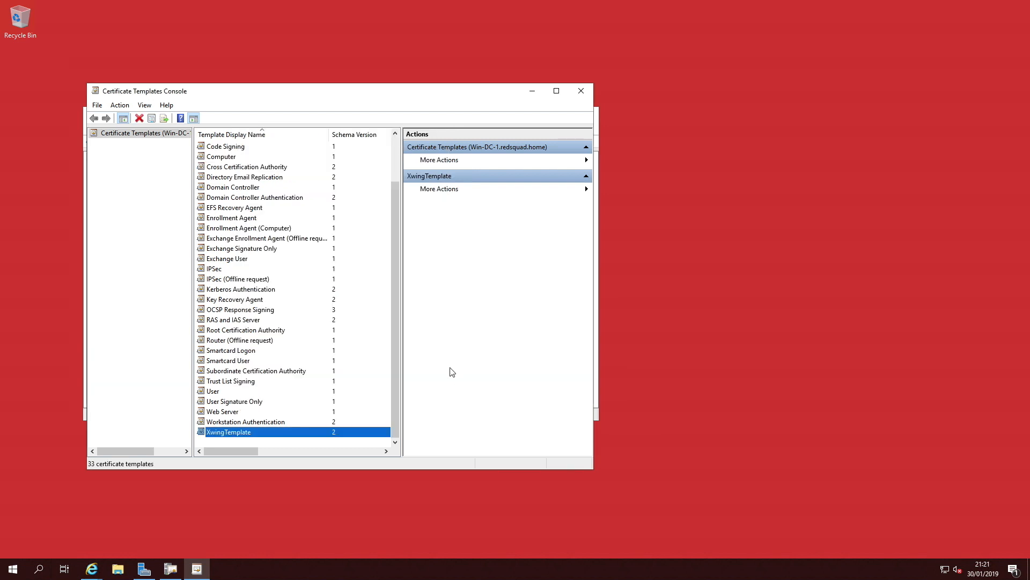
Step: Duplicate the User certificate template to create a new user certificate template
left_click(210, 393)
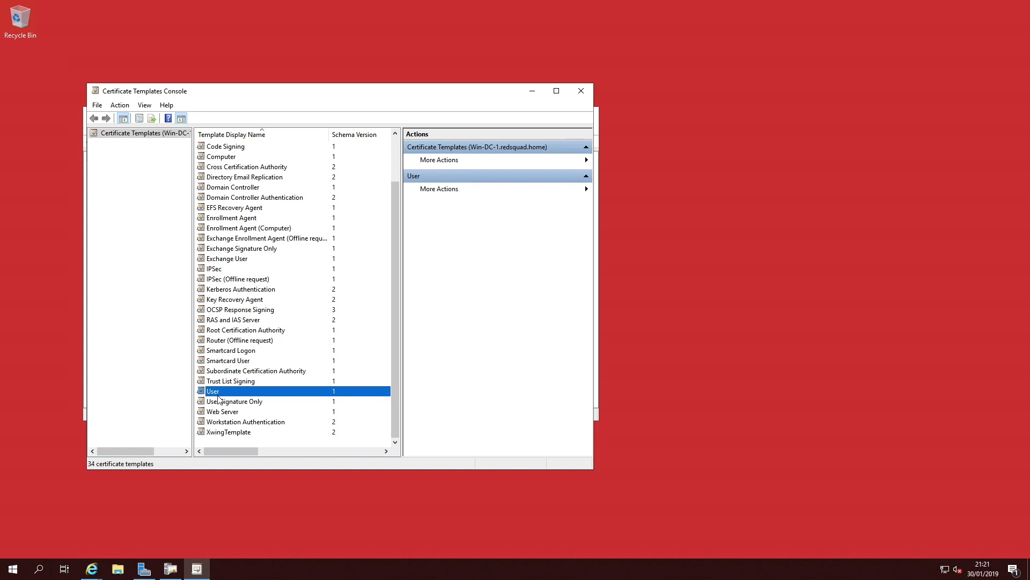
right_click(219, 394)
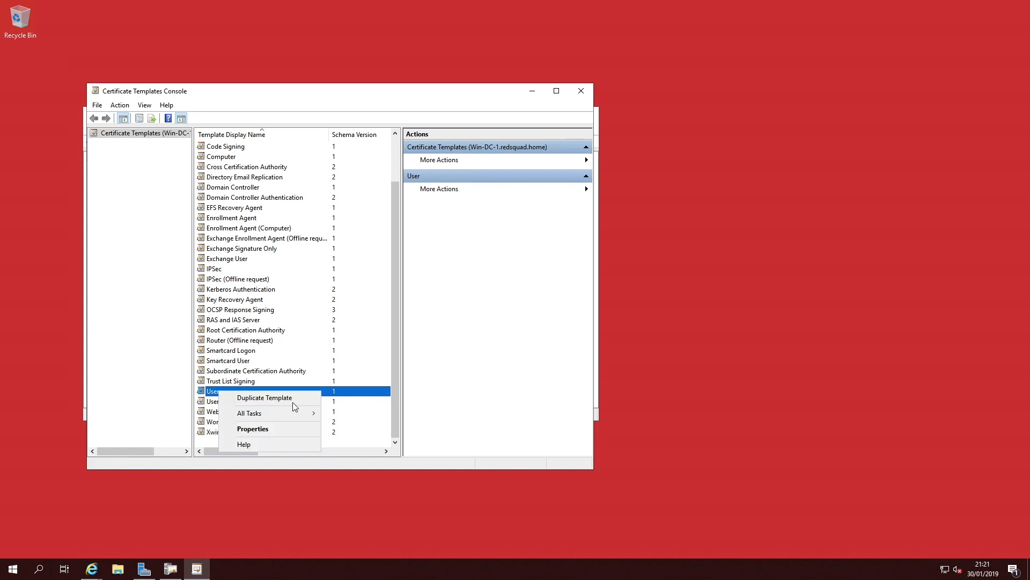
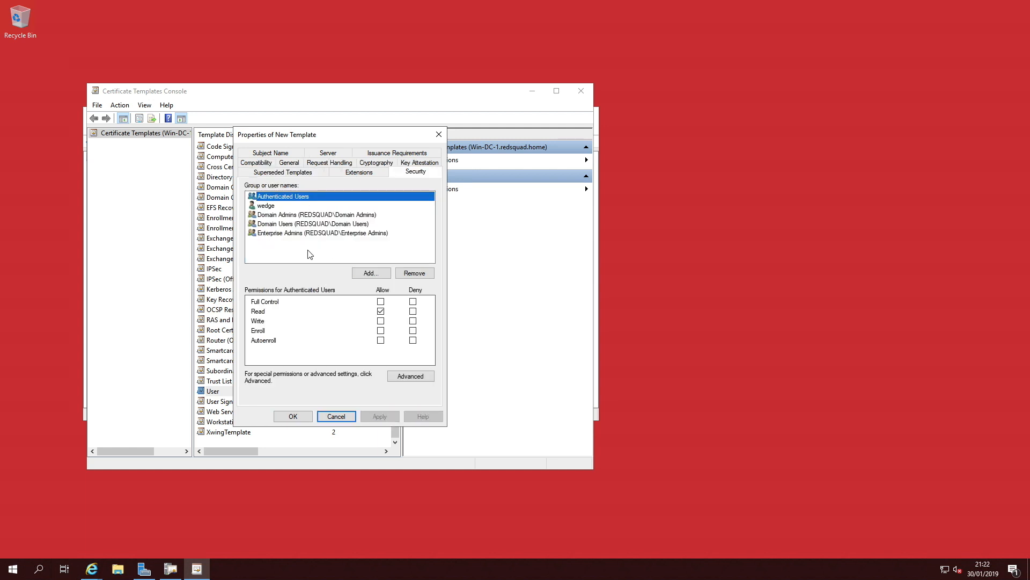
Step: Review the Domain Admins group's permissions in the new template's security settings
left_click(291, 216)
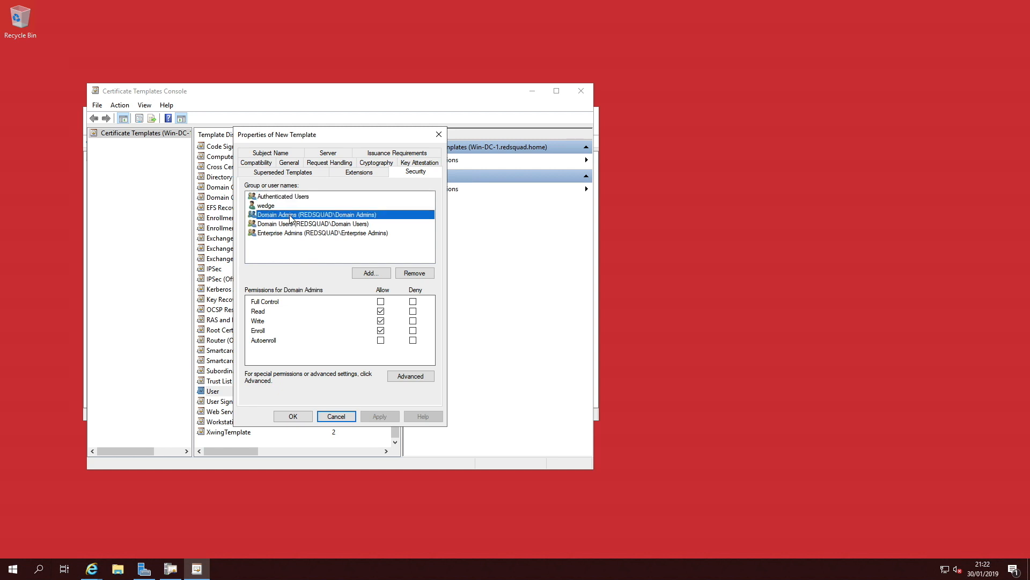
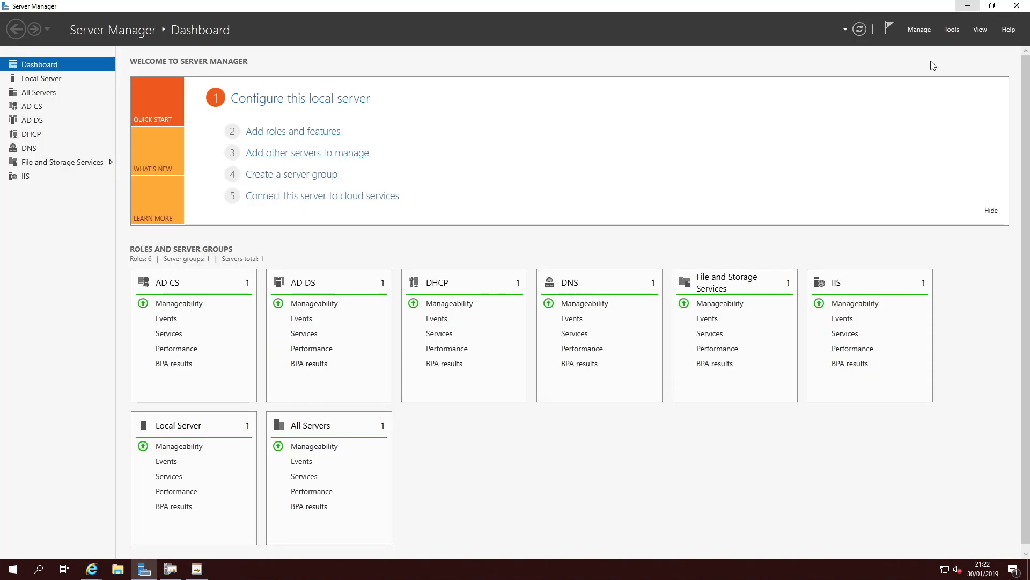
Step: Open Active Directory Users and Computers from the server tools
left_click(952, 29)
left_click(884, 91)
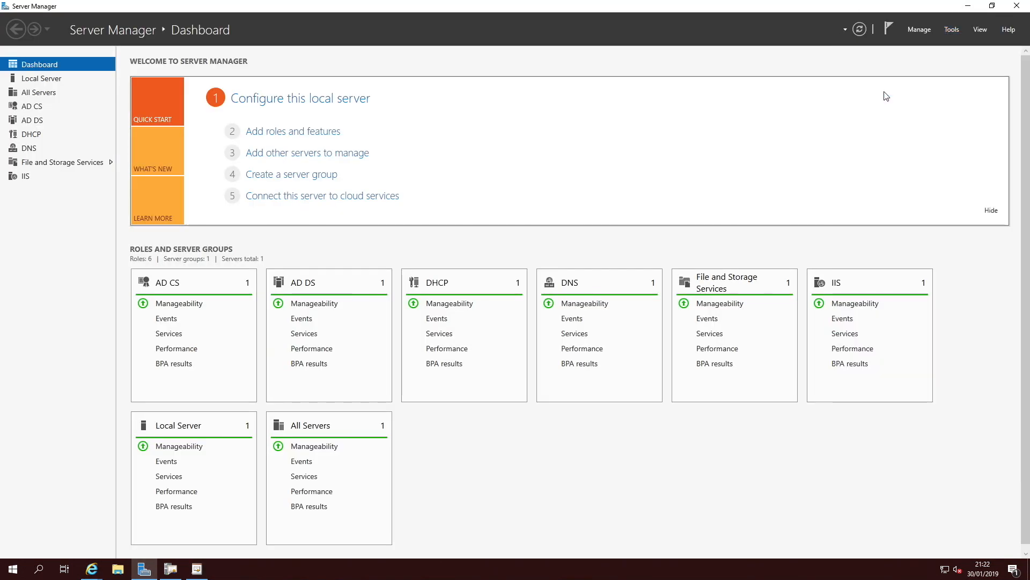
left_click(58, 117)
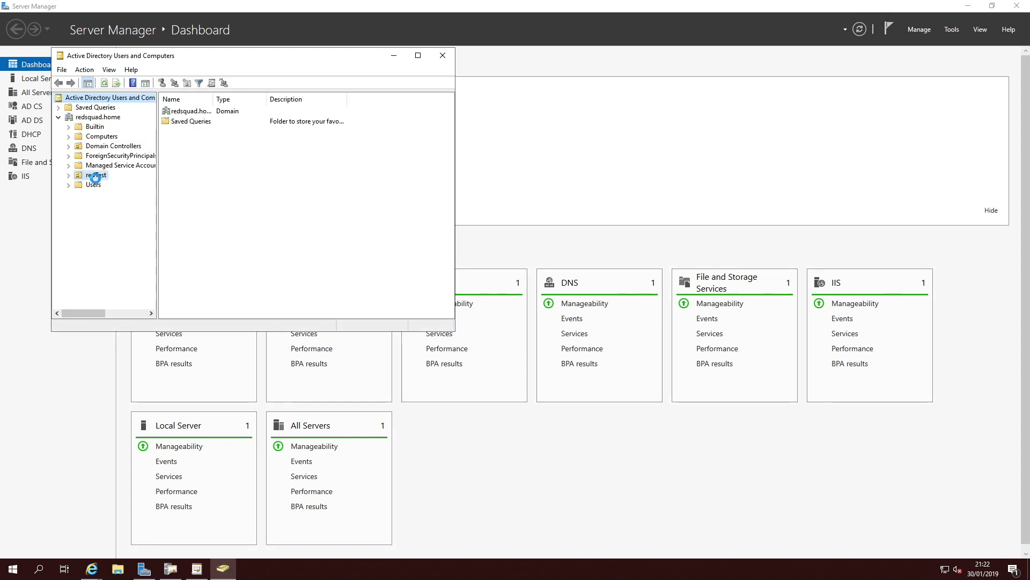
Step: Open the properties of the user account in the redTest OU, fill in its e-mail address in the redsquad.home domain, and apply
left_click(96, 175)
left_click(181, 114)
right_click(181, 114)
left_click(217, 259)
left_click(237, 246)
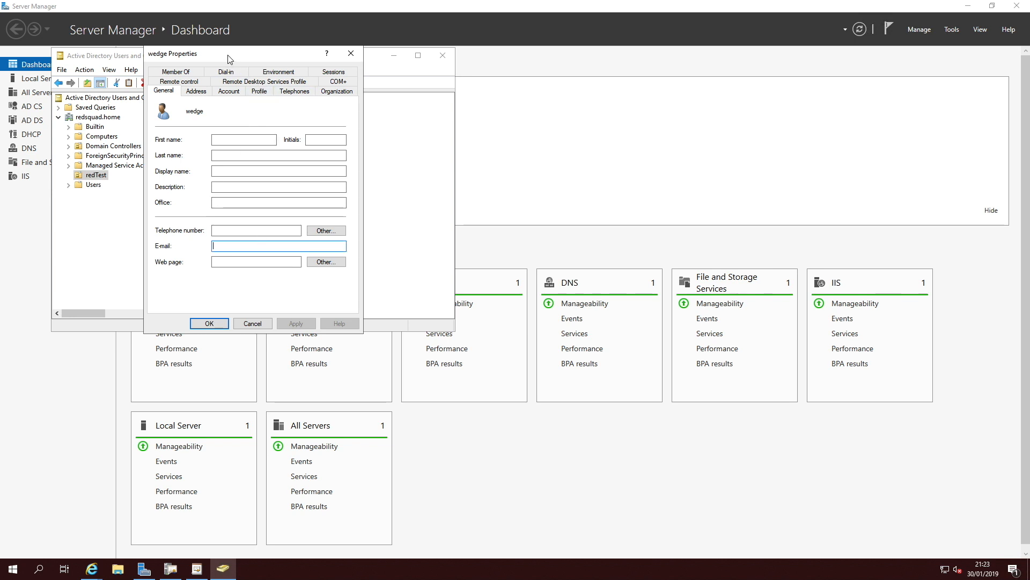
type("wedge@redsquad.home")
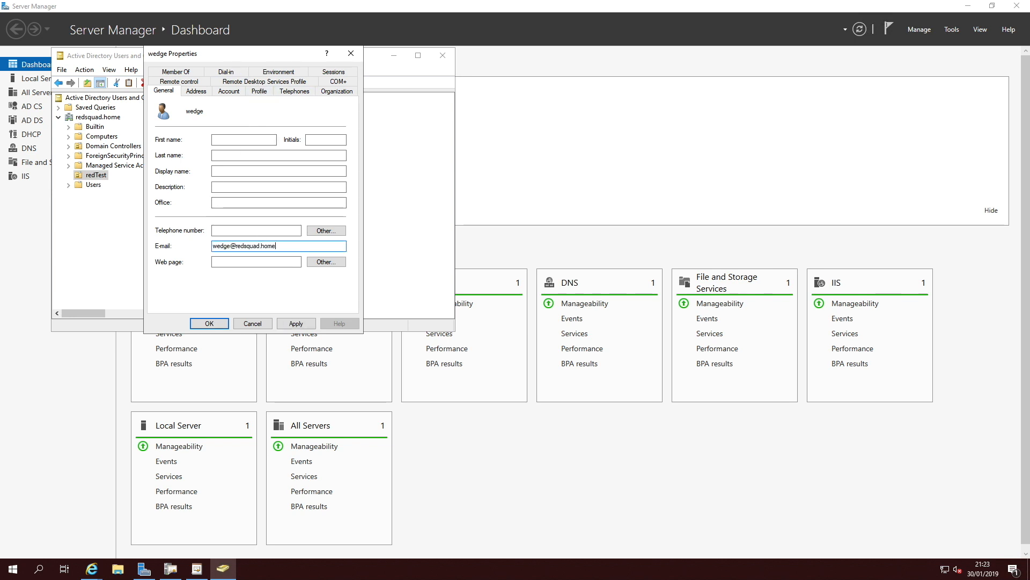
left_click(297, 324)
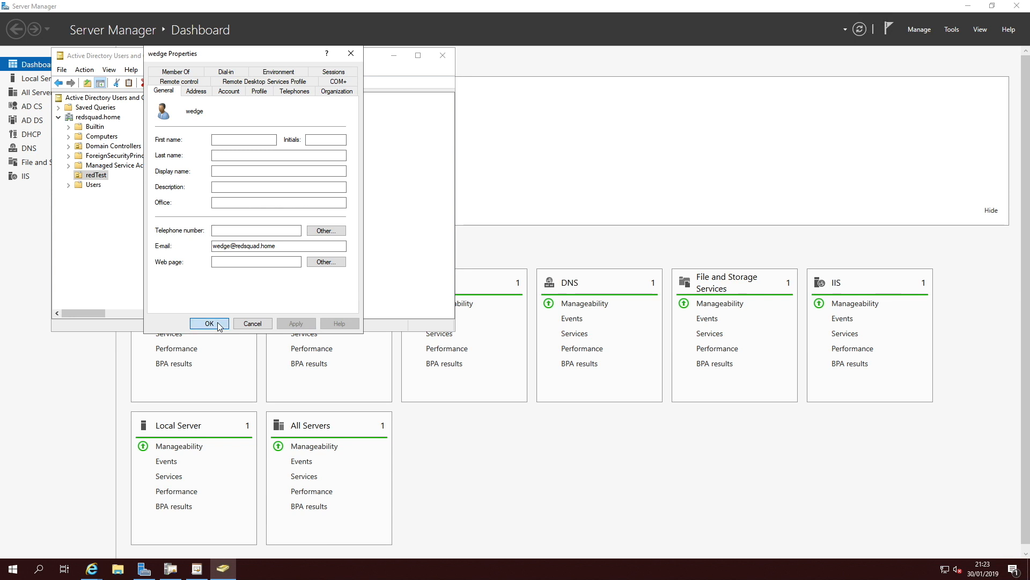
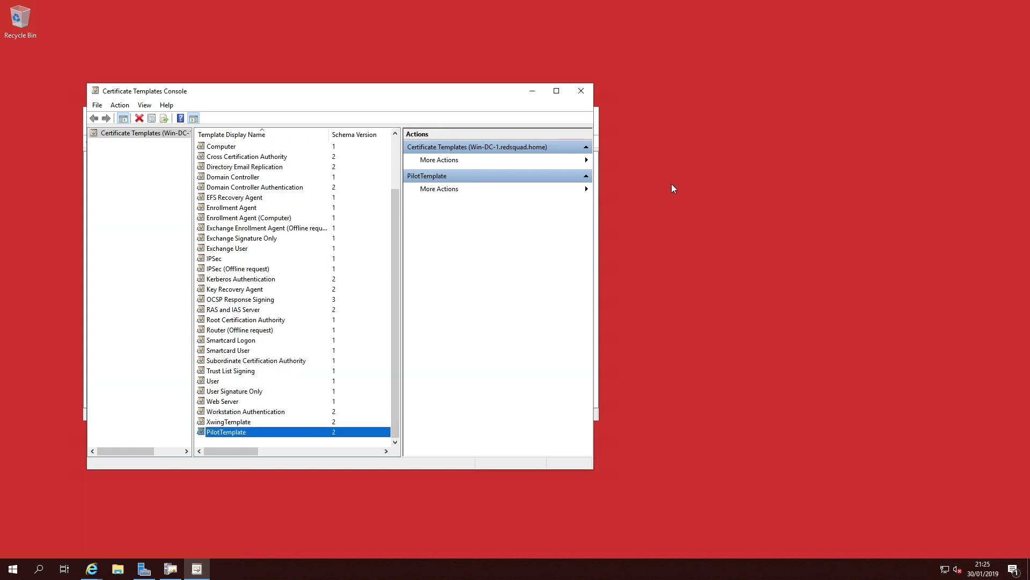
Step: Issue the XwingTemplate certificate template on the certification authority
left_click(581, 90)
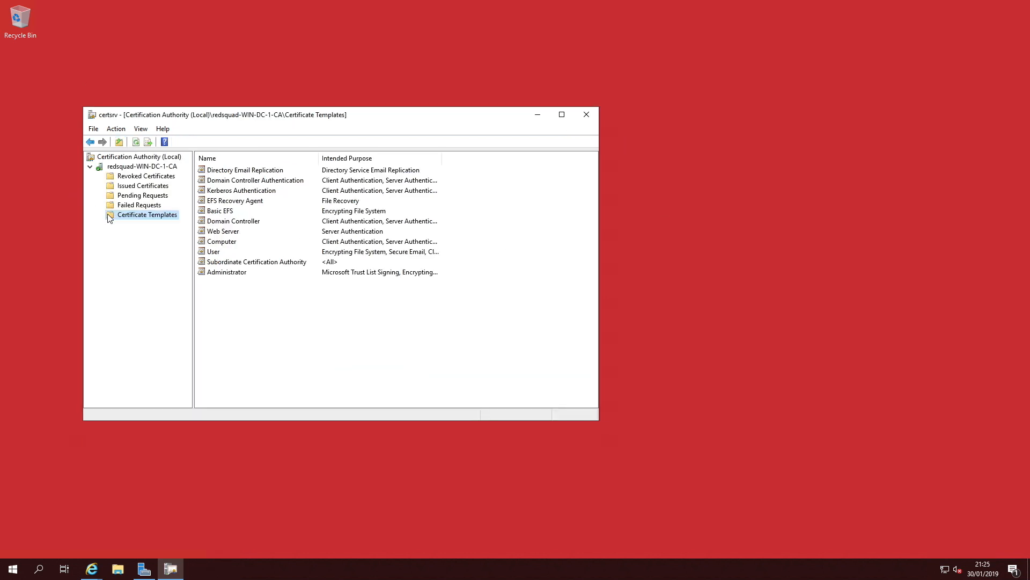
right_click(141, 216)
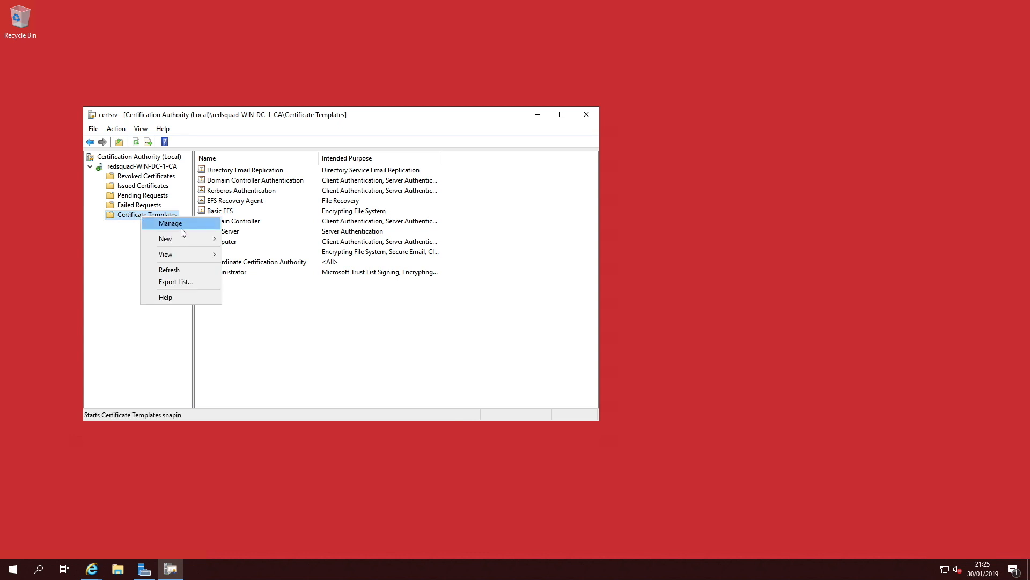
mouse_move(185, 240)
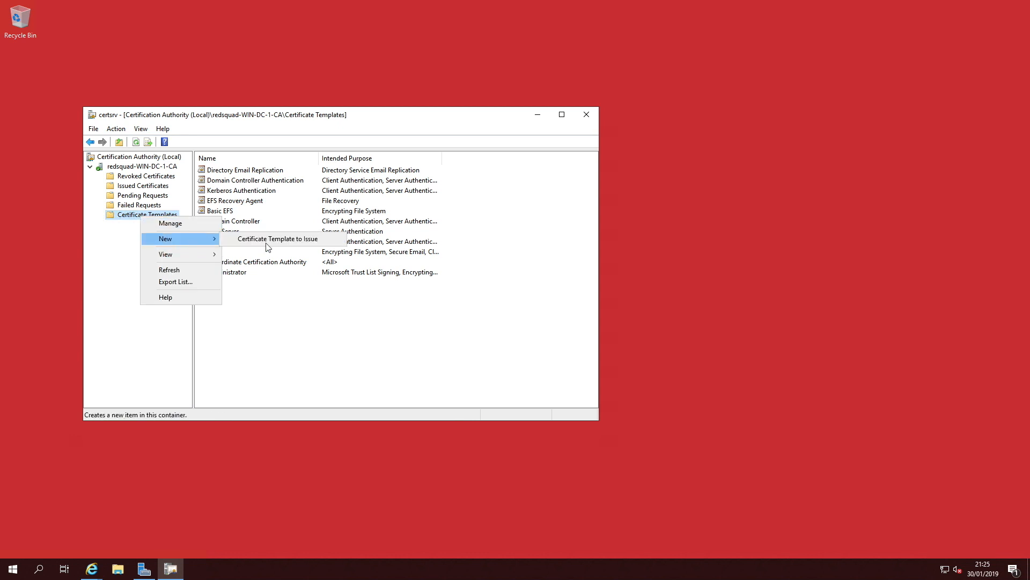
left_click(280, 240)
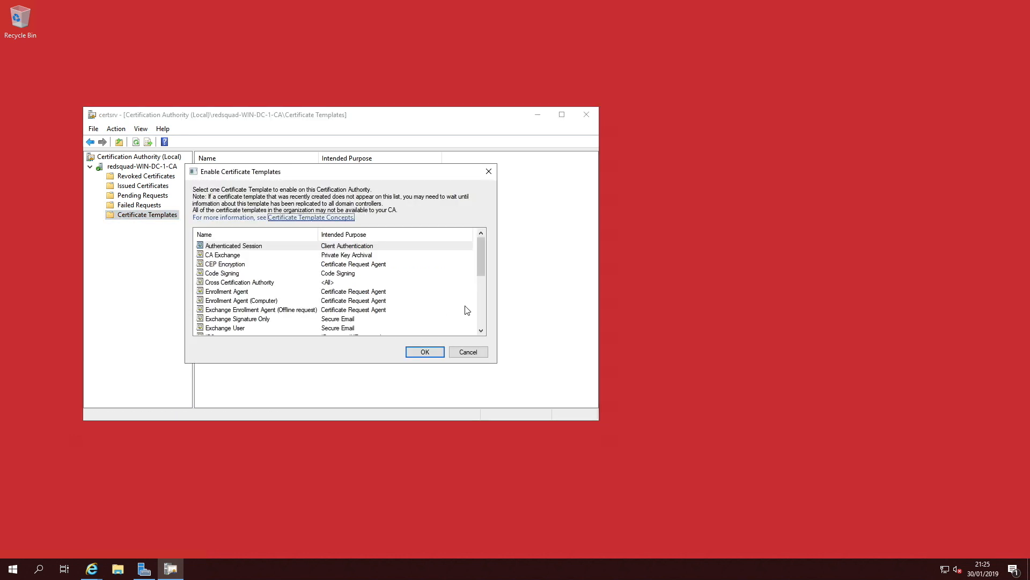
left_click_drag(481, 253, 478, 314)
left_click(222, 328)
left_click(425, 352)
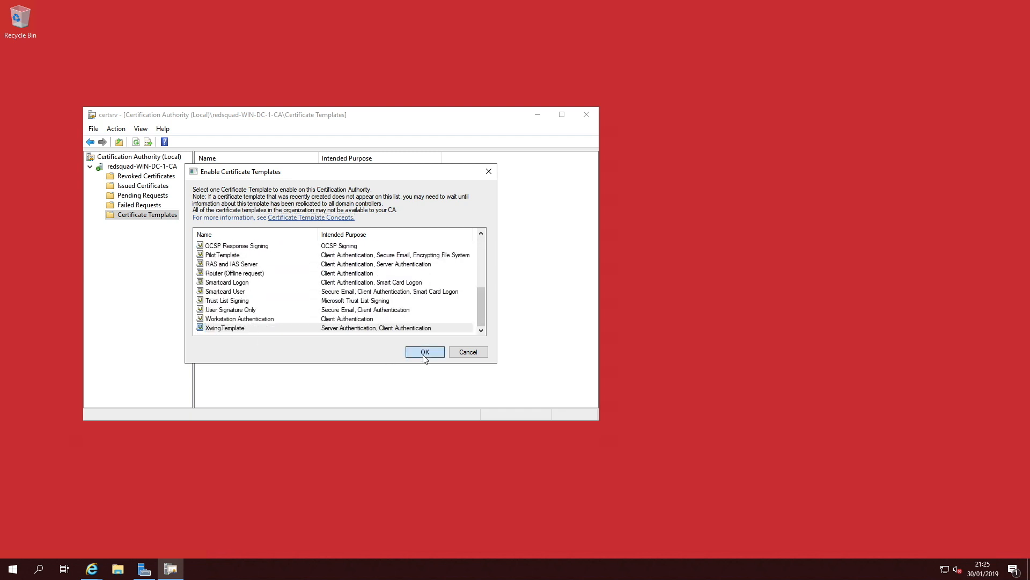
Step: Issue the PilotTemplate certificate template on the certification authority
right_click(159, 219)
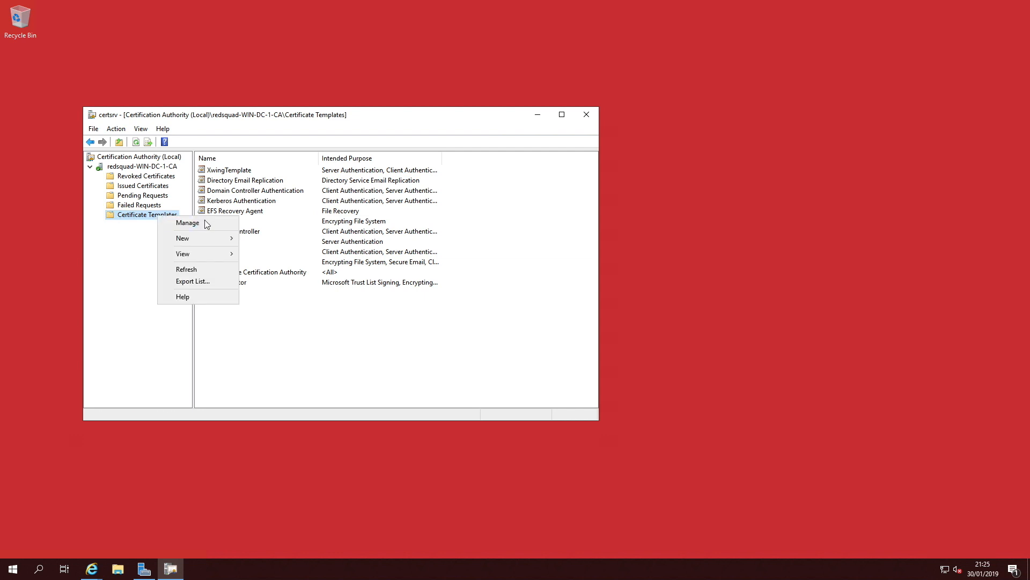
mouse_move(203, 238)
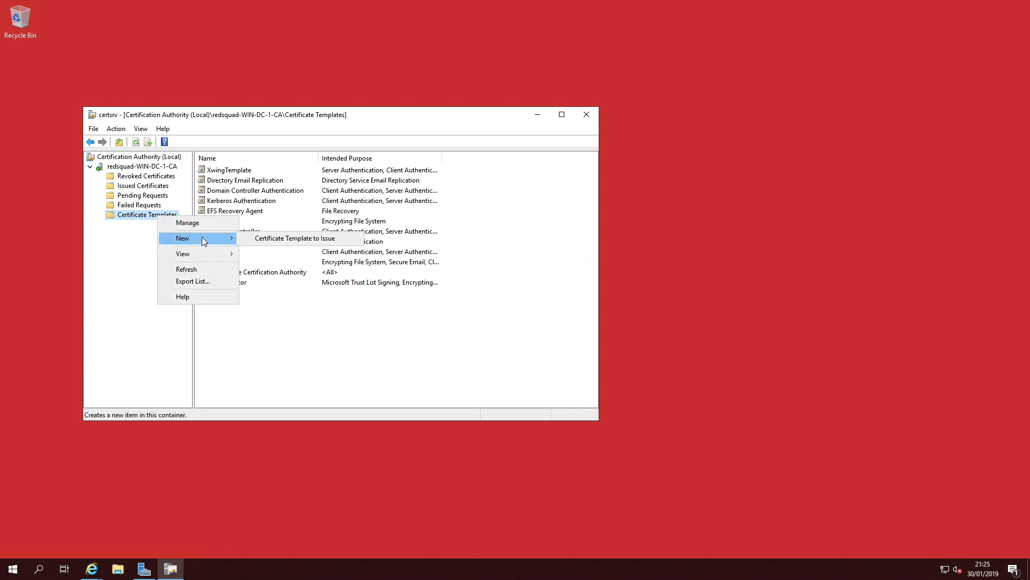
left_click(300, 238)
scroll(284, 295, "down", 5)
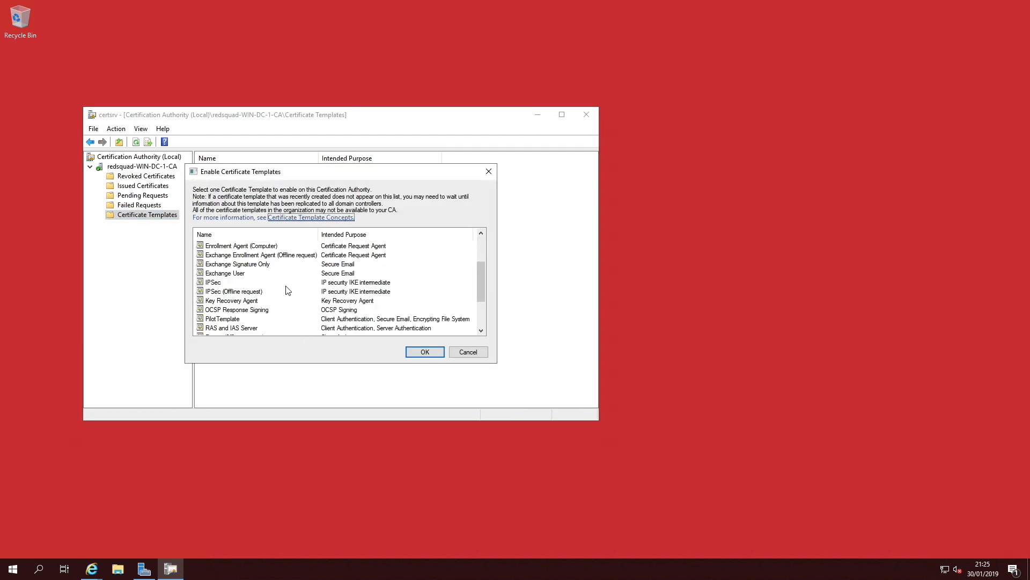
left_click(223, 264)
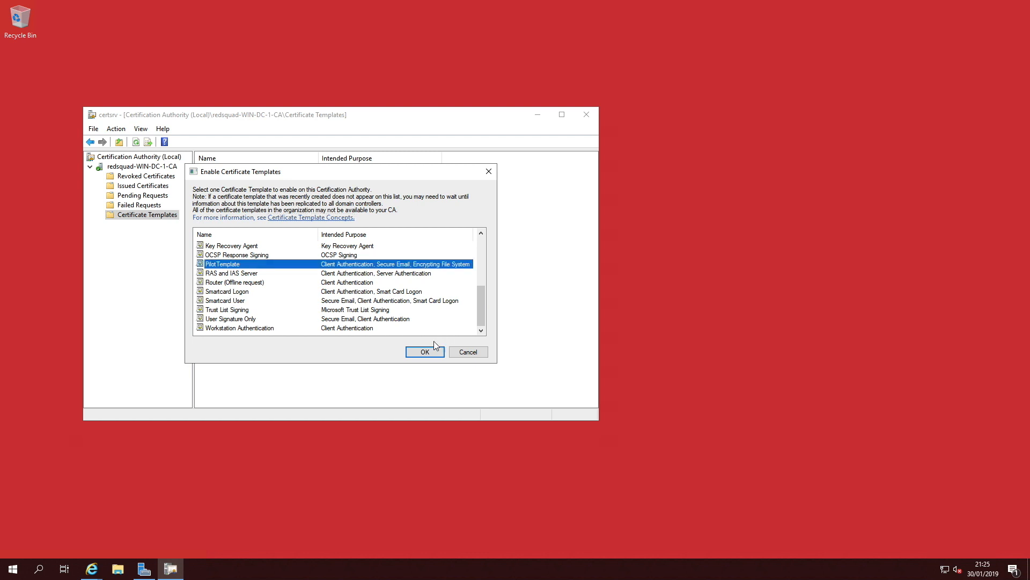
left_click(425, 352)
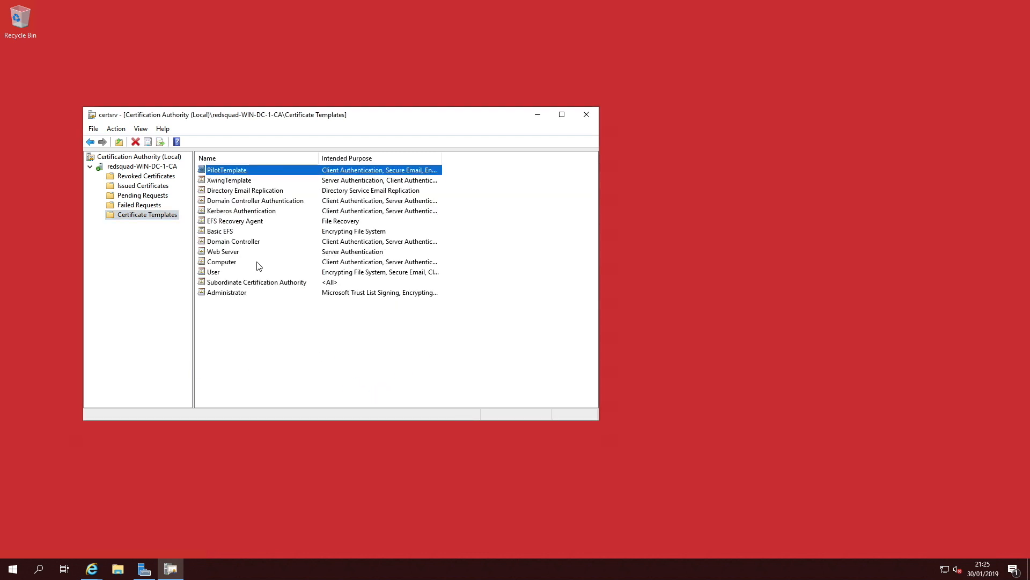
Step: Open Group Policy Management from the server tools
left_click(143, 569)
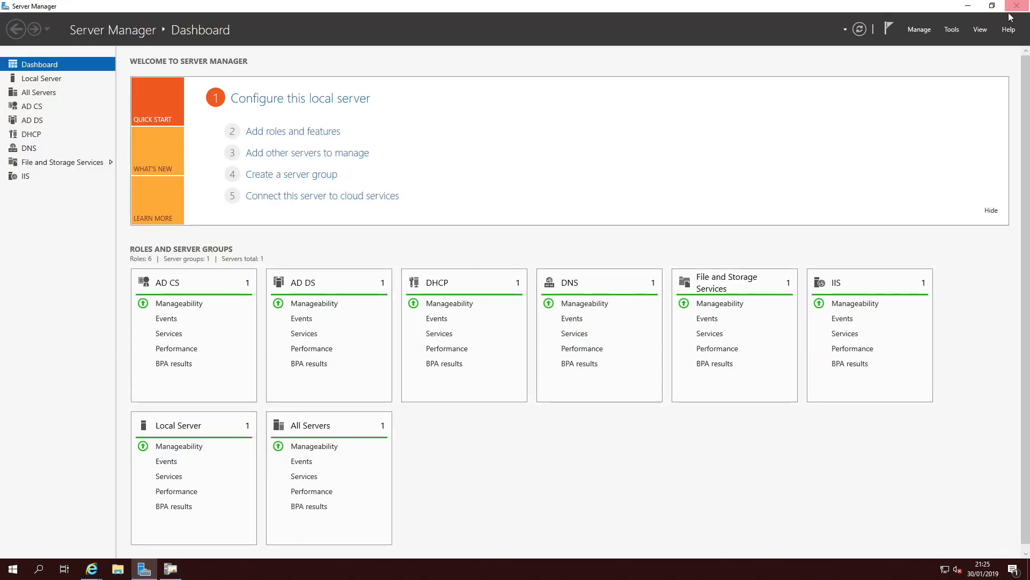
left_click(952, 28)
left_click(900, 211)
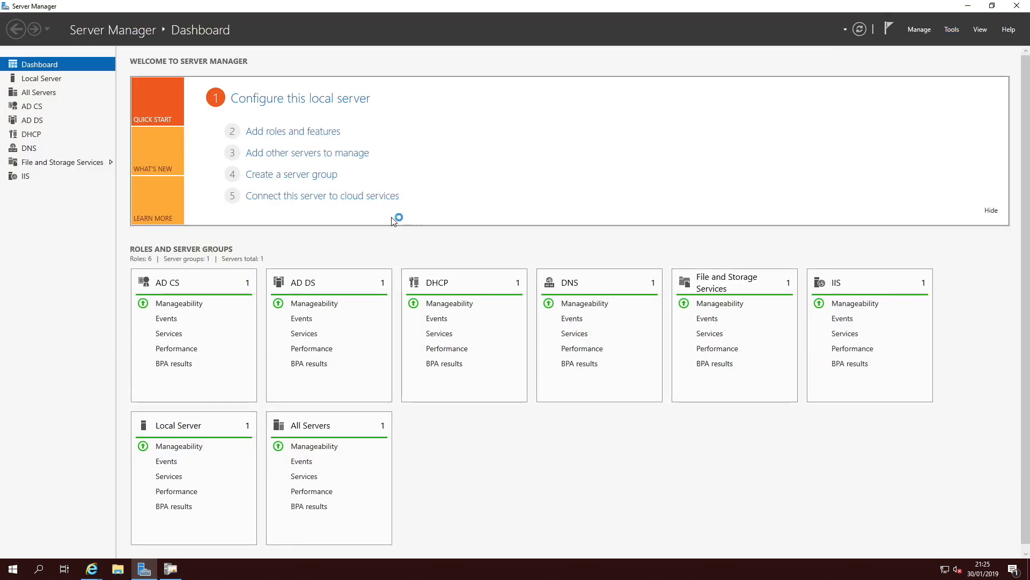
left_click(970, 7)
left_click(970, 8)
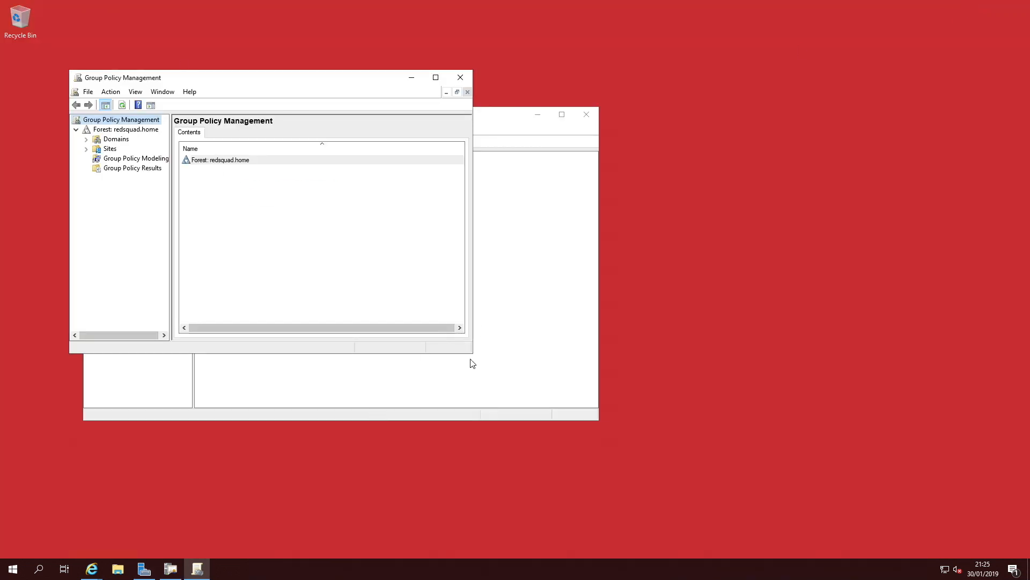
Step: Create a new GPO named XwingCerts linked to the redsquad.home domain
left_click(87, 139)
left_click(129, 149)
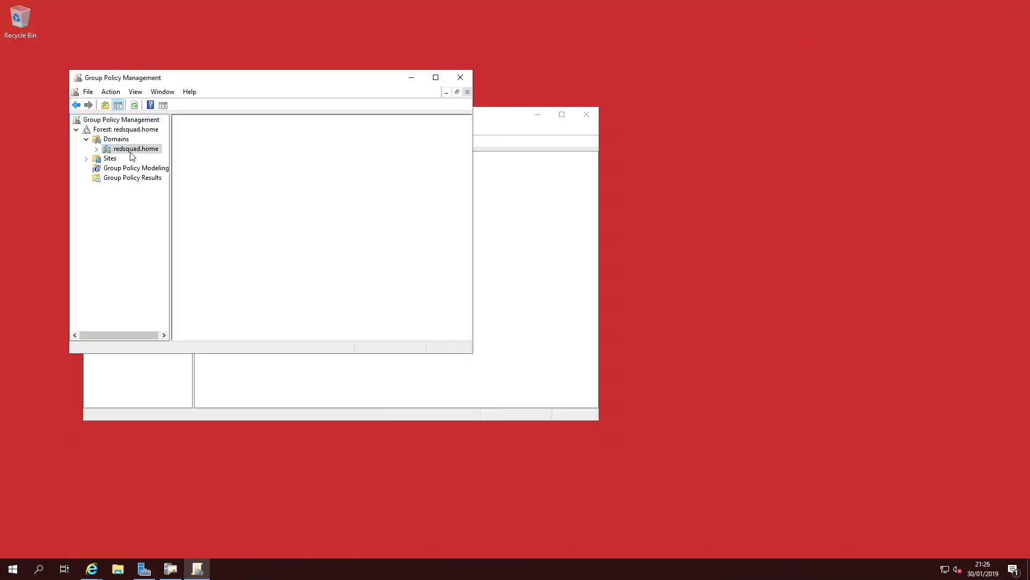
right_click(135, 149)
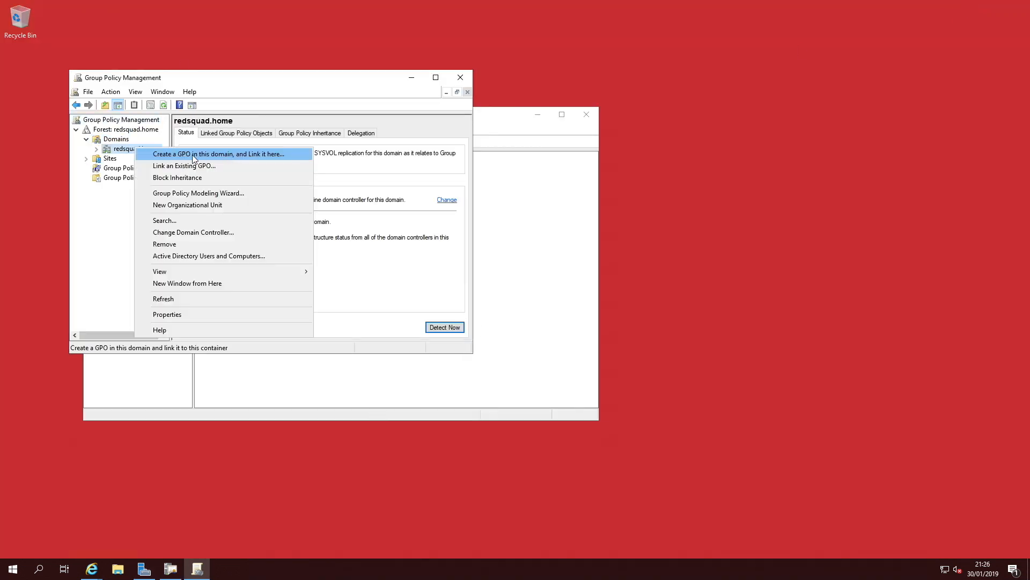
left_click(265, 153)
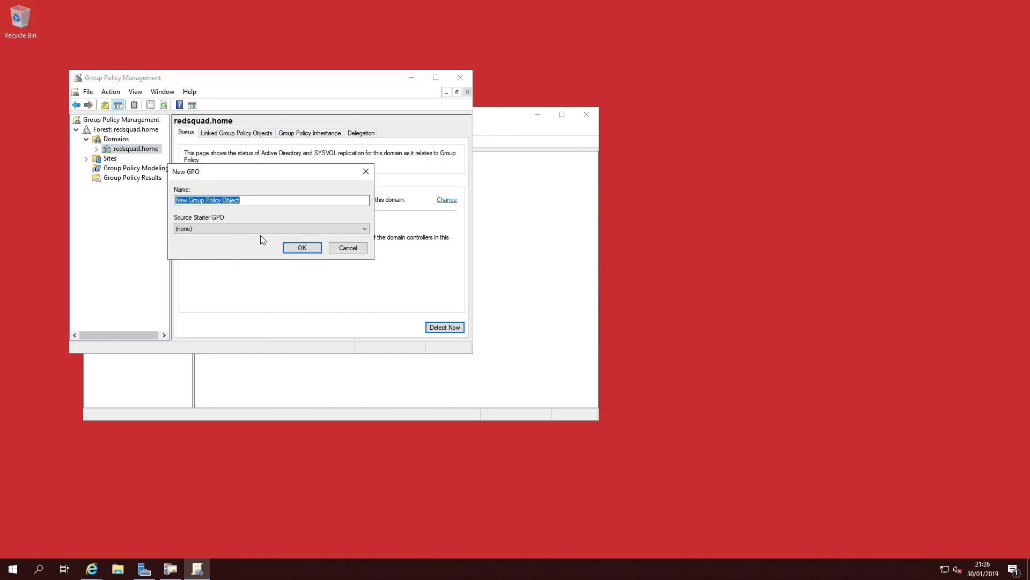
type("XwingCerts")
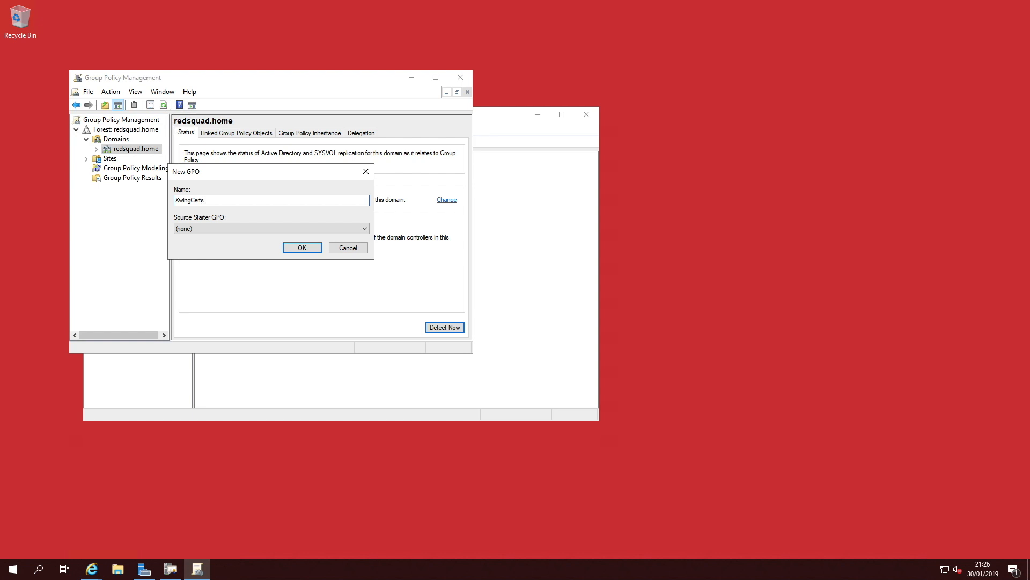
left_click(307, 249)
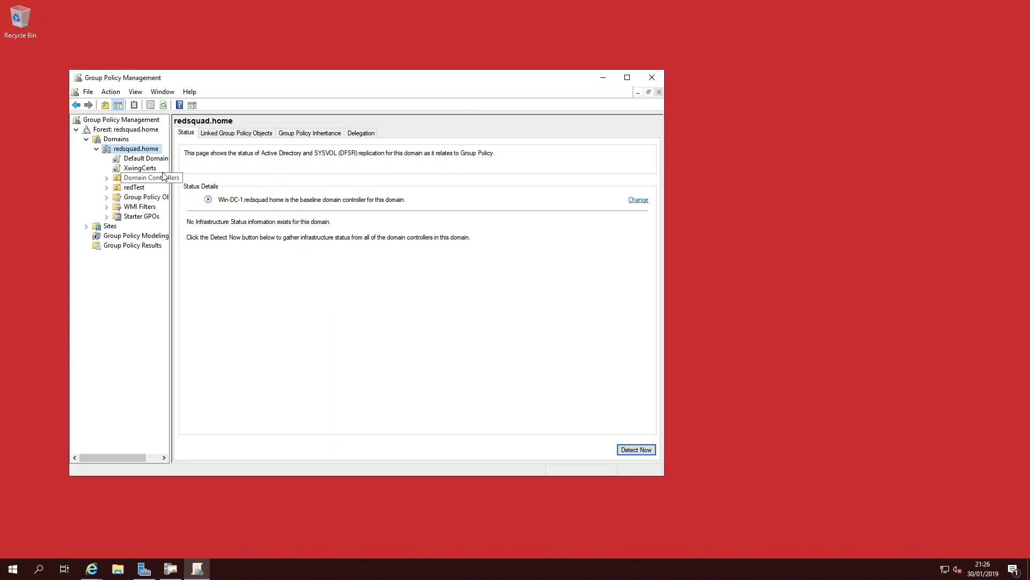
Step: Open the XwingCerts GPO for editing
left_click(141, 168)
left_click(272, 301)
left_click(447, 303)
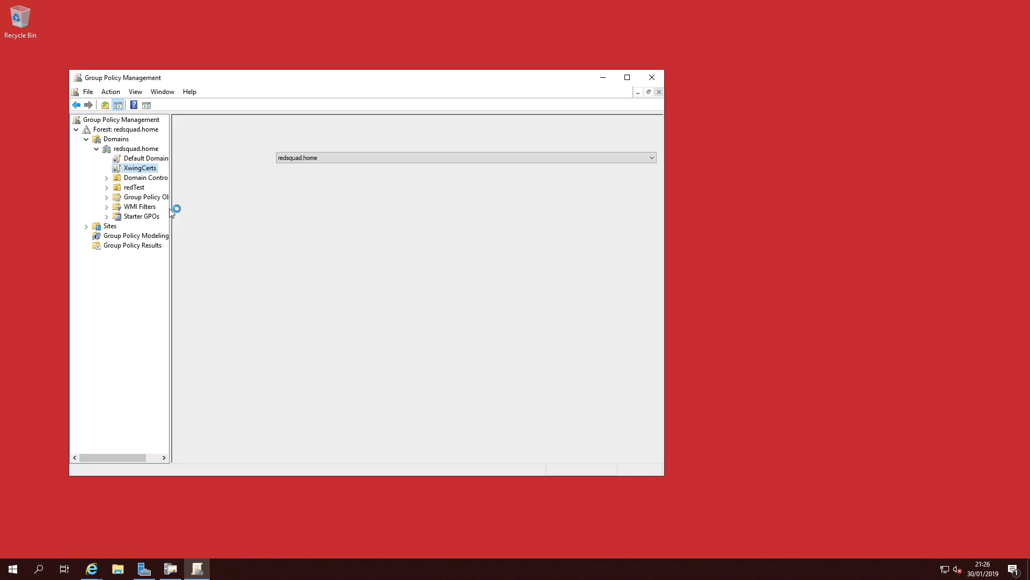
right_click(131, 172)
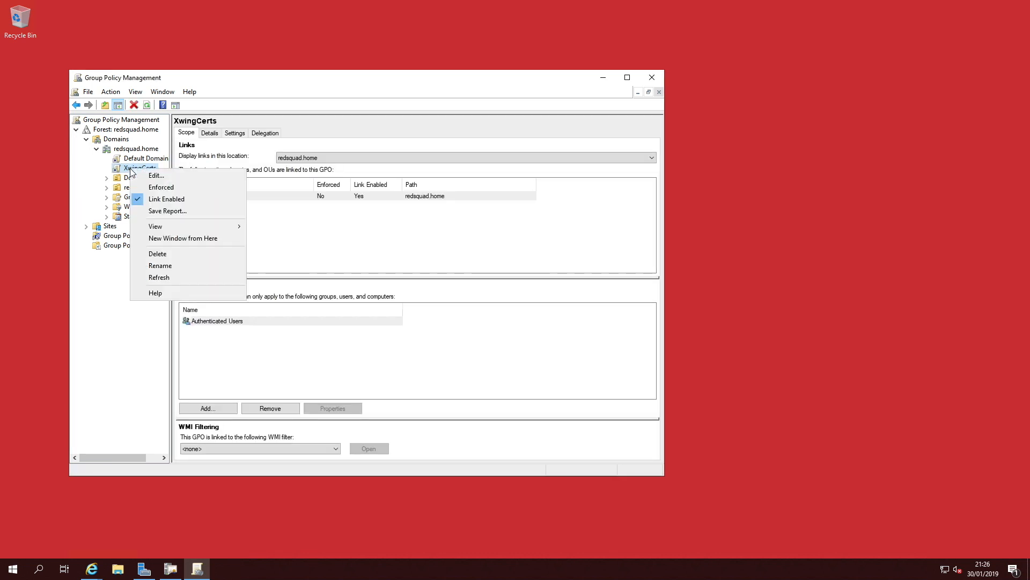
left_click(203, 177)
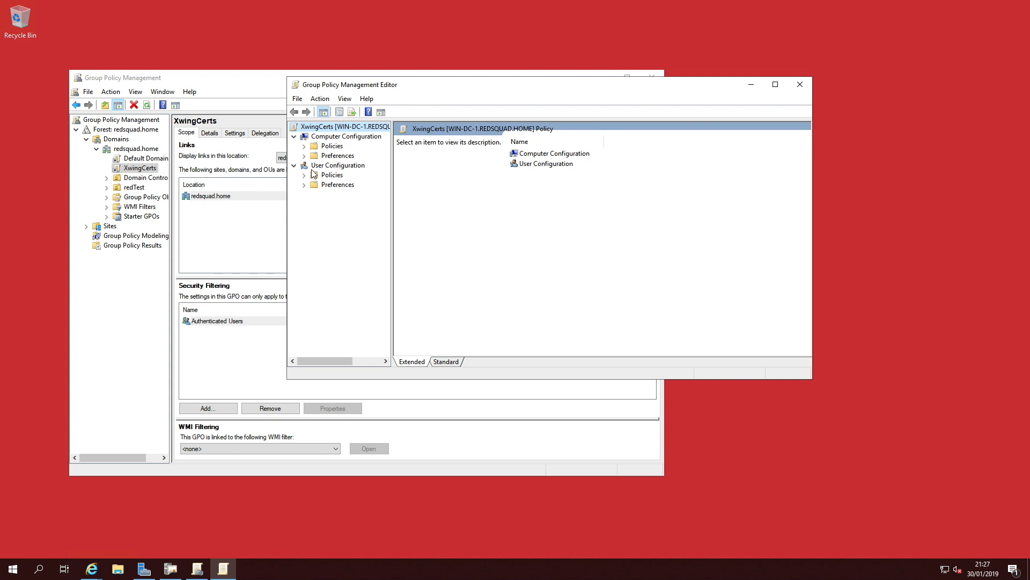
Step: Enable Certificate Services Client - Auto-Enrollment under Computer Configuration's Public Key Policies, ticking renewal of expired certificates, and apply
left_click(304, 146)
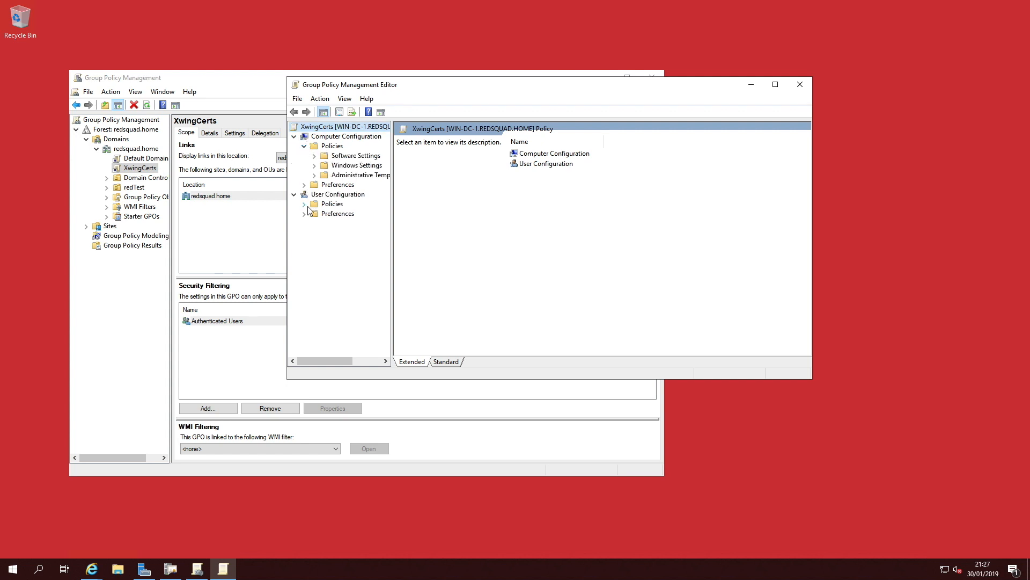
left_click_drag(392, 205, 455, 206)
left_click(315, 165)
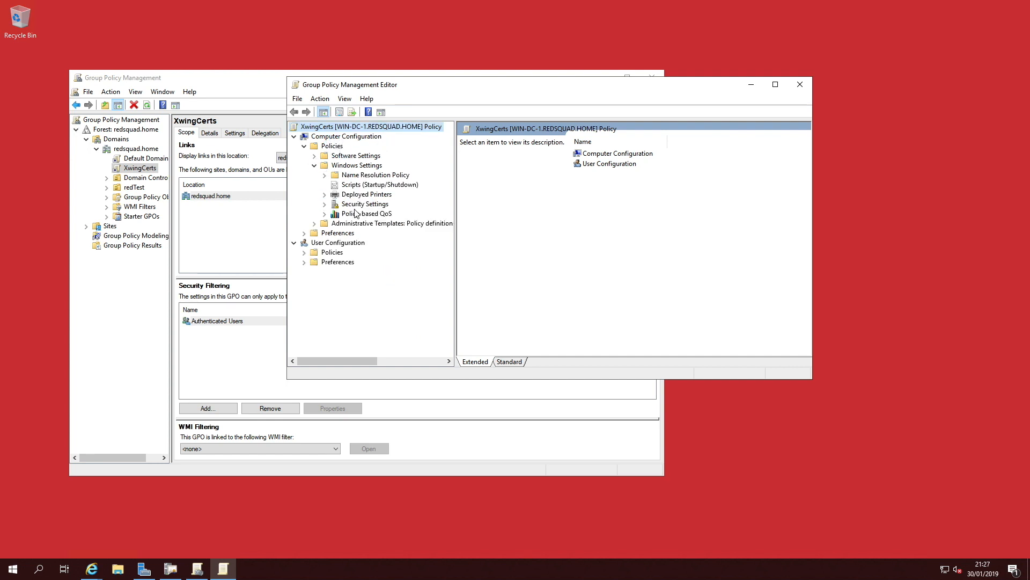
left_click(325, 205)
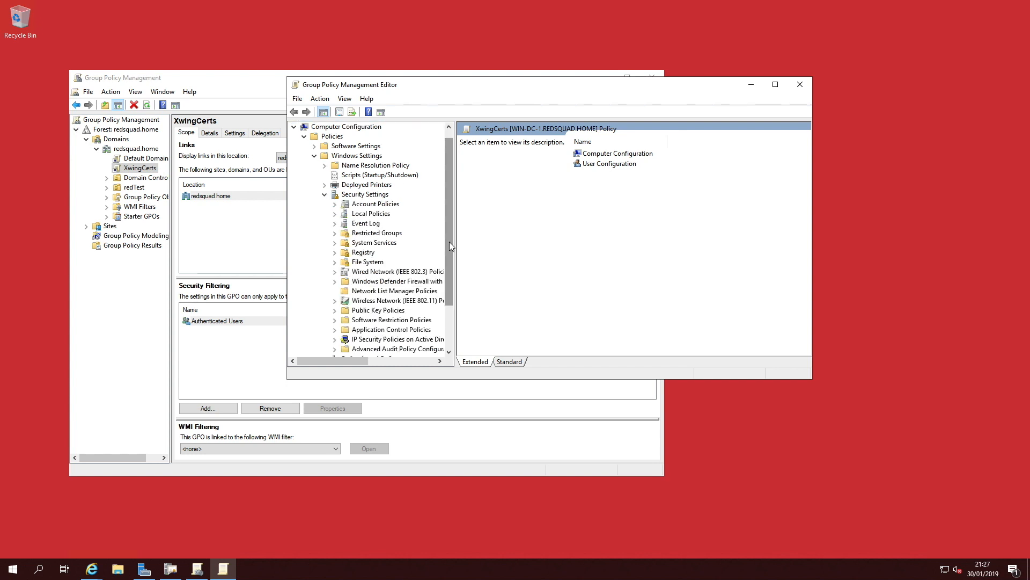
left_click_drag(456, 245, 491, 245)
scroll(473, 252, "down", 2)
left_click(378, 252)
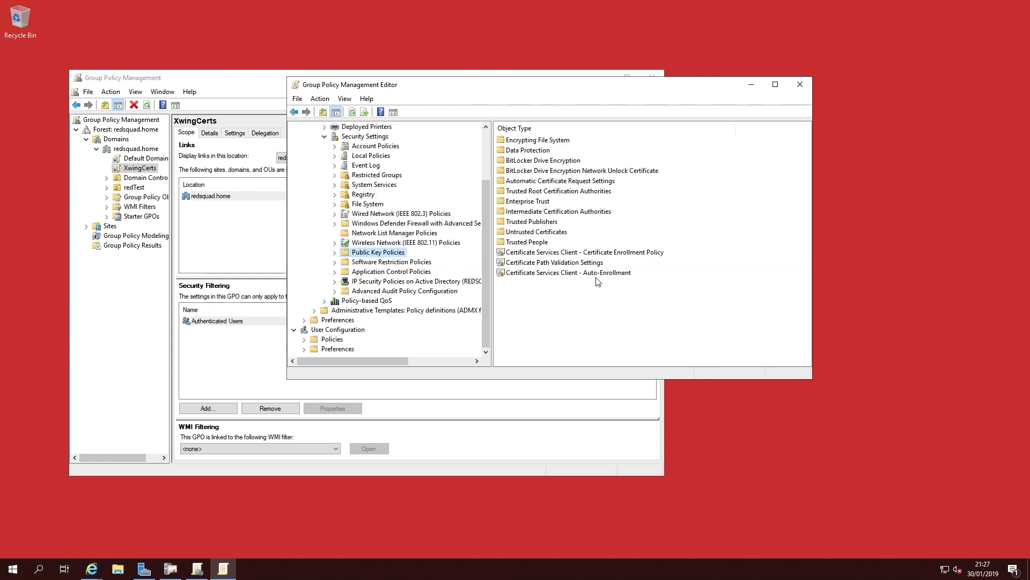
left_click(598, 274)
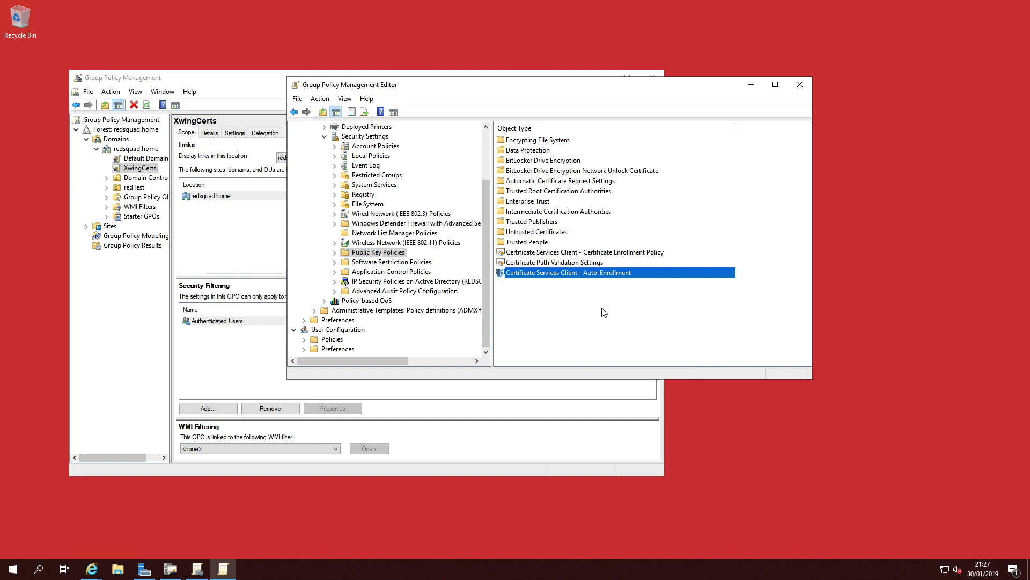
right_click(600, 274)
left_click(645, 277)
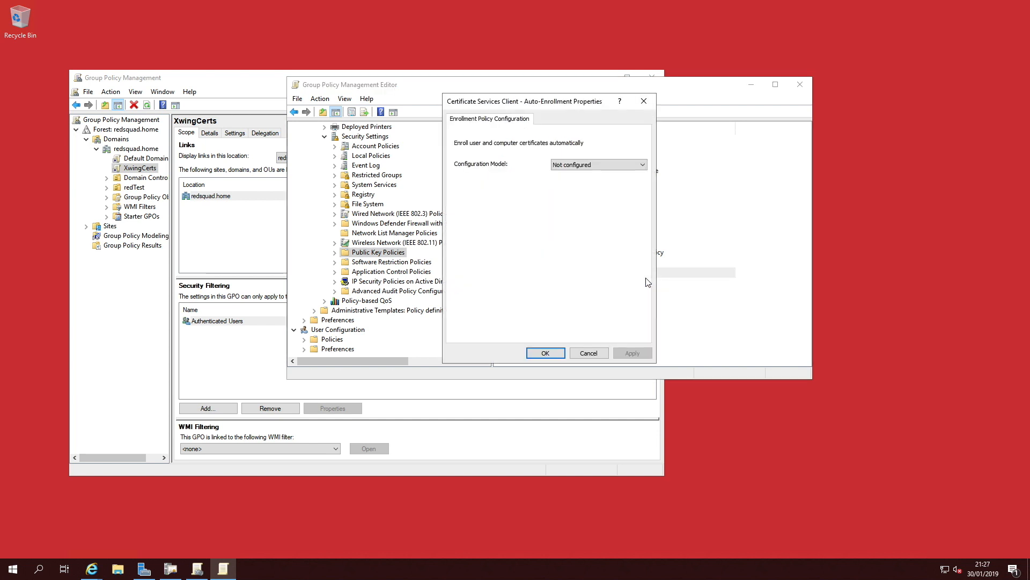
left_click(608, 168)
left_click(602, 180)
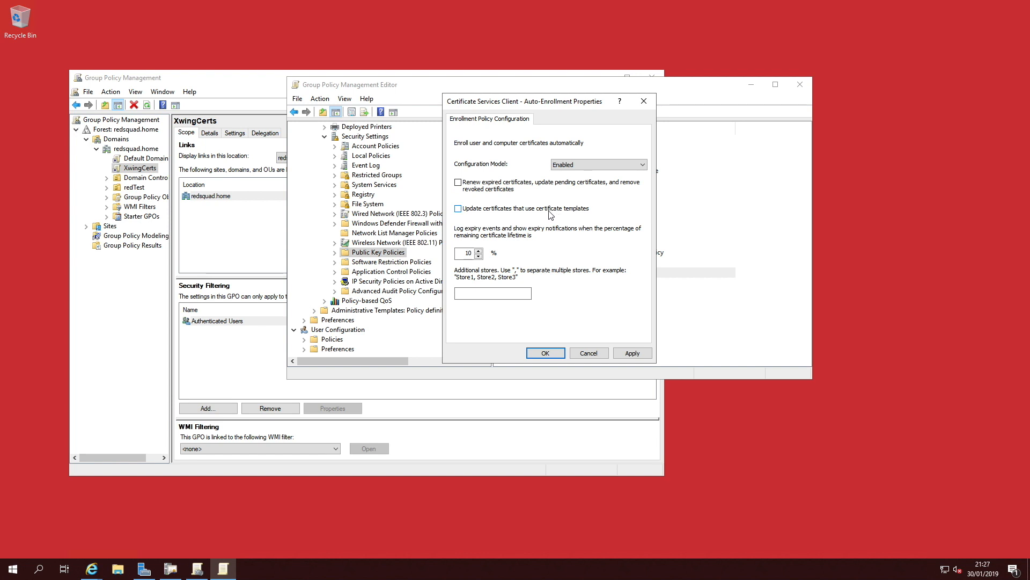
left_click(459, 183)
left_click(633, 350)
left_click(545, 352)
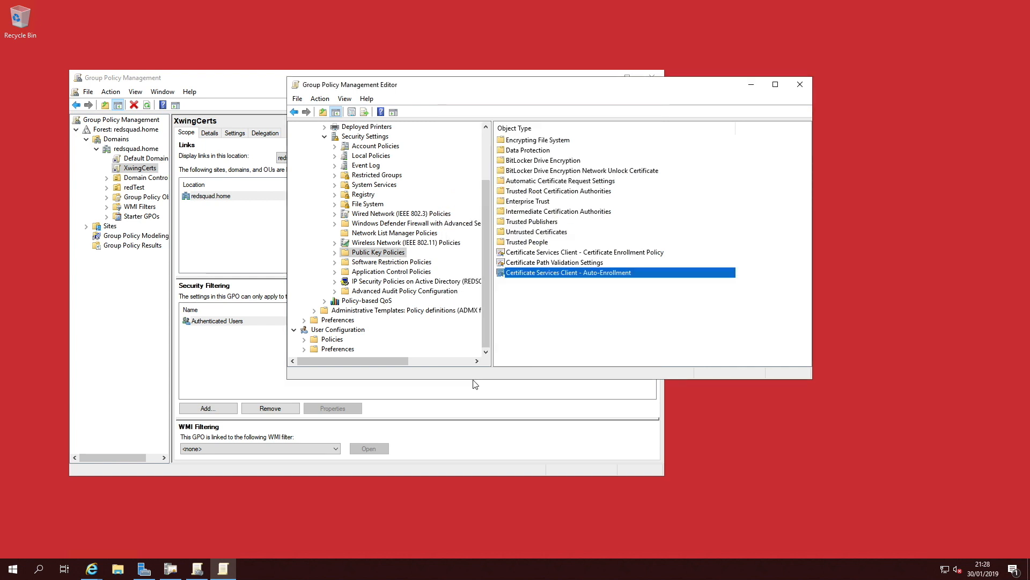
Step: Enable Certificate Services Client - Auto-Enrollment under User Configuration's Public Key Policies, ticking renewal and template-update options, apply, and close the editor
left_click_drag(473, 380, 475, 500)
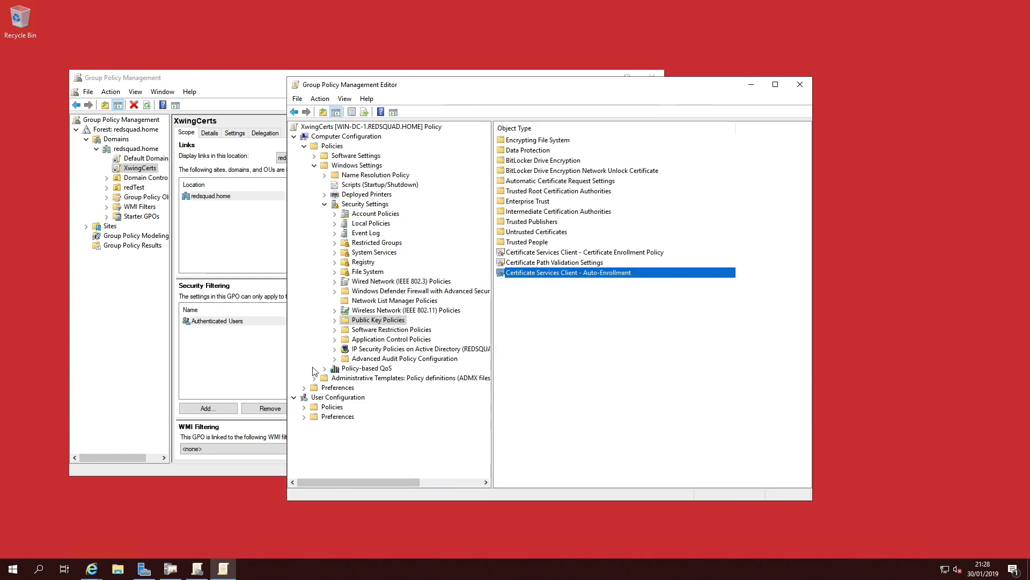
left_click(328, 399)
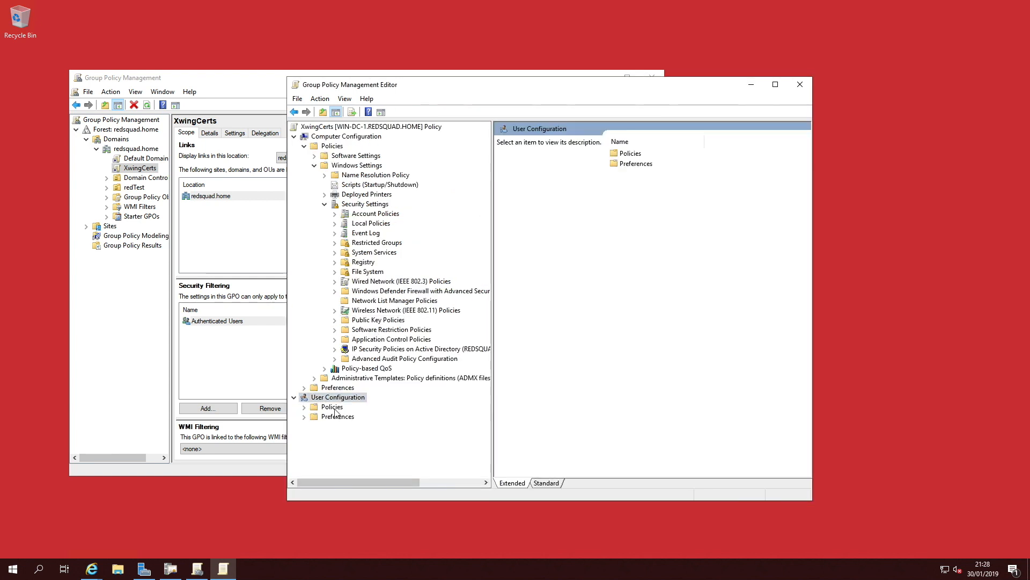
left_click(304, 407)
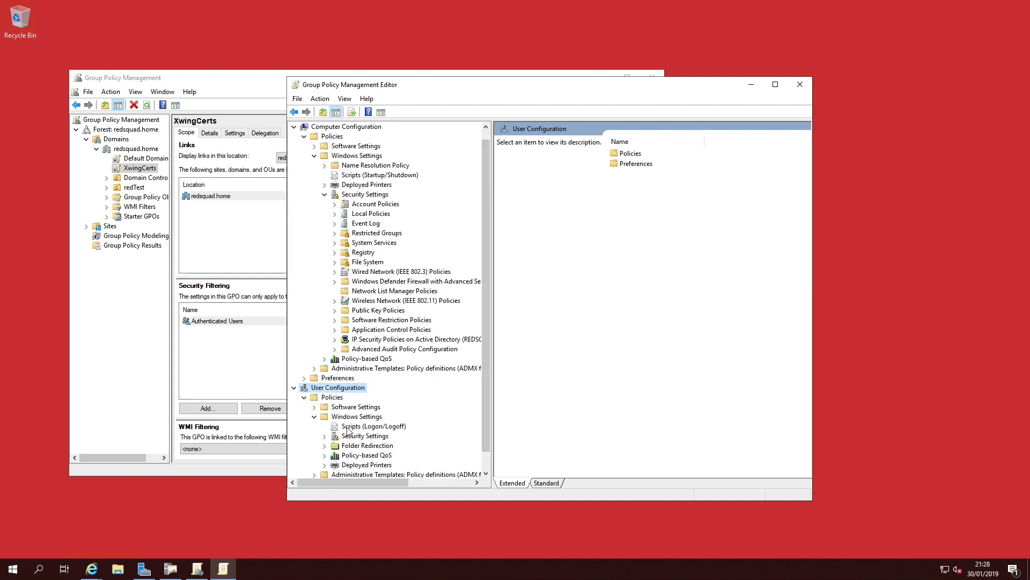
scroll(488, 380, "down", 1)
left_click(324, 416)
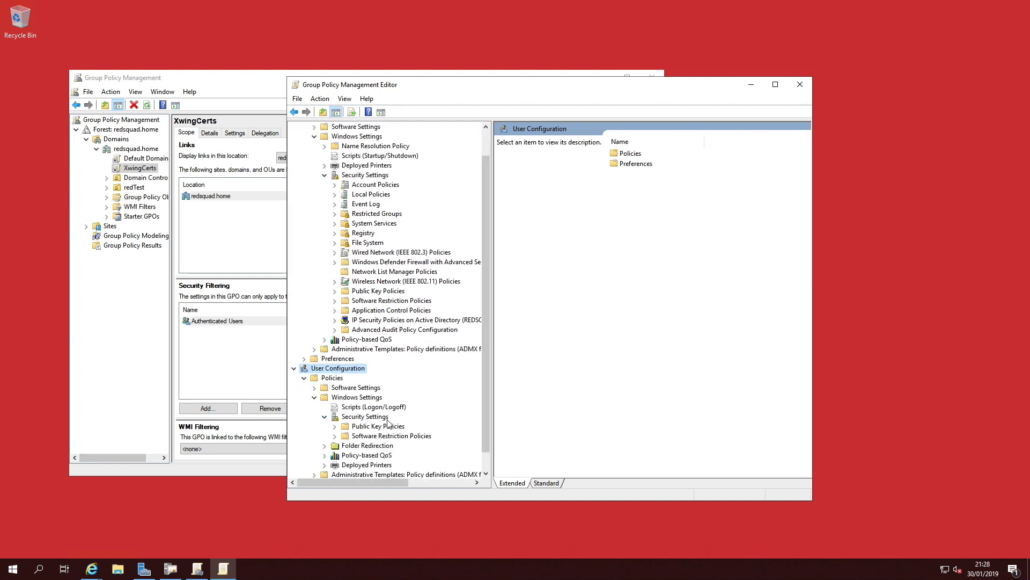
left_click(383, 427)
right_click(584, 182)
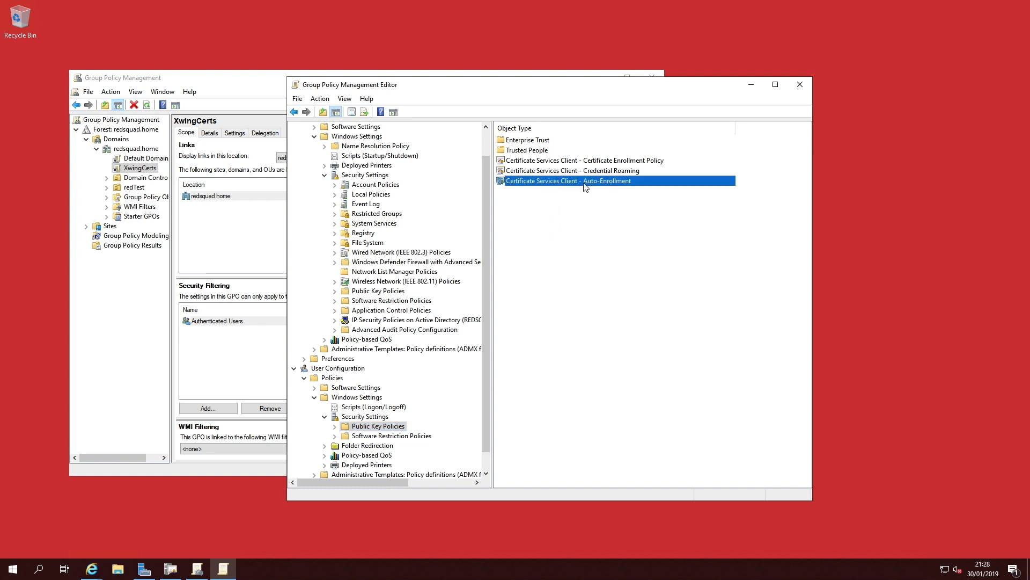
left_click(617, 189)
left_click(599, 165)
left_click(591, 186)
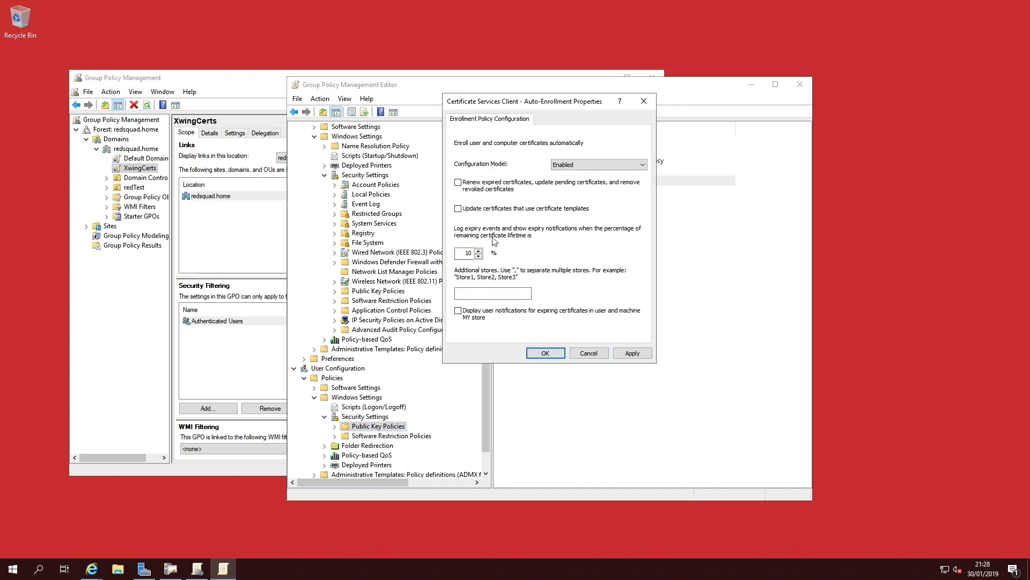
left_click(458, 183)
left_click(458, 208)
left_click(632, 353)
left_click(545, 353)
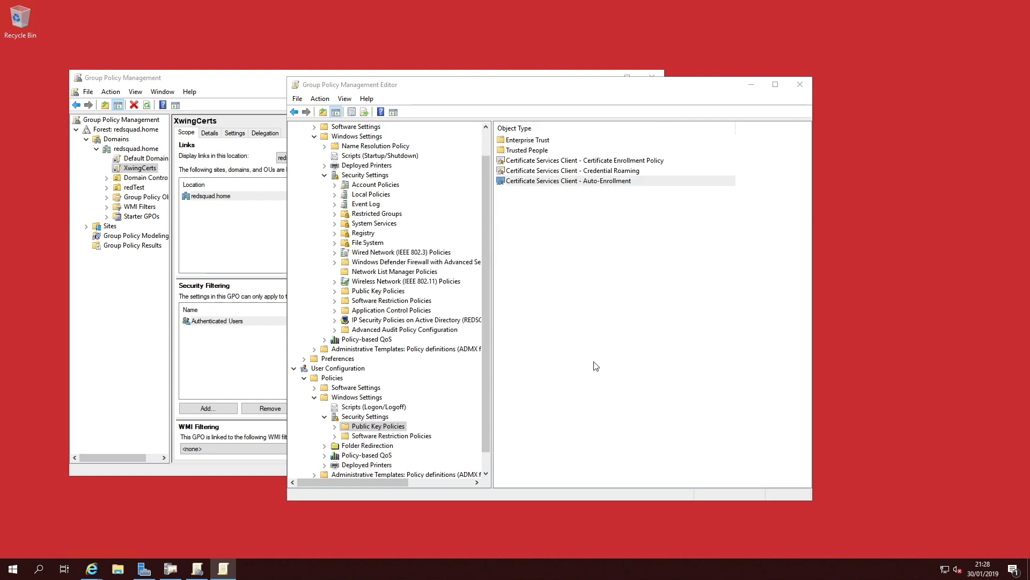
left_click(800, 88)
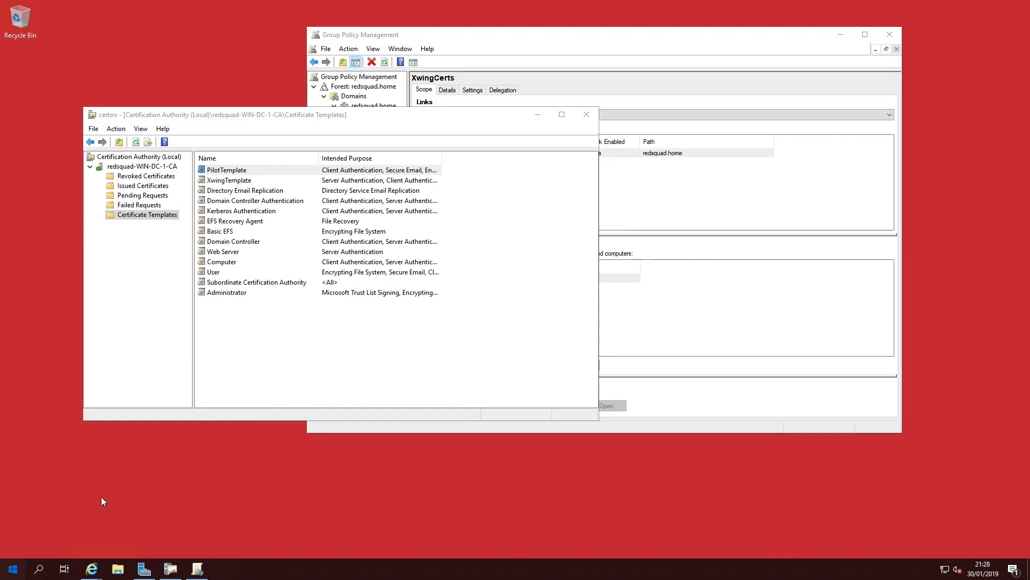
Step: Force a Group Policy refresh by running gpupdate /force in Windows PowerShell
key("super")
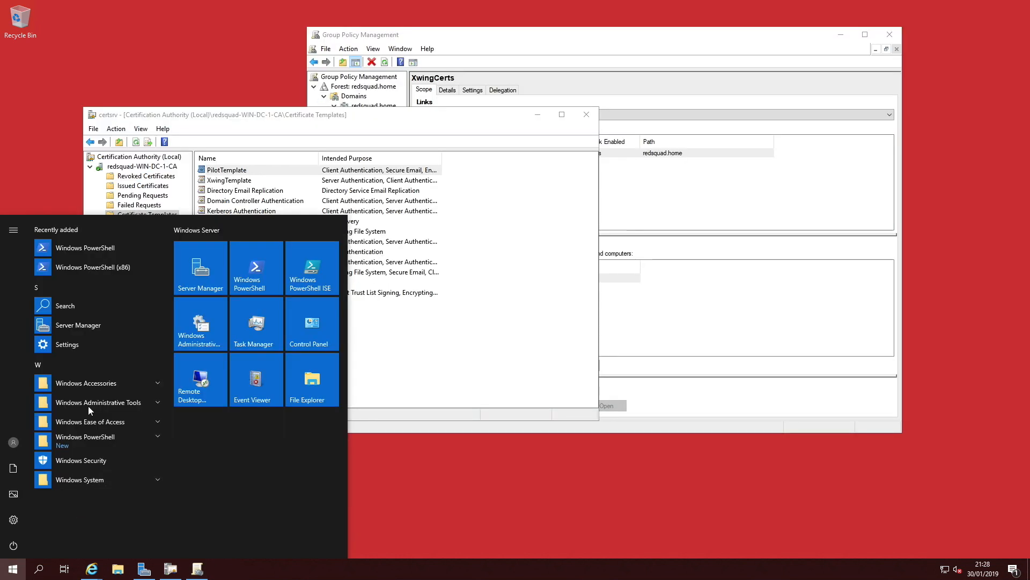
left_click(313, 327)
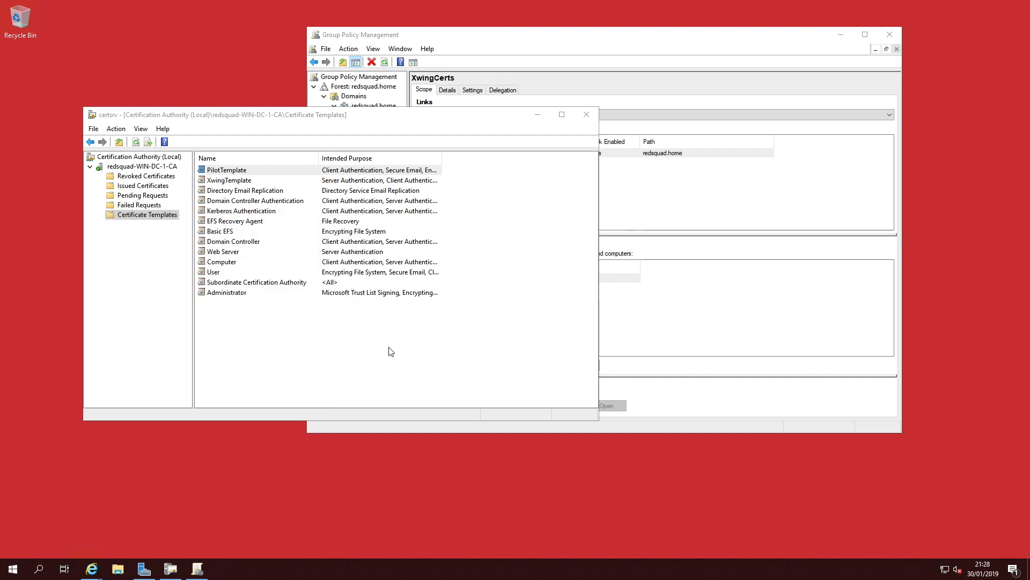
type("gpup")
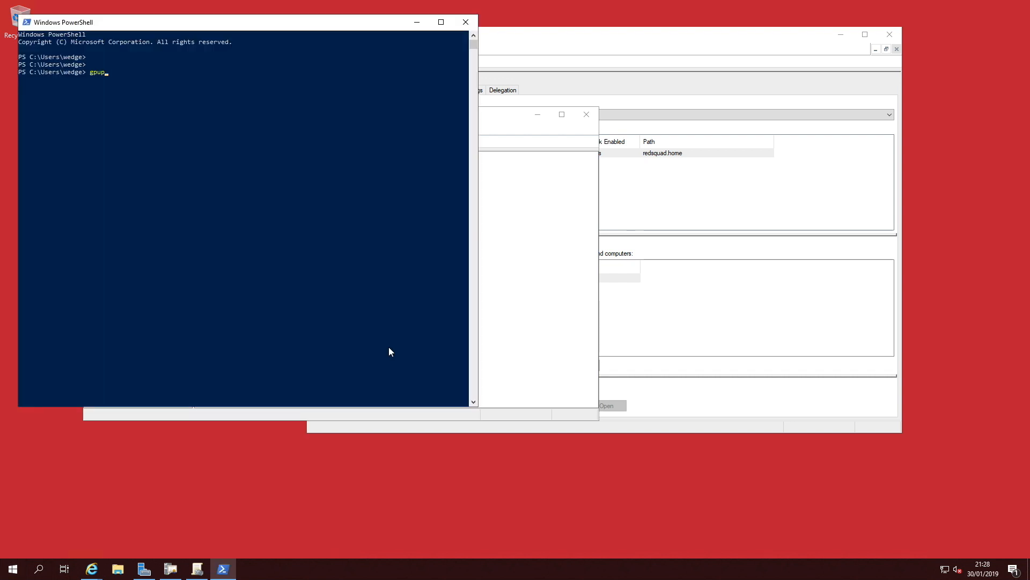
type("date")
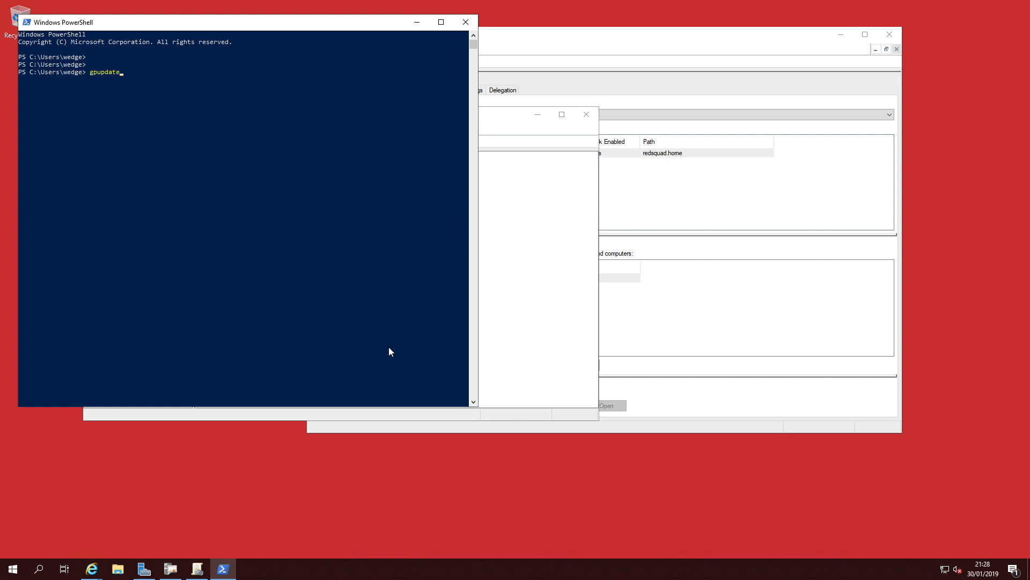
type(" /force")
key("Return")
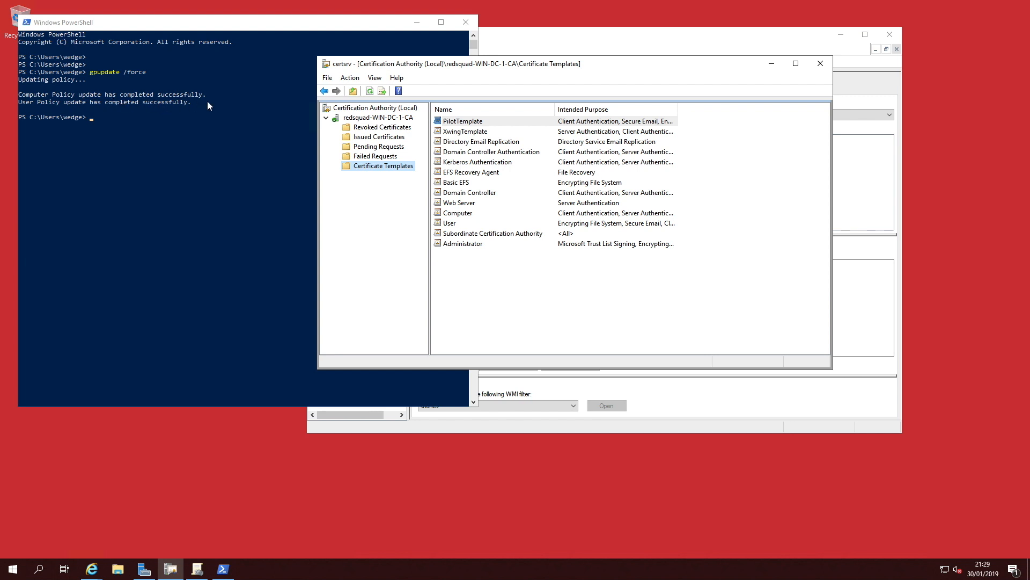
Step: Review the issued certificates list in the Certification Authority console
left_click(184, 144)
left_click(466, 22)
left_click(378, 146)
left_click(384, 137)
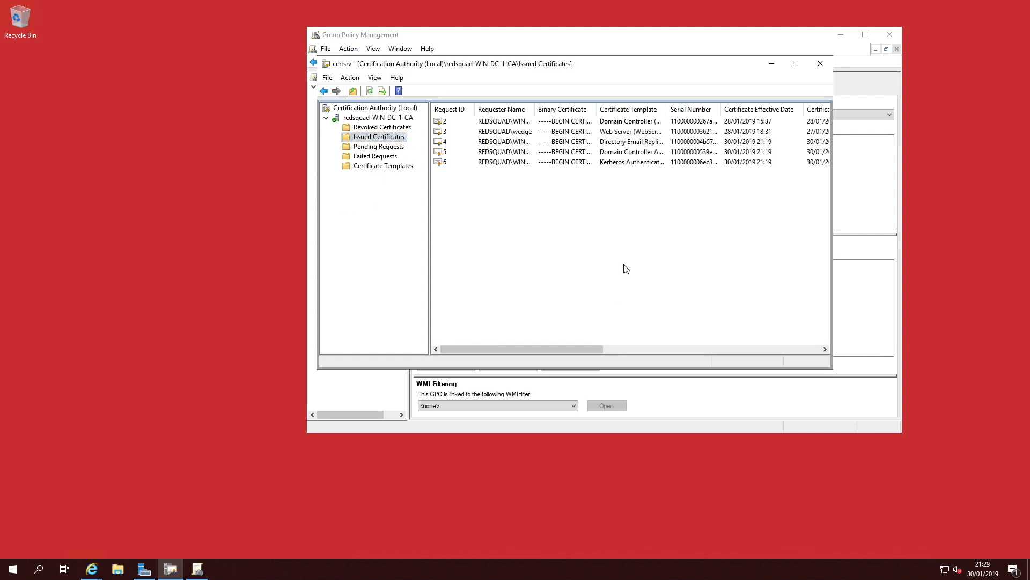
left_click_drag(320, 370, 145, 434)
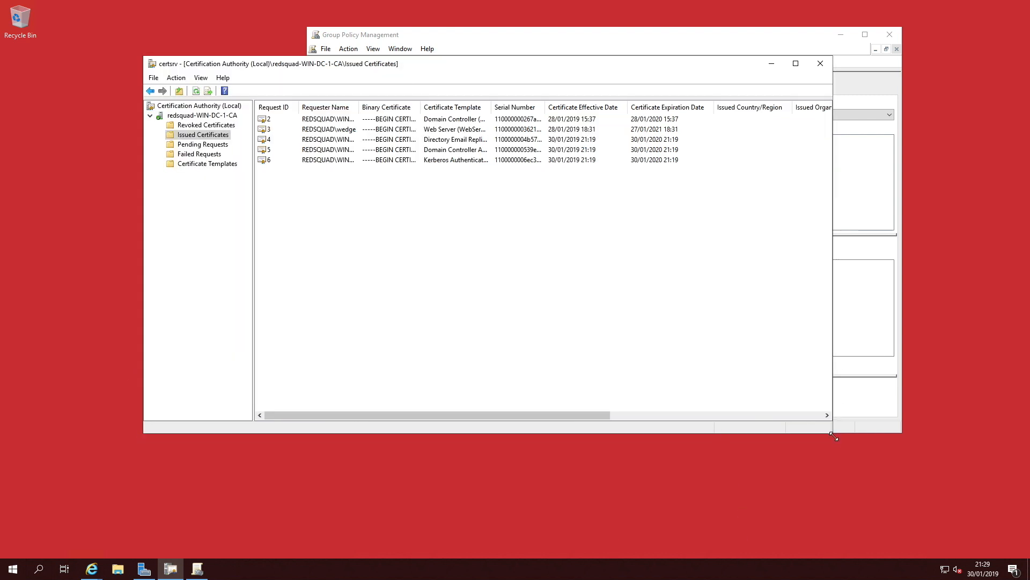
left_click_drag(887, 434, 980, 453)
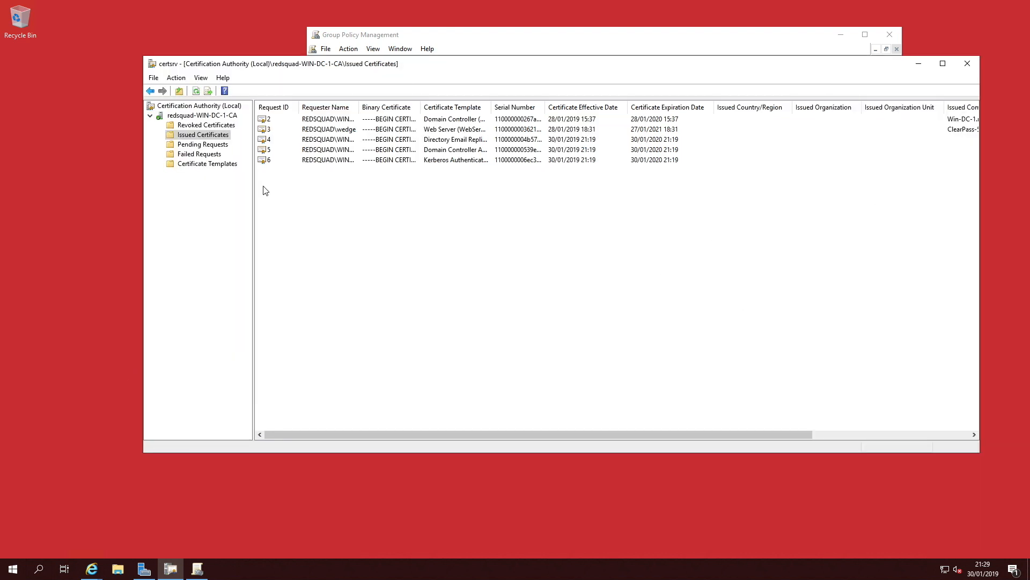
left_click(454, 107)
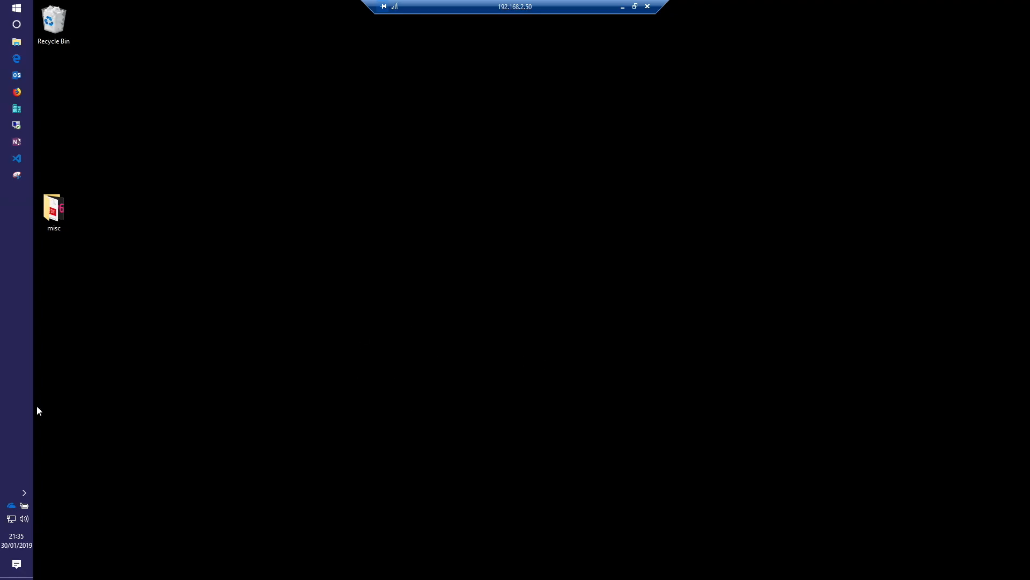
Step: On the client laptop, open Wi-Fi known networks and add a new network named SwampThing1
left_click(23, 492)
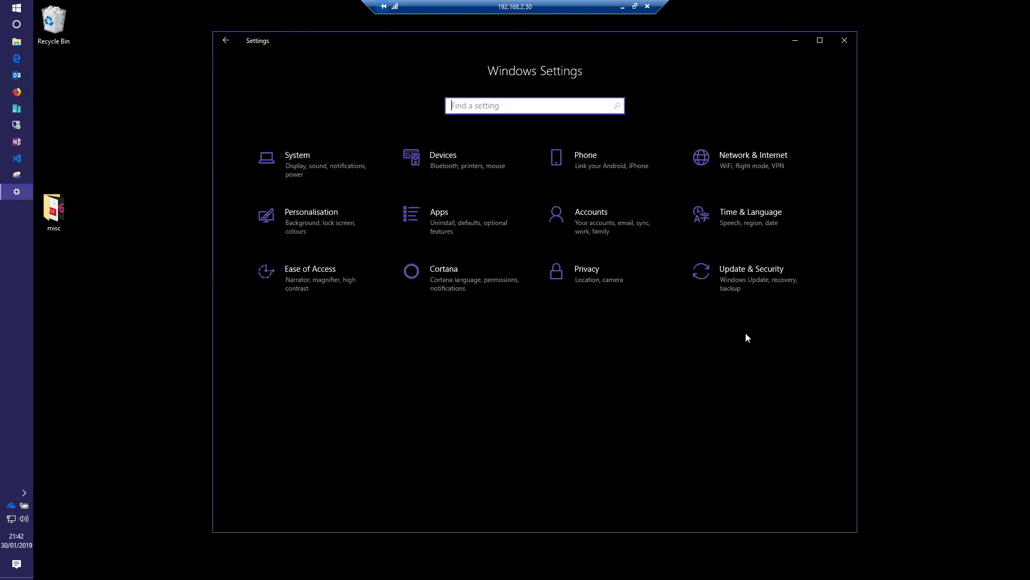
left_click(773, 161)
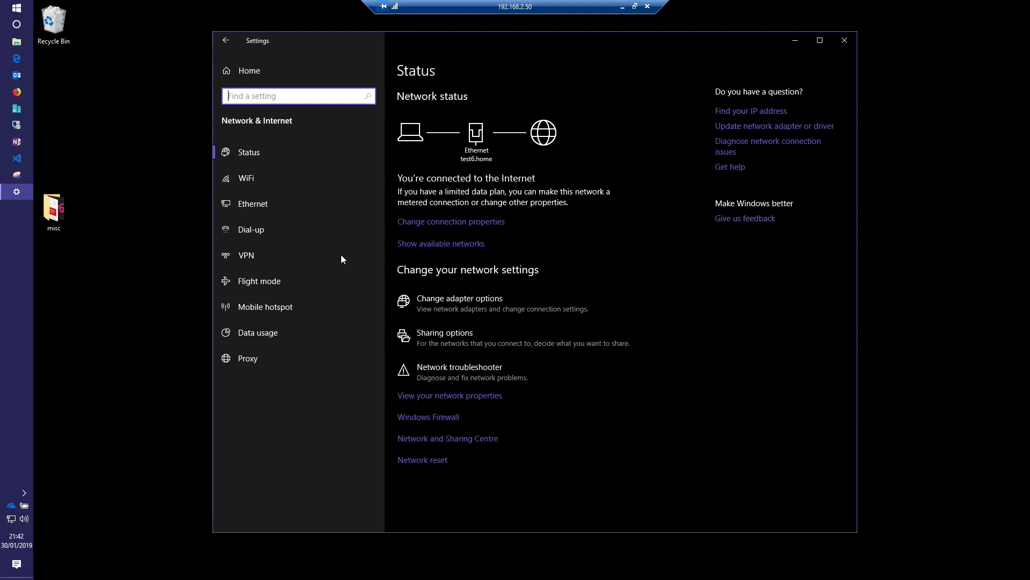
left_click(247, 178)
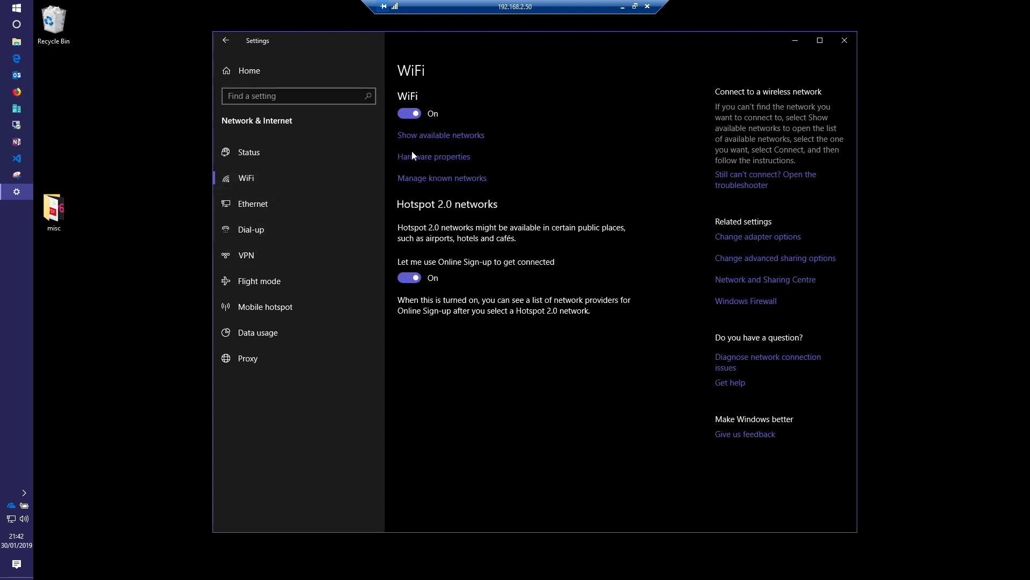
left_click(452, 178)
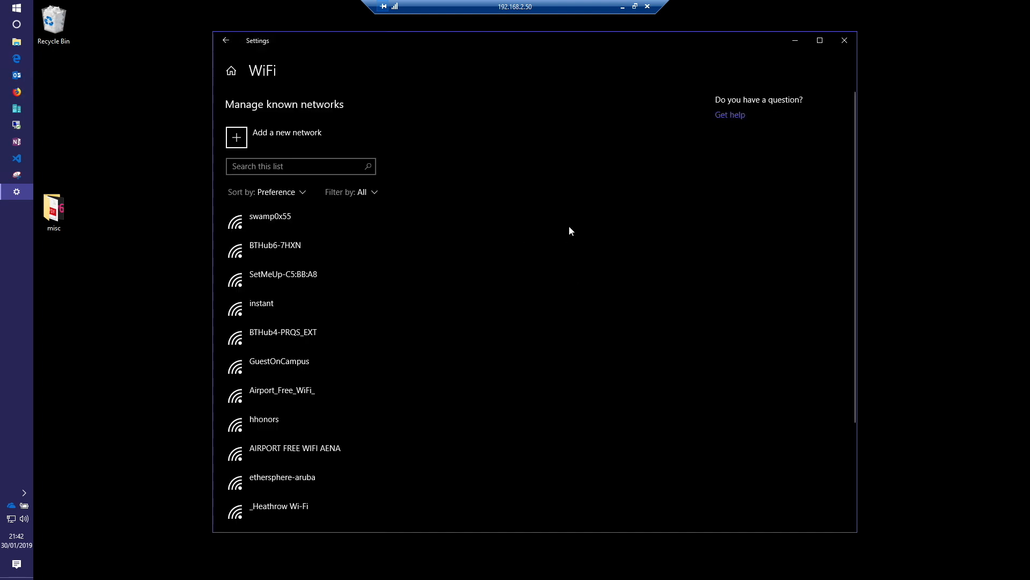
left_click(237, 141)
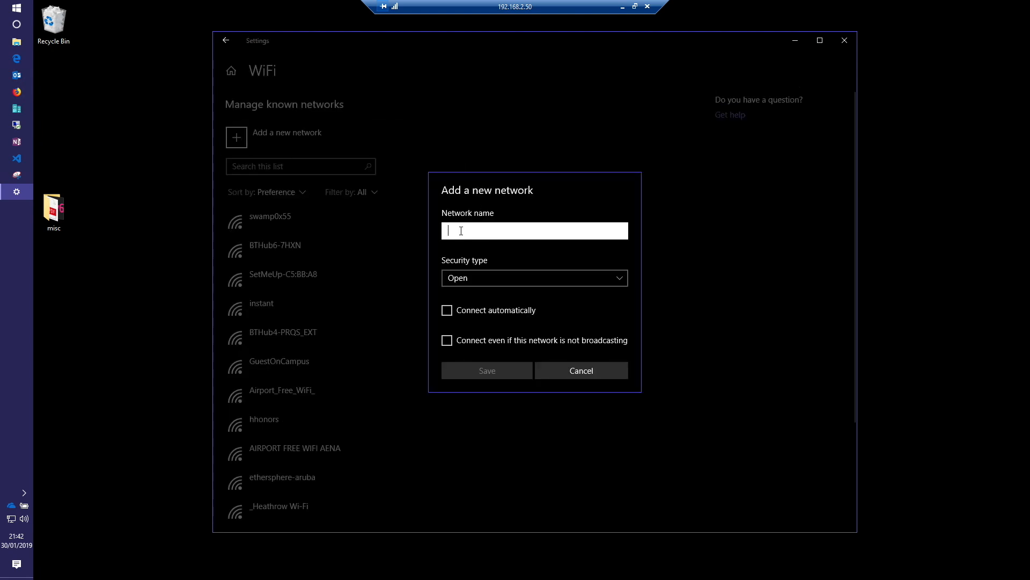
type("SwampThing1")
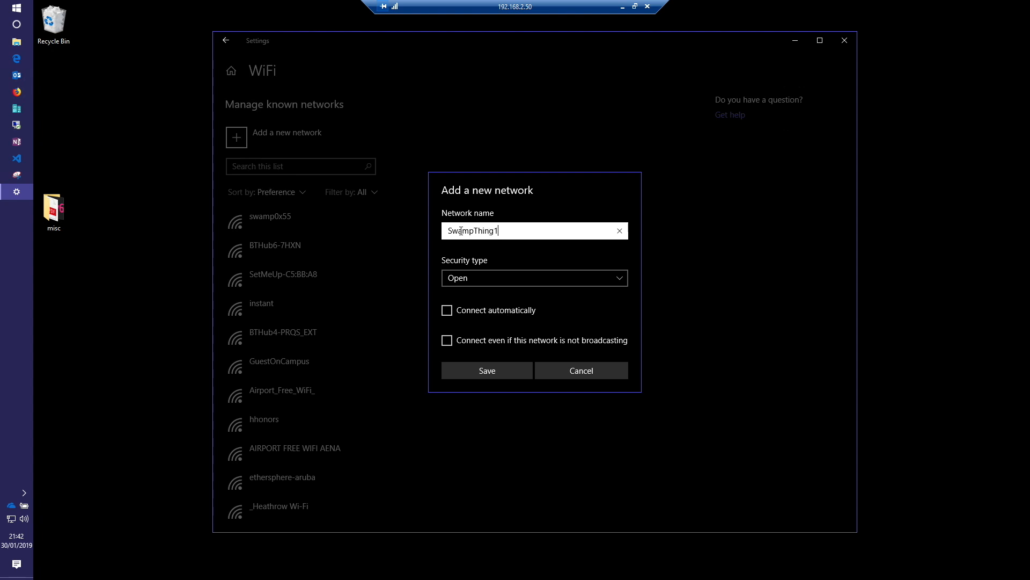
Step: Set SwampThing1 to WPA2-Enterprise AES with Protected EAP (PEAP) and Secured password (EAP-MSCHAP v2), connect automatically, and save
left_click(560, 279)
left_click(513, 331)
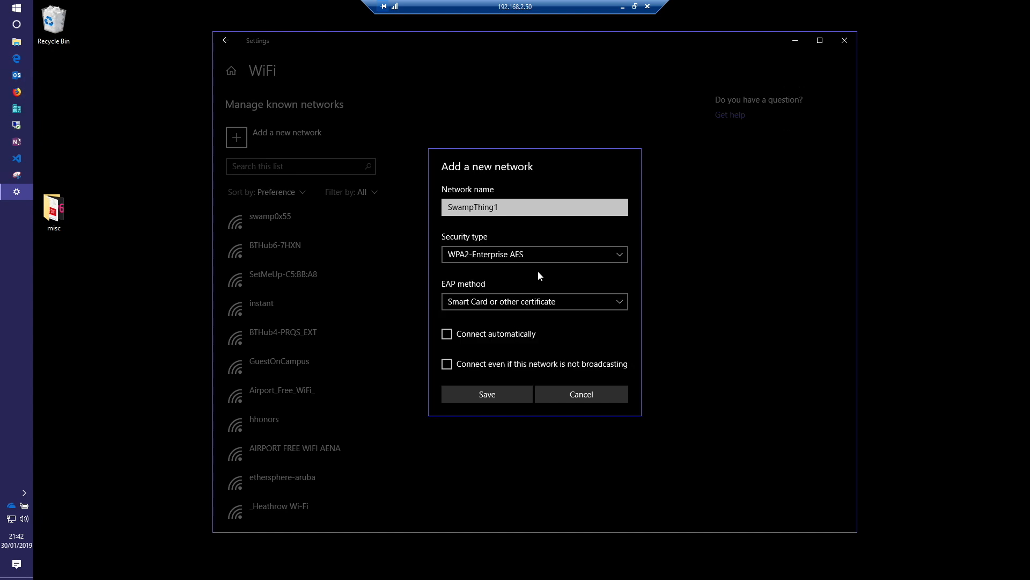
left_click(548, 302)
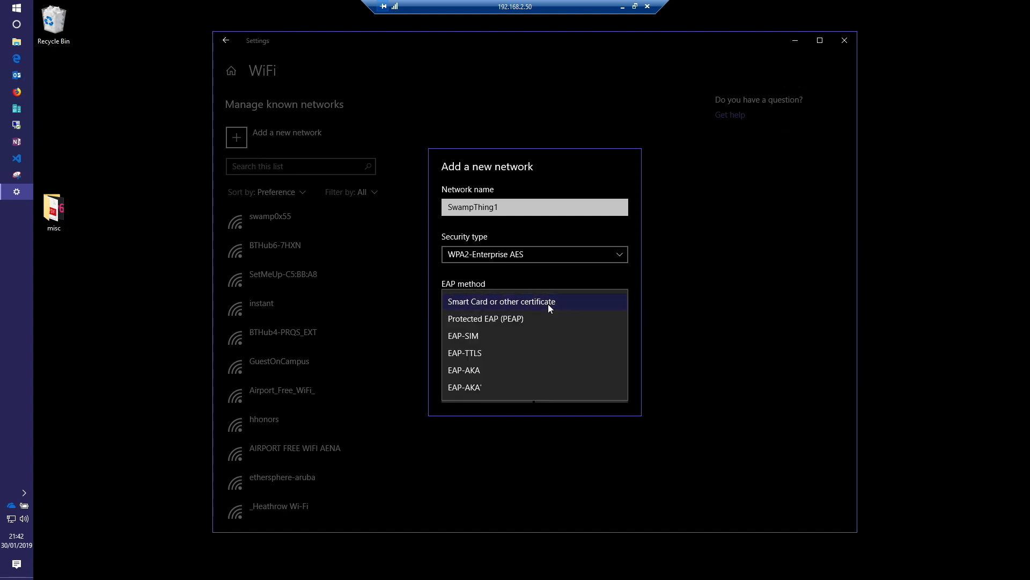
left_click(519, 321)
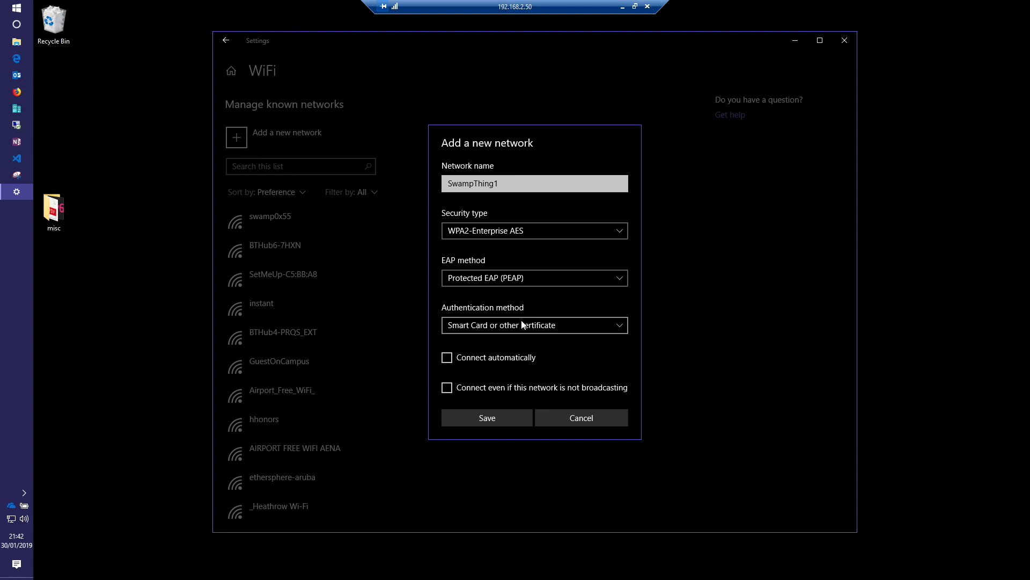
left_click(551, 329)
left_click(545, 344)
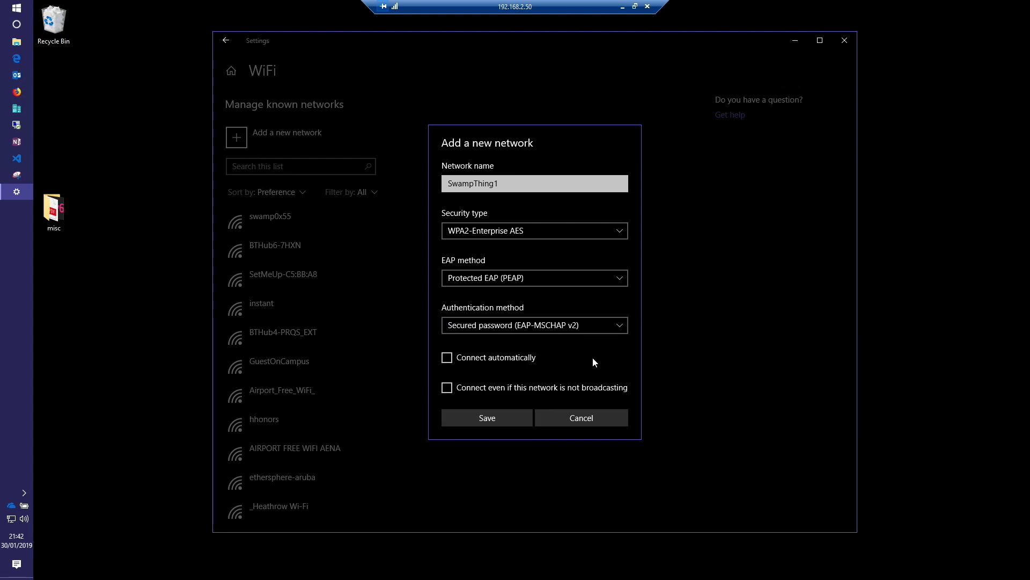
left_click(453, 359)
left_click(495, 419)
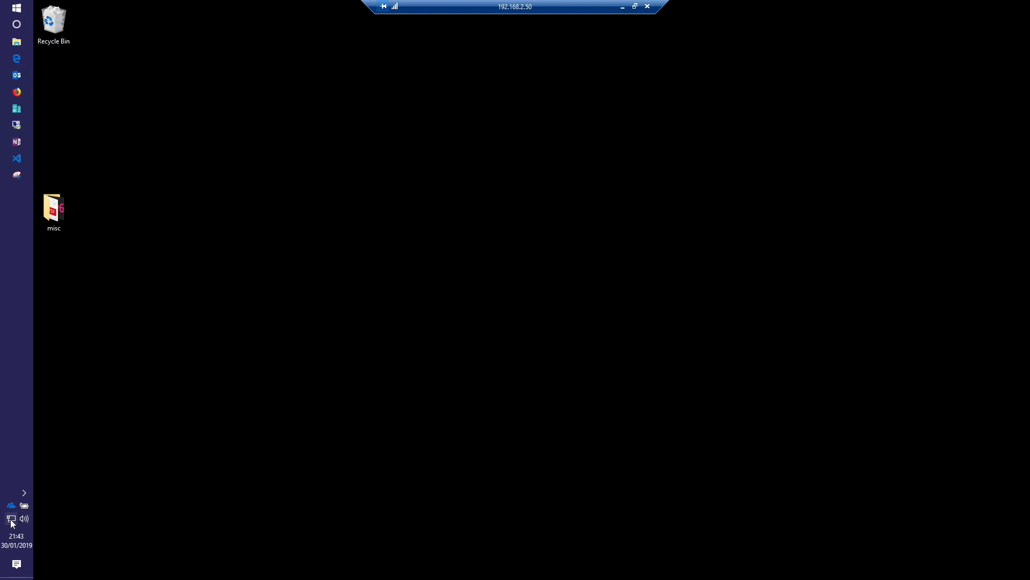
Step: Connect to SwampThing1, signing in with the domain username and password and accepting the connection prompt
left_click(11, 520)
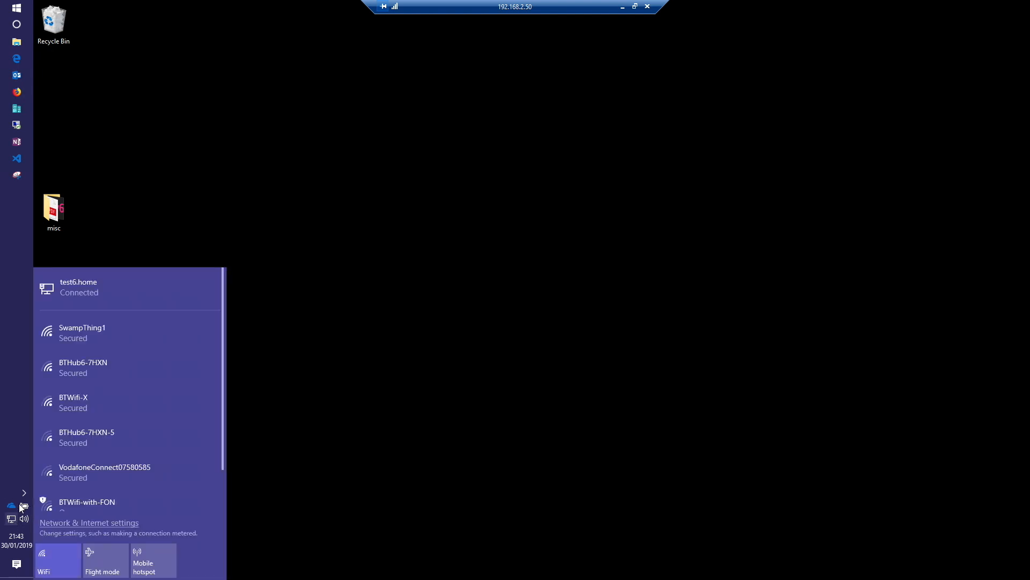
left_click(134, 334)
left_click(192, 384)
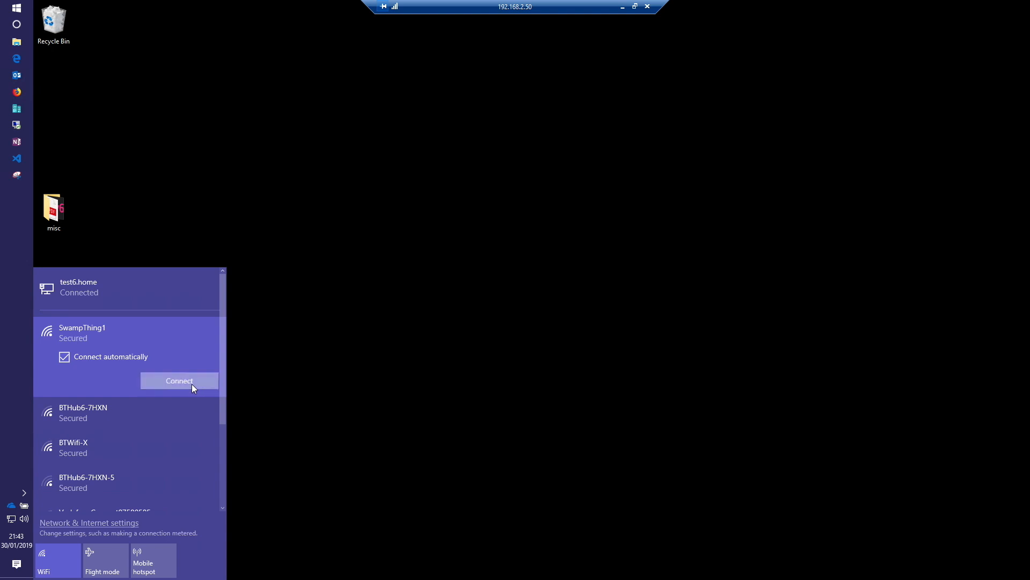
type("wedge")
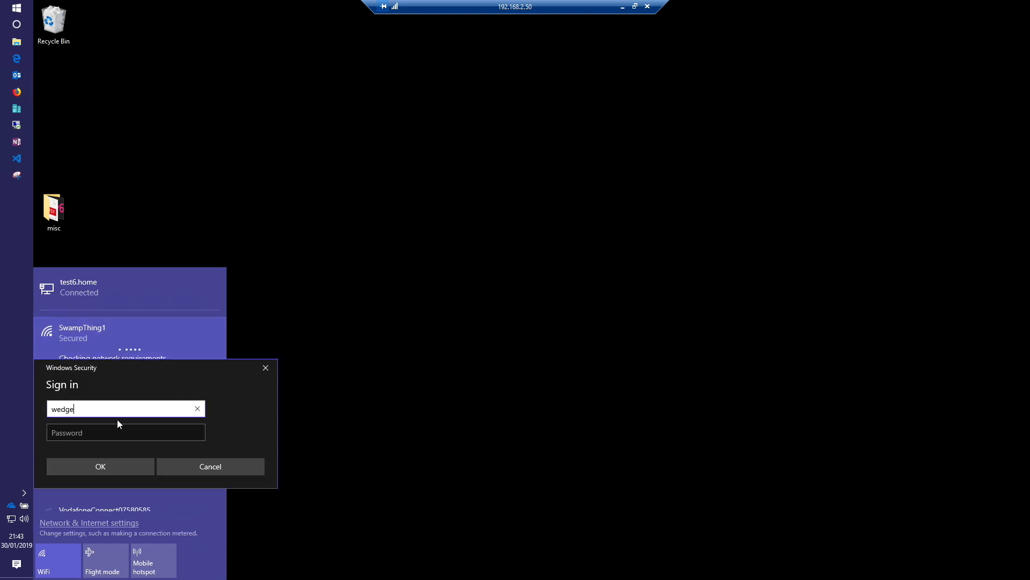
key("Tab")
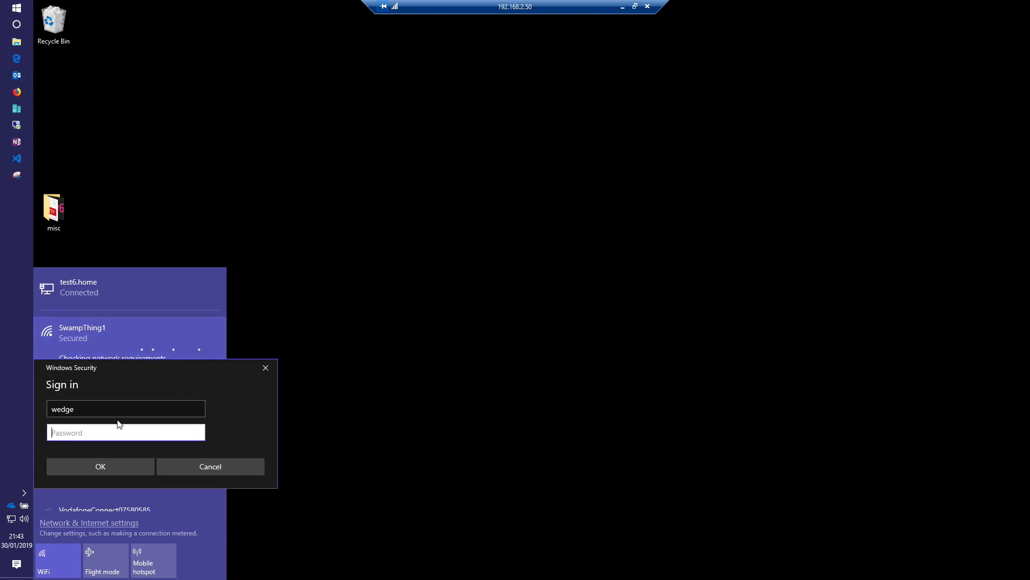
type("••••••••••")
key("Return")
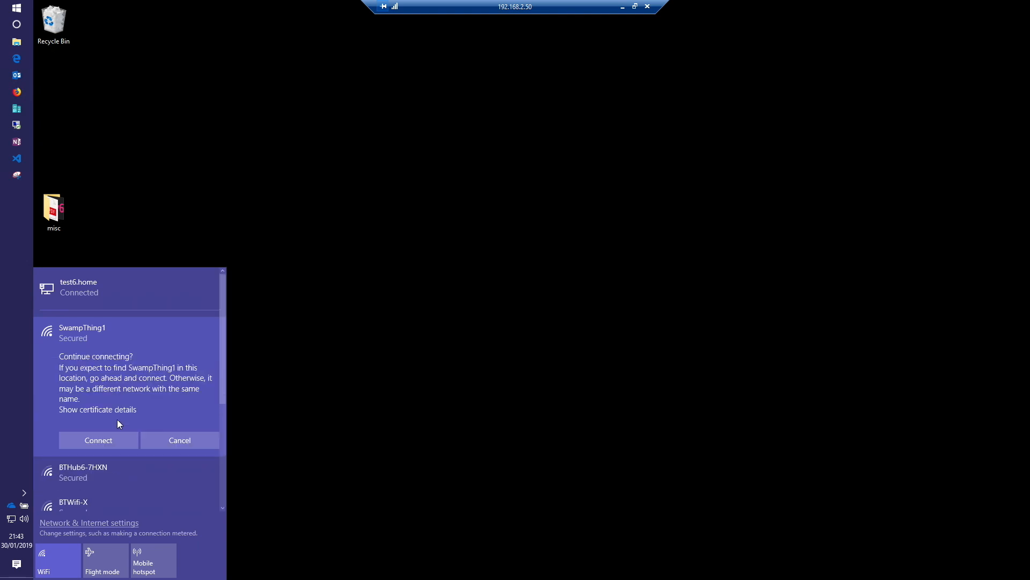
key("Return")
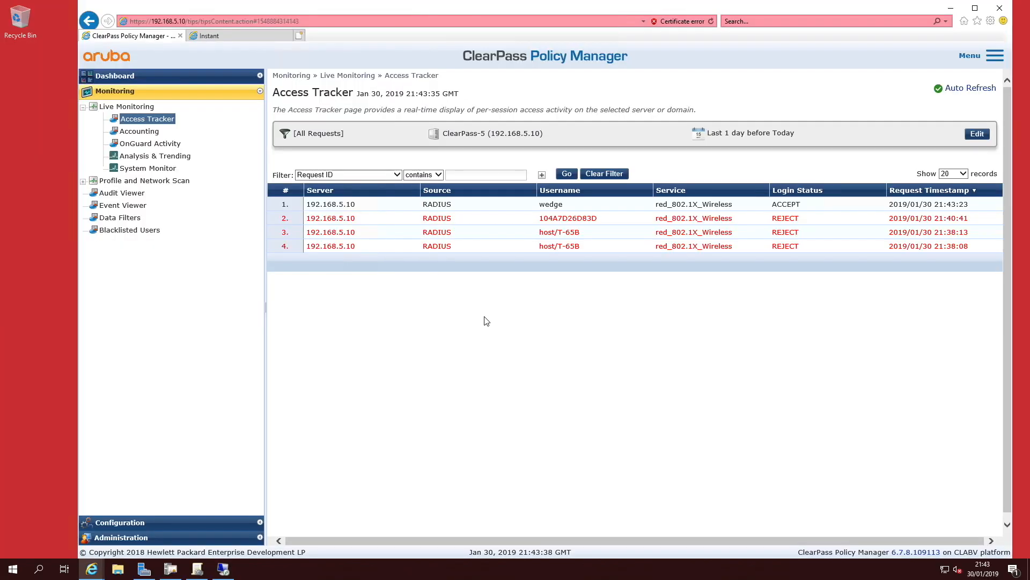
Step: Open the details of the accepted request in ClearPass Access Tracker
left_click(711, 204)
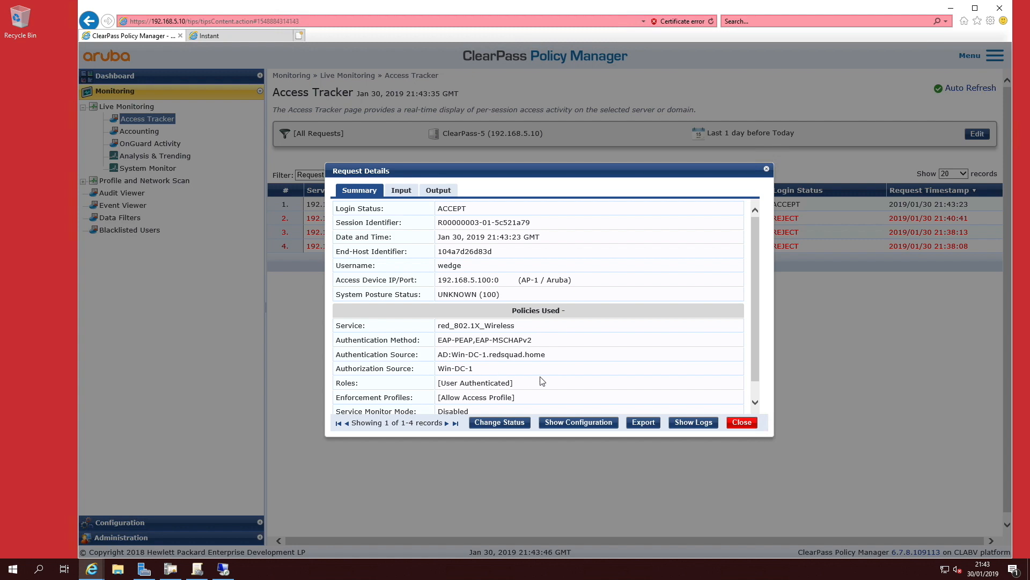
Step: Close the ClearPass request details and, on the client laptop, open the computer name and domain change settings from System info
left_click(741, 424)
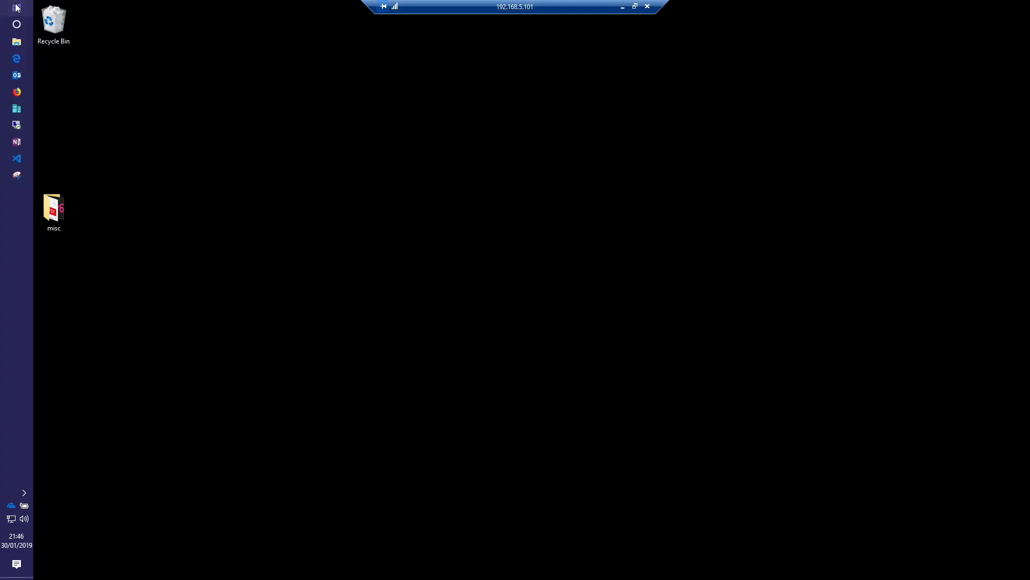
key("super")
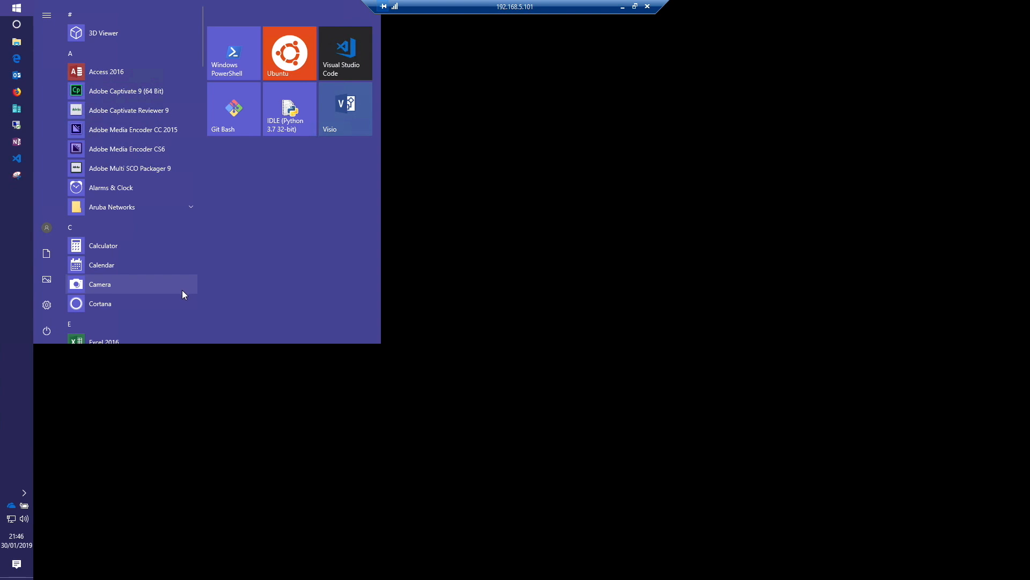
left_click(48, 307)
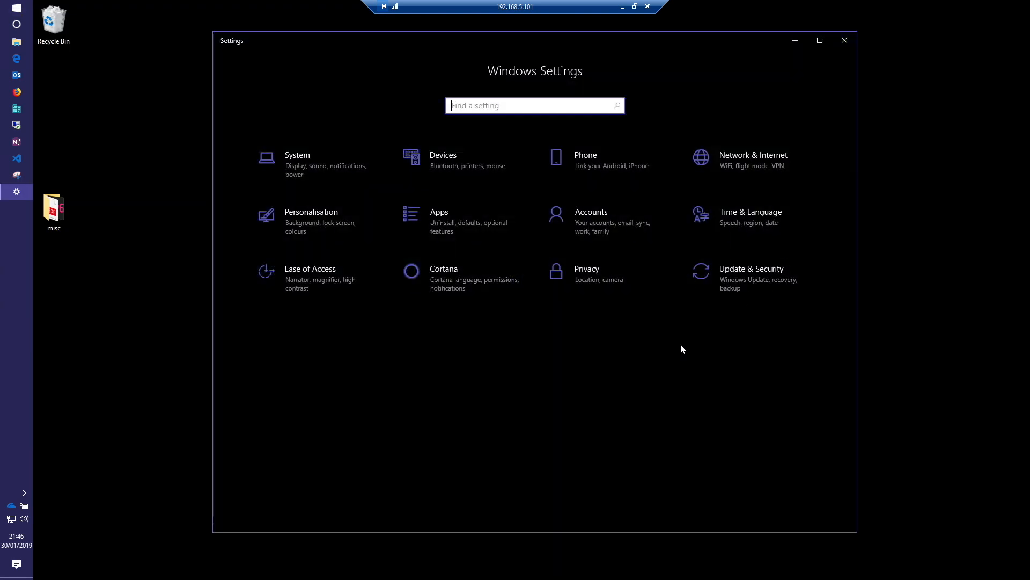
left_click(317, 165)
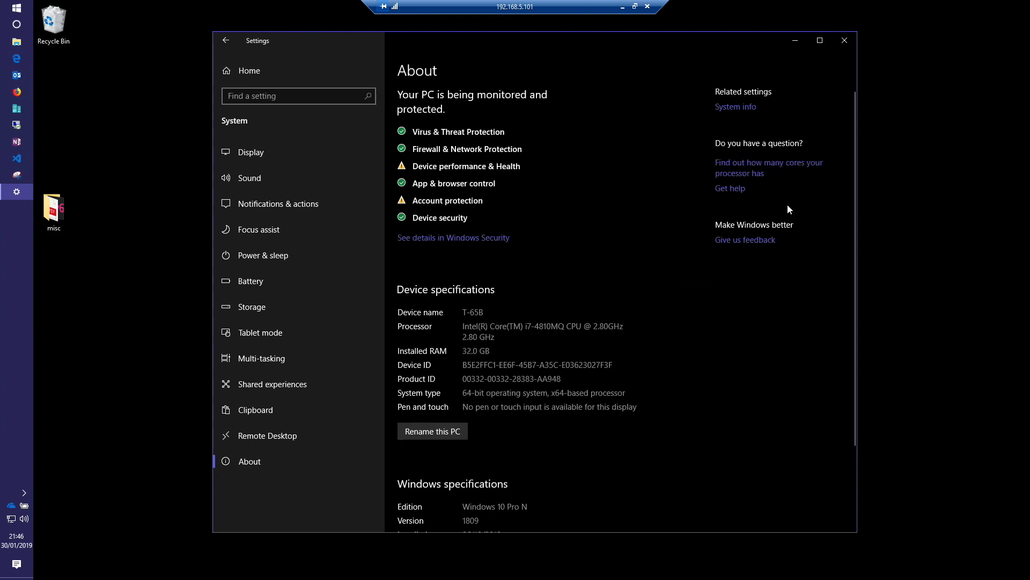
left_click(736, 107)
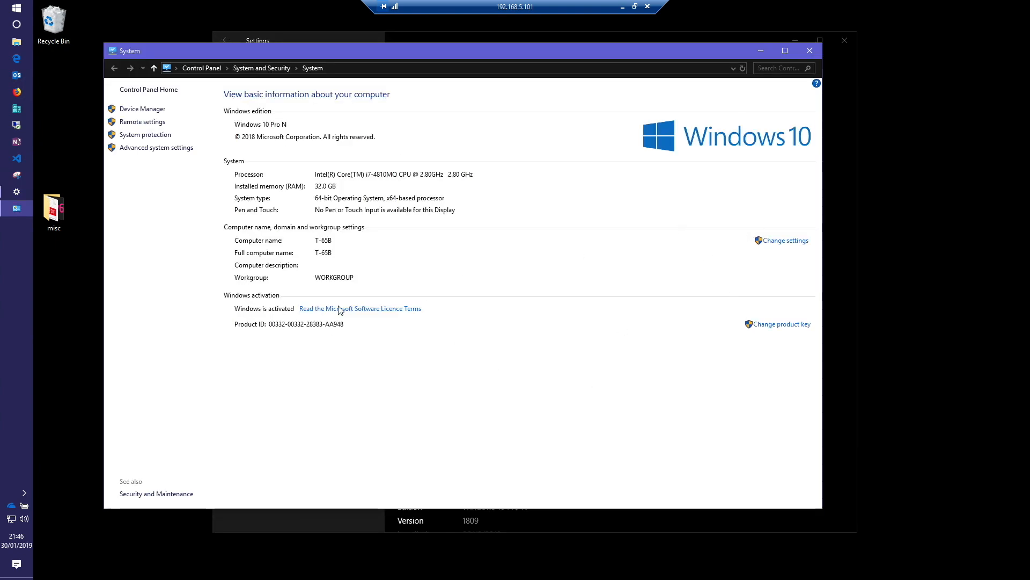
left_click(789, 241)
left_click(336, 271)
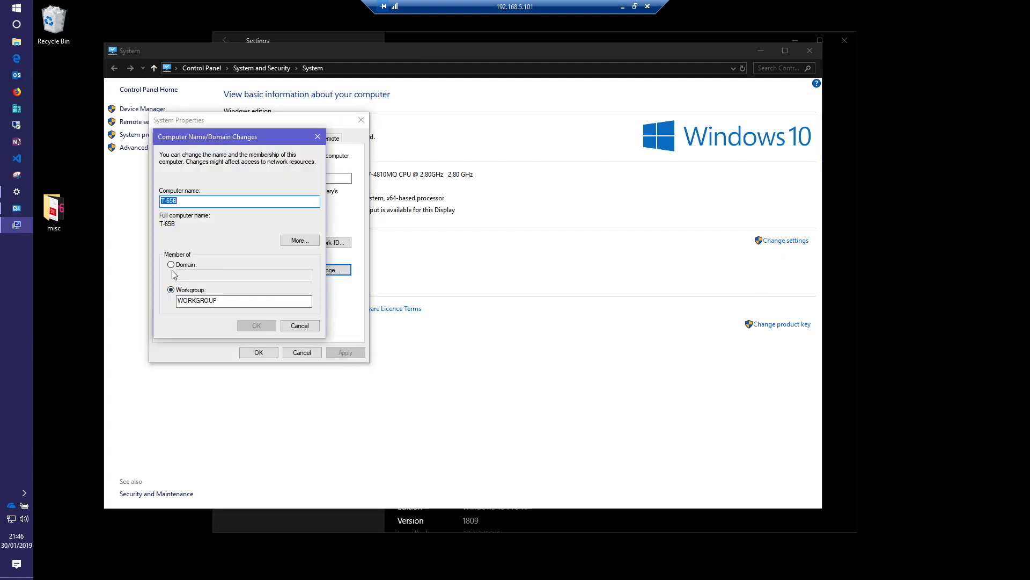
Step: Join the laptop to the redsquad.home domain, entering the domain account username and its password
left_click(171, 264)
type("redsquad.home")
left_click(257, 327)
type("wedge")
key("Tab")
type("******")
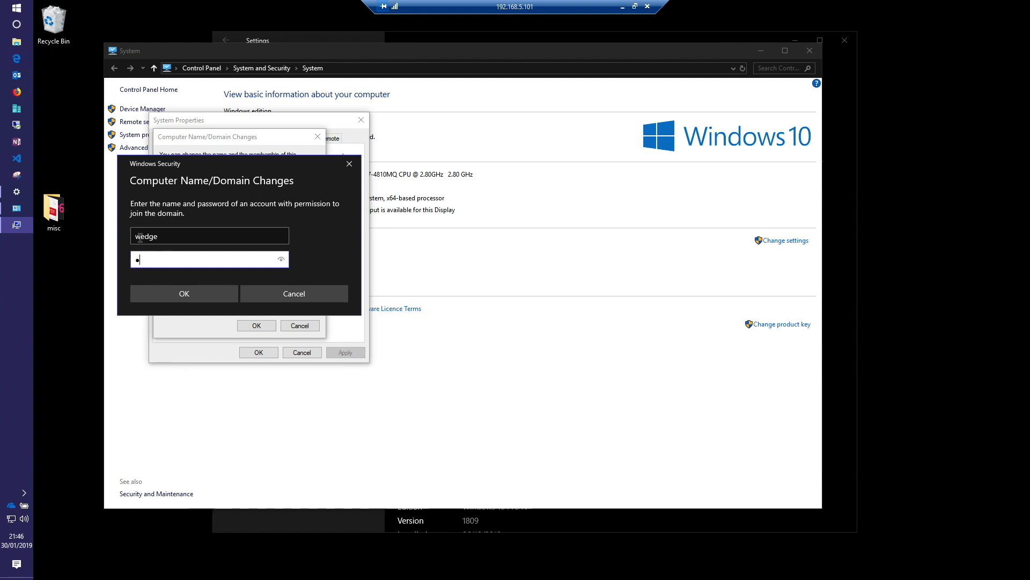
key("Return")
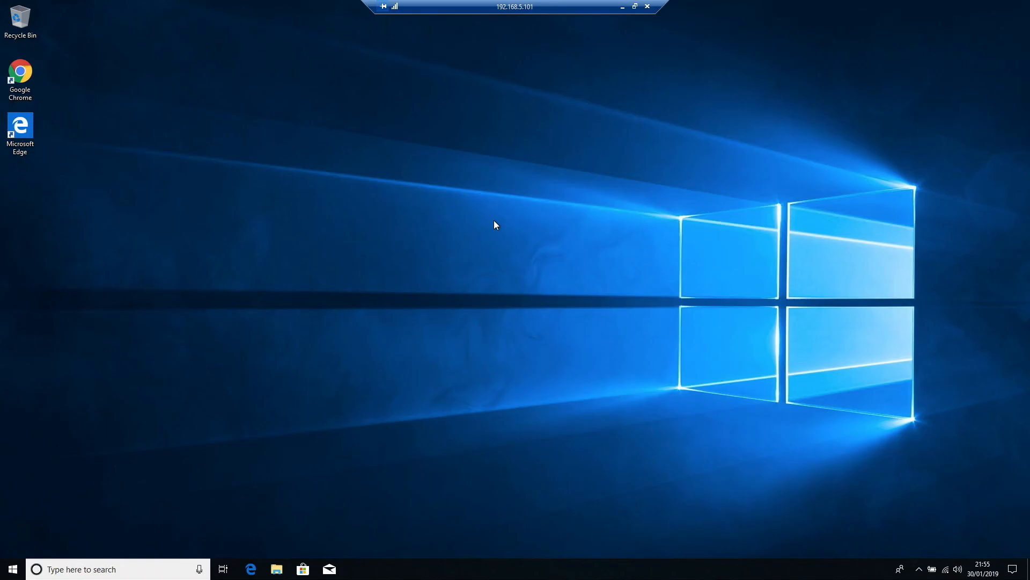
Step: Check the SwampThing1 Wi-Fi connection, then launch a blank mmc console from Run
left_click(946, 569)
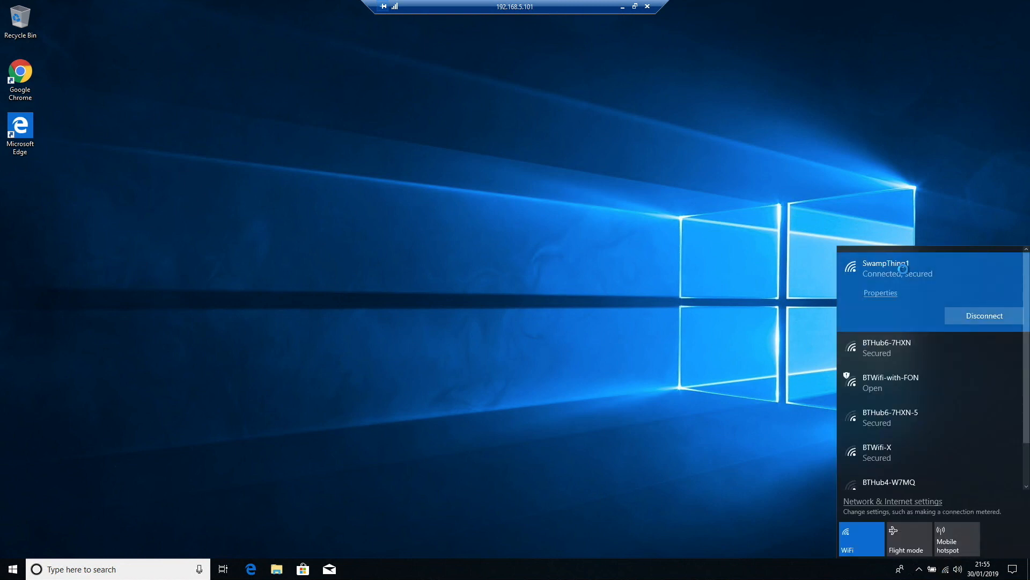
right_click(12, 570)
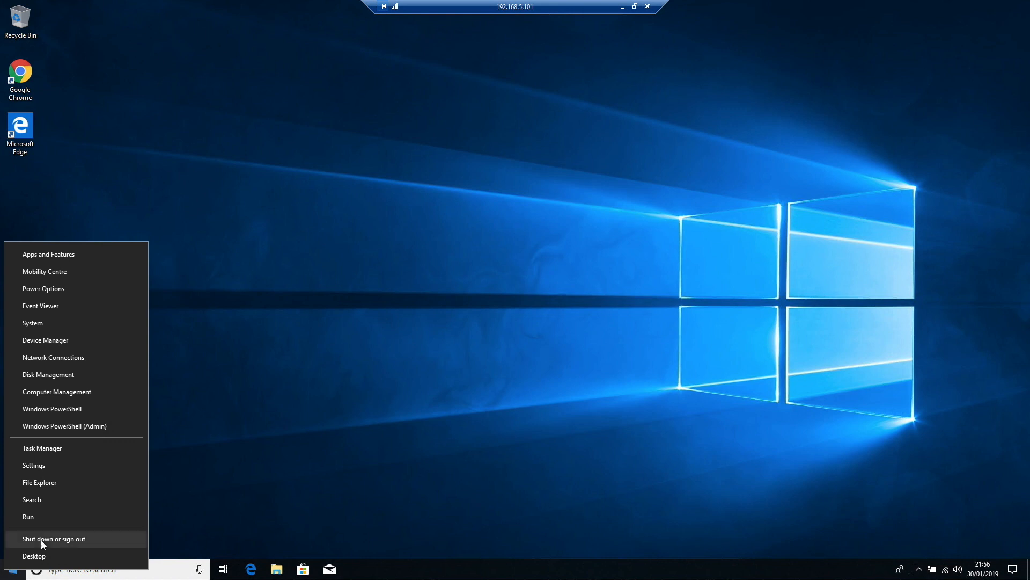
left_click(47, 517)
type("mmc")
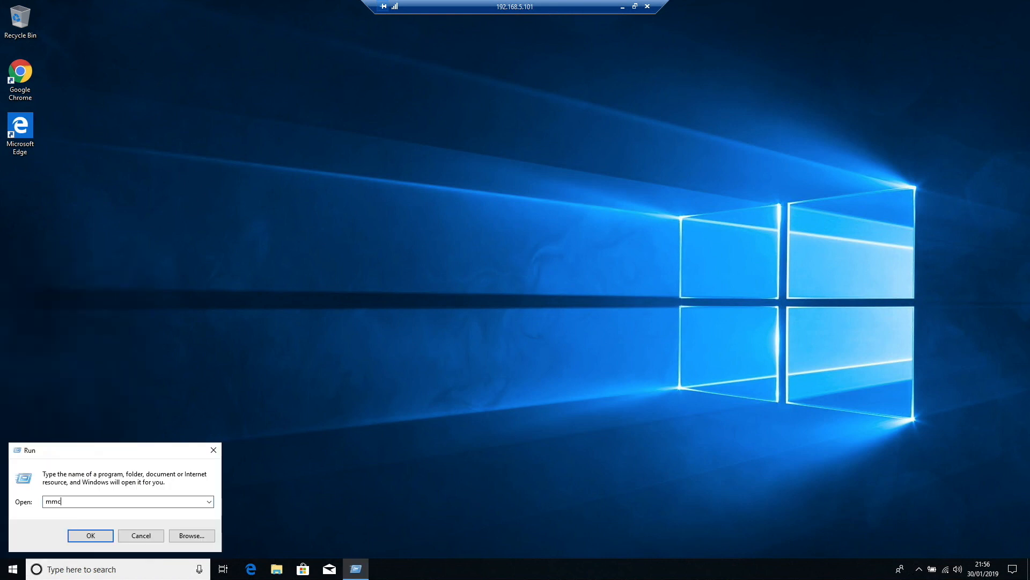
key("Return")
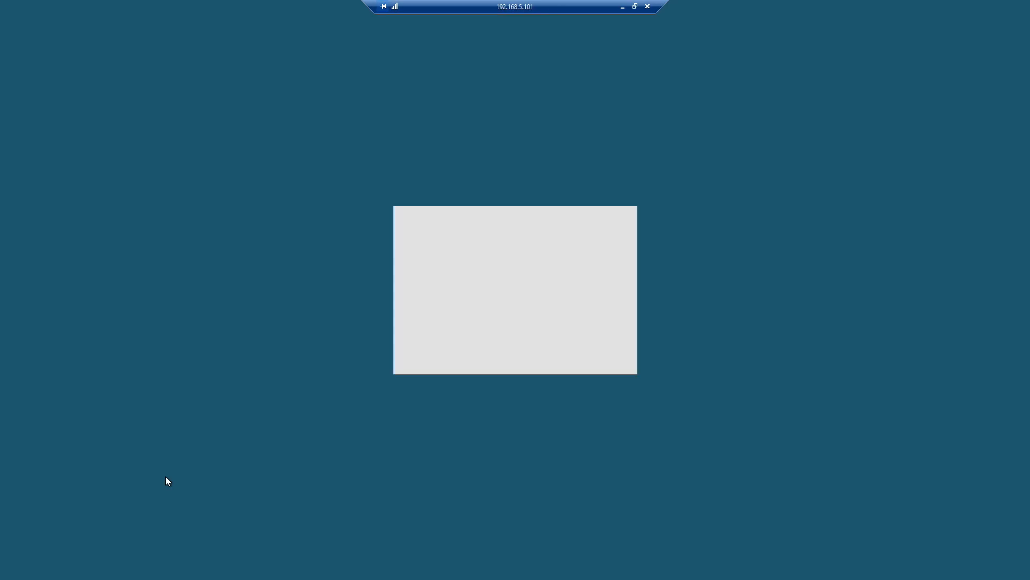
left_click(460, 353)
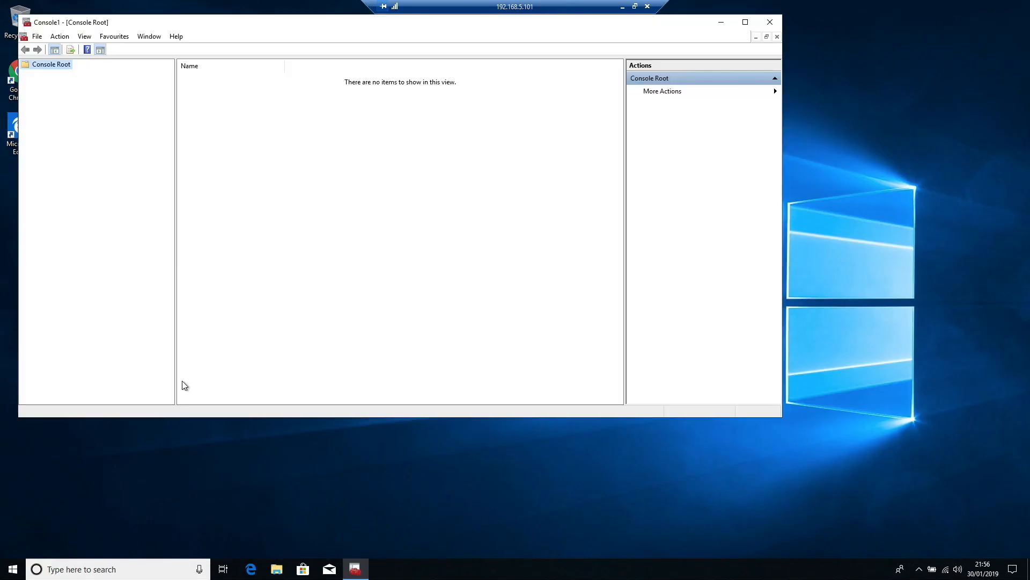
Step: Add the Certificates snap-in twice, once for my user account and once for the local computer account
left_click(37, 37)
left_click(98, 101)
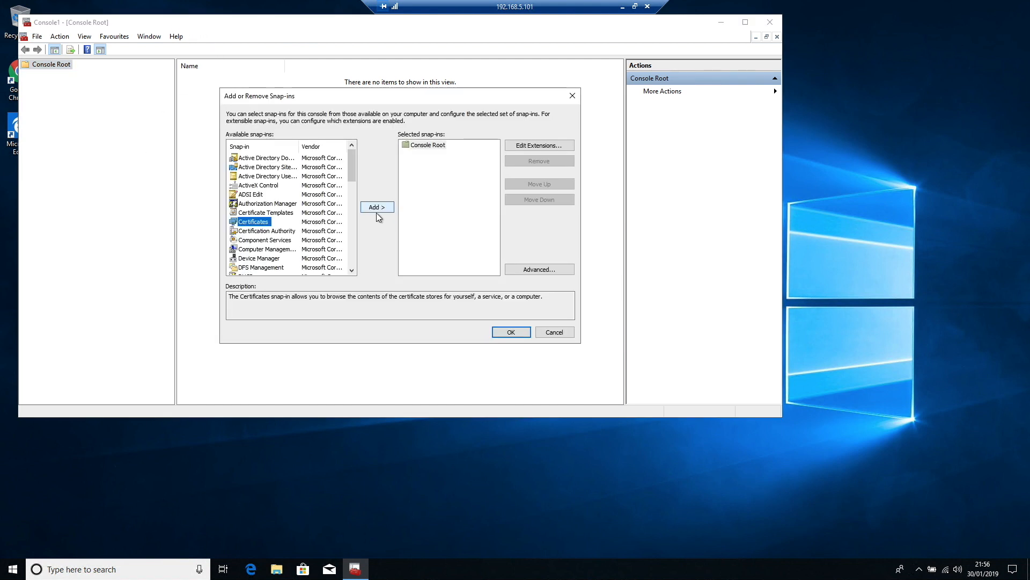
left_click(375, 210)
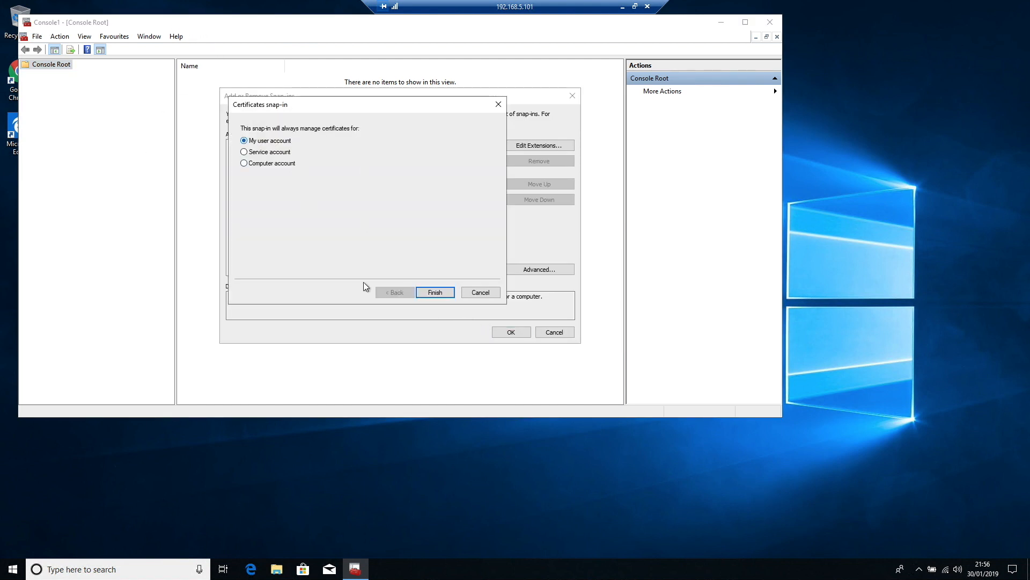
left_click(436, 293)
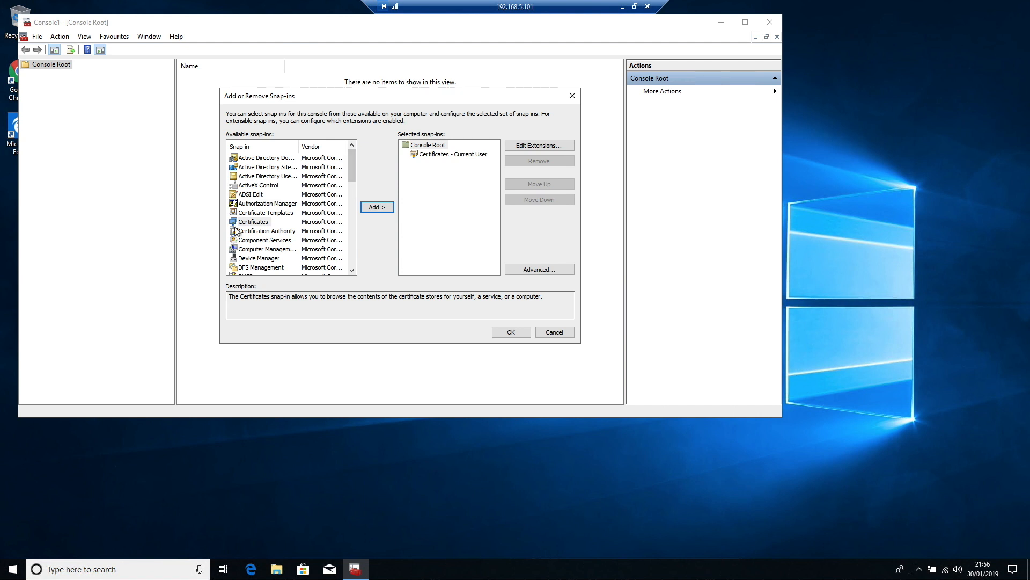
left_click(376, 207)
left_click(272, 163)
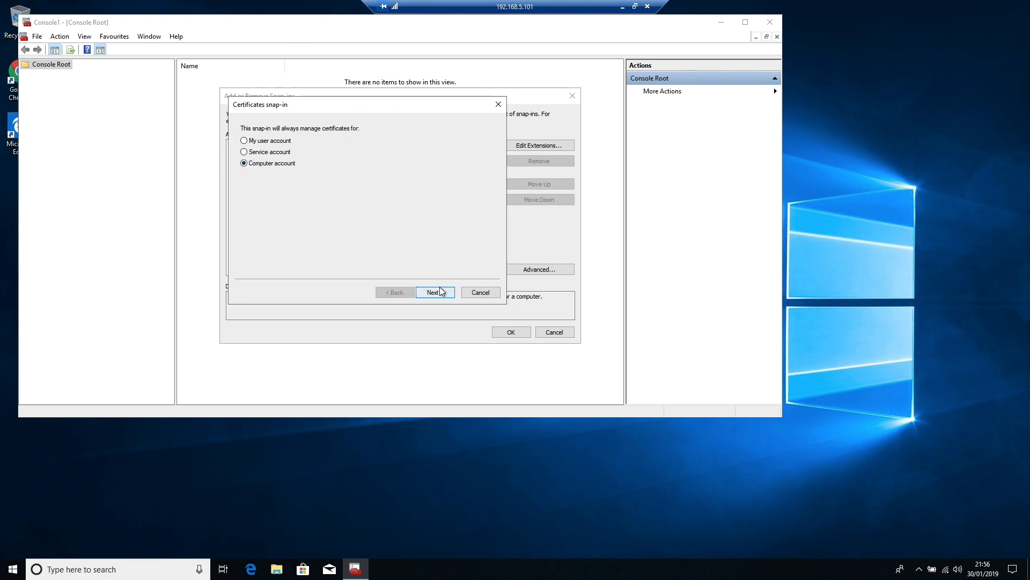
left_click(435, 293)
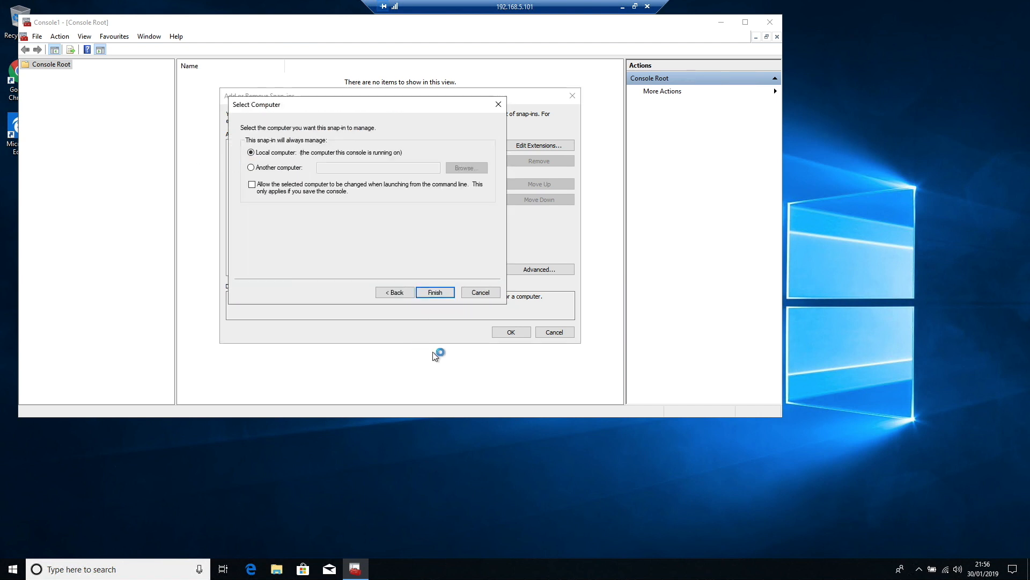
left_click(435, 291)
left_click(511, 332)
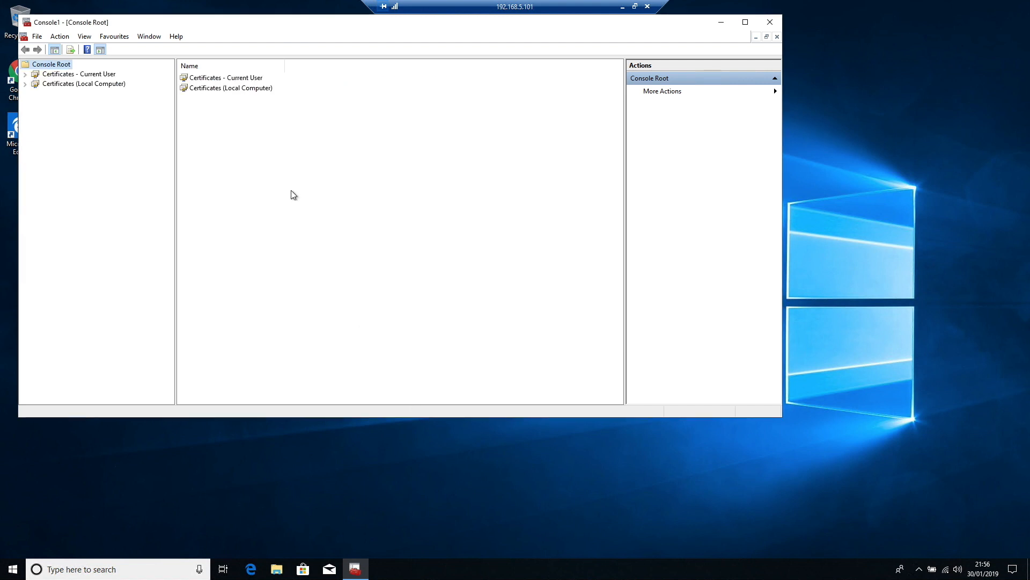
Step: Inspect the local computer's Personal certificates and trusted roots, widening the window and the Certificate Template column
left_click(27, 85)
left_click(25, 85)
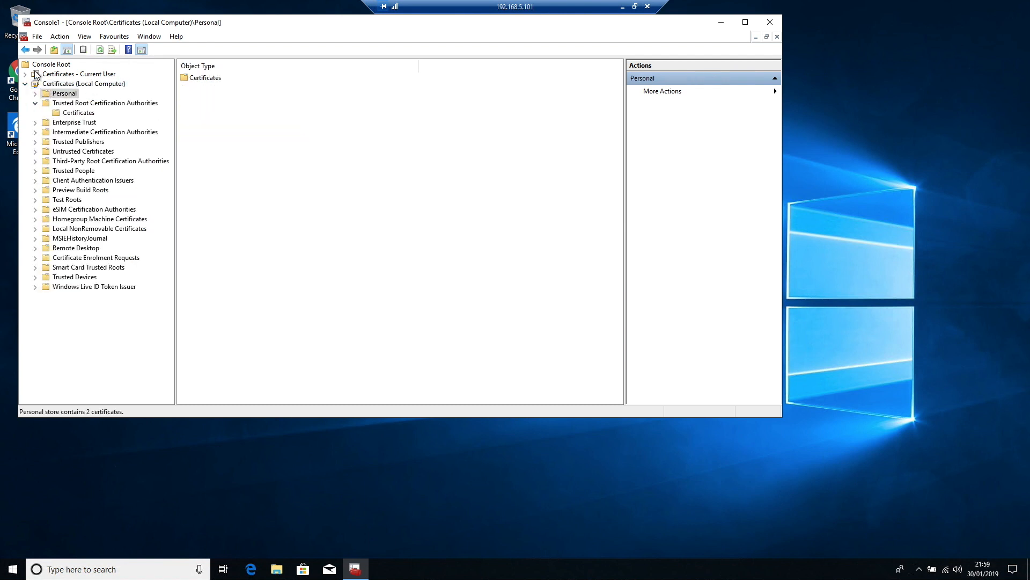
left_click(35, 94)
left_click(83, 102)
left_click_drag(781, 418, 932, 522)
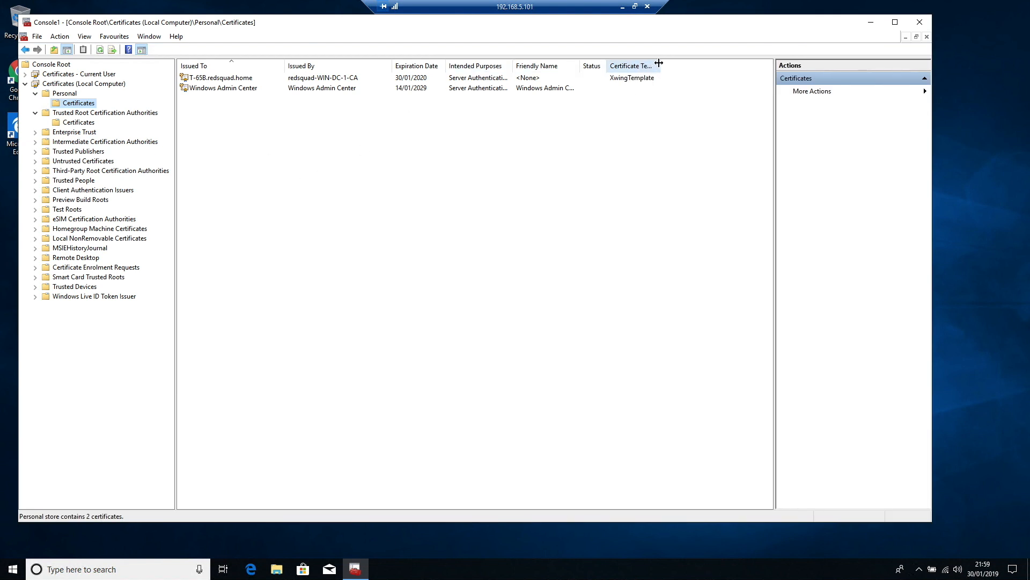
left_click_drag(660, 65, 701, 65)
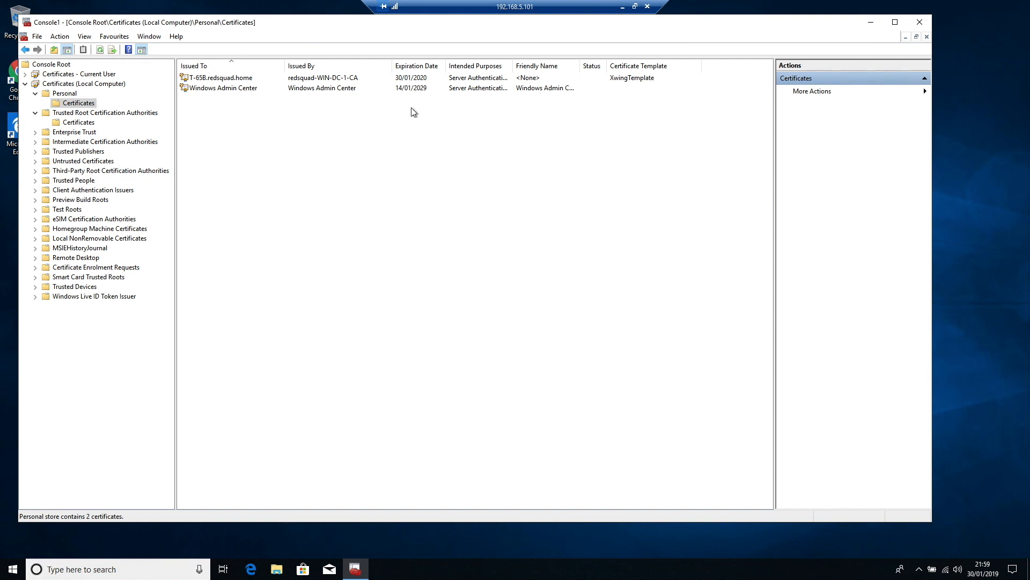
left_click(244, 81)
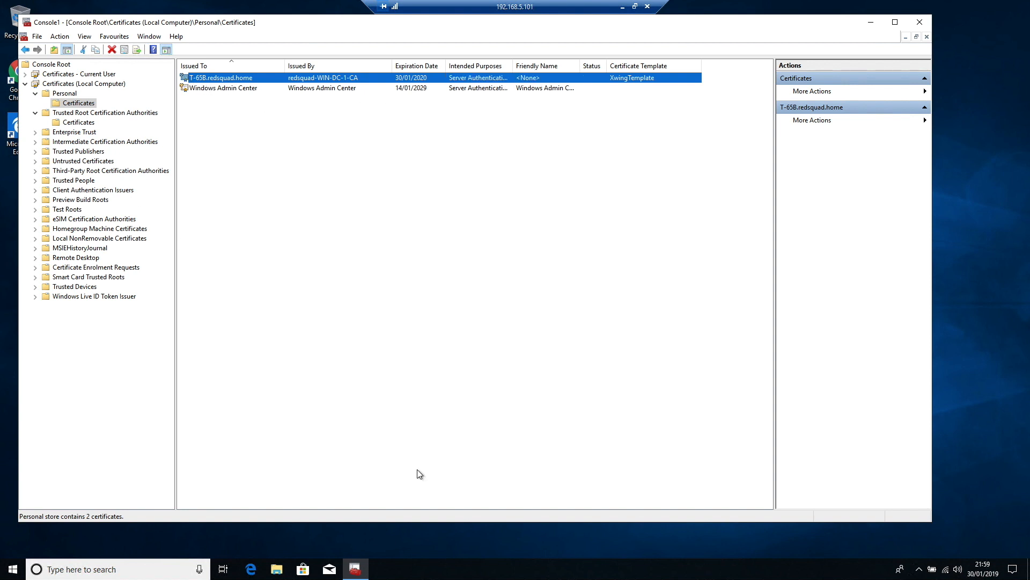
Step: Automatically enroll the current user for a certificate using the PilotTemplate and finish the enrollment
left_click(25, 75)
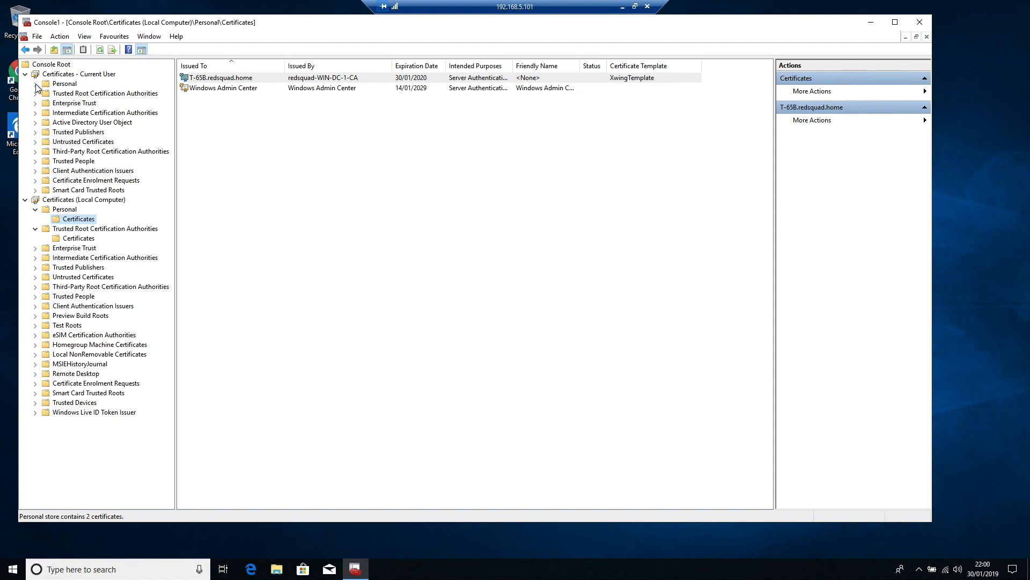
left_click(66, 86)
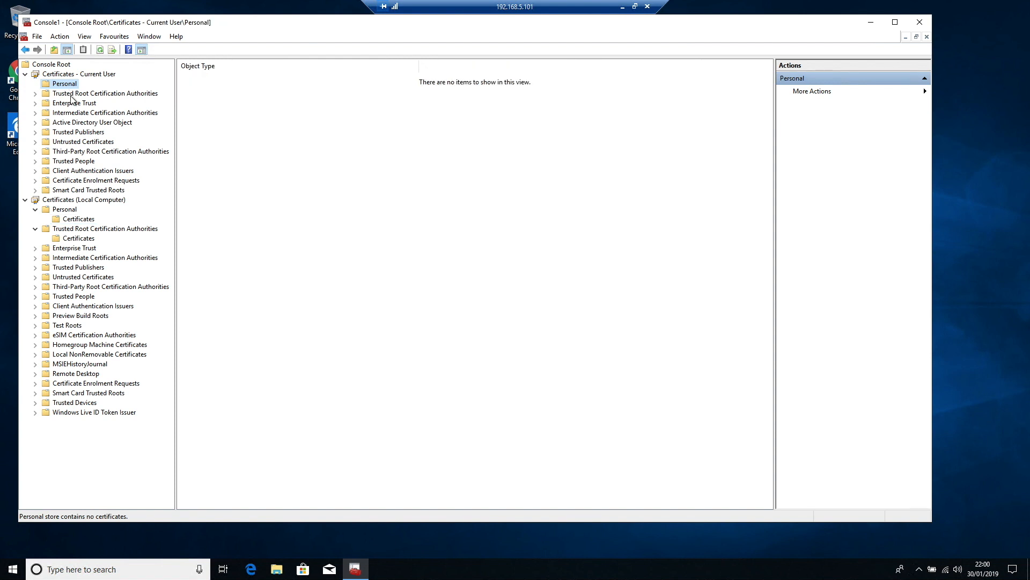
left_click(59, 37)
left_click(225, 174)
left_click(64, 74)
right_click(62, 74)
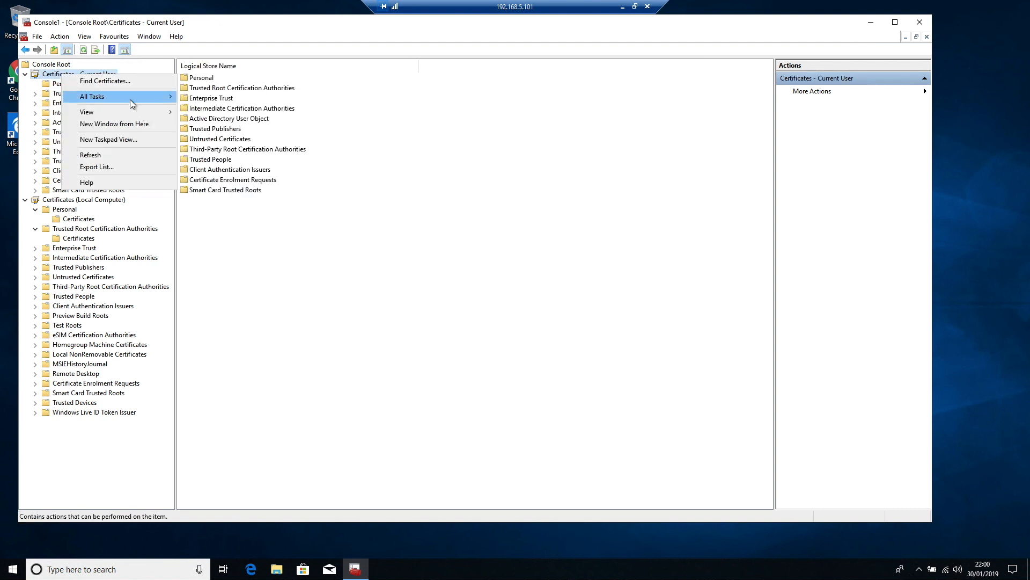
mouse_move(136, 96)
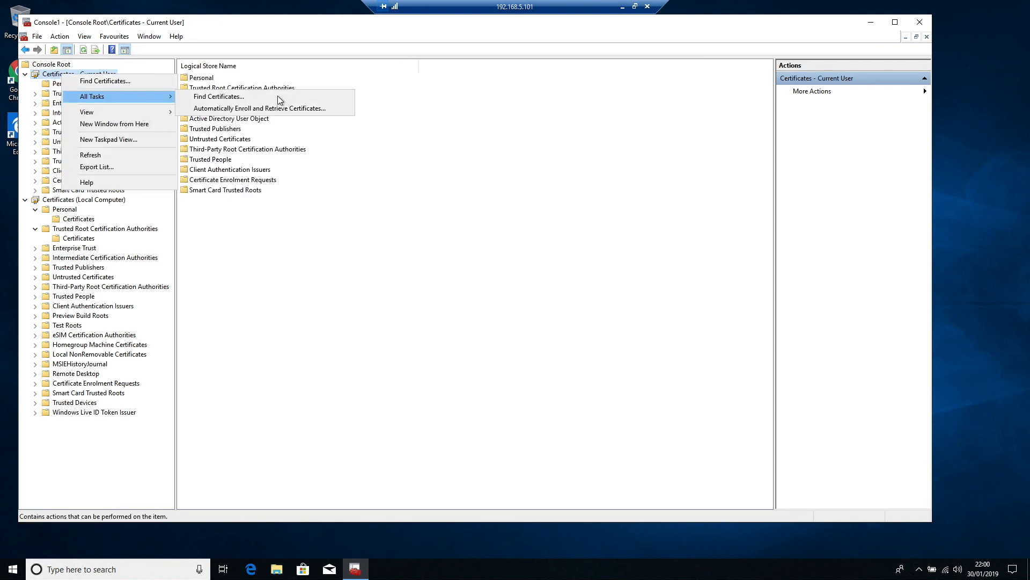
left_click(323, 108)
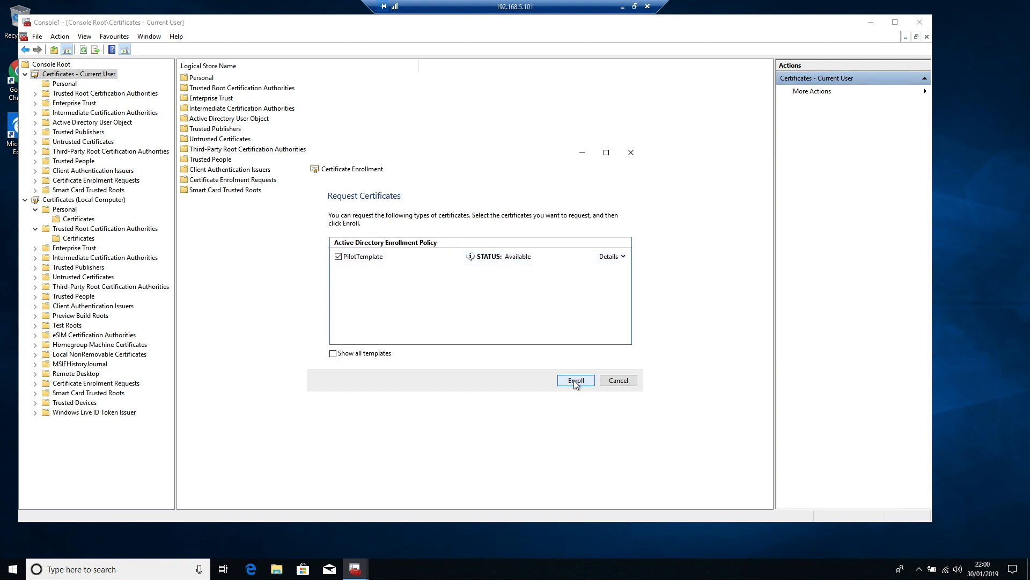
left_click(576, 380)
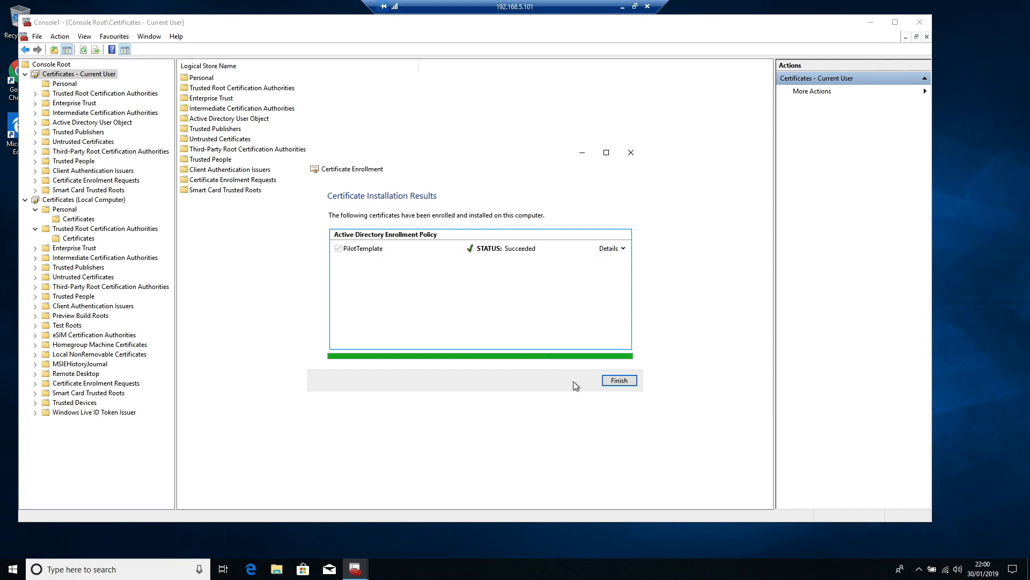
left_click(621, 381)
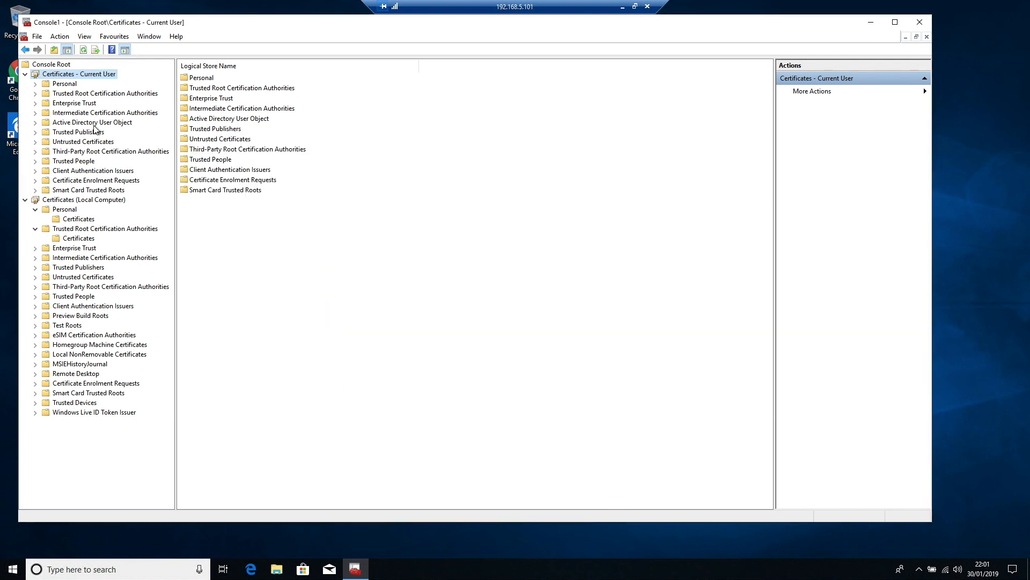
Step: View the current user's Personal certificates store
left_click(35, 84)
left_click(75, 93)
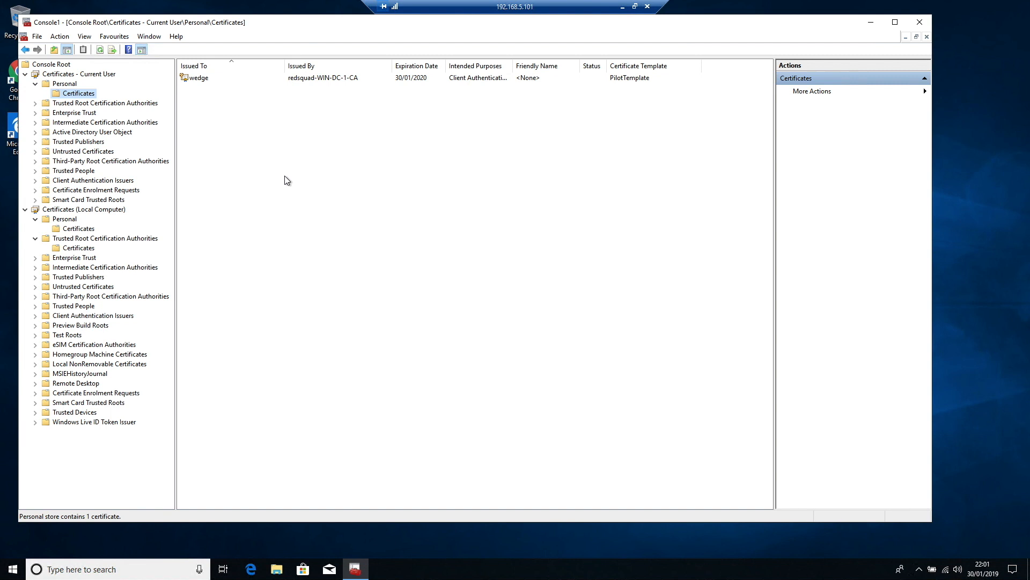
left_click(79, 73)
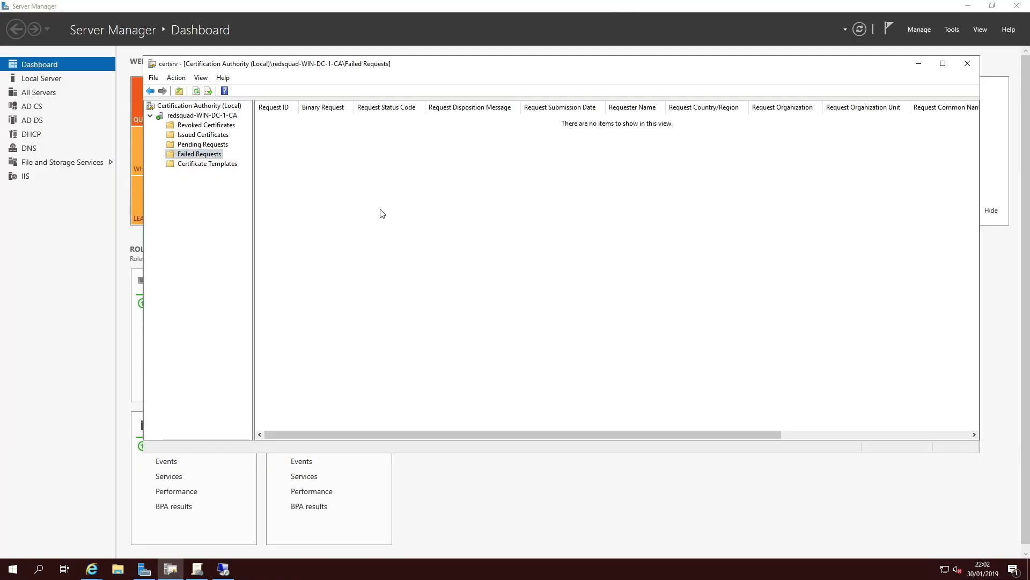
Step: On the domain controller, review the CA's Issued Certificates sorted by Request ID, selecting the latest requests
left_click(202, 135)
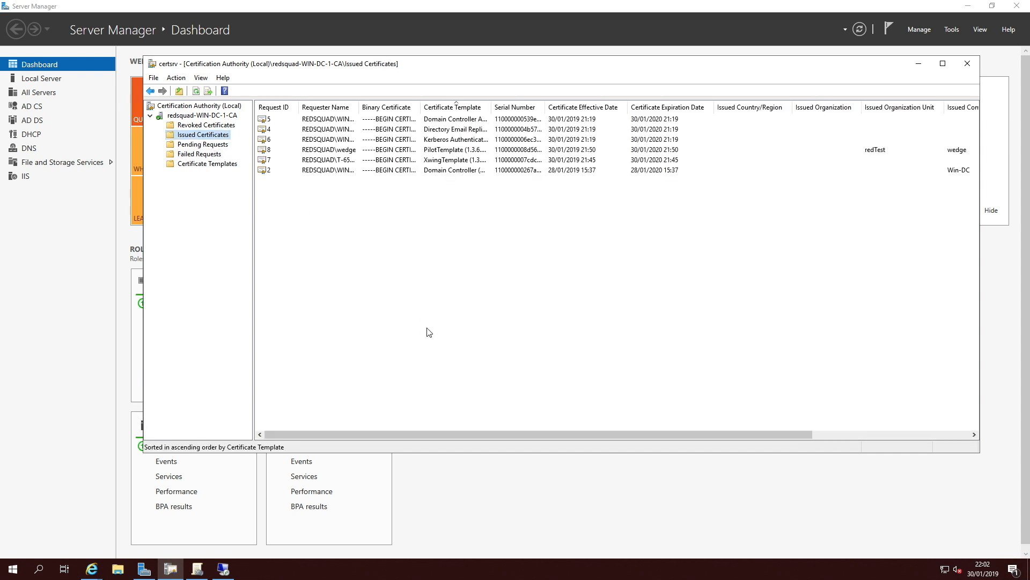
left_click(273, 107)
left_click(454, 171)
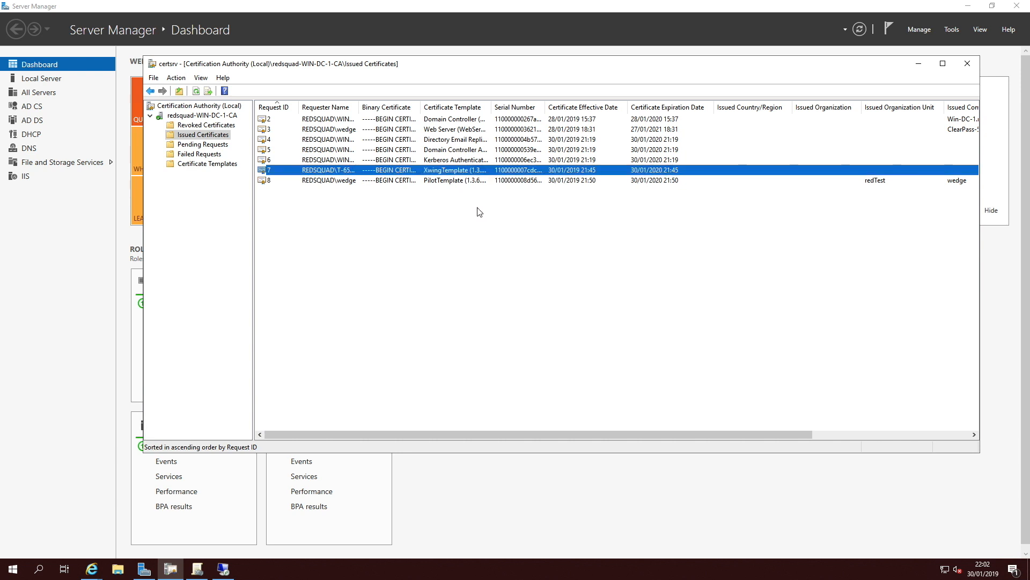
left_click(316, 181)
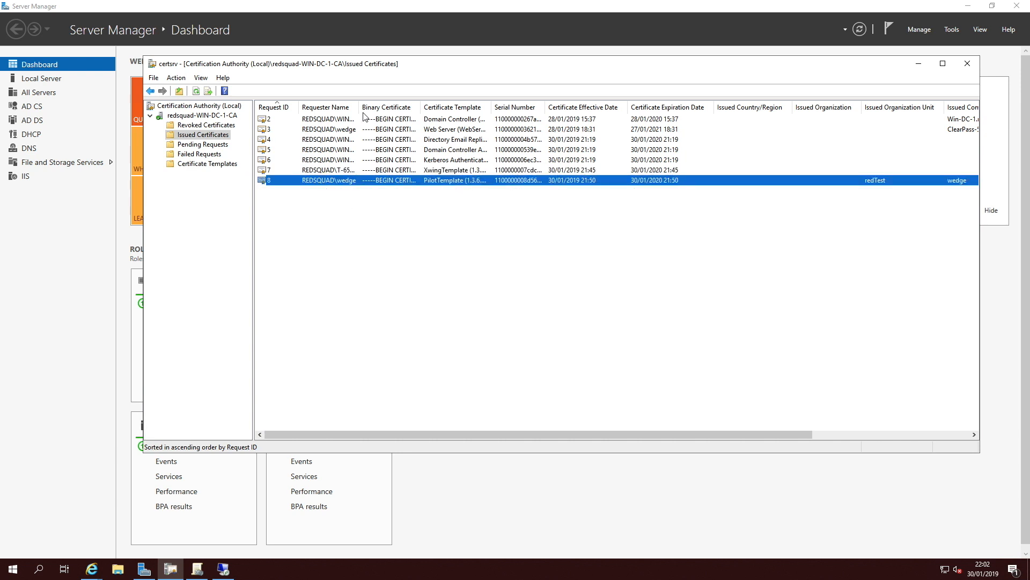
double_click(360, 109)
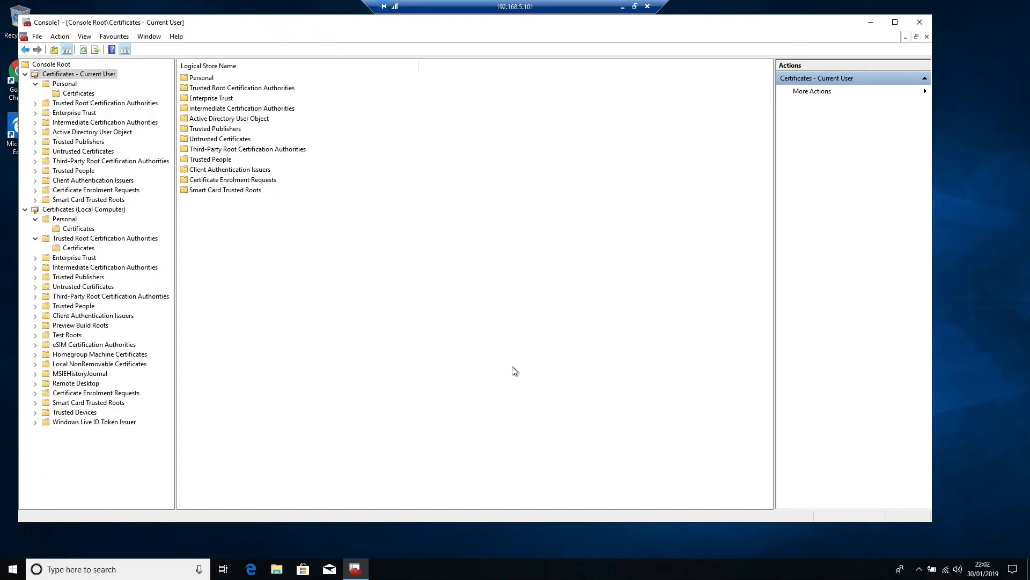
Step: Open the SwampThing1 connection properties, then the list of known wireless networks
left_click(945, 569)
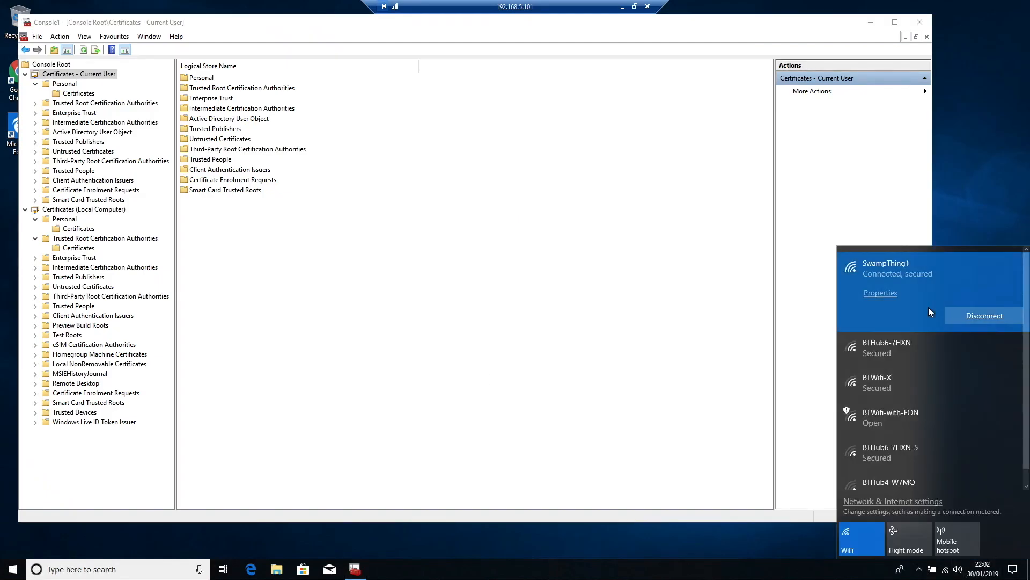
left_click(881, 293)
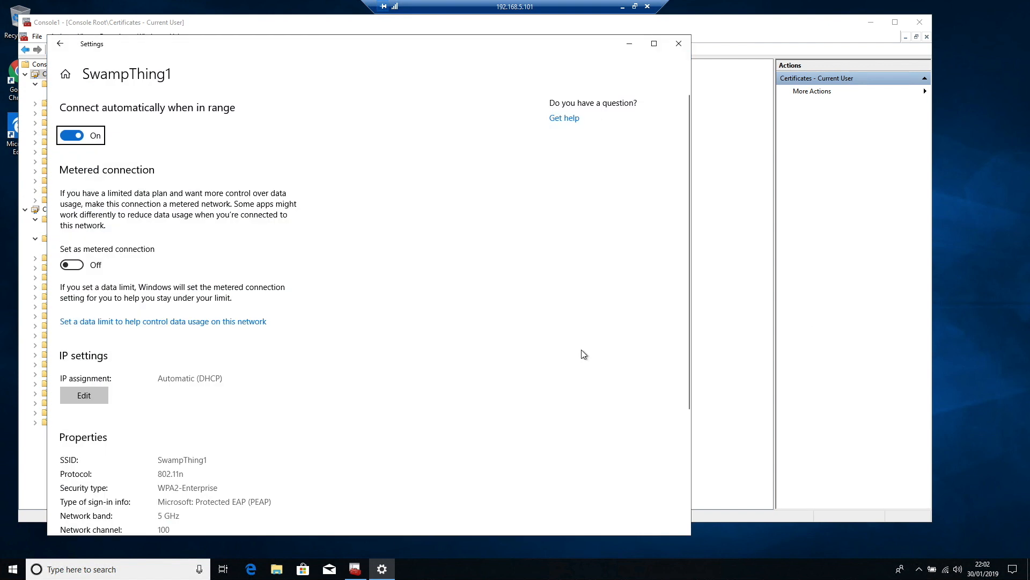
left_click(60, 44)
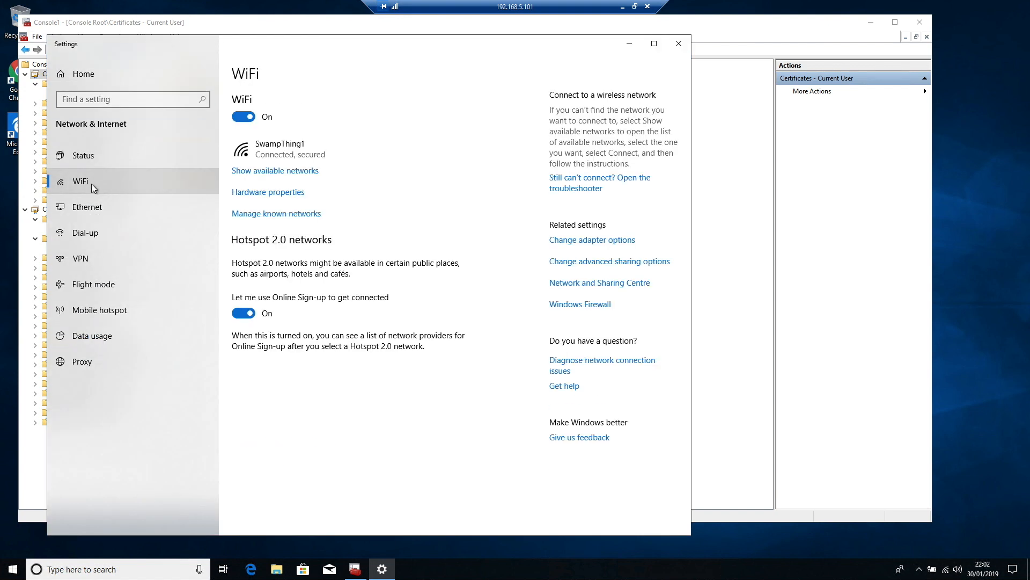
left_click(274, 214)
left_click(273, 215)
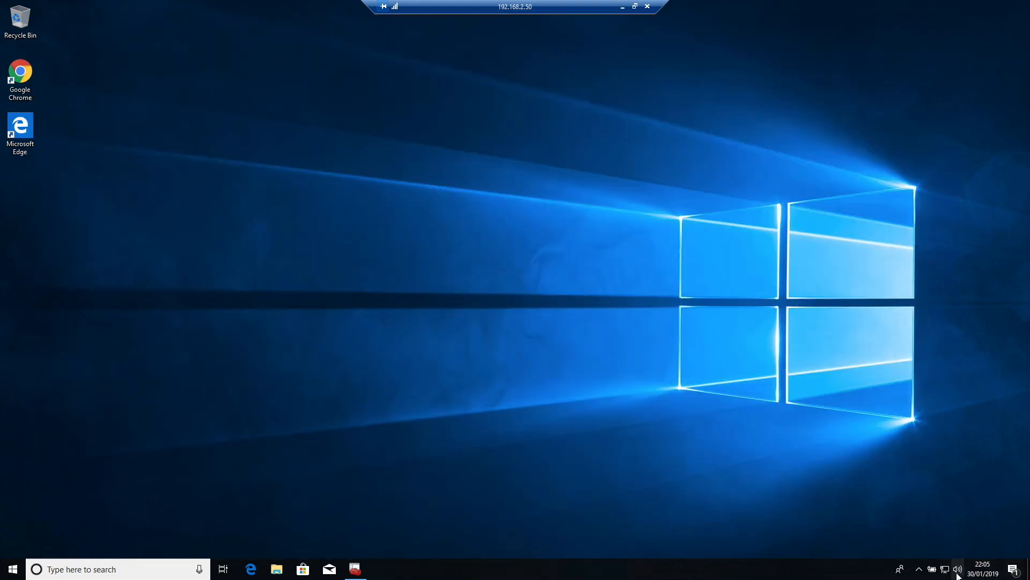
Step: Open the Network and Sharing Centre and start setting up a manual connection to a wireless network
left_click(947, 570)
left_click(875, 502)
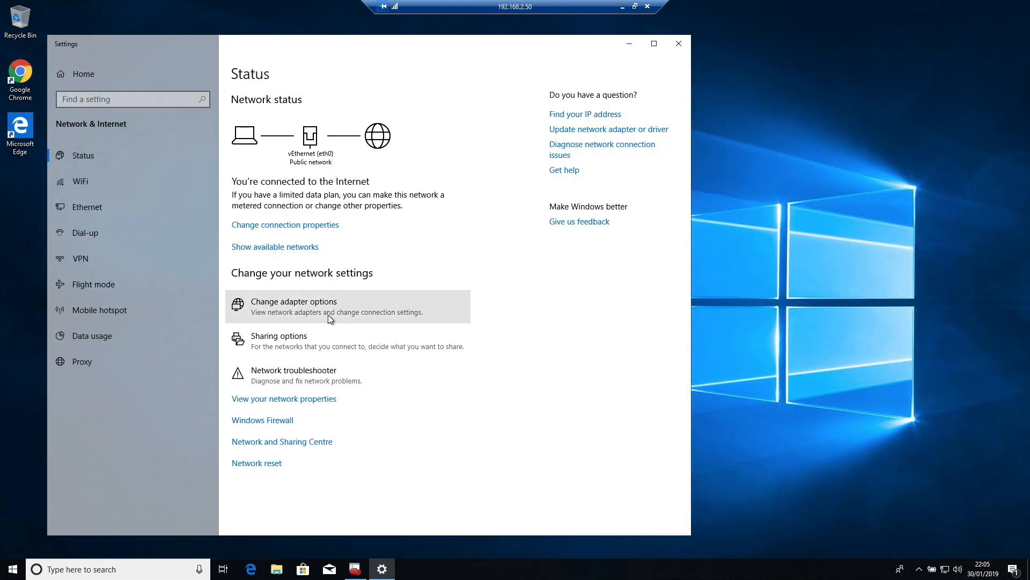
left_click(327, 314)
left_click(381, 137)
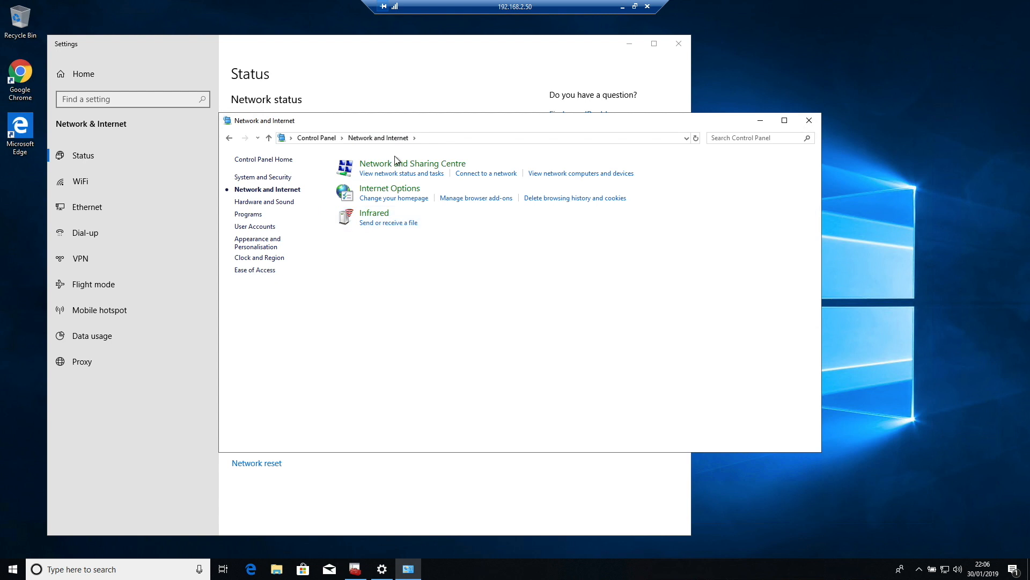
left_click(385, 161)
left_click(416, 331)
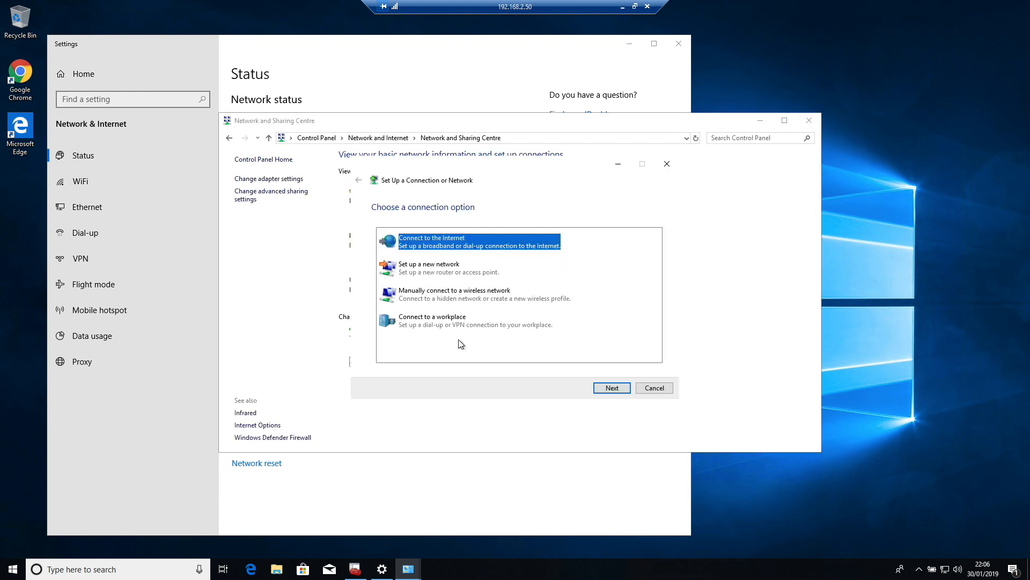
left_click(453, 298)
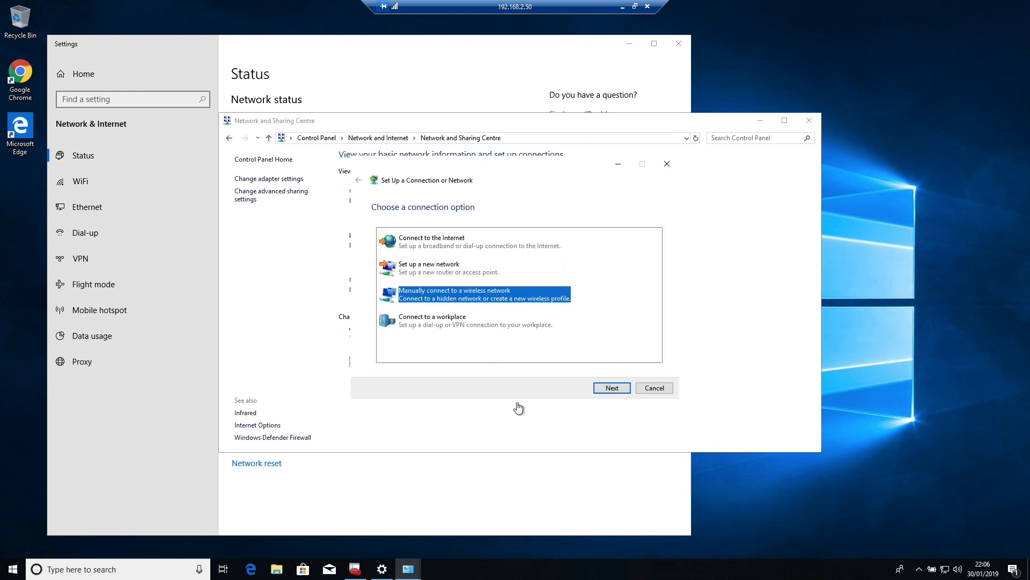
left_click(607, 388)
Step: Add the wireless network SwampThing1 with WPA2-Enterprise security, starting the connection automatically
type("Swam")
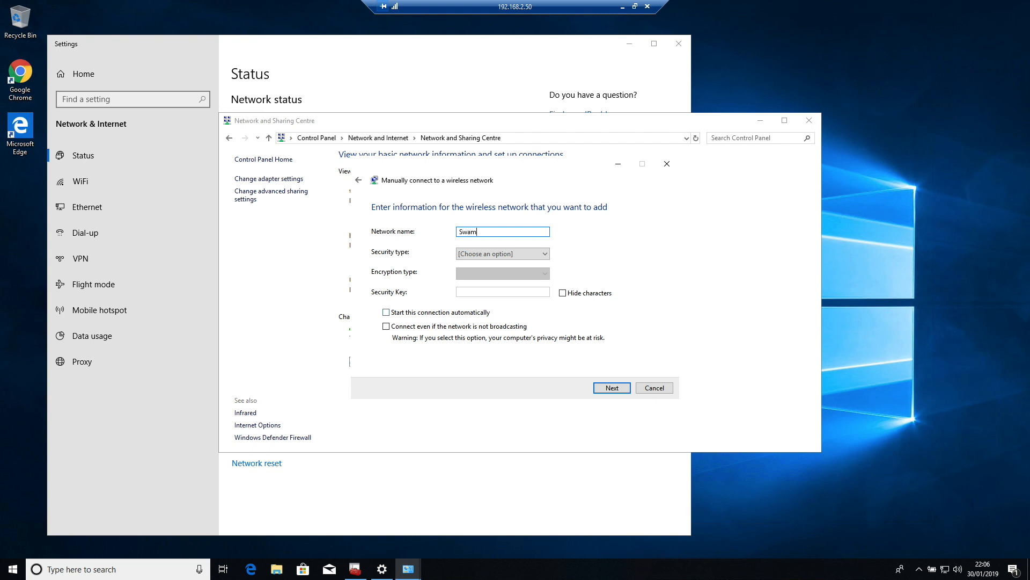
type("pThing1")
left_click(499, 253)
left_click(495, 289)
left_click(410, 313)
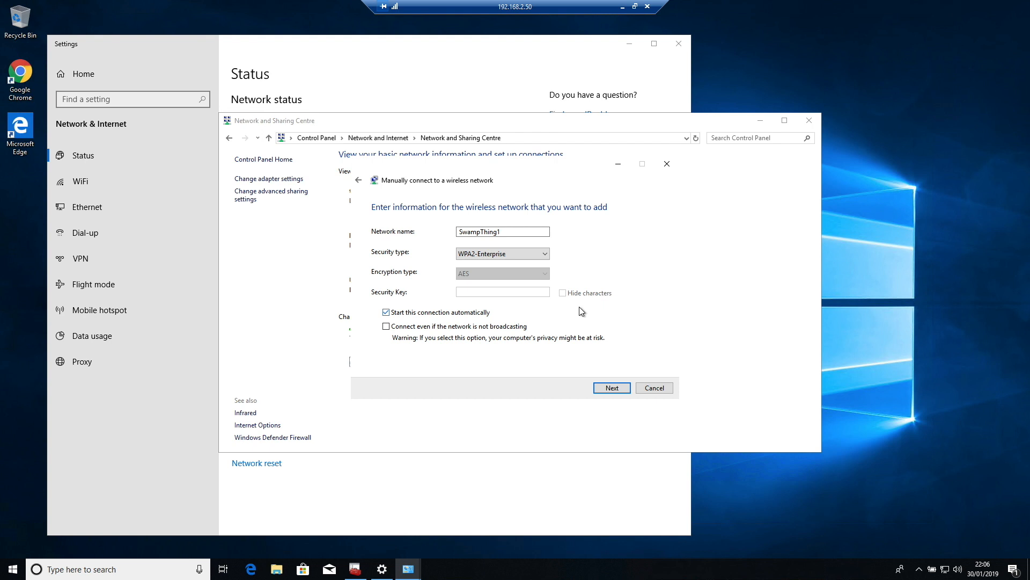
left_click(611, 388)
Step: Open the new network's connection settings and set authentication to Microsoft: Smart Card or other certificate
left_click(463, 244)
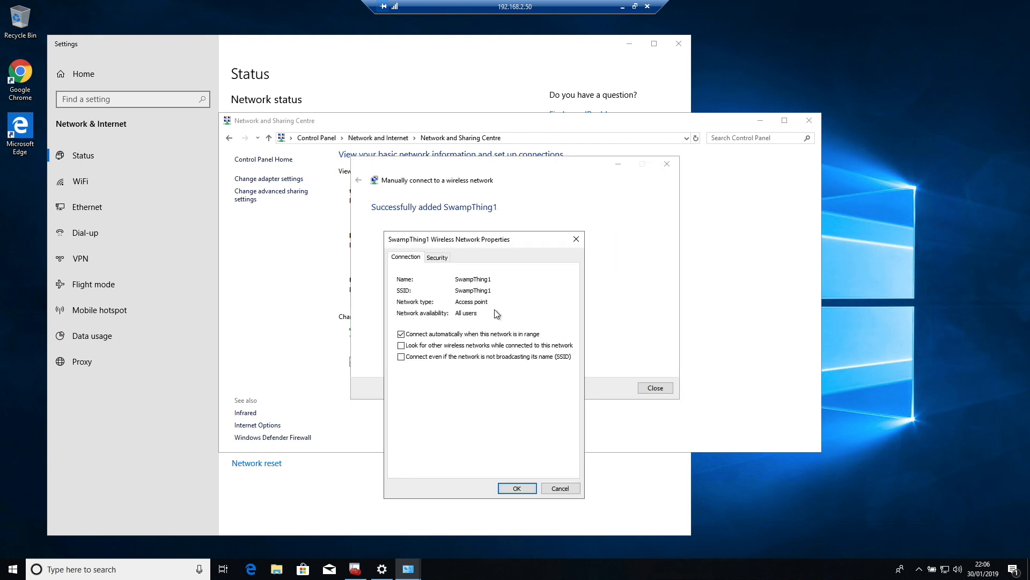
left_click(437, 257)
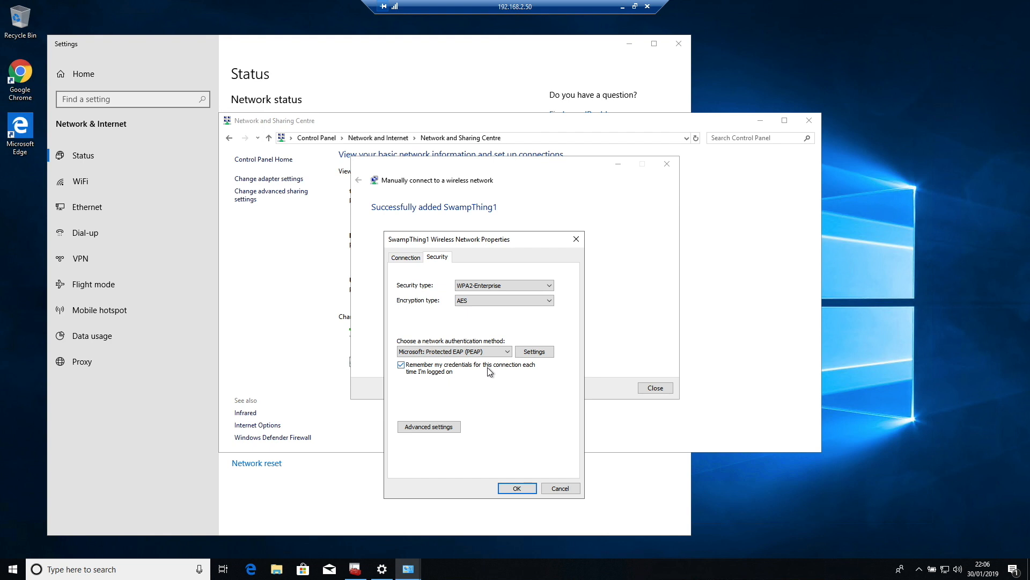
left_click(488, 352)
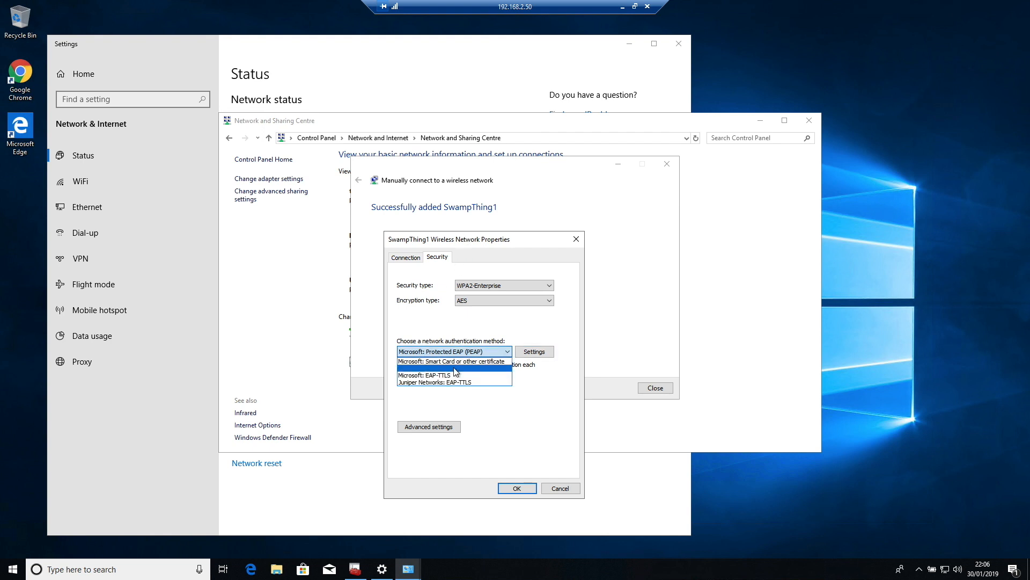
left_click(486, 361)
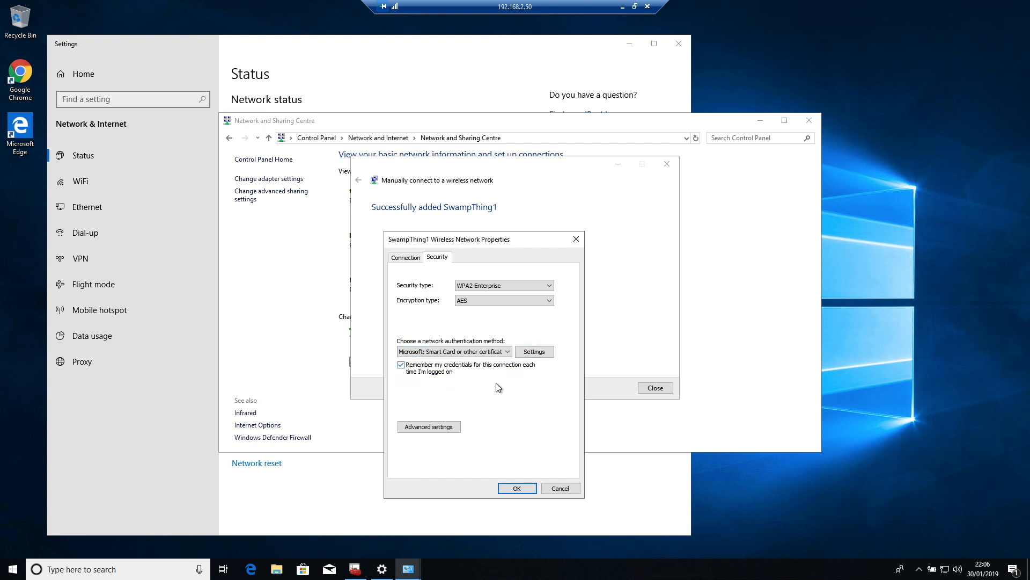
Step: Trust the redsquad-WIN-DC-1-CA root, disable prompting for new servers, save the settings and close the wizard
left_click(542, 352)
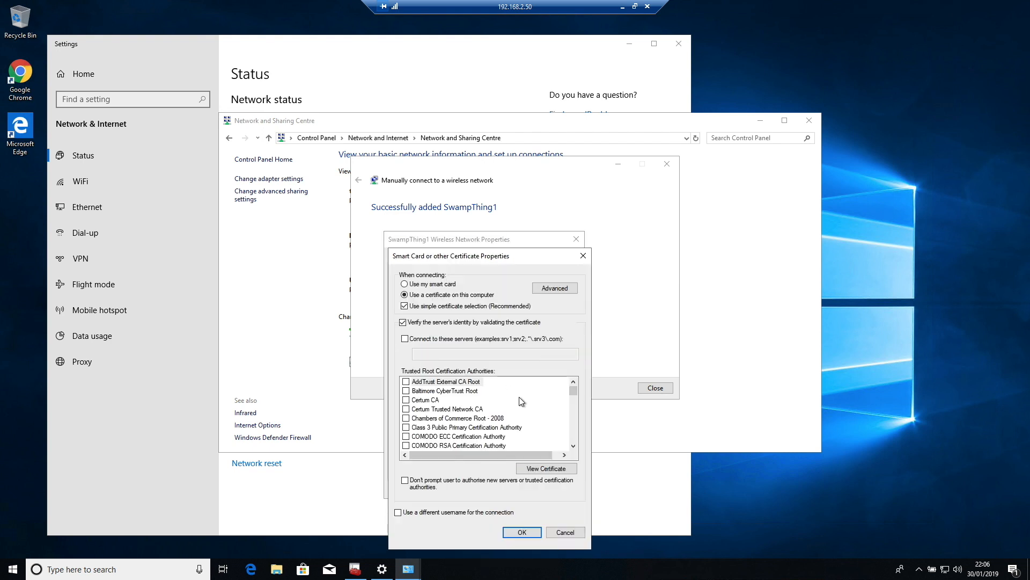
scroll(529, 400, "down", 10)
left_click(407, 391)
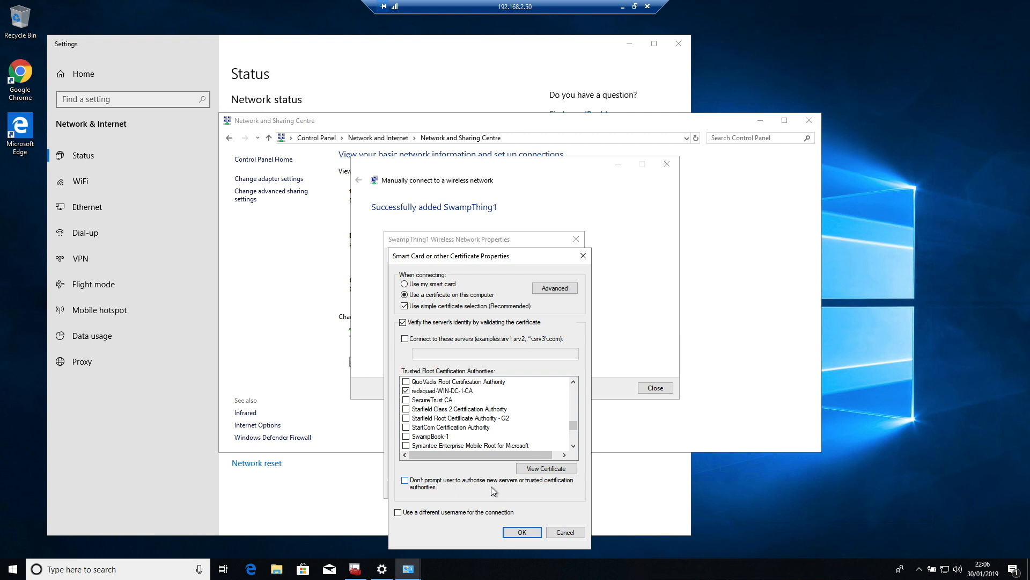
left_click(406, 480)
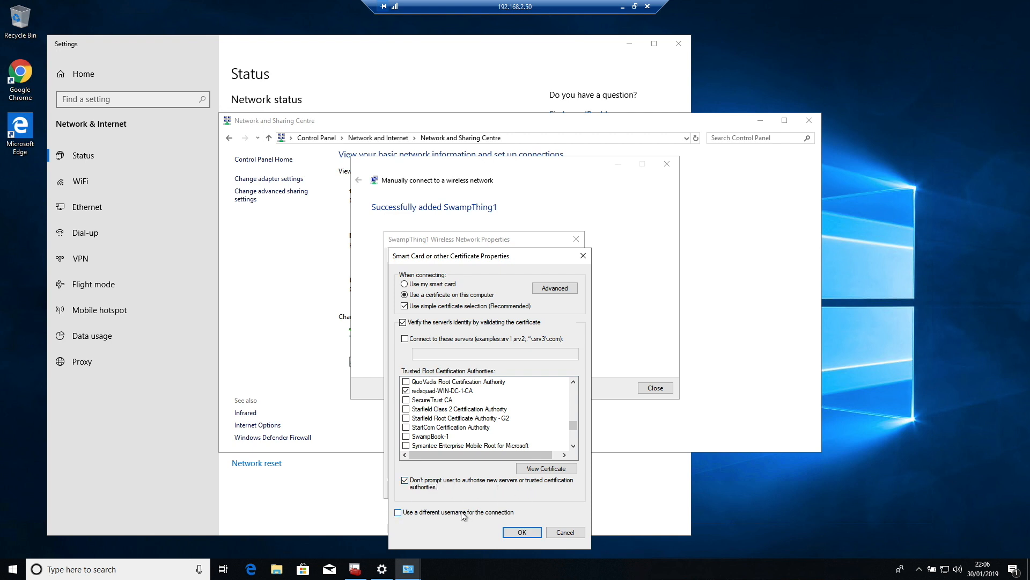
left_click(521, 532)
left_click(517, 489)
left_click(654, 387)
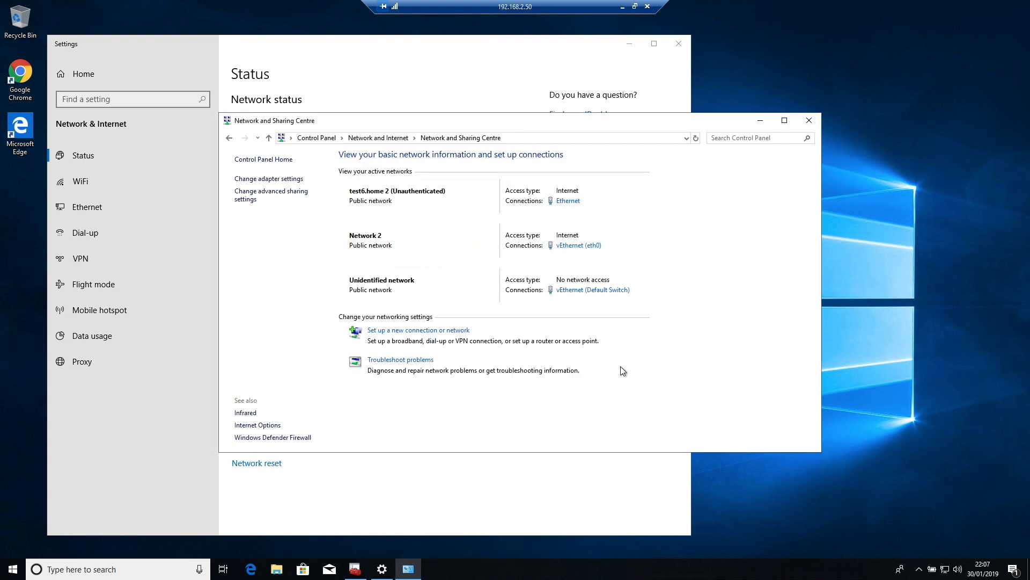
Step: Turn WiFi on and connect to the SwampThing1 network
left_click(945, 569)
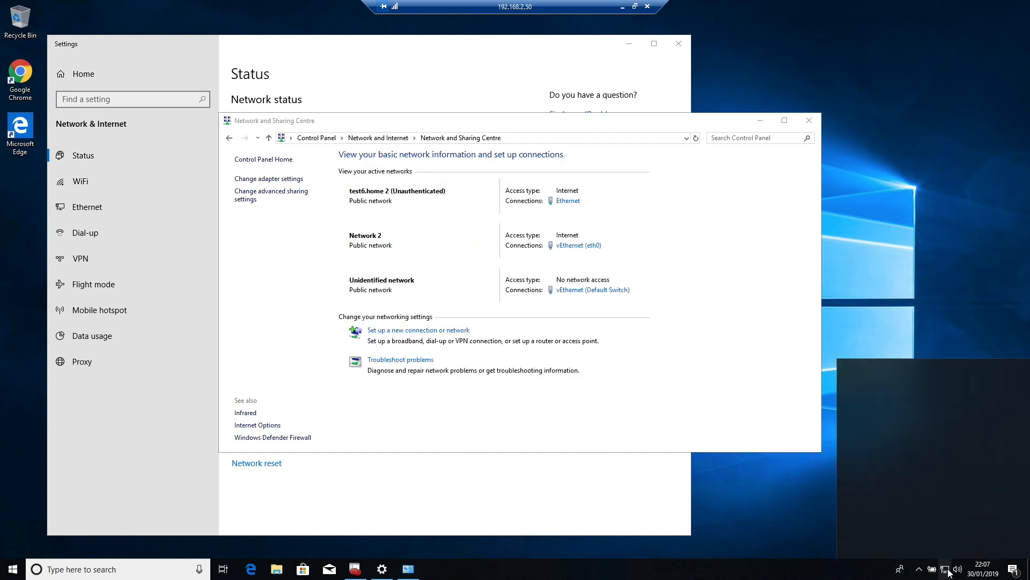
left_click(896, 503)
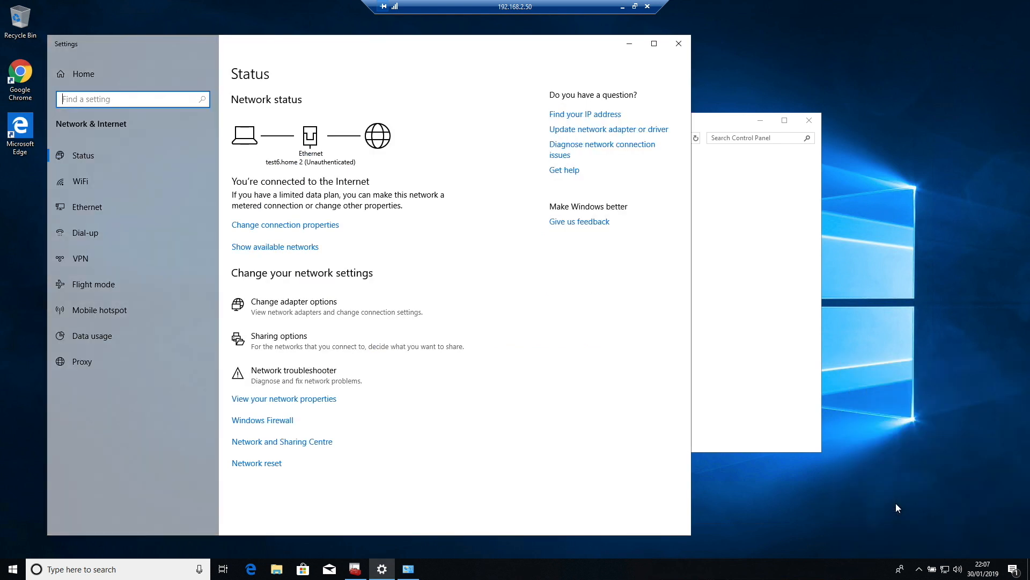
left_click(80, 181)
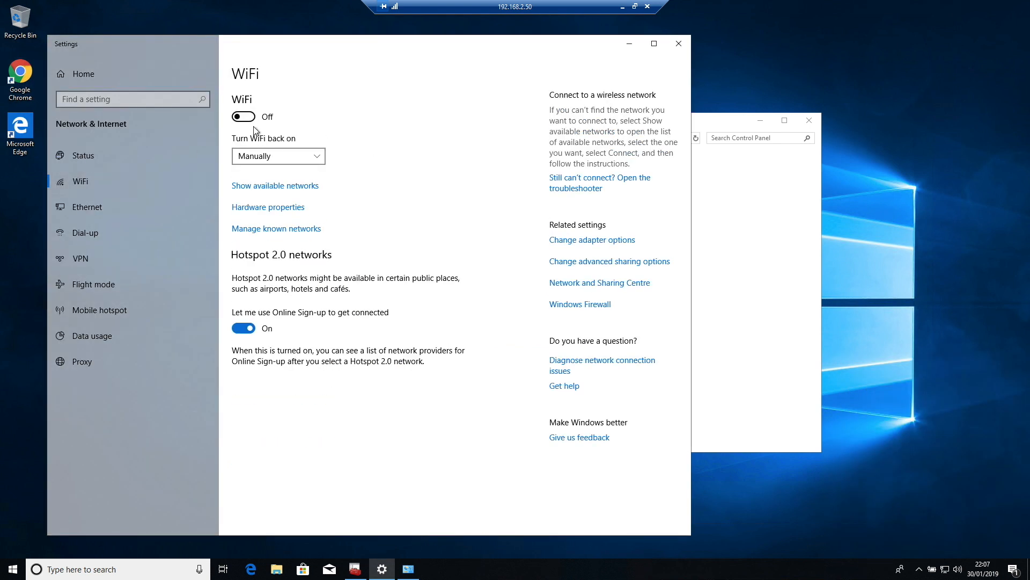
left_click(244, 117)
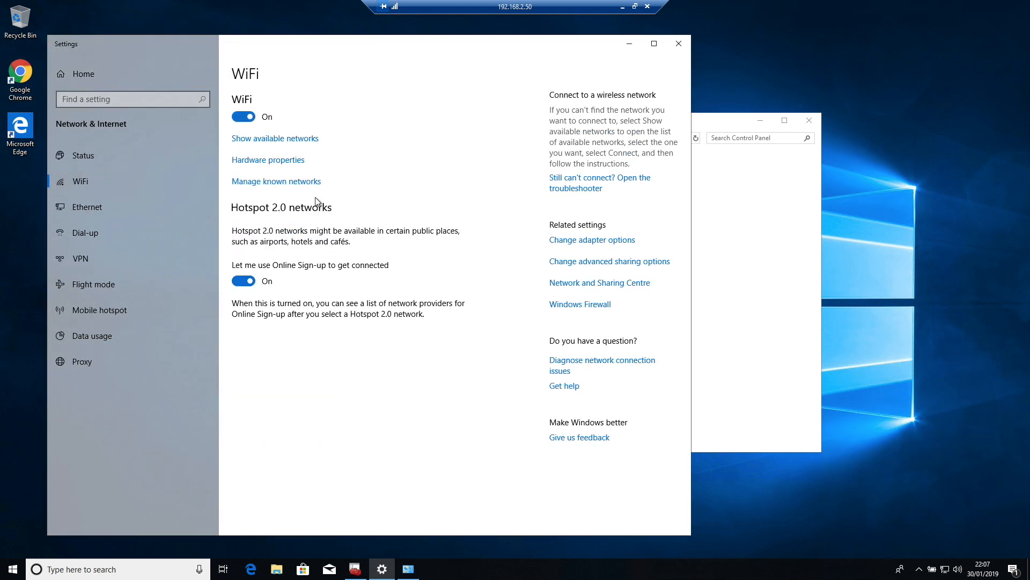
left_click(292, 139)
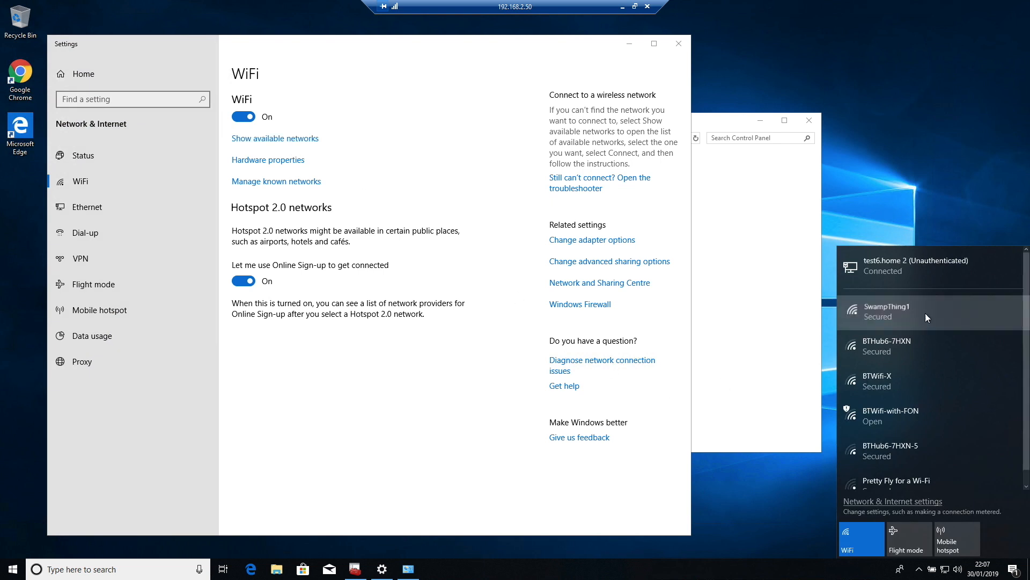
left_click(912, 312)
left_click(988, 359)
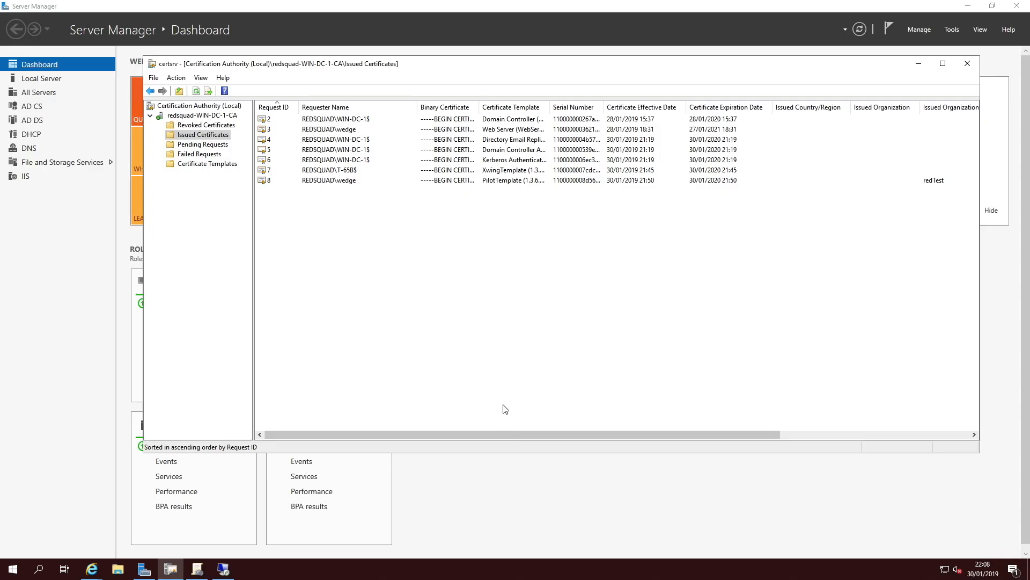
Step: In the ClearPass Access Tracker, open the details of the latest request from host/T-65B.redsquad.home
mouse_move(91, 568)
left_click(57, 516)
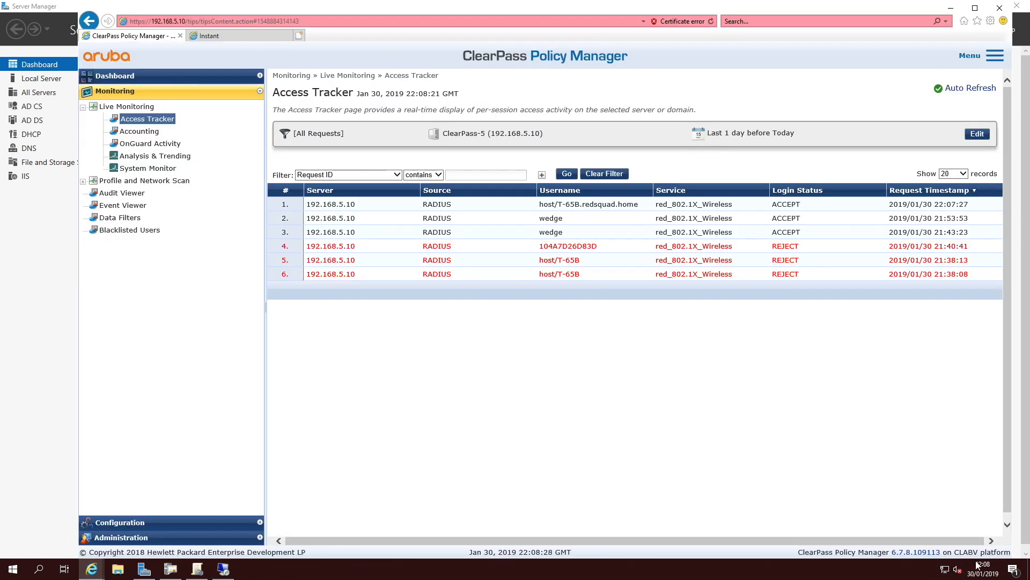
left_click(520, 204)
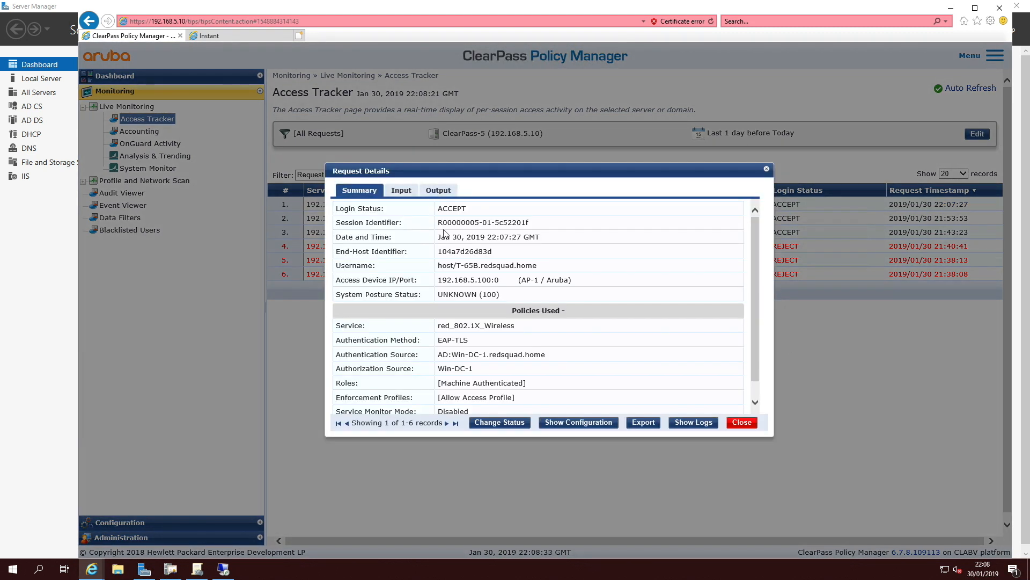